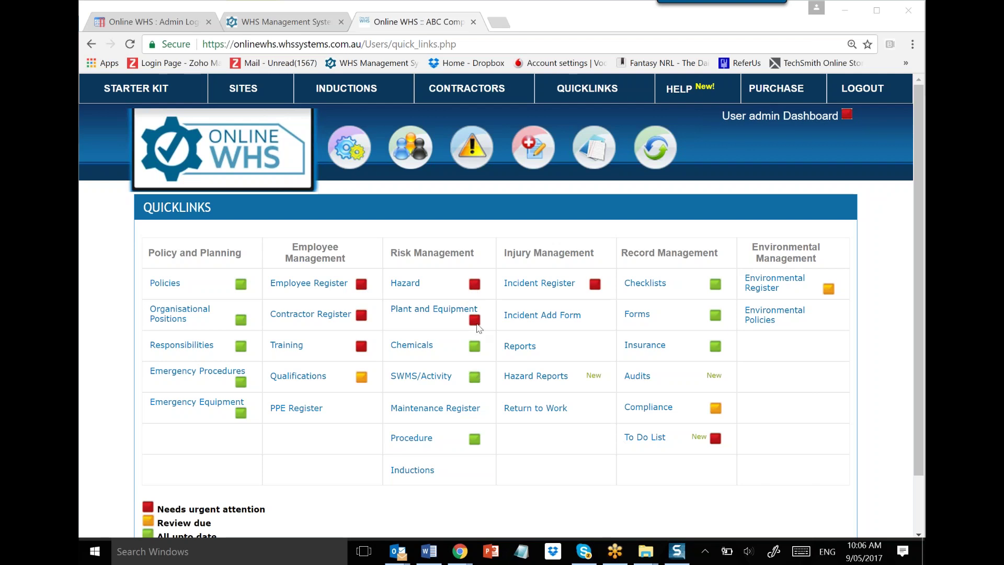
Step: Open the user admin dashboard and look over the available admin modules and their status markers
left_click(790, 119)
scroll(530, 346, "down", 3)
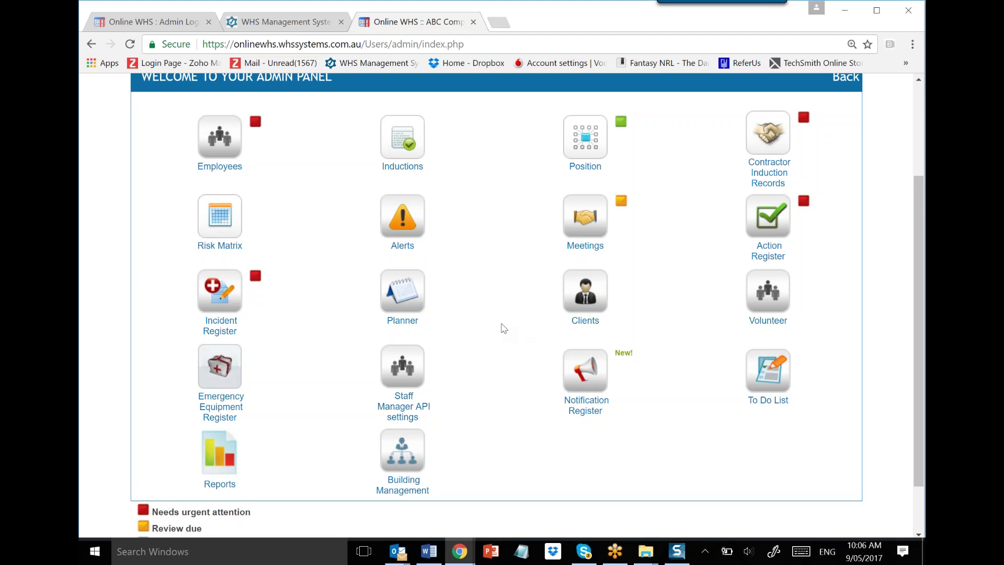
scroll(482, 332, "up", 3)
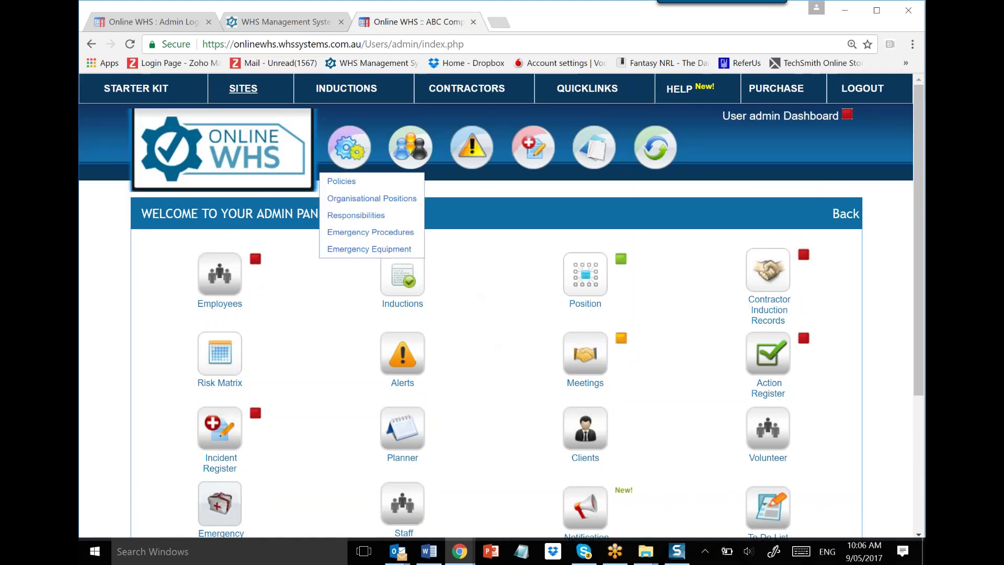
Step: Open the site list and view the Canterbury site's details and site links
left_click(243, 88)
scroll(214, 270, "down", 1)
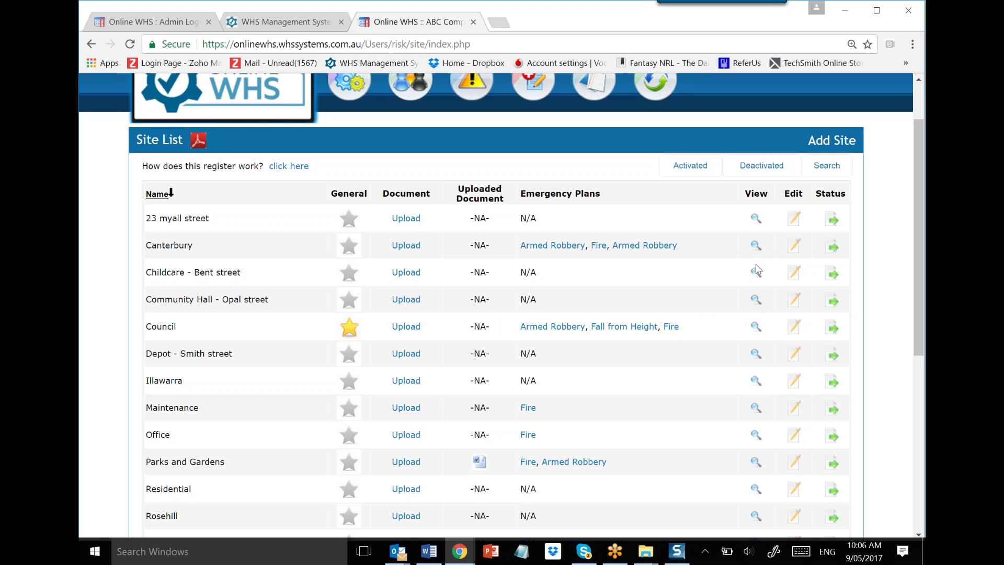
left_click(756, 246)
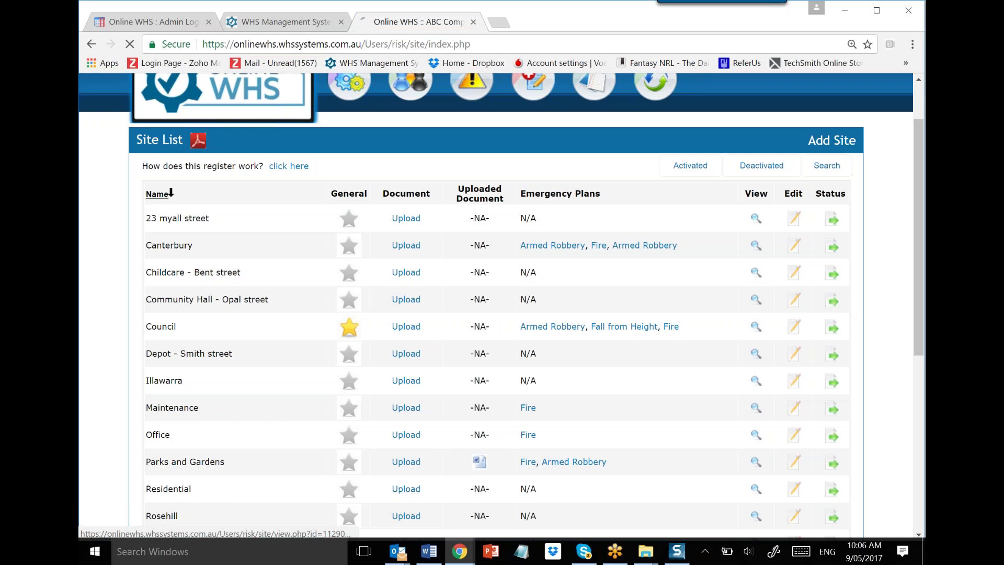
scroll(725, 275, "down", 3)
scroll(725, 275, "down", 2)
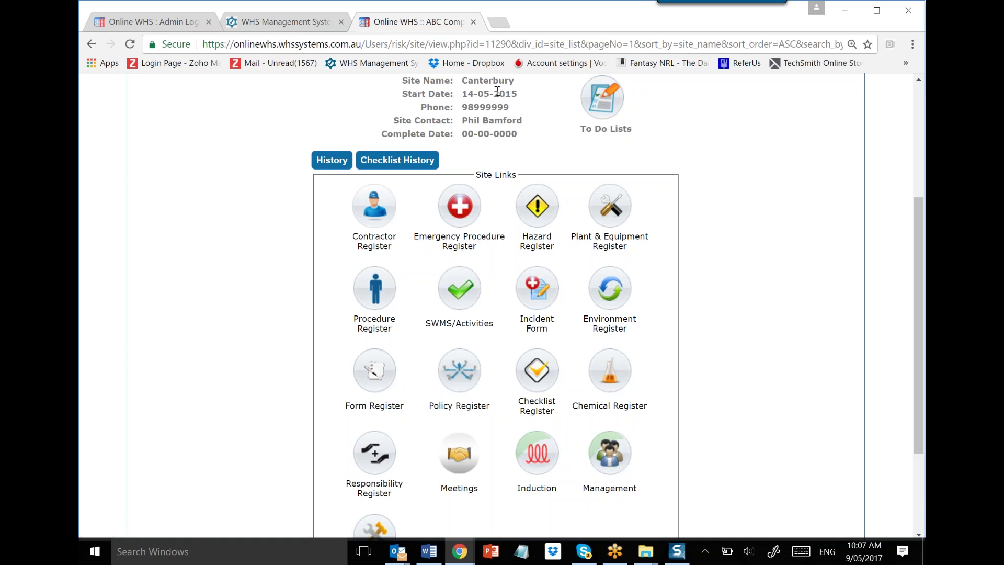
Step: Open the Management area of the Canterbury site and look over its admin panel modules
left_click(609, 462)
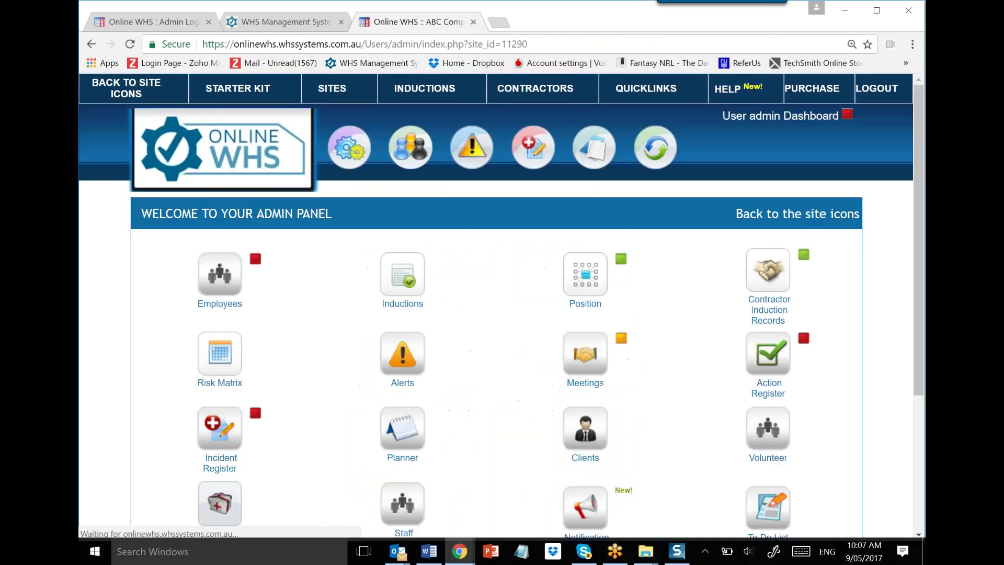
scroll(618, 447, "down", 3)
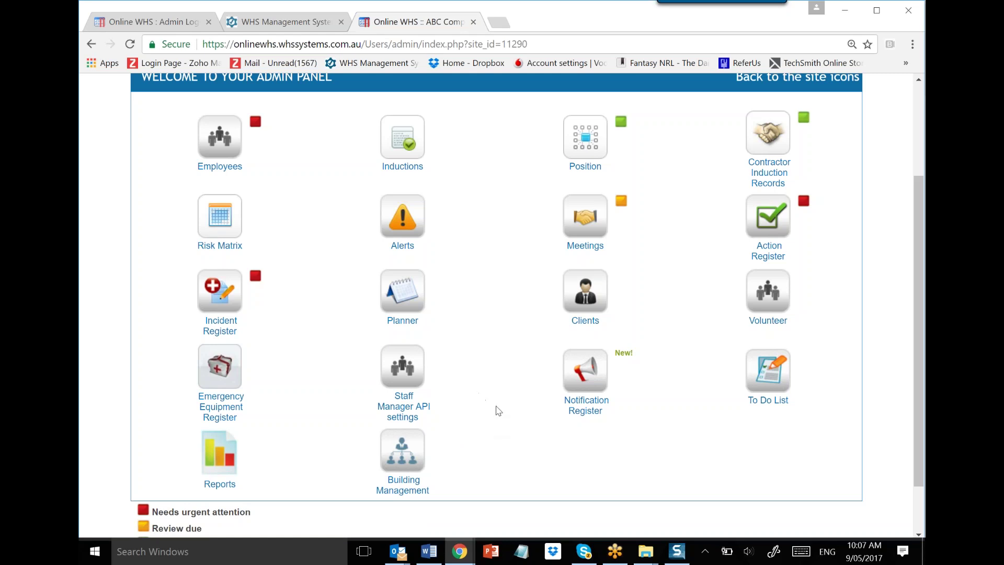
scroll(498, 411, "up", 3)
scroll(498, 411, "down", 1)
scroll(617, 303, "up", 1)
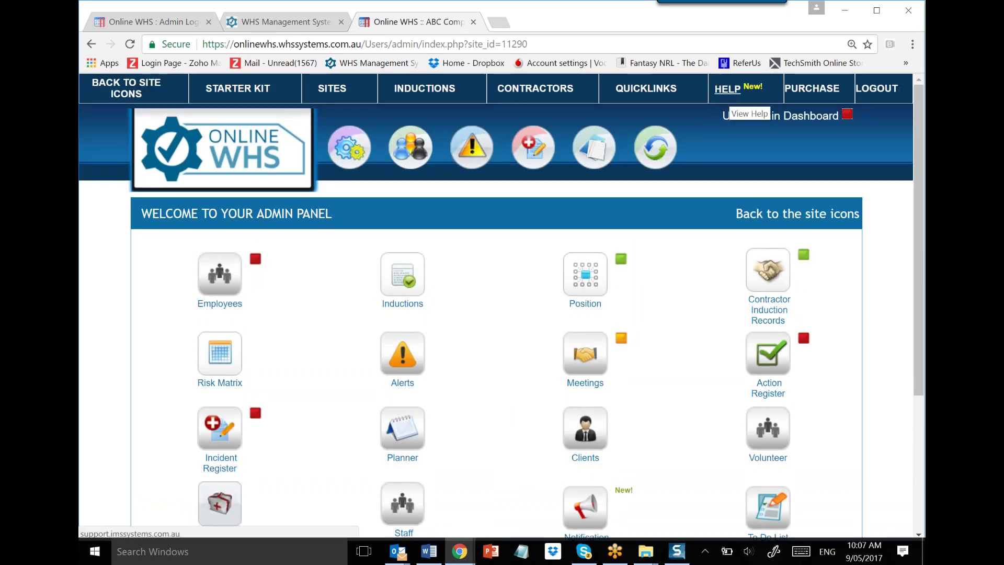
Step: Go to the Quicklinks overview and open the Incident Add Form under Injury Management
left_click(663, 97)
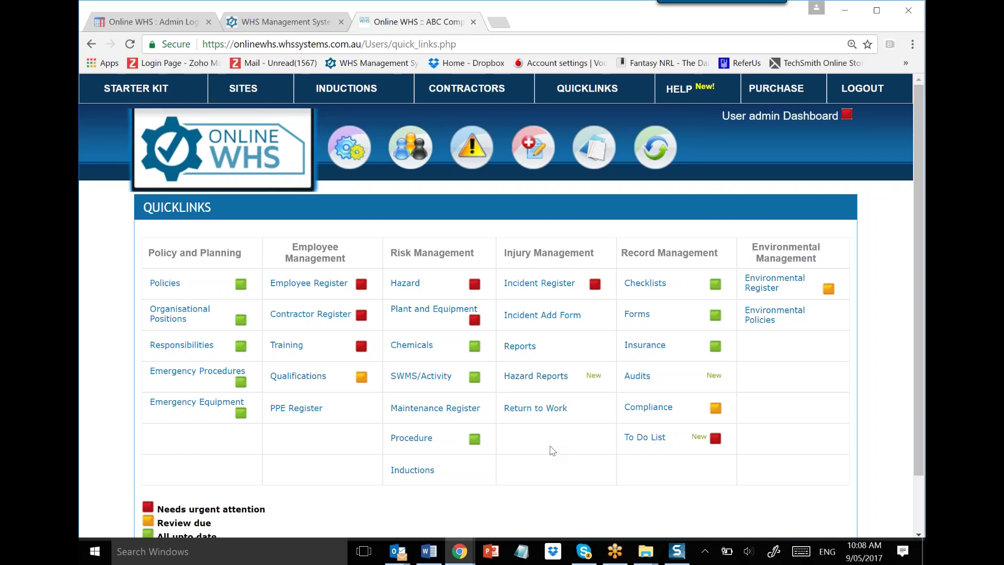
left_click(544, 315)
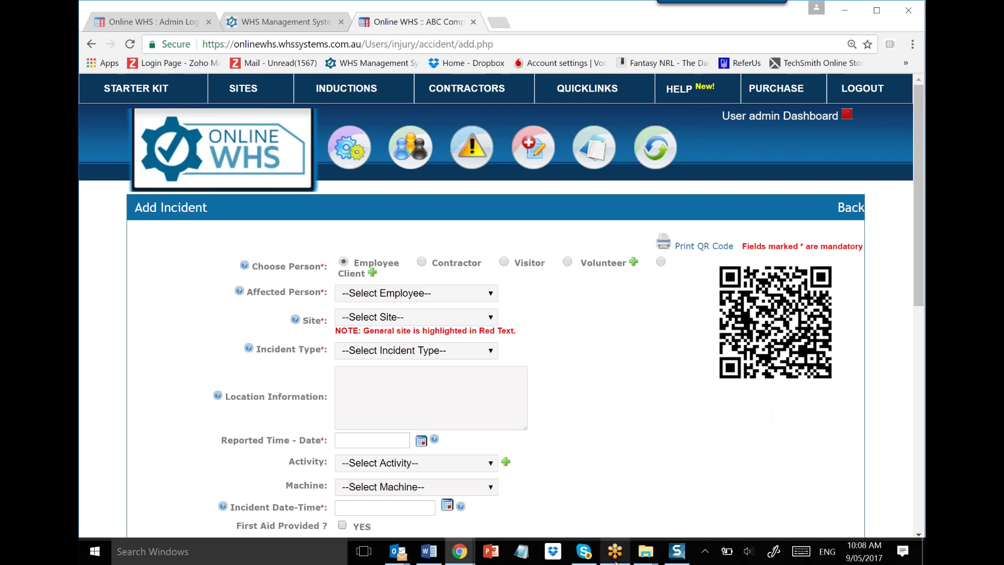
Step: Switch to the chess folder in File Explorer and open the INCIDENT FORM chess QR code image
mouse_move(646, 551)
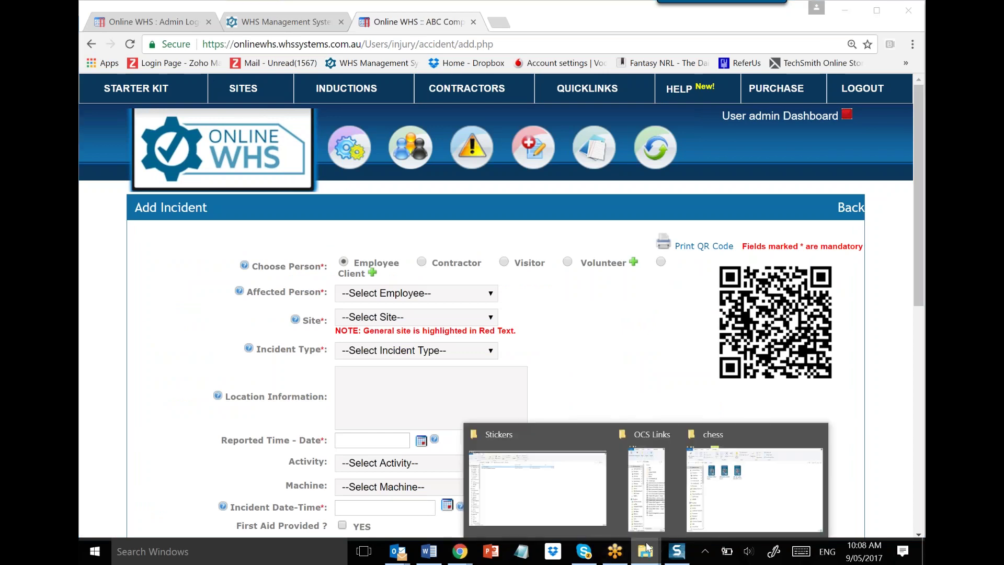
left_click(761, 504)
left_click(314, 164)
key("Return")
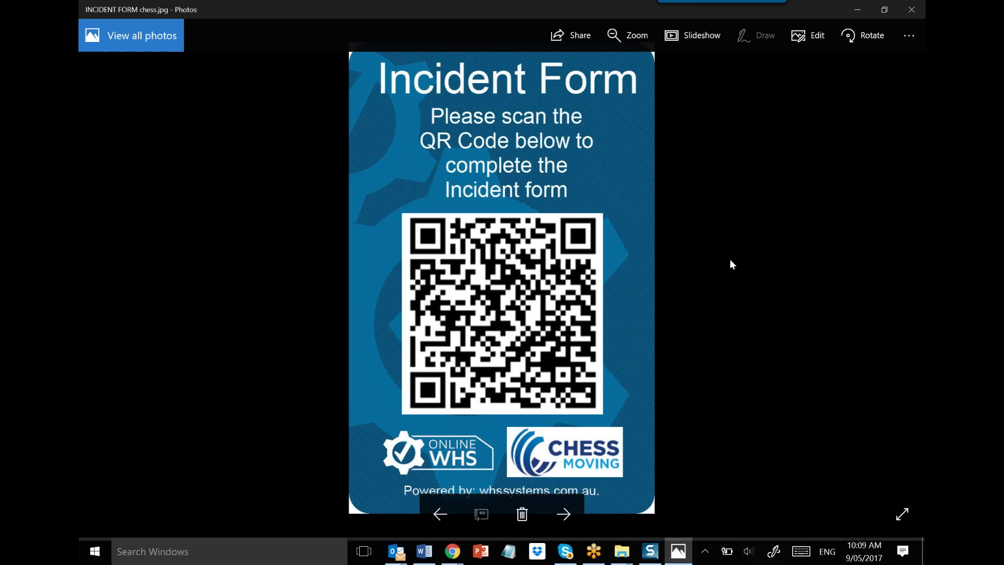
Step: Switch to Word, examine the Ride On Mower Maintenance Request QR code sticker template, and minimize the document
key("super+shift+Left")
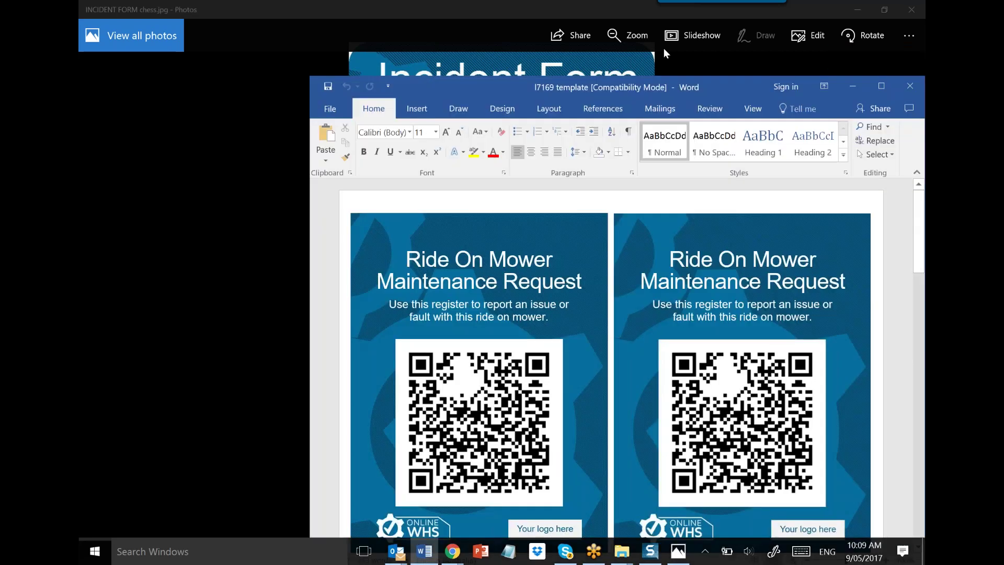
scroll(630, 303, "down", 5)
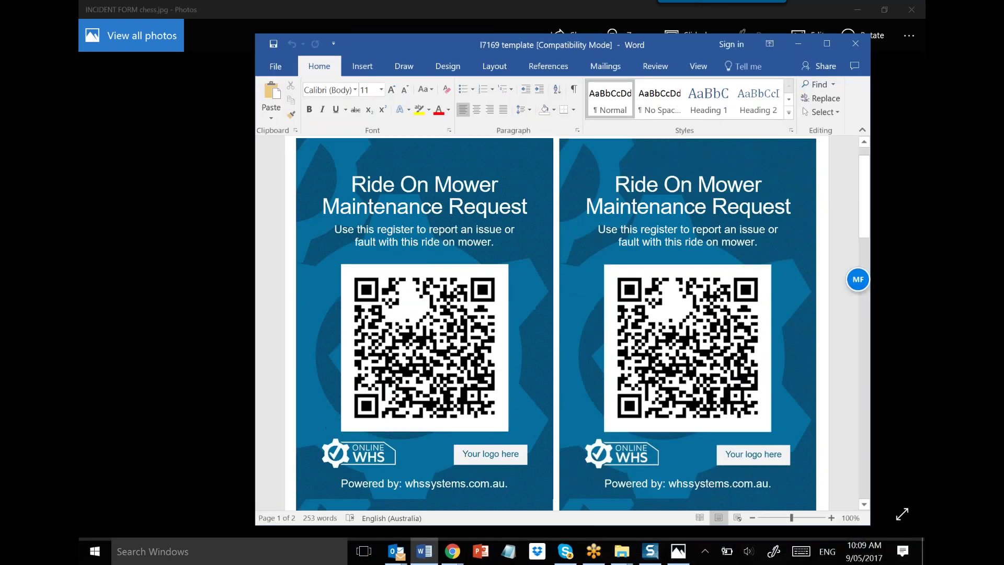
scroll(630, 303, "down", 9)
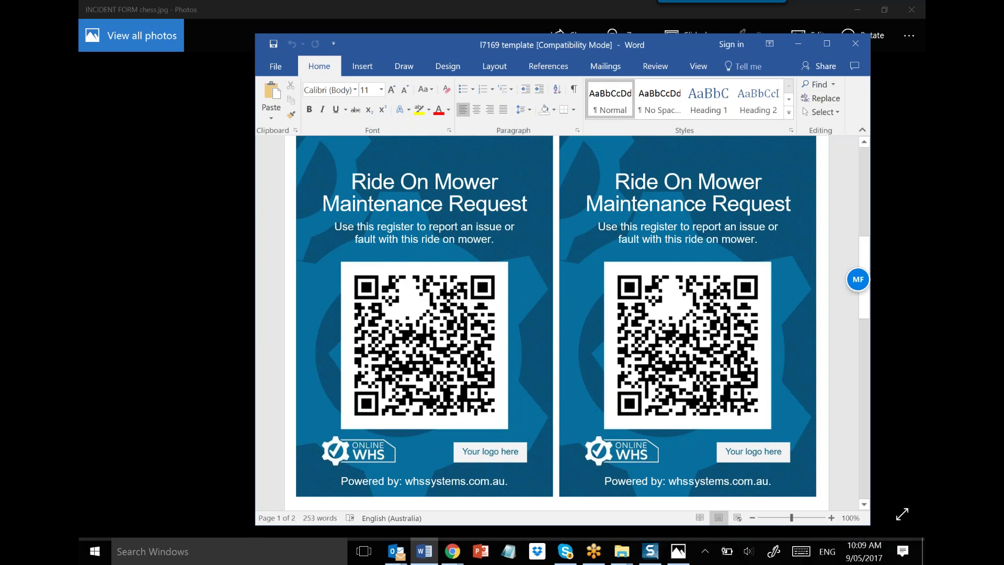
scroll(556, 323, "up", 13)
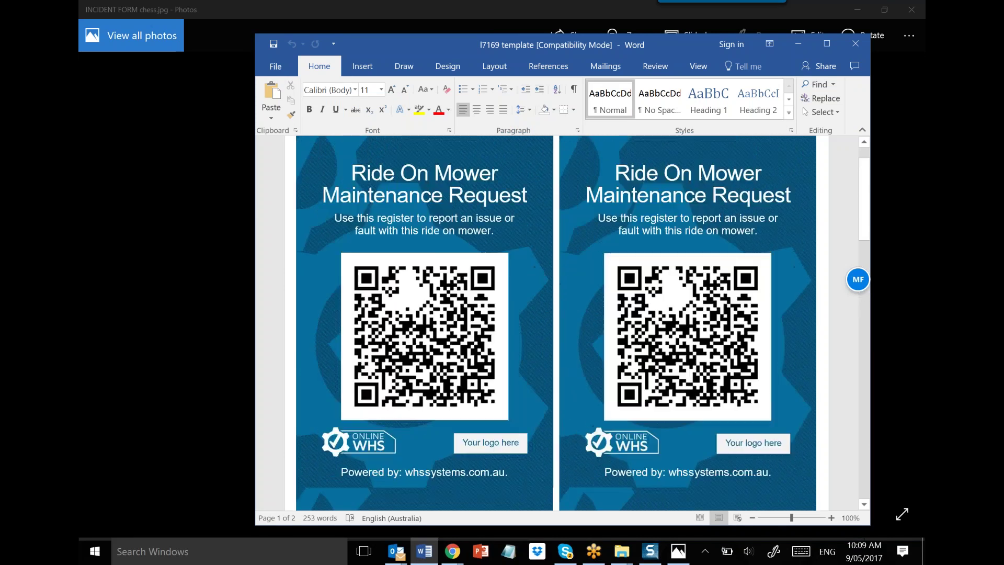
scroll(556, 323, "up", 1)
scroll(556, 323, "down", 2)
scroll(556, 323, "up", 2)
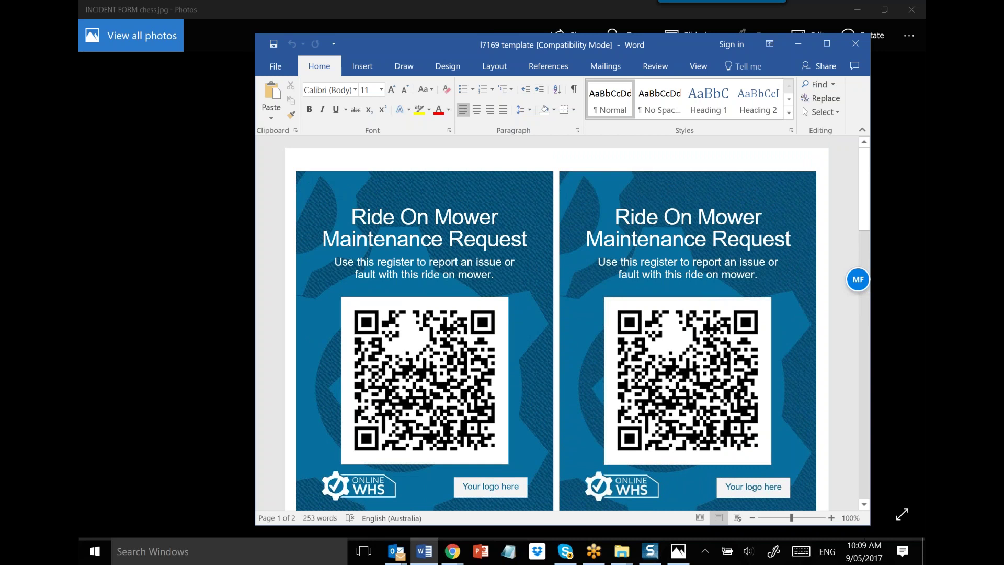
scroll(489, 276, "down", 2)
scroll(489, 275, "down", 9)
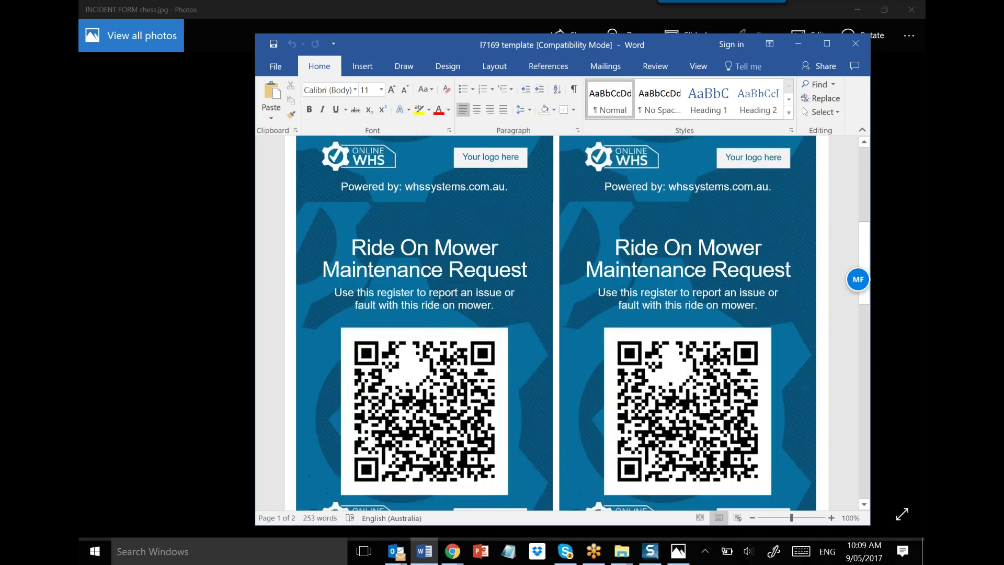
scroll(633, 291, "down", 3)
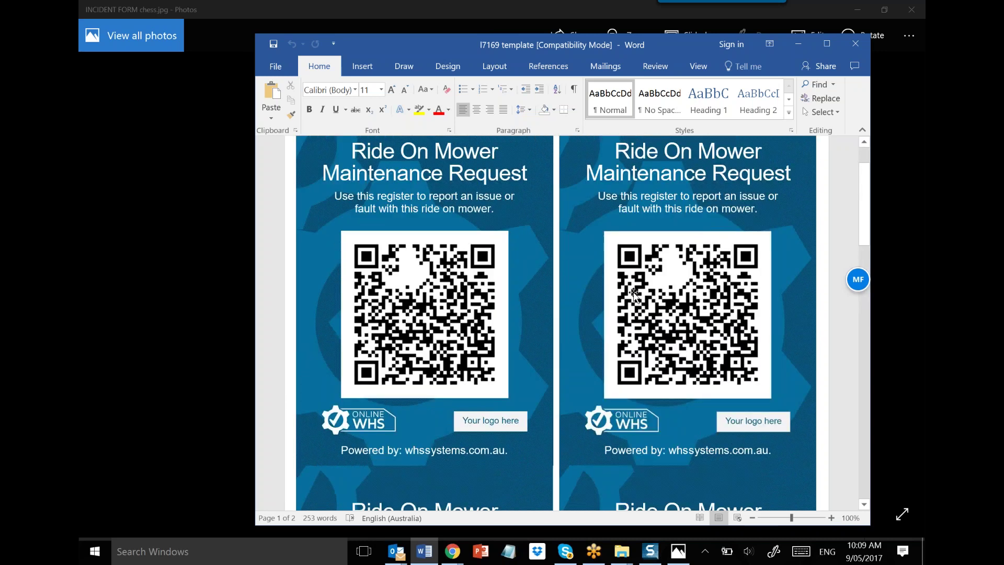
scroll(634, 291, "up", 1)
scroll(633, 291, "up", 2)
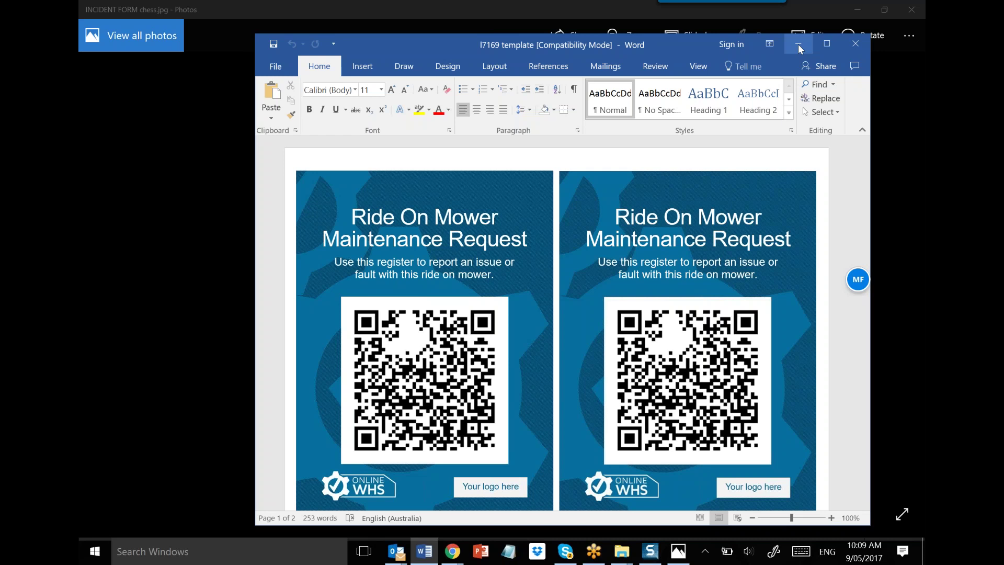
scroll(491, 225, "down", 1)
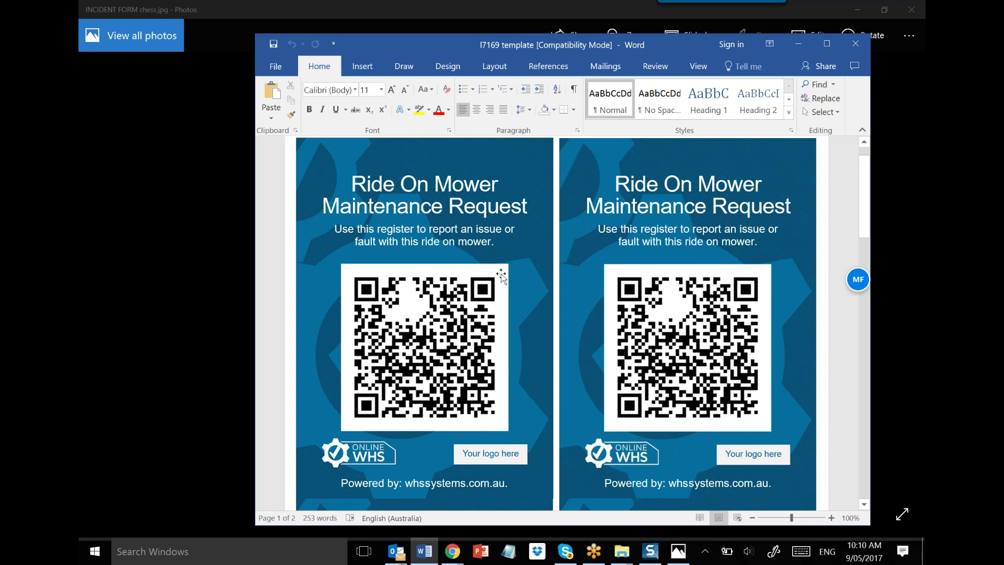
left_click(796, 45)
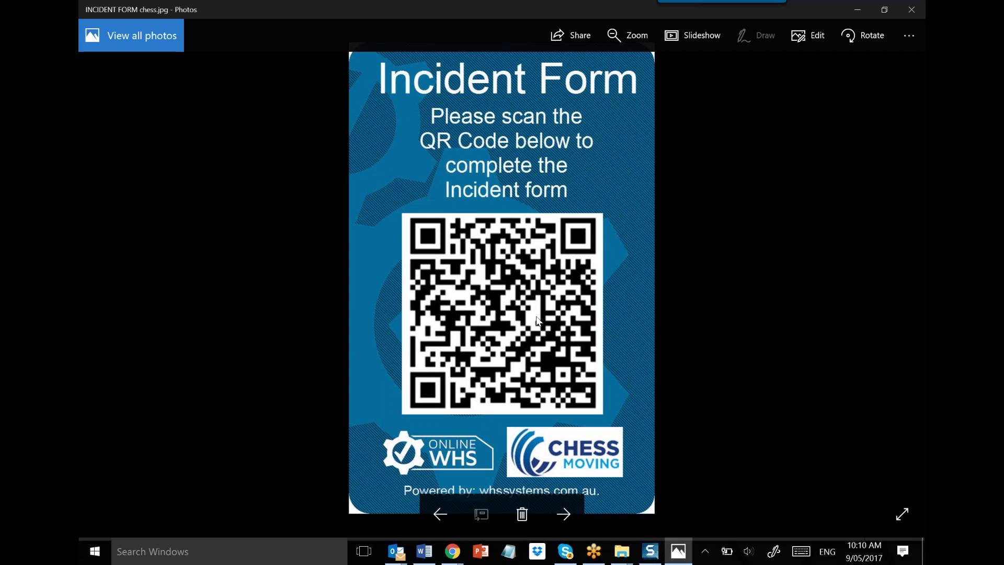
Step: View the vehicle safety checklist and hazard form QR code images, and return to the Add Incident form in Chrome
left_click(561, 516)
scroll(598, 371, "up", 1)
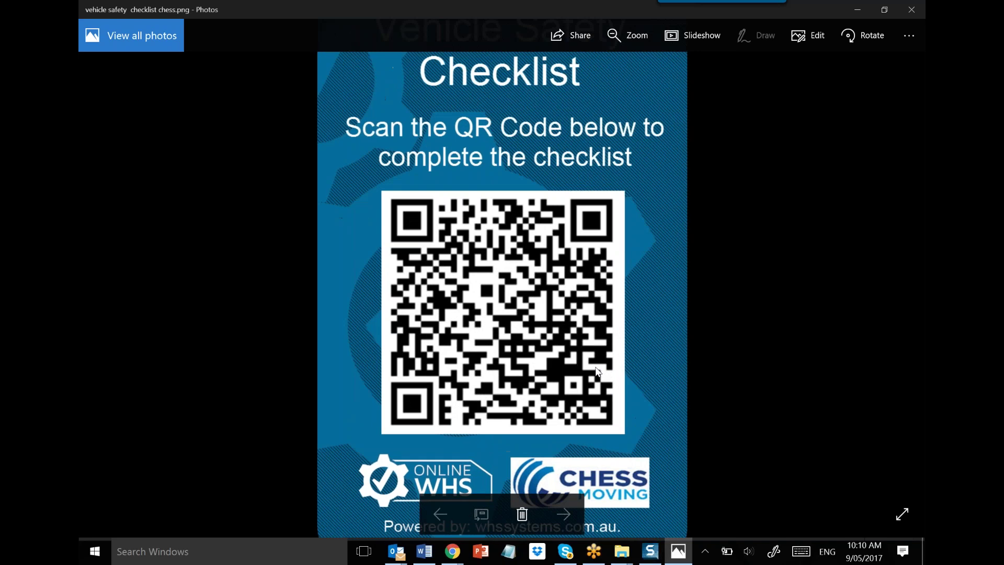
scroll(598, 371, "down", 1)
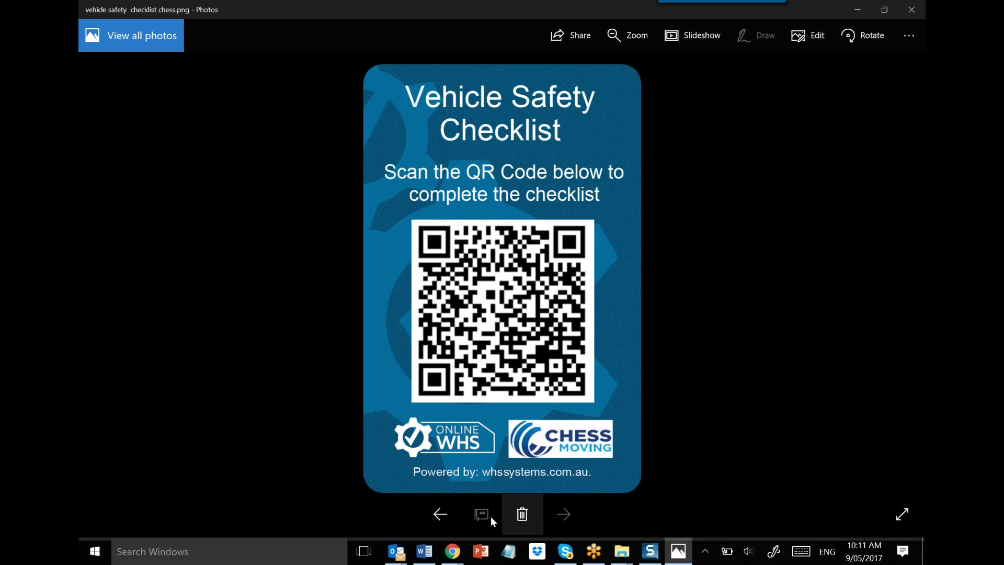
left_click(440, 515)
left_click(440, 514)
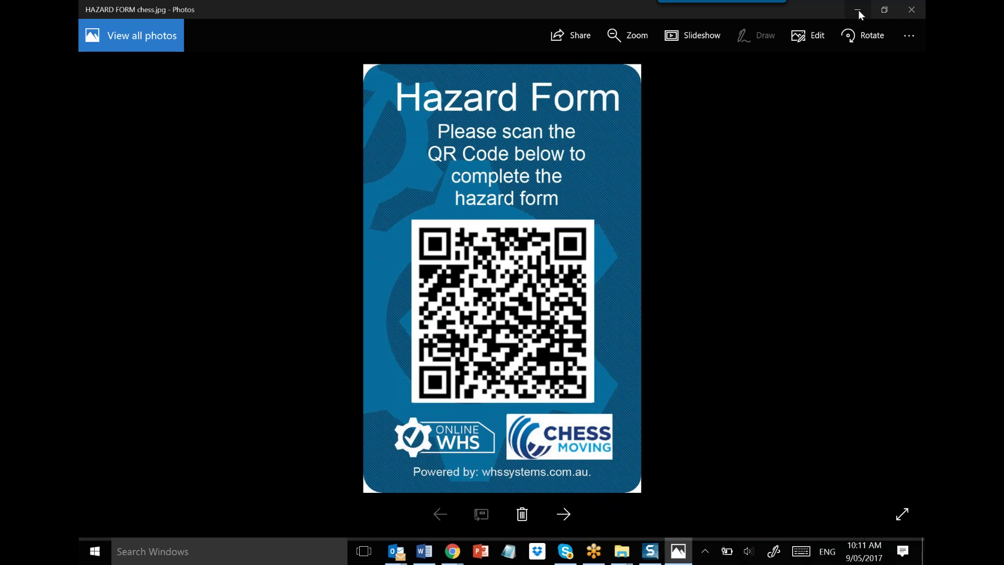
left_click(679, 556)
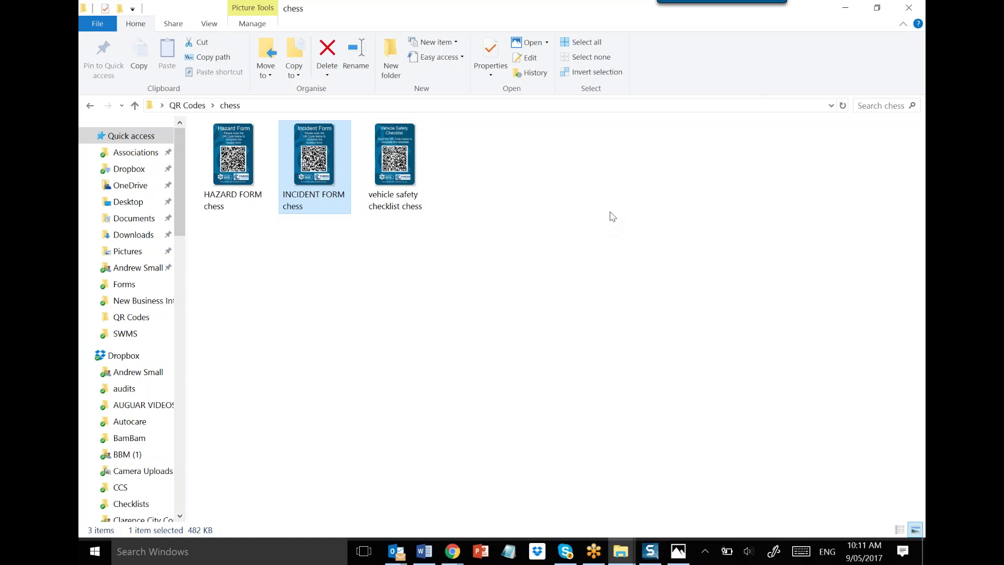
left_click(848, 13)
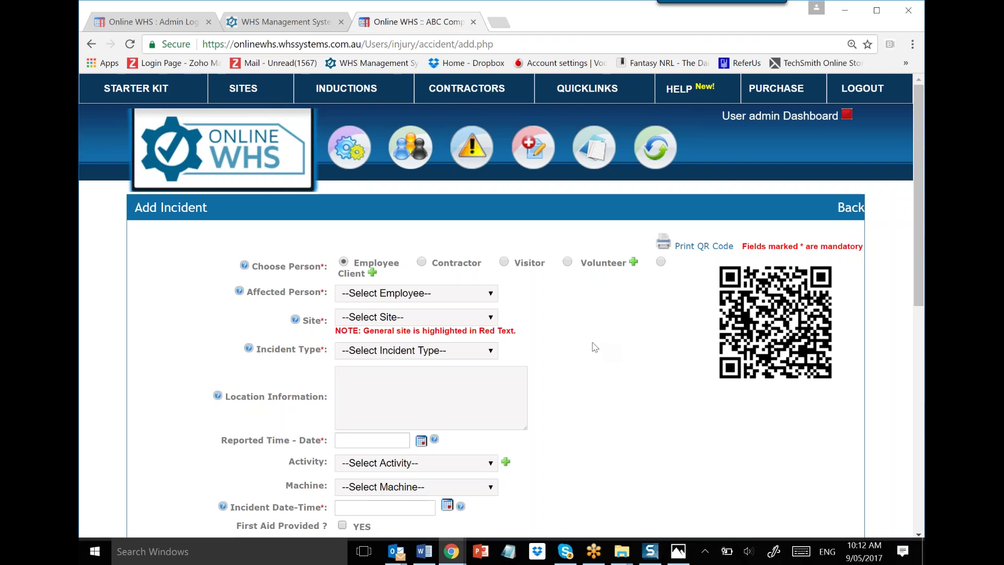
Step: In the Add Incident form, choose the affected employee, the Canterbury site and the incident type Injury
scroll(576, 343, "down", 2)
scroll(576, 342, "down", 2)
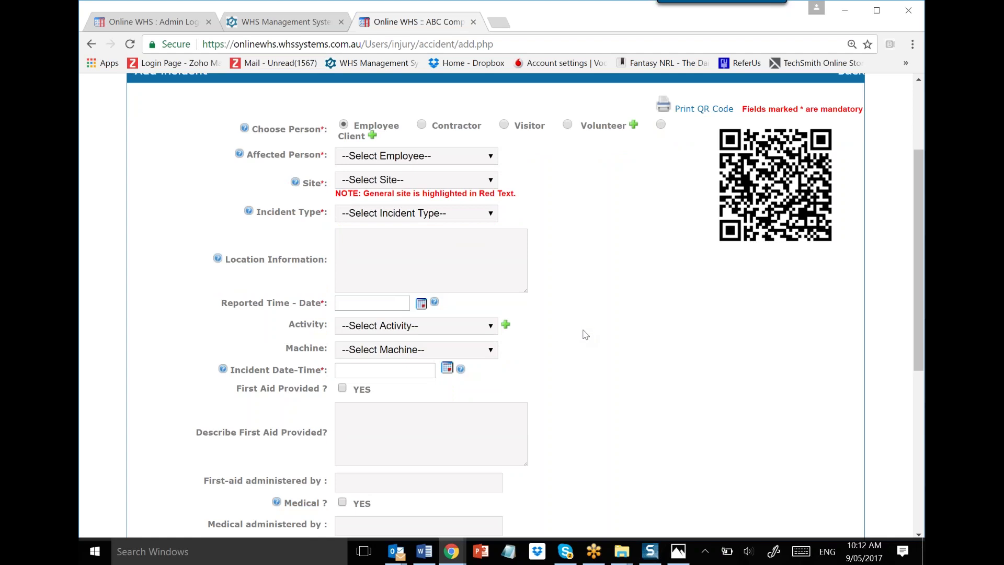
left_click(493, 156)
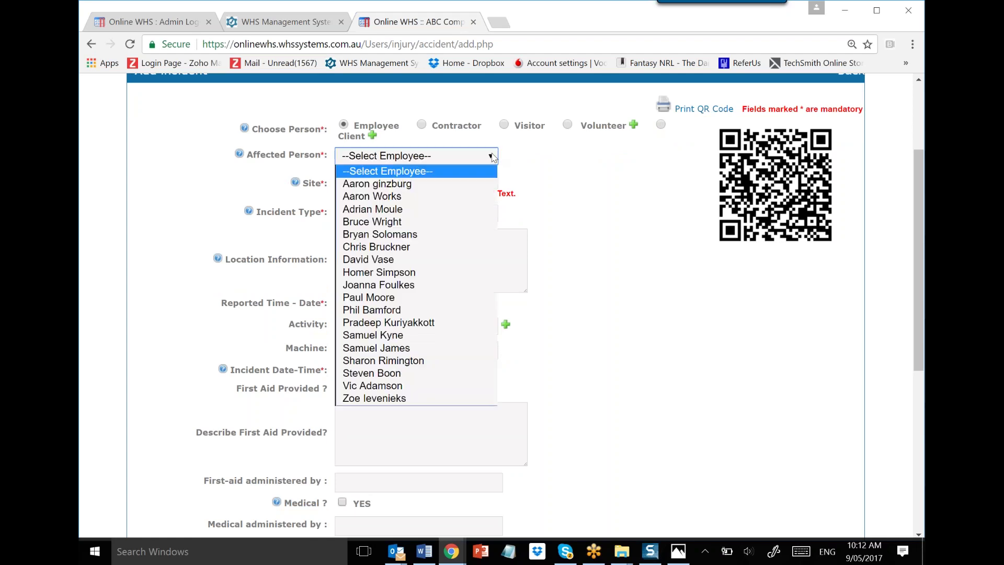
left_click(390, 311)
left_click(473, 184)
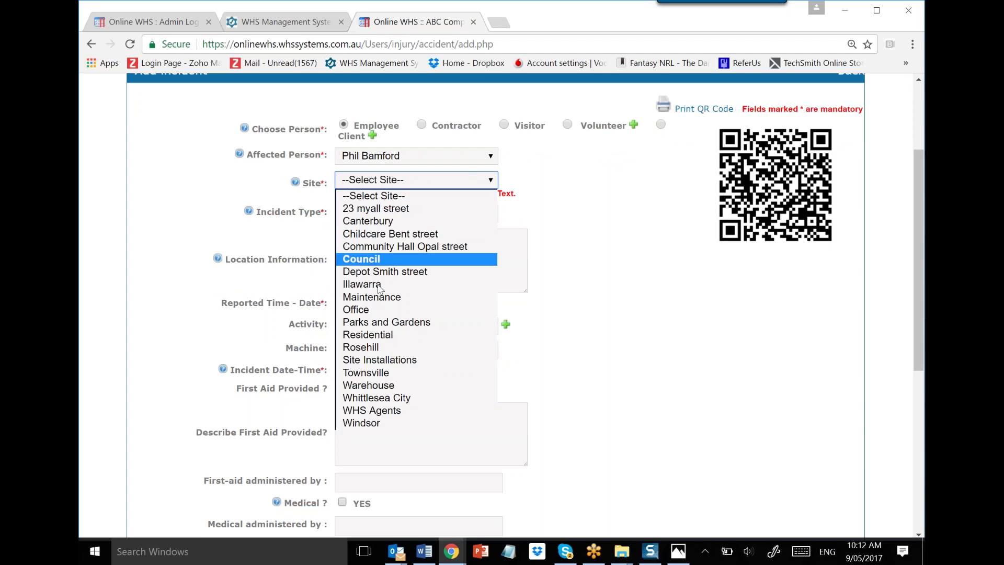
left_click(379, 221)
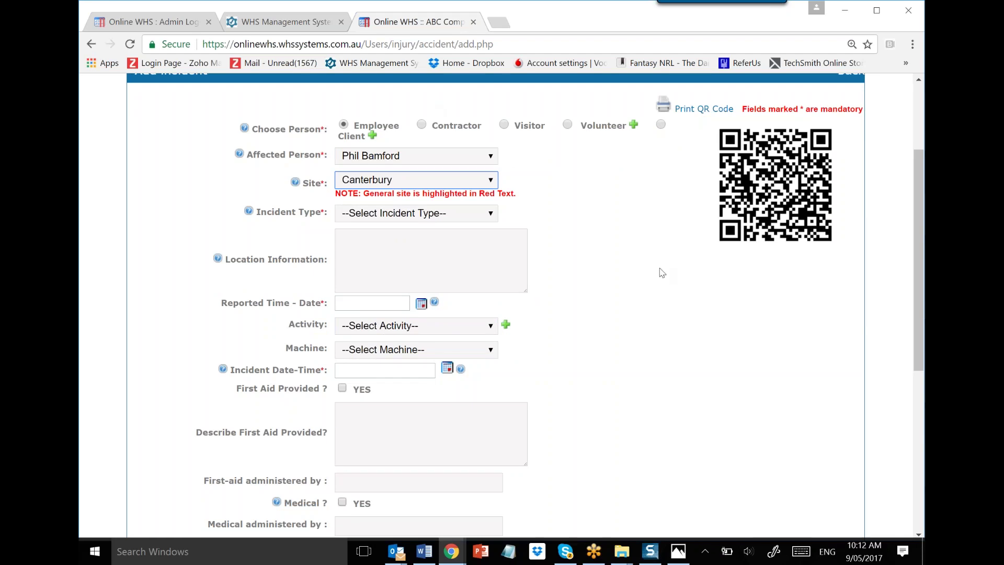
left_click(491, 216)
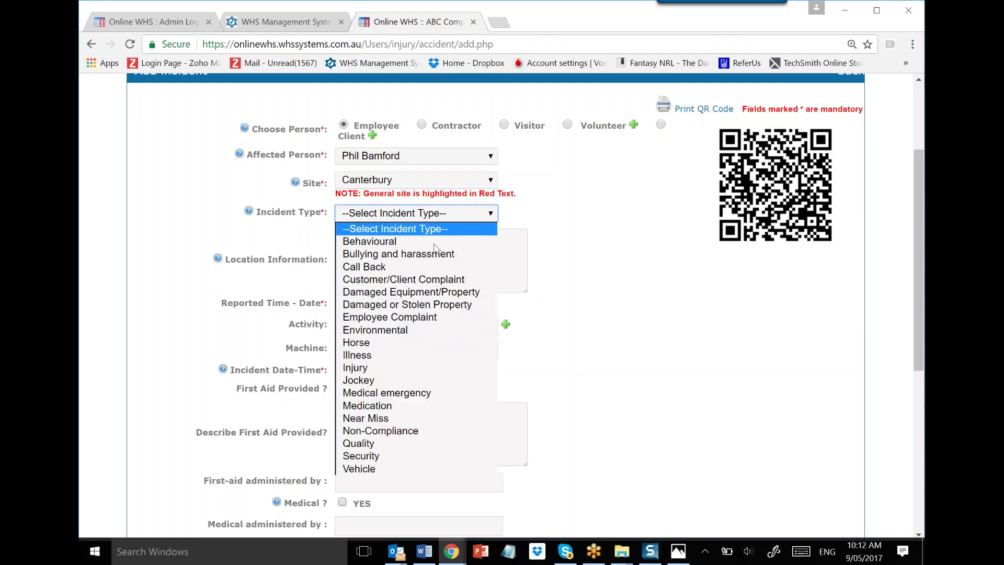
left_click(400, 373)
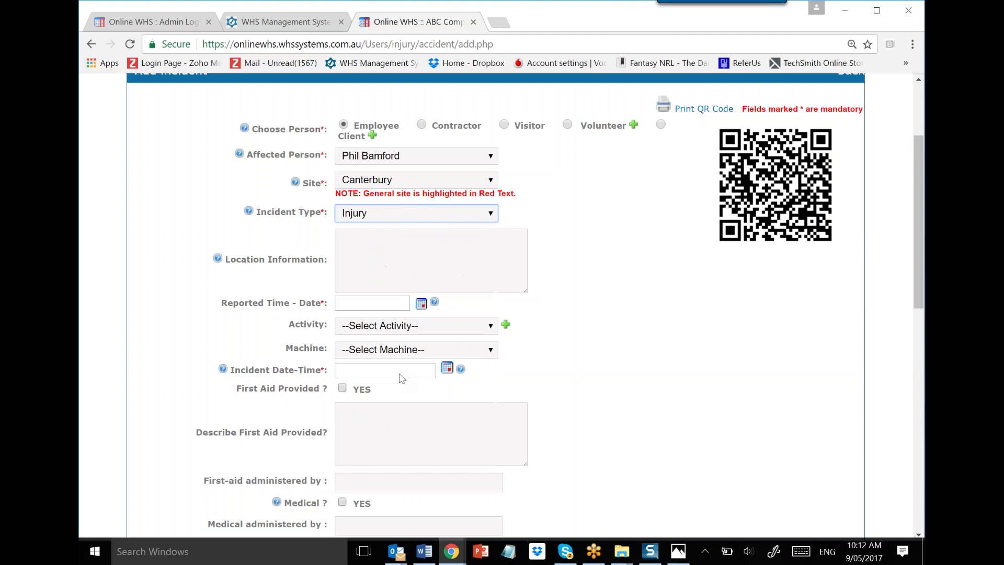
Step: Enter "sssasa" as the location information and set the reported date to 09-05-2017
scroll(589, 310, "down", 1)
left_click(425, 186)
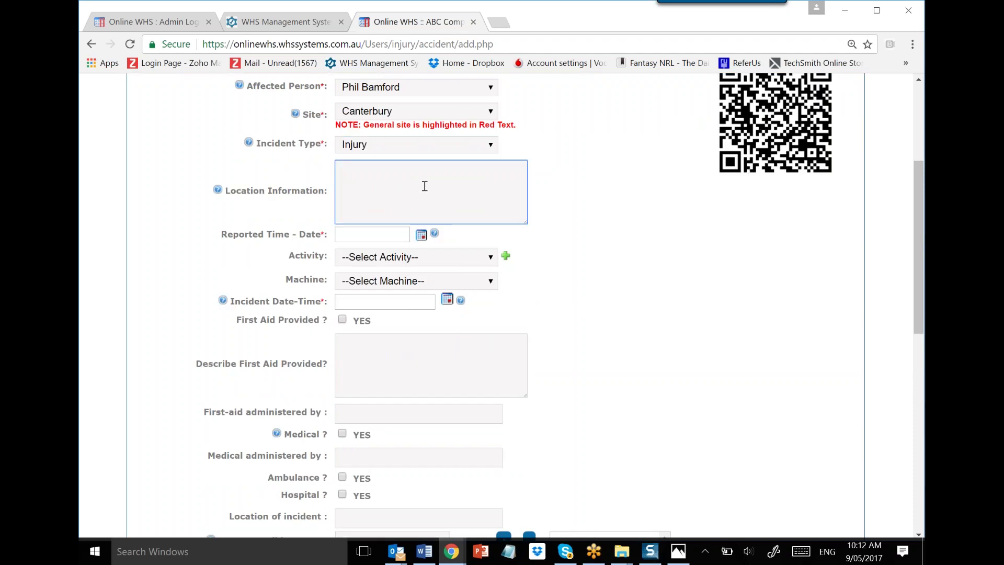
type("sssasa")
scroll(538, 230, "down", 1)
left_click(422, 167)
left_click(422, 167)
left_click(399, 288)
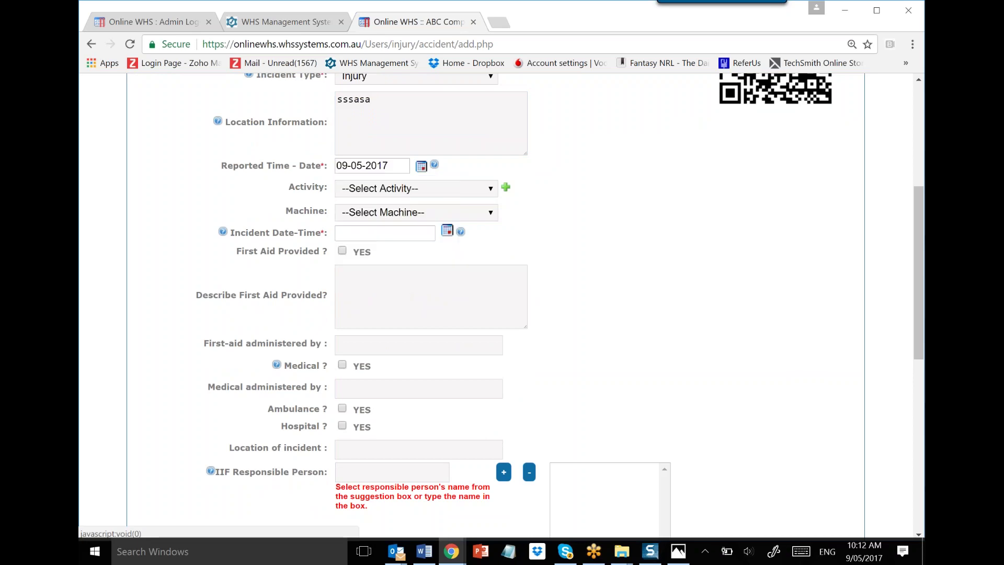
left_click(470, 191)
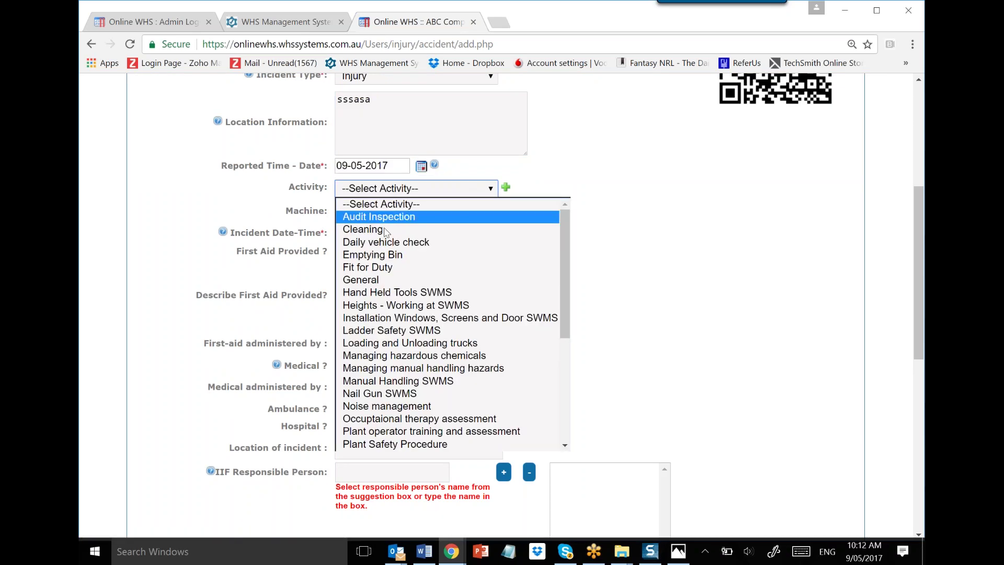
left_click(381, 256)
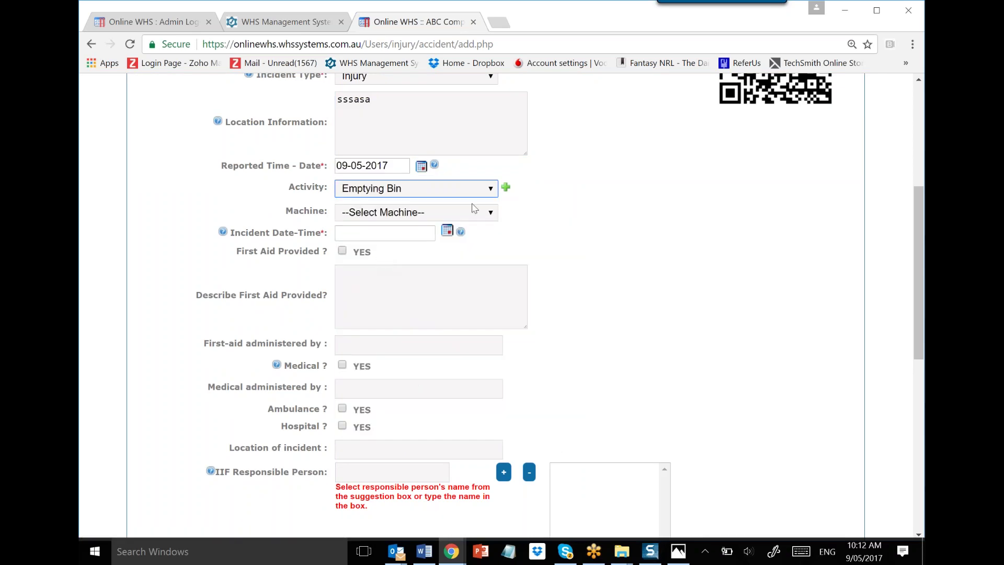
left_click(448, 231)
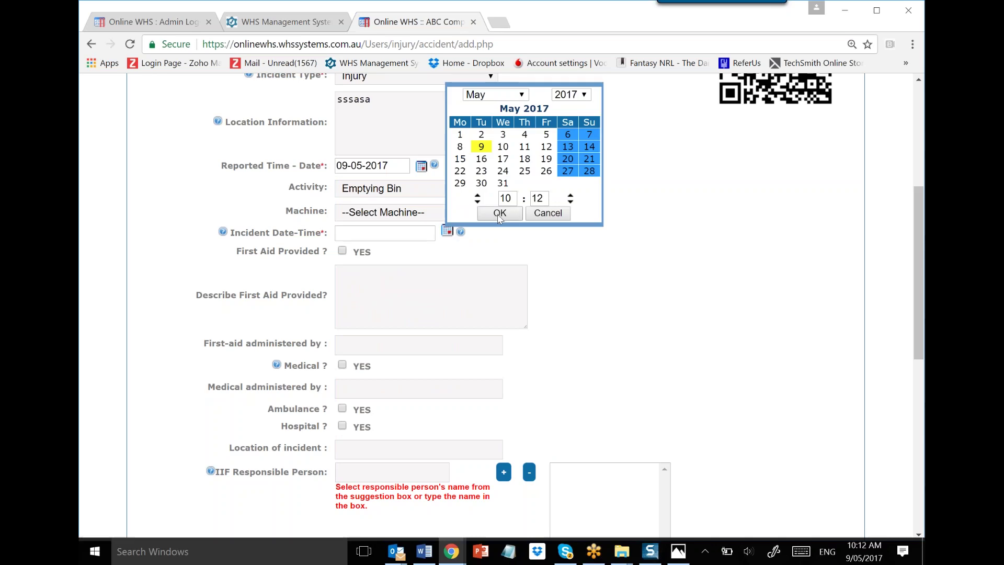
left_click(493, 215)
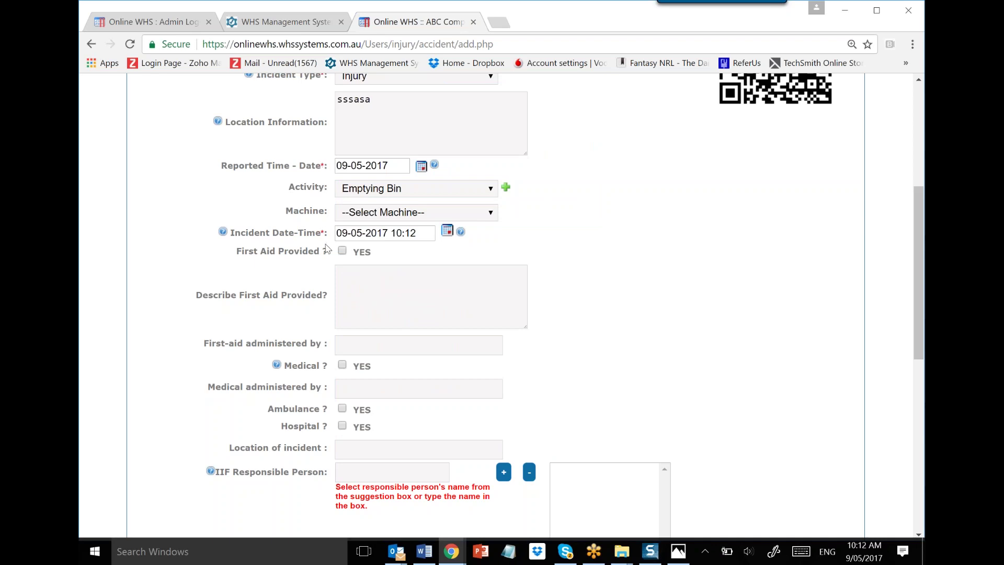
Step: Mark first aid as provided, describe it as "ssas sa" and enter "ssasasa" as the first-aid administrator
left_click(343, 252)
left_click(376, 285)
type("ssas sa")
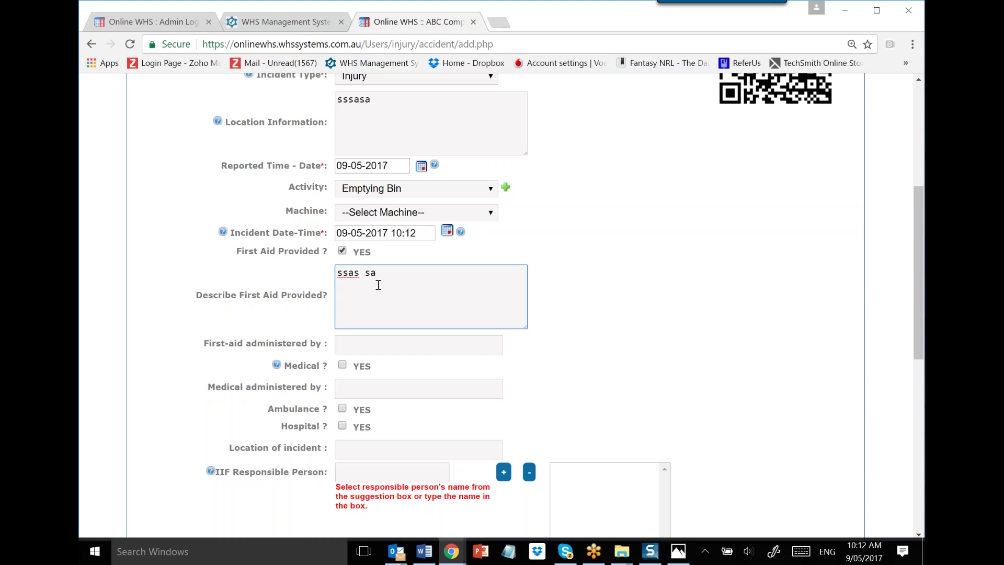
scroll(378, 285, "down", 1)
left_click(375, 281)
type("ssasasa")
scroll(377, 281, "down", 1)
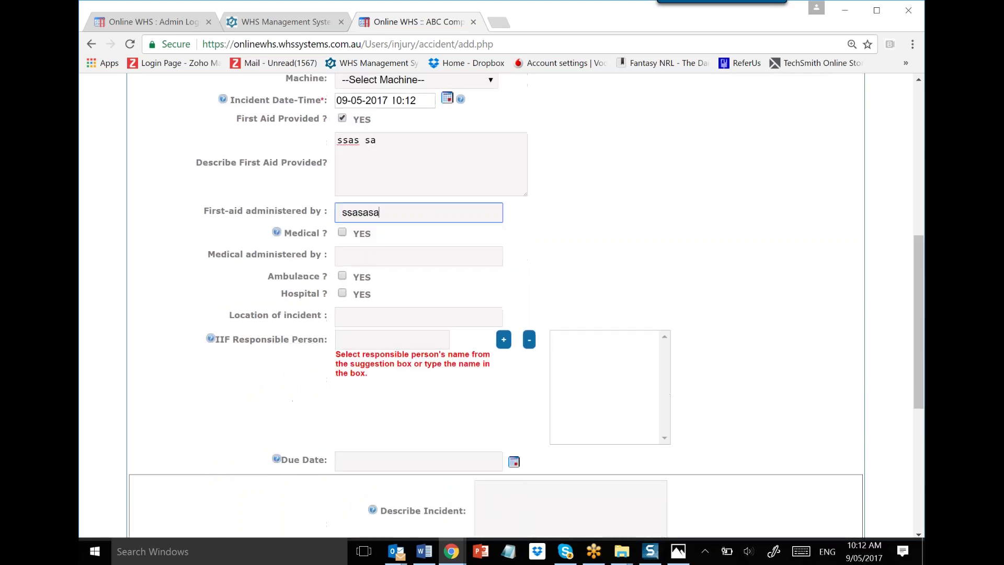
Step: Mark medical treatment as given, administered by "sasa", and enter "sassa" as the location of incident
left_click(343, 228)
left_click(345, 251)
type("sasa")
scroll(383, 280, "down", 1)
left_click(372, 242)
type("sassa")
Step: Look up the responsible employee by the letter "p" and add that person to the IIF responsible persons
left_click(354, 265)
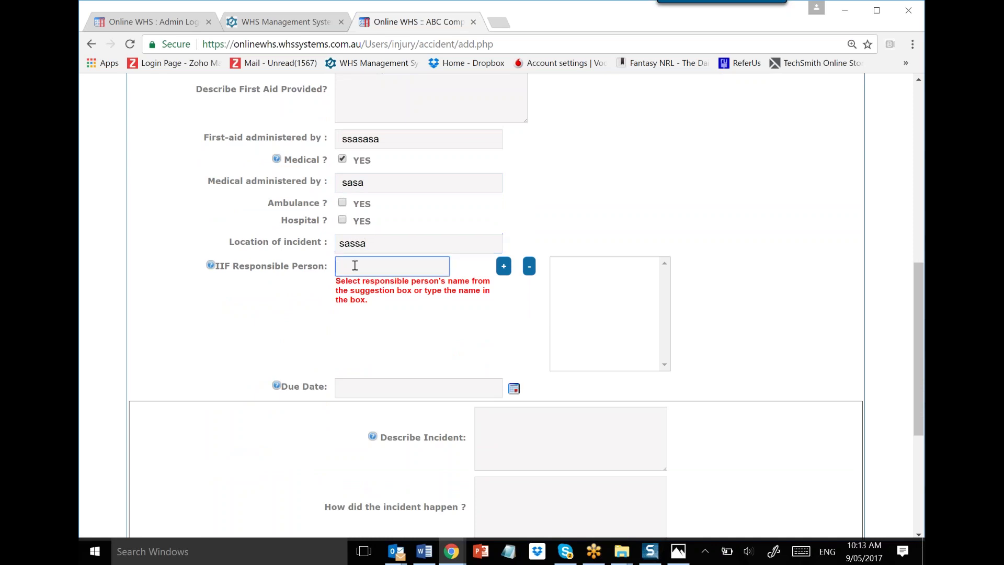
type("p")
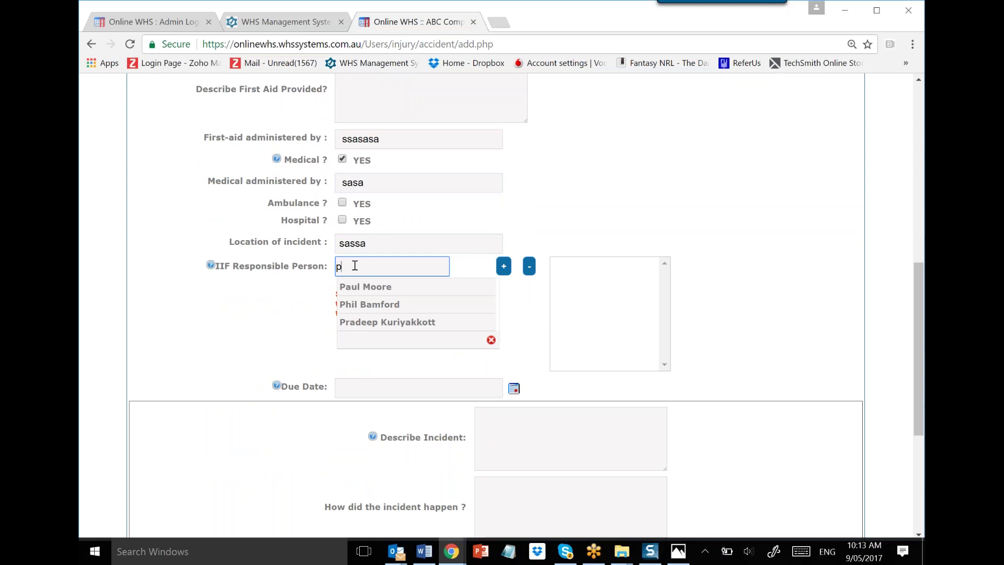
left_click(373, 311)
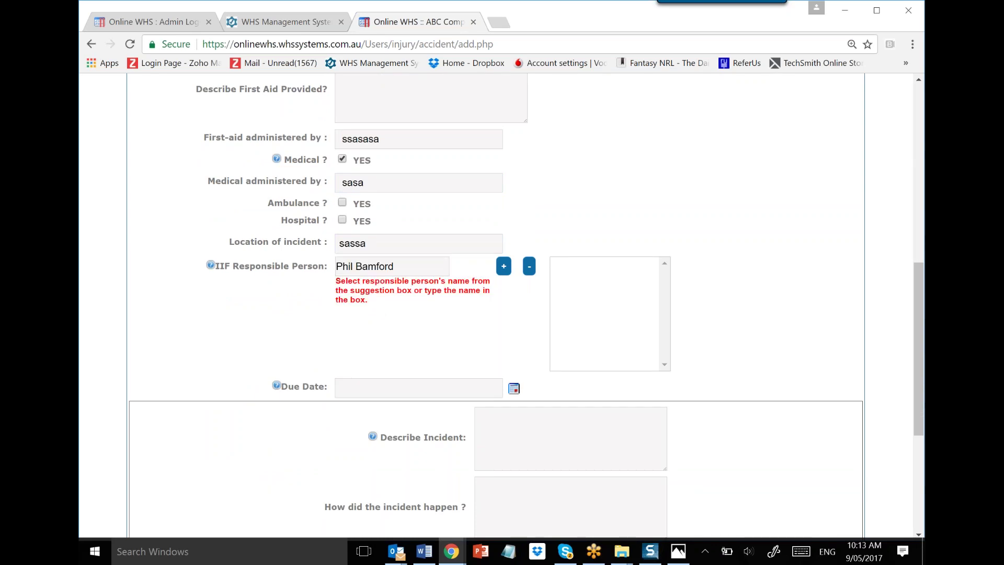
left_click(504, 267)
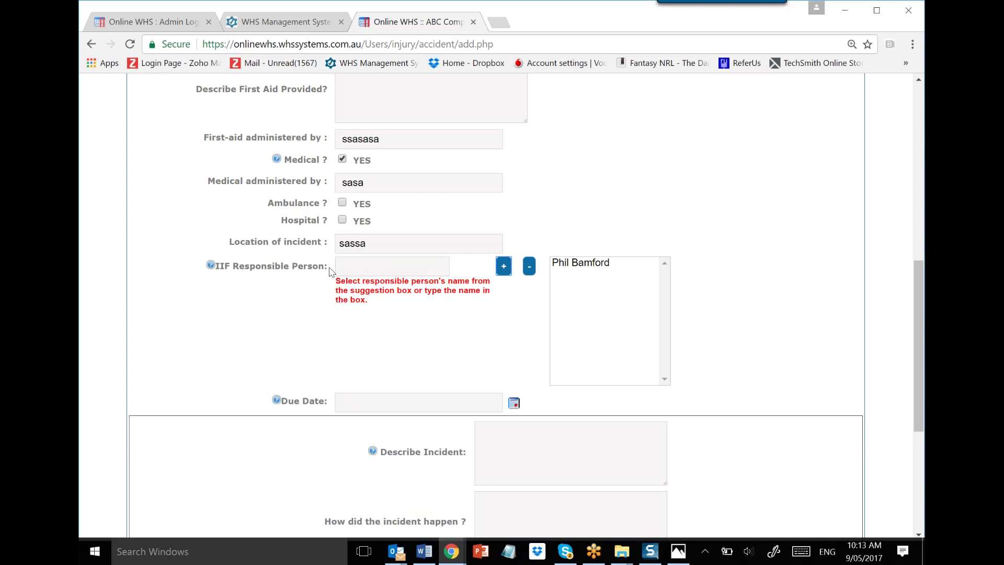
Step: Review the Add Incident form from the affected person and incident type to the responsible person, incident description and witness fields
scroll(292, 286, "down", 4)
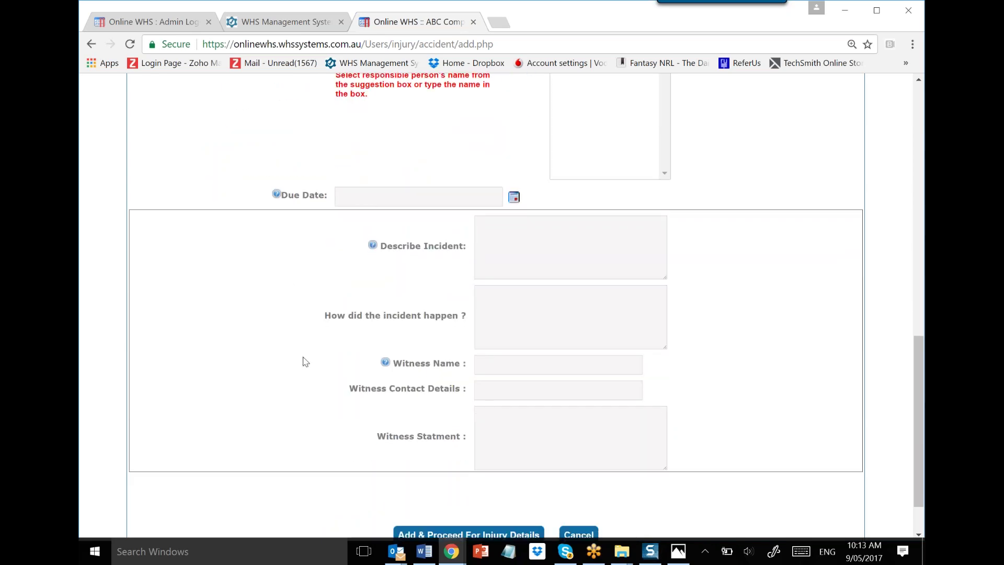
scroll(314, 358, "up", 5)
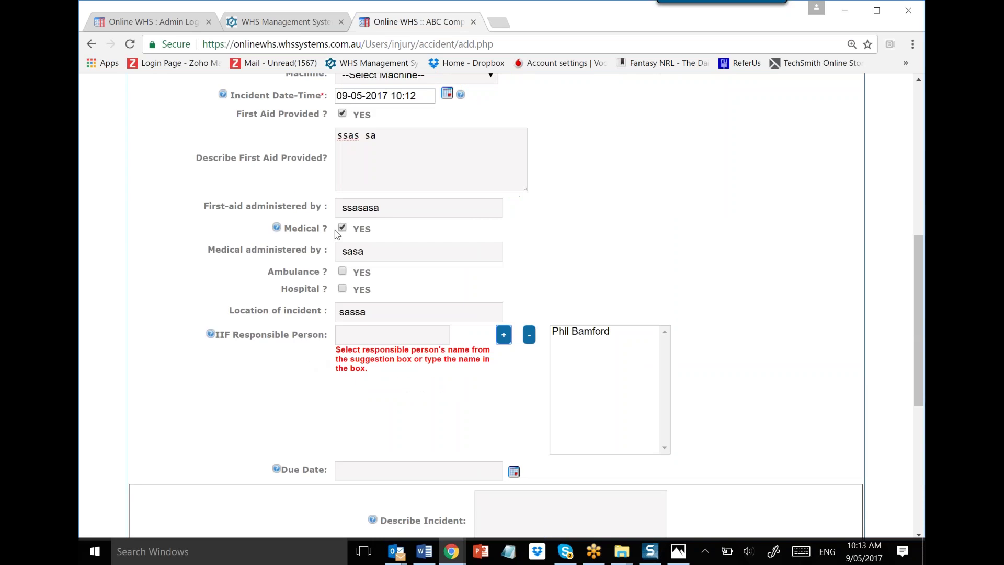
scroll(324, 391, "down", 6)
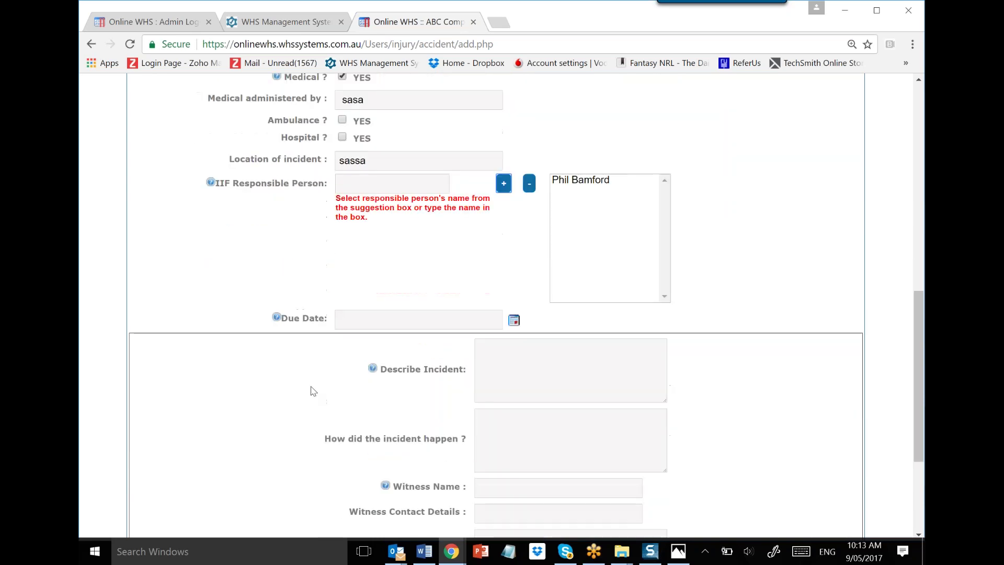
left_click(523, 192)
scroll(255, 327, "up", 5)
scroll(256, 327, "up", 1)
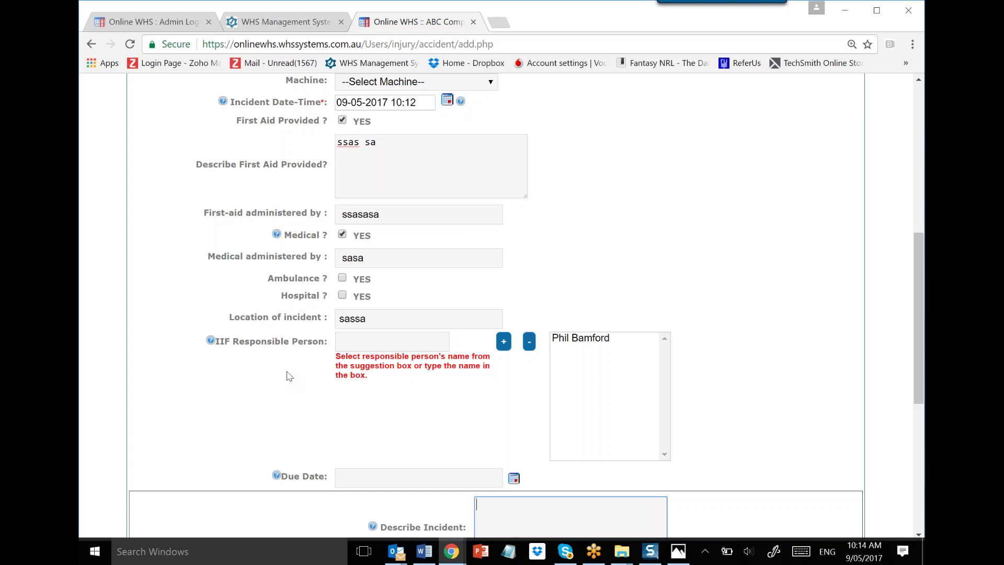
scroll(286, 376, "up", 5)
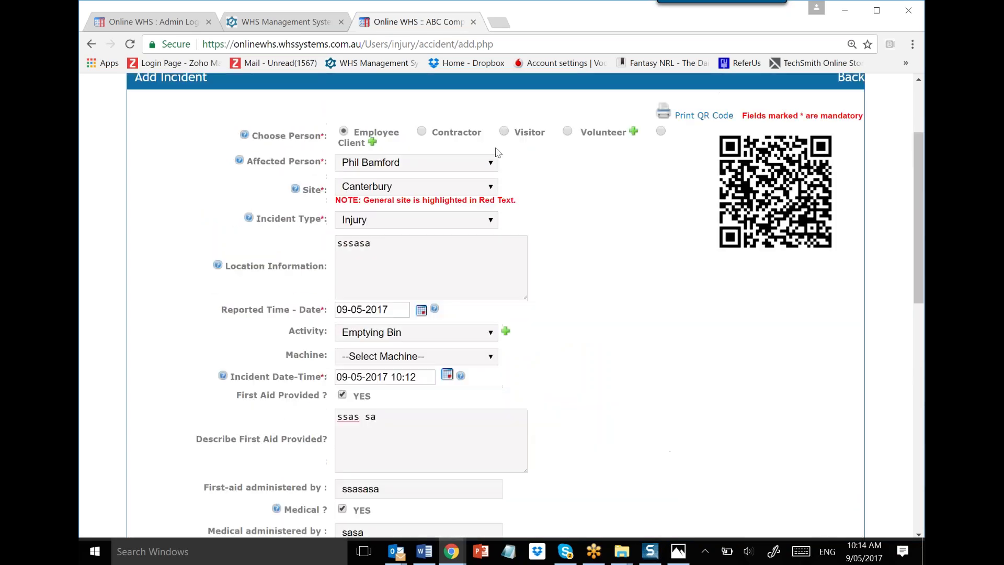
scroll(497, 152, "up", 2)
mouse_move(472, 157)
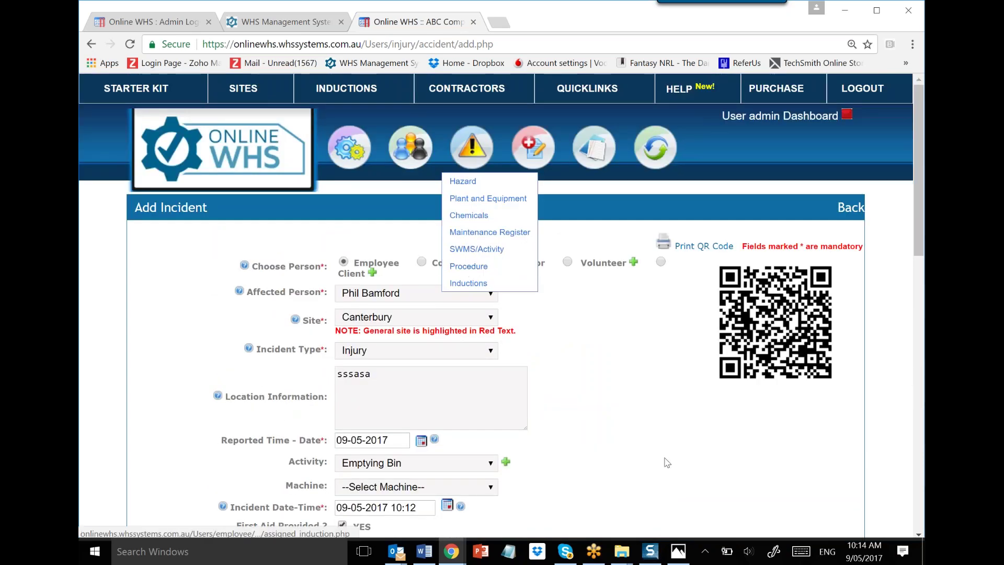
scroll(599, 408, "down", 5)
scroll(573, 351, "up", 2)
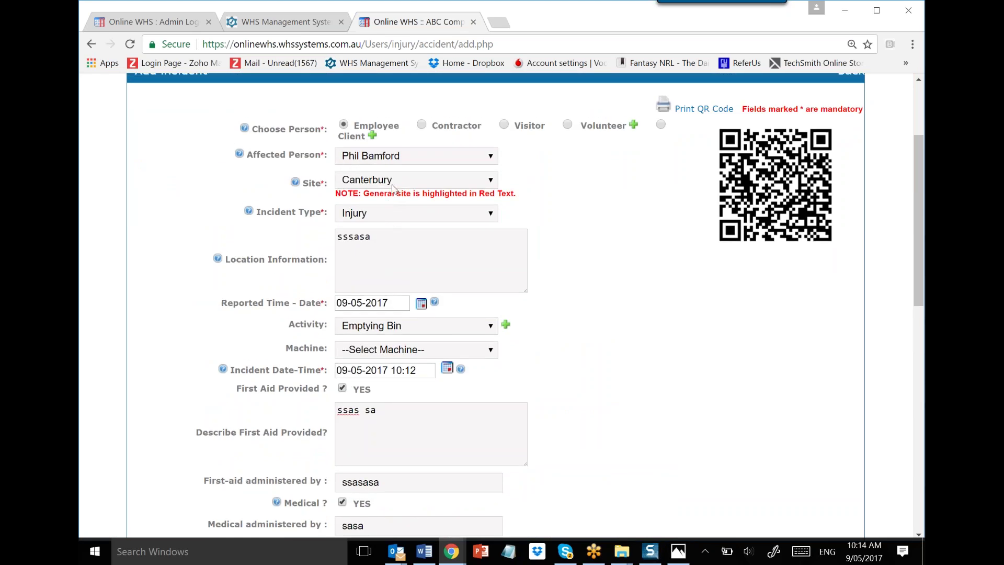
scroll(586, 248, "down", 5)
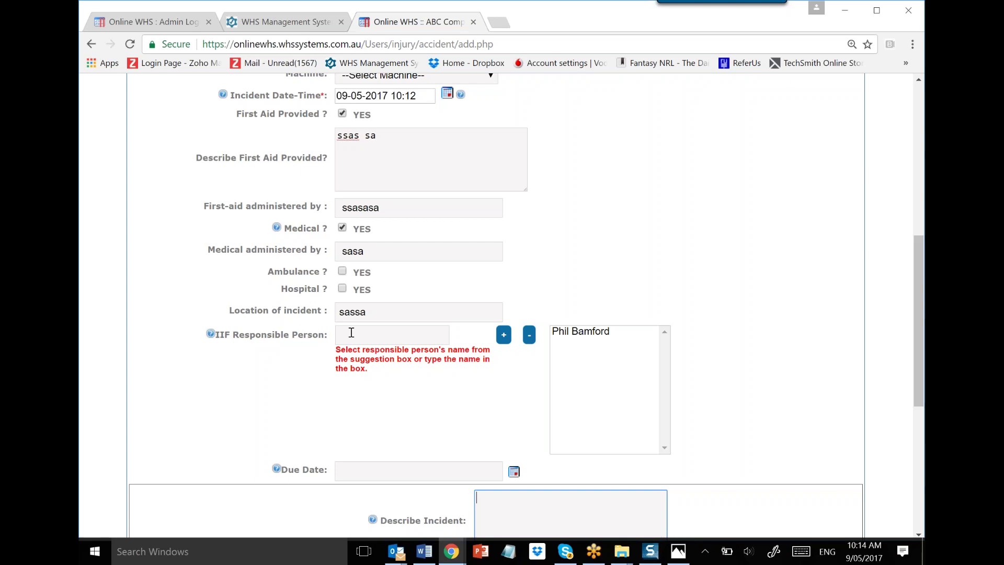
left_click(352, 333)
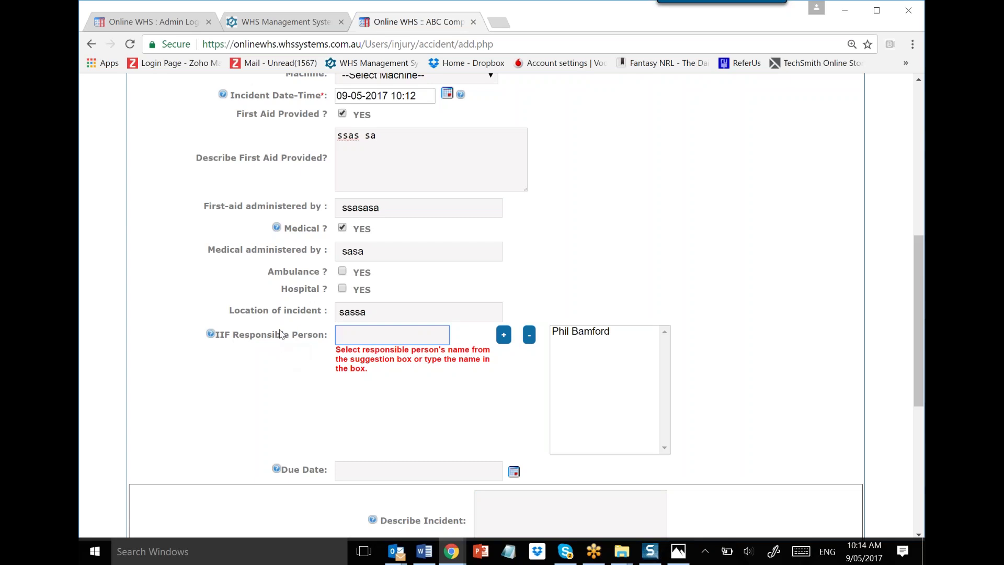
scroll(281, 335, "down", 5)
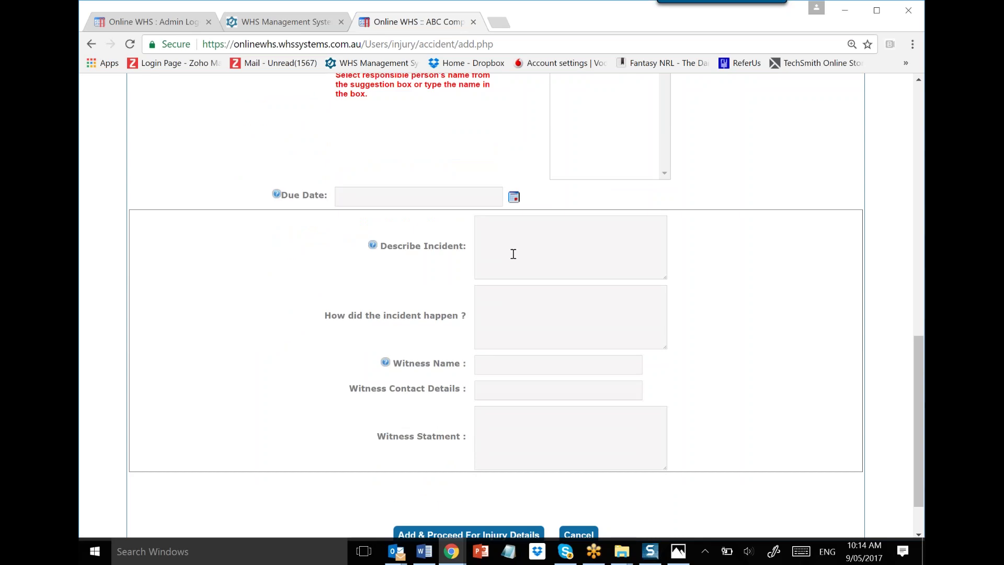
scroll(390, 293, "up", 4)
scroll(390, 293, "up", 5)
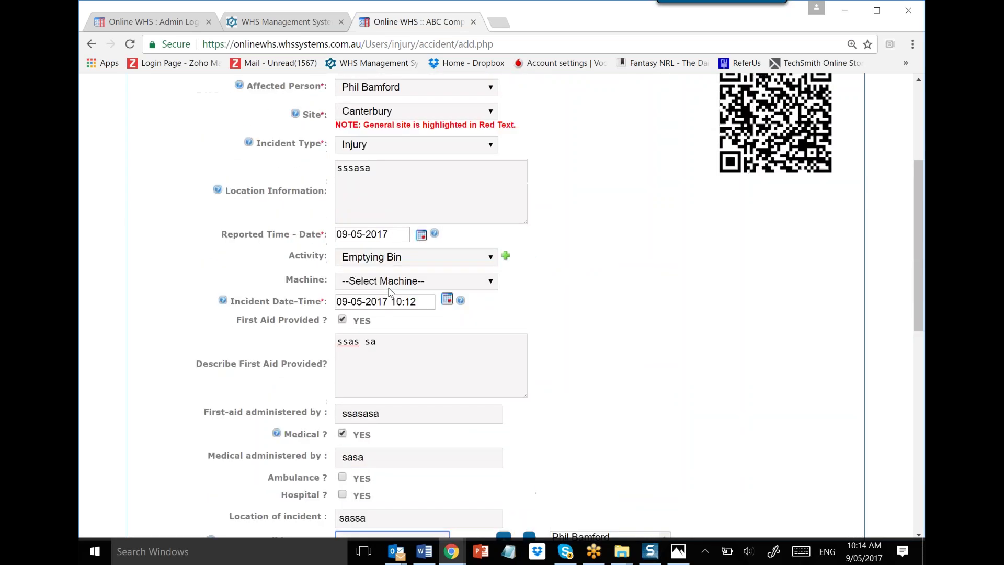
left_click(490, 146)
left_click(490, 146)
Step: Add the incident and proceed to its injury details, leaving the due date, description and witness fields empty
scroll(590, 268, "down", 4)
scroll(590, 267, "down", 5)
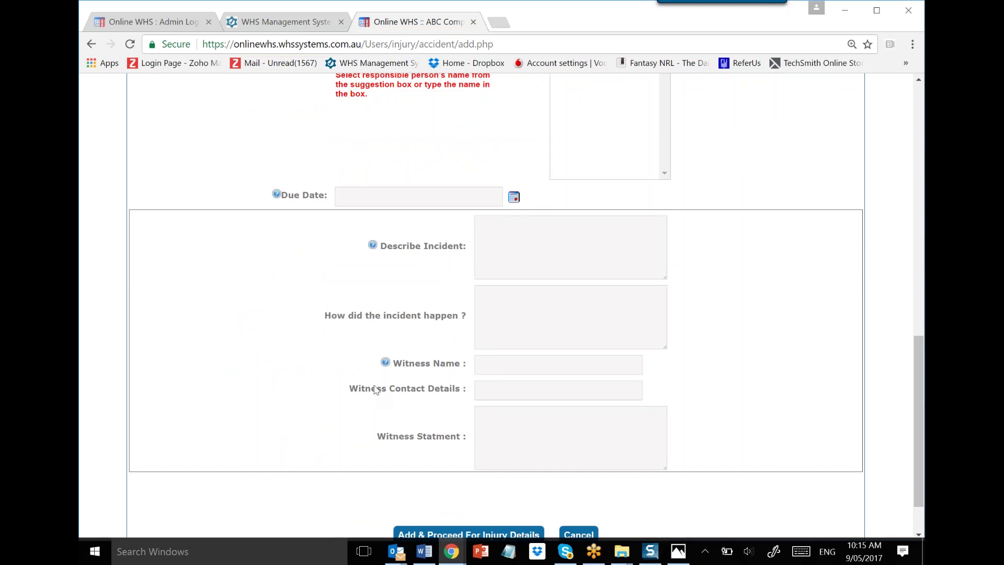
scroll(376, 390, "up", 1)
scroll(375, 390, "down", 2)
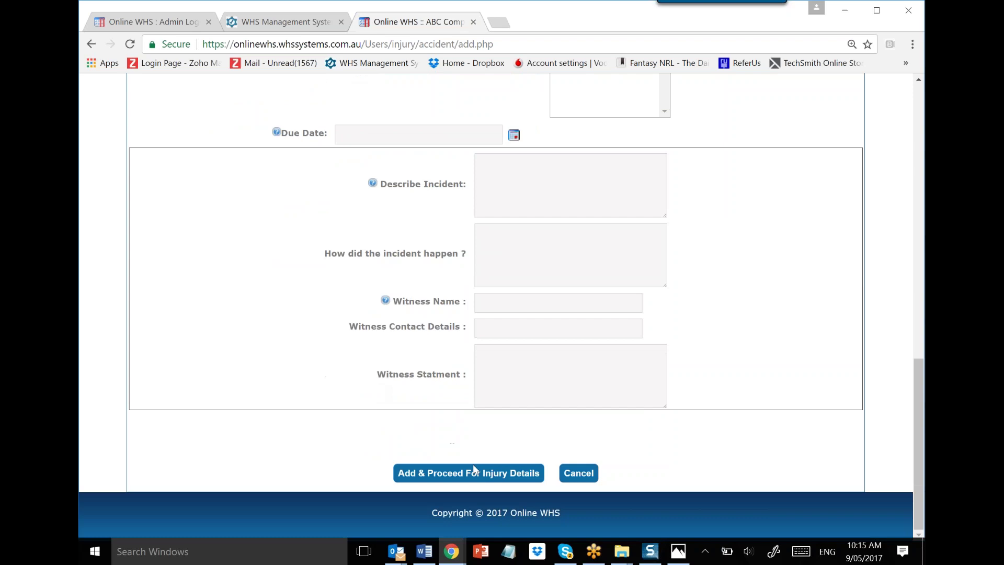
left_click(489, 476)
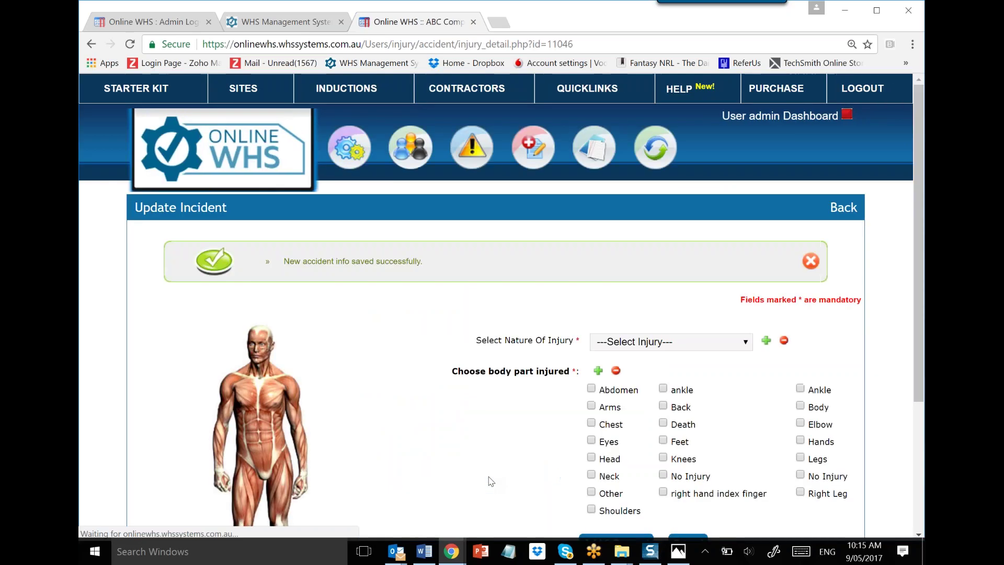
Step: Record Concussion as the nature of injury and Eyes as the injured body part, and submit the injury details
scroll(450, 318, "down", 2)
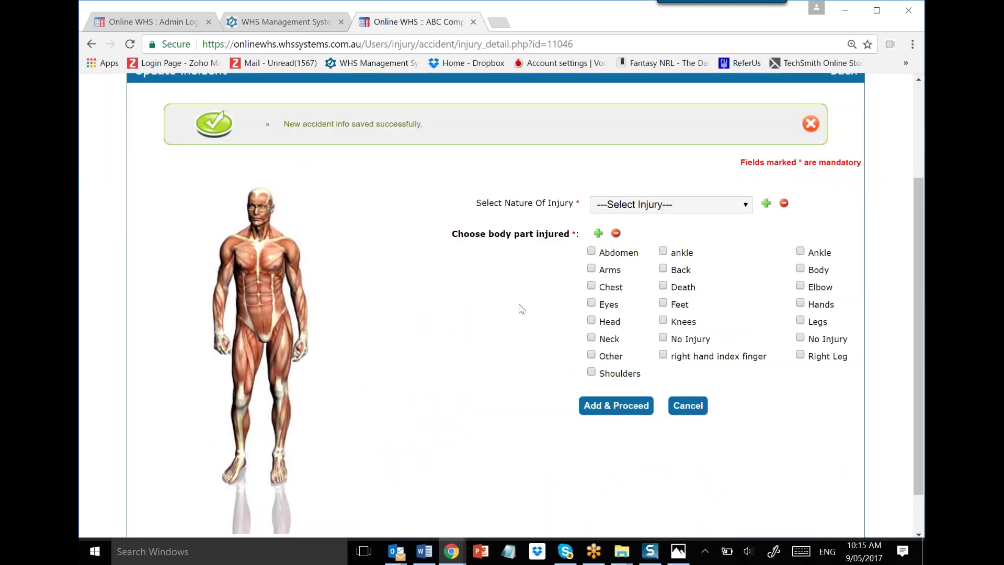
left_click(744, 208)
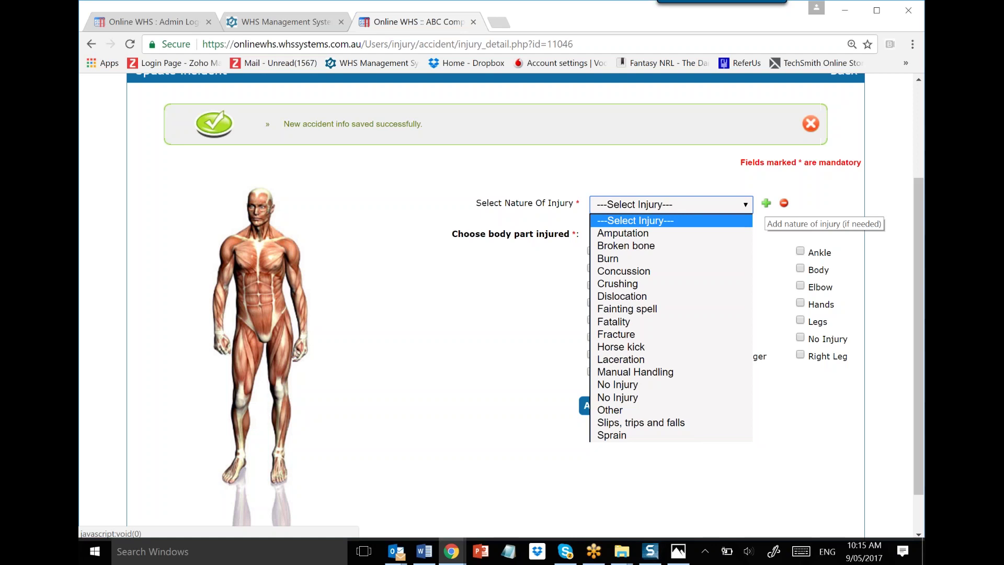
left_click(643, 271)
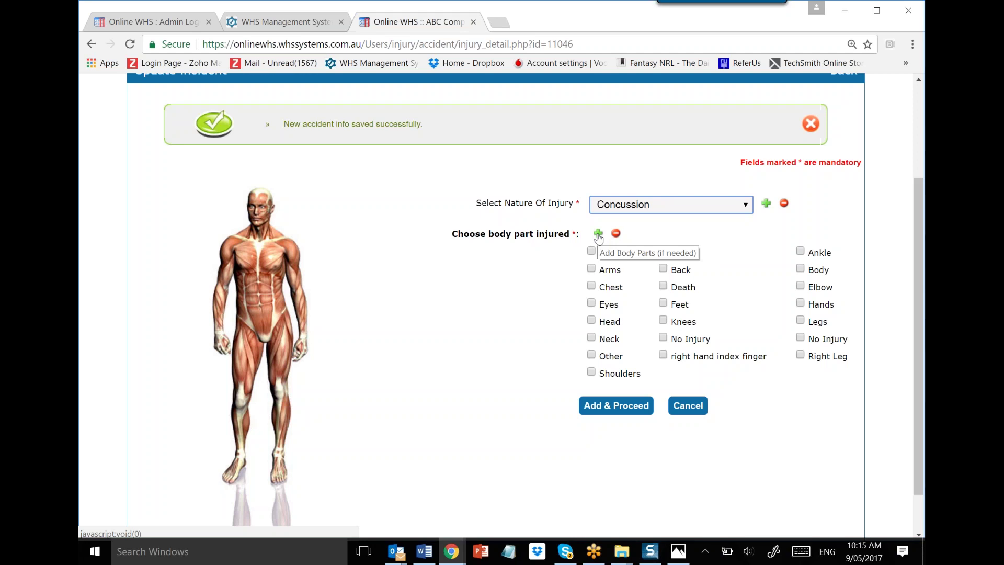
left_click(592, 303)
left_click(592, 289)
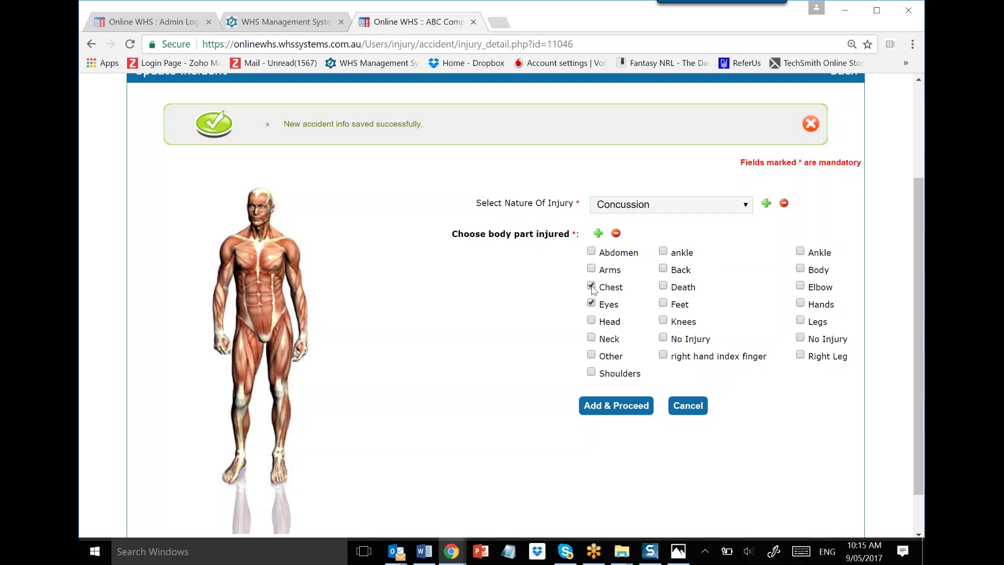
left_click(619, 411)
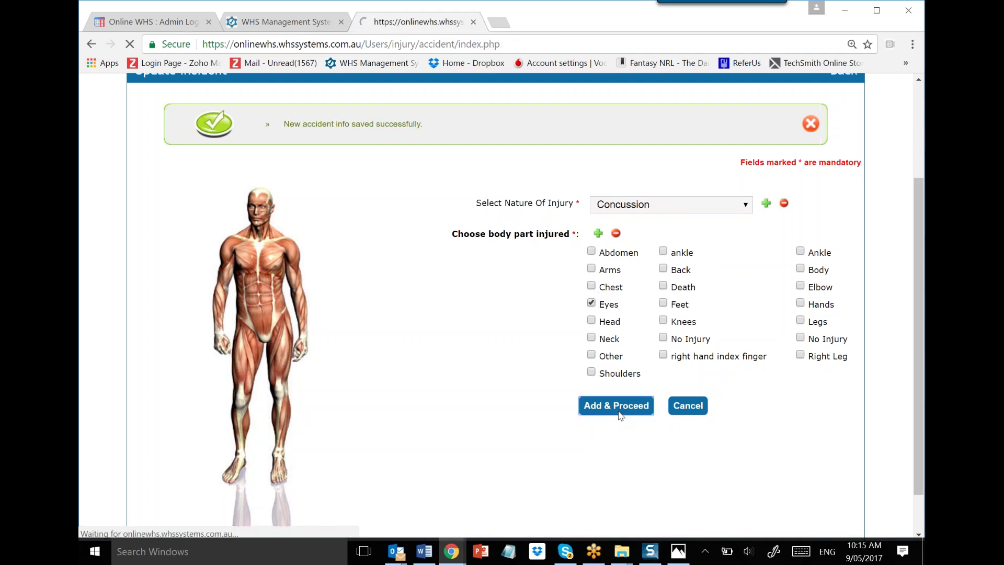
Step: Look over the incident register, and go through the user admin dashboard to the alerts management page
scroll(610, 395, "down", 3)
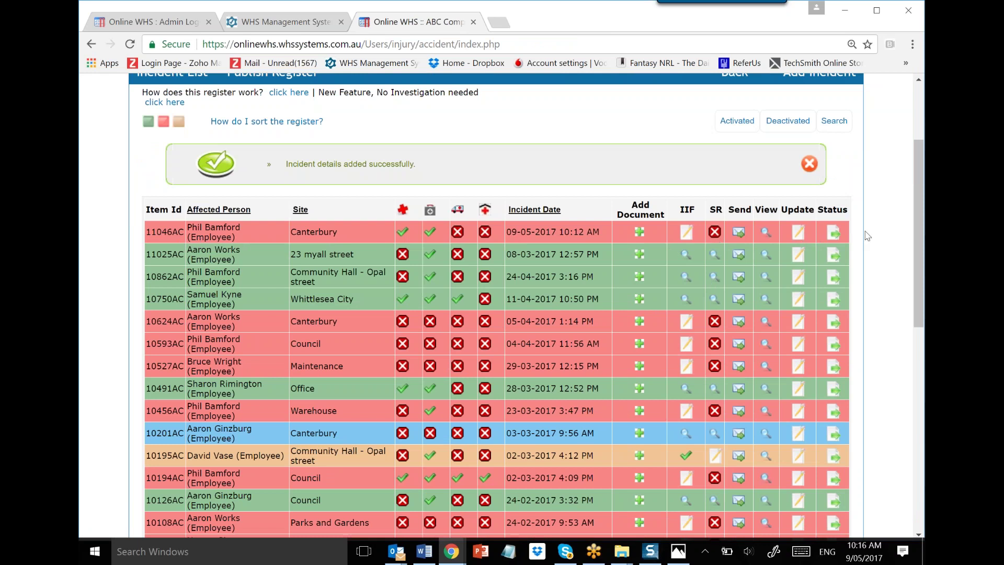
scroll(869, 231, "up", 1)
scroll(869, 232, "up", 1)
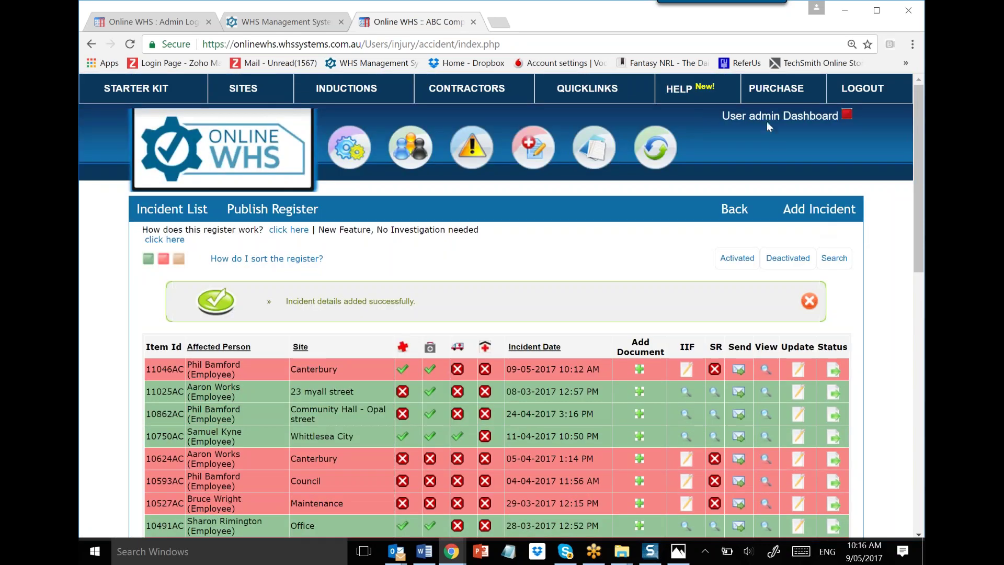
left_click(779, 116)
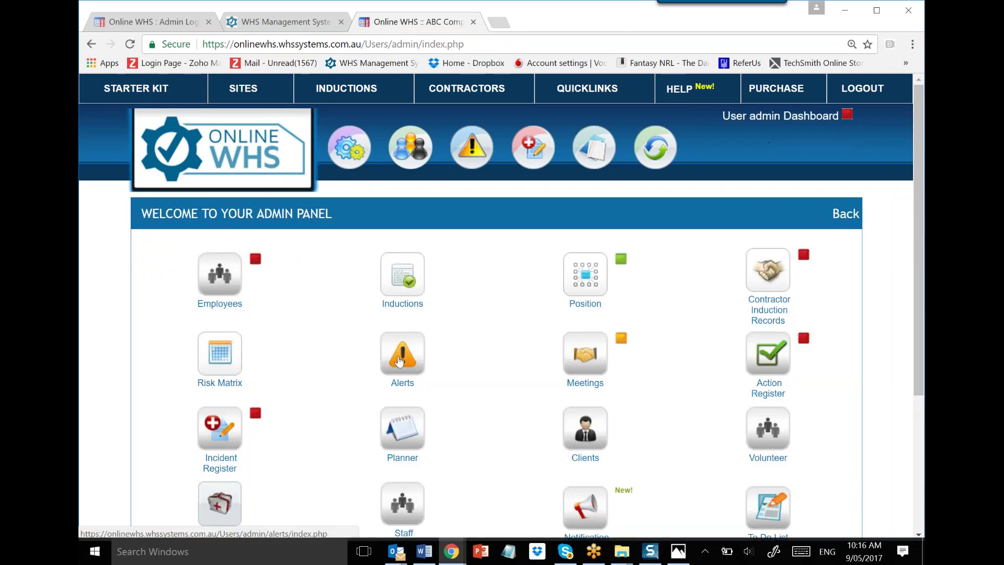
left_click(399, 361)
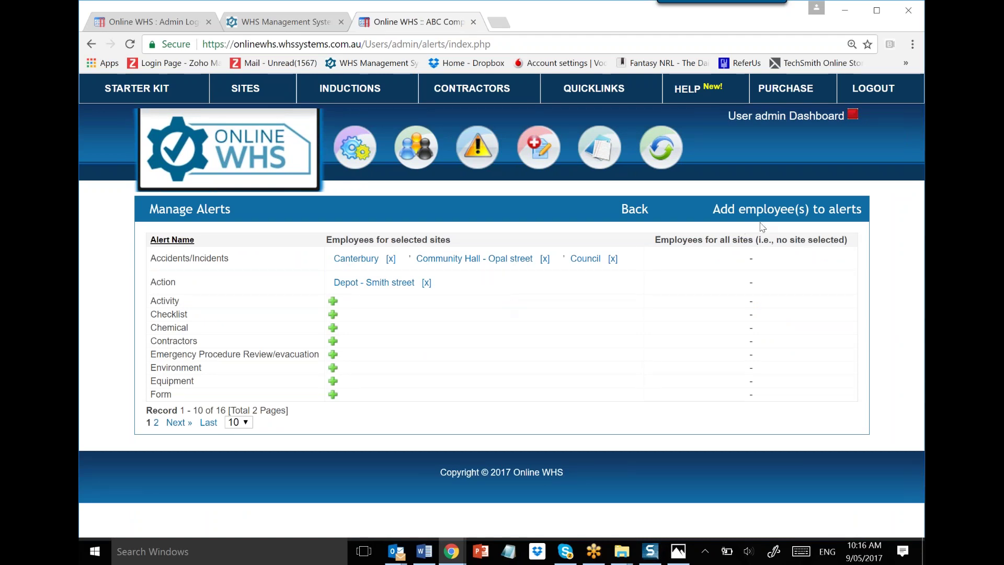
Step: Start adding employees to alerts, with Accidents/Incidents as the alert type and Windsor as the site
left_click(777, 212)
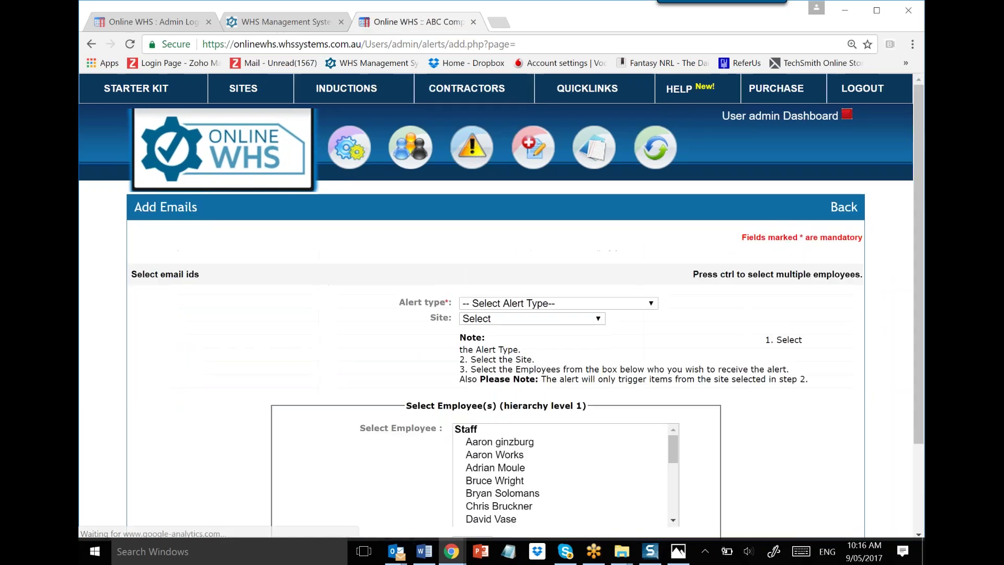
scroll(657, 195, "down", 2)
left_click(656, 192)
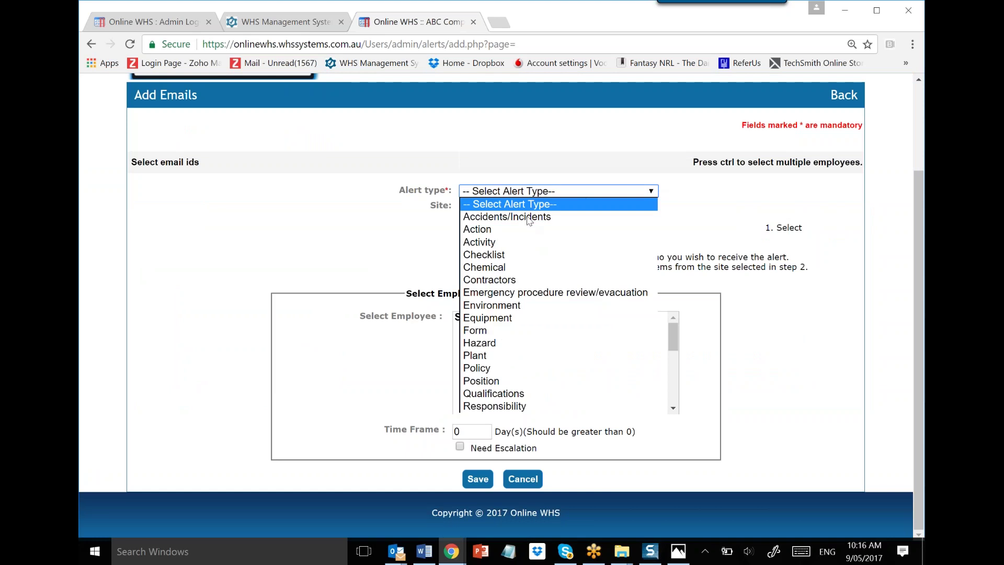
left_click(526, 216)
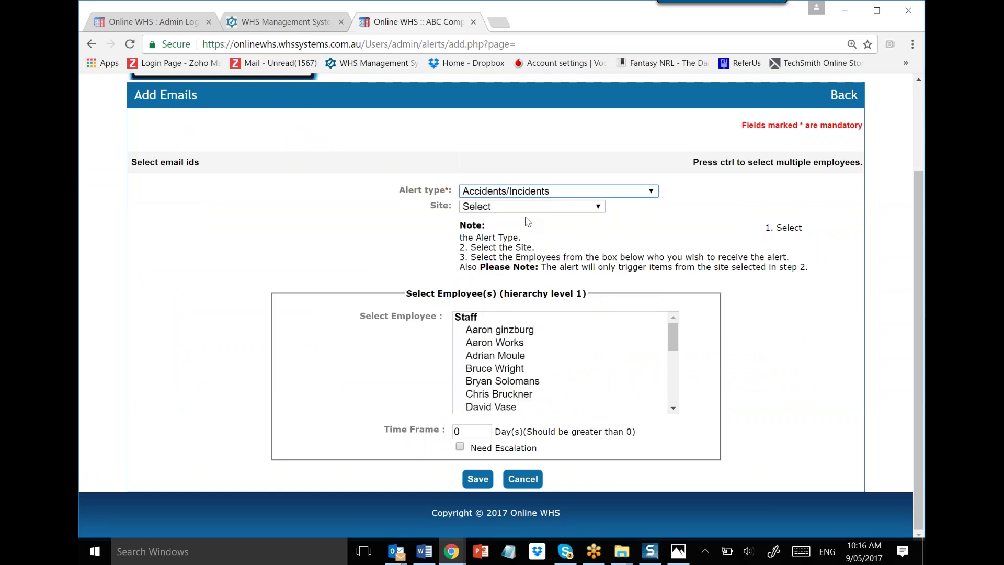
left_click(589, 206)
left_click(501, 245)
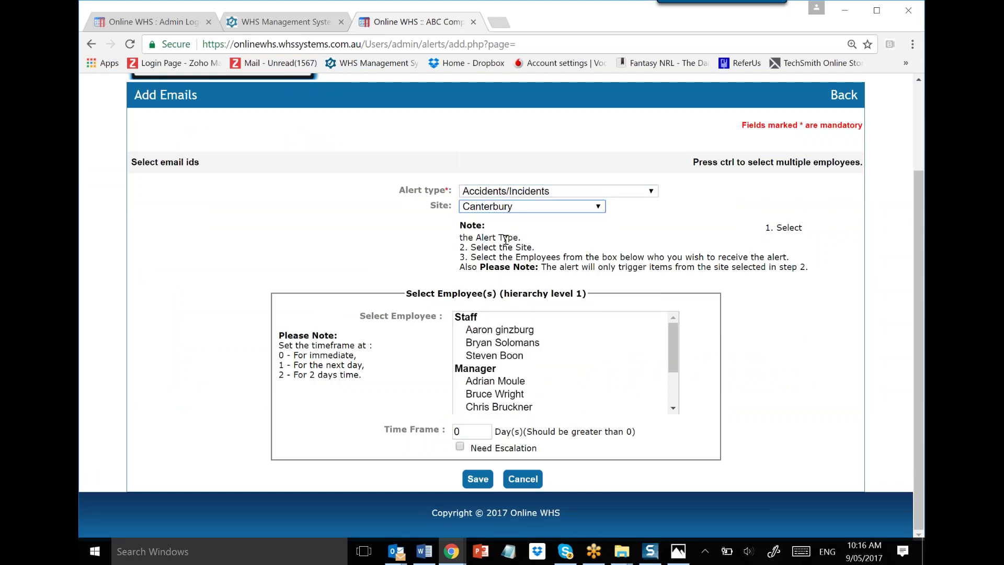
left_click(588, 208)
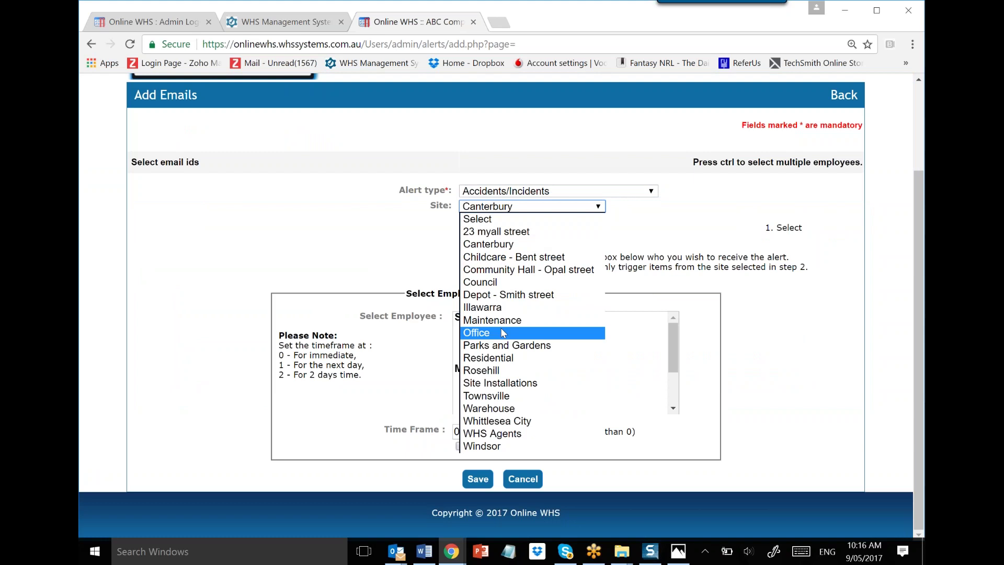
left_click(486, 448)
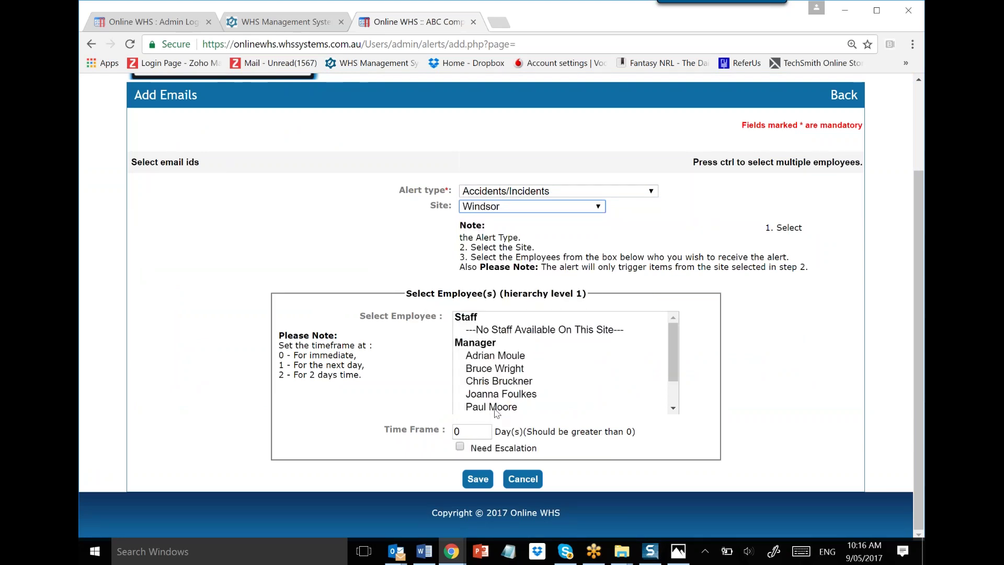
Step: Choose the first and fourth listed managers as hierarchy level 1 alert recipients and enable escalation
left_click(507, 357)
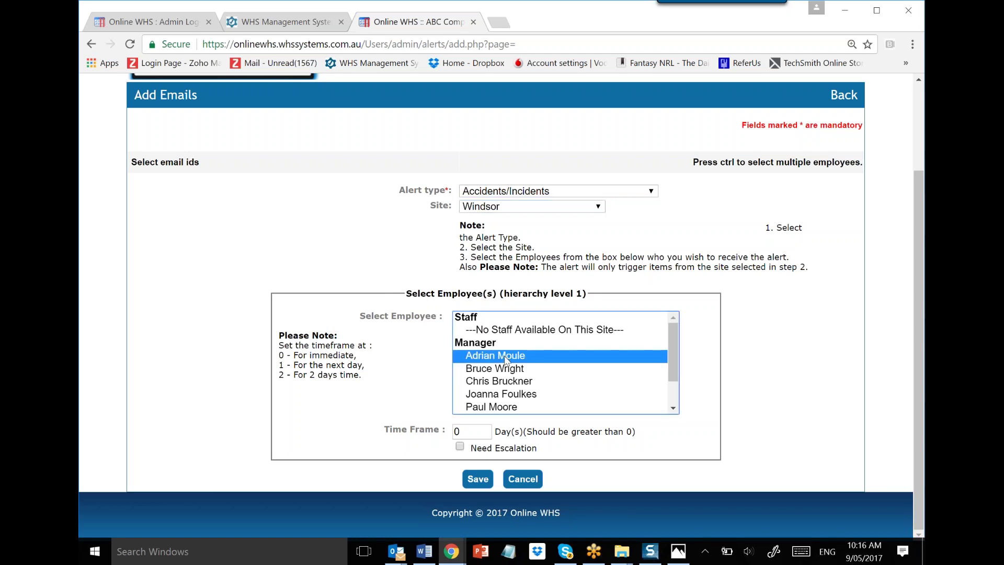
left_click(517, 399)
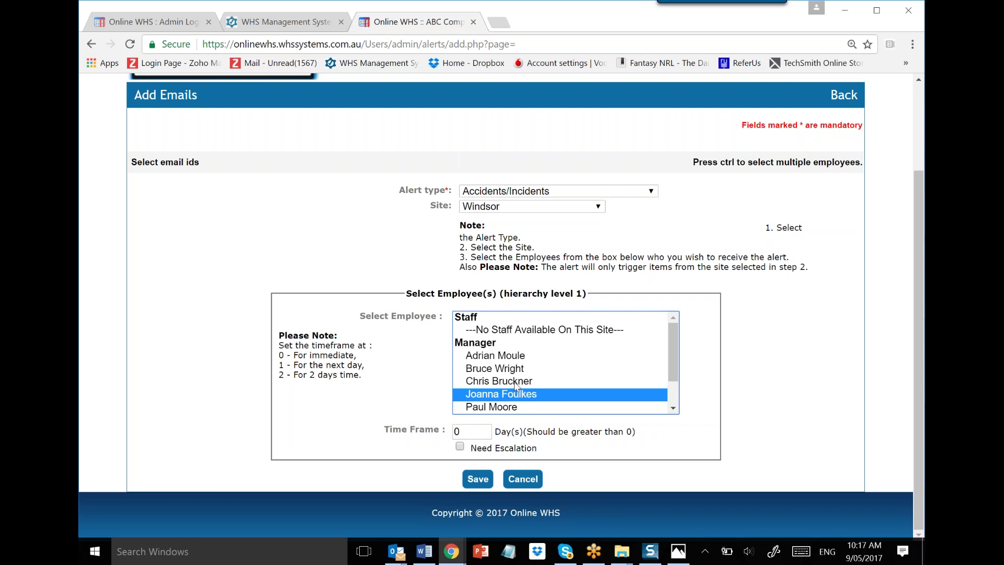
left_click(505, 357, "ctrl")
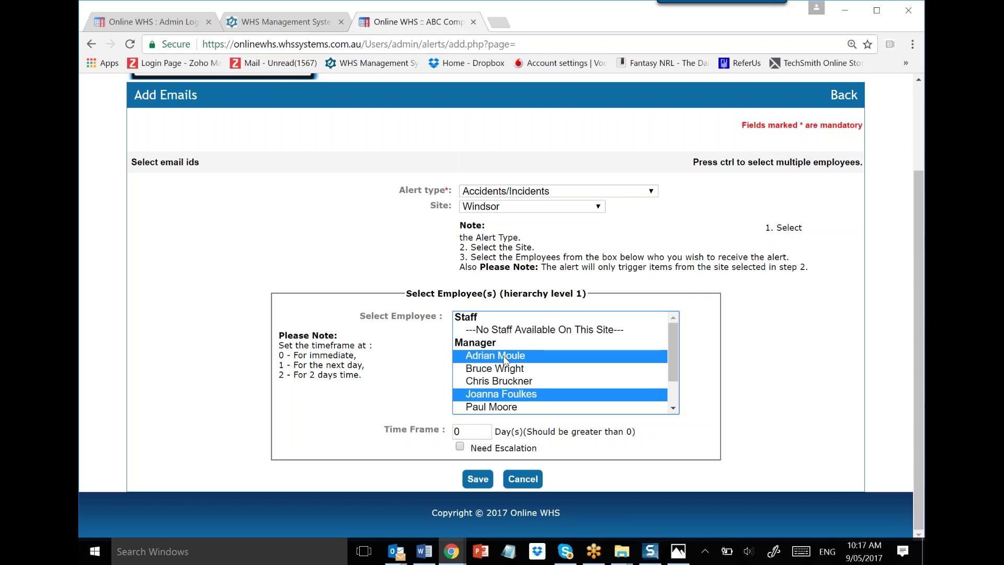
left_click(460, 449)
Step: Set the hierarchy level 2 time frame to 1 day and choose the fifth listed manager as its recipient
scroll(461, 449, "down", 4)
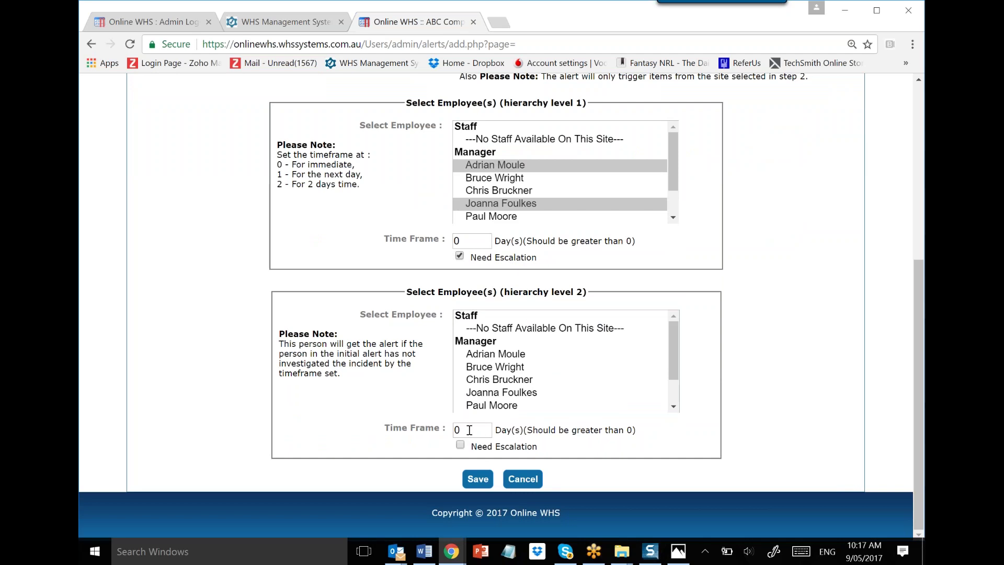
left_click_drag(469, 432, 453, 435)
type("1")
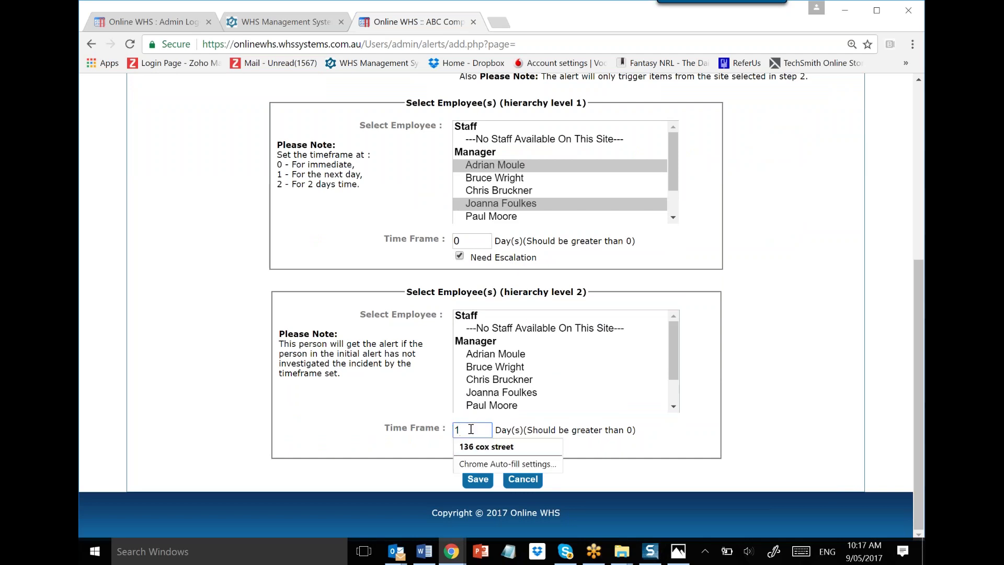
left_click(411, 395)
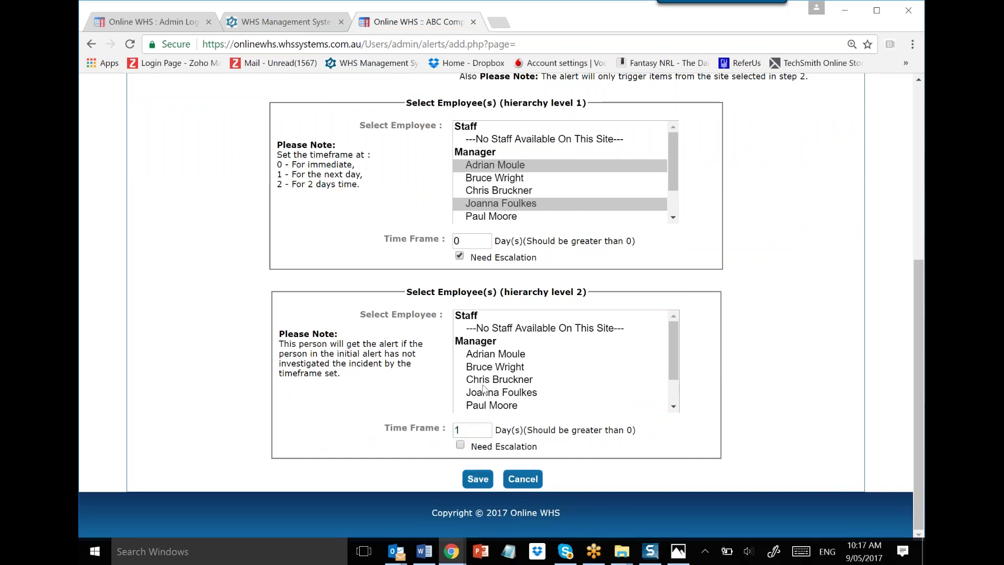
left_click(500, 406)
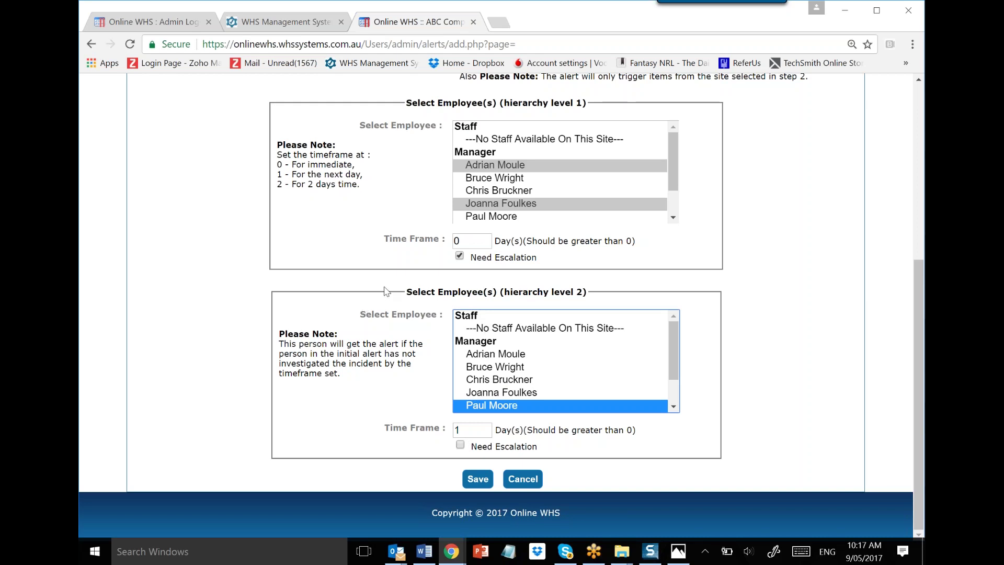
Step: Leave the alert form without saving and open the Incident Register
scroll(404, 291, "up", 5)
mouse_move(533, 123)
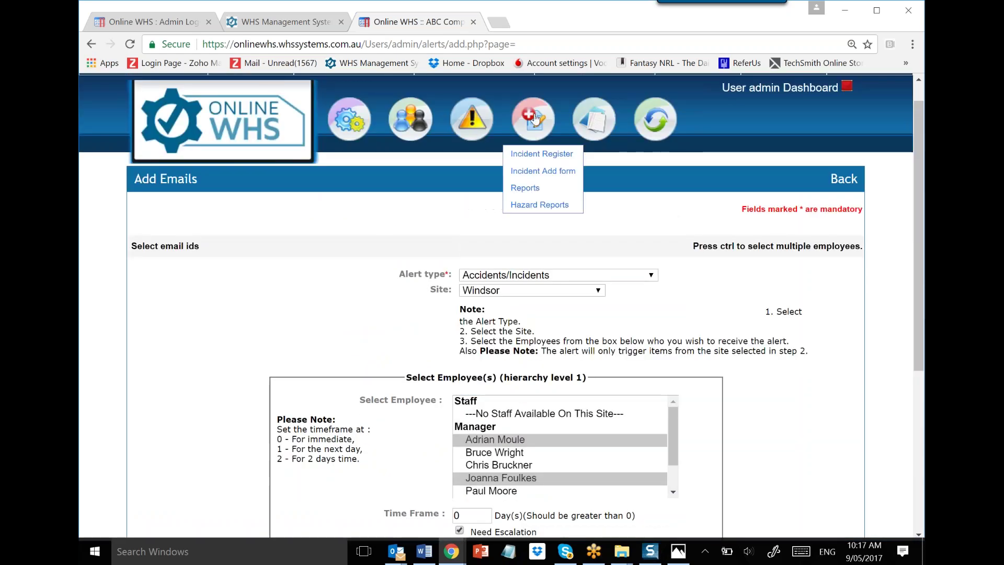
left_click(536, 155)
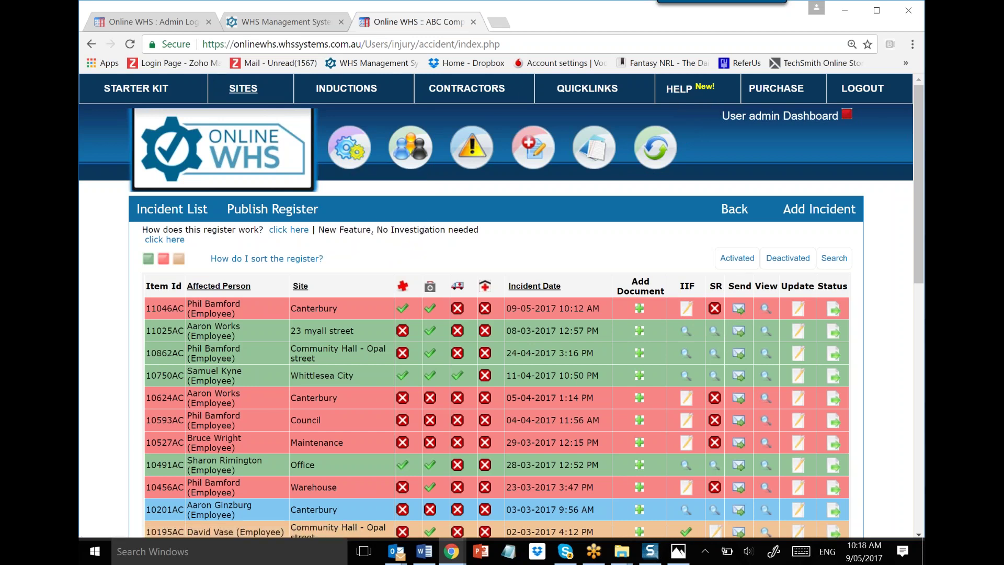
Step: View the Canterbury site's details from the site list and open its To Do List
left_click(243, 88)
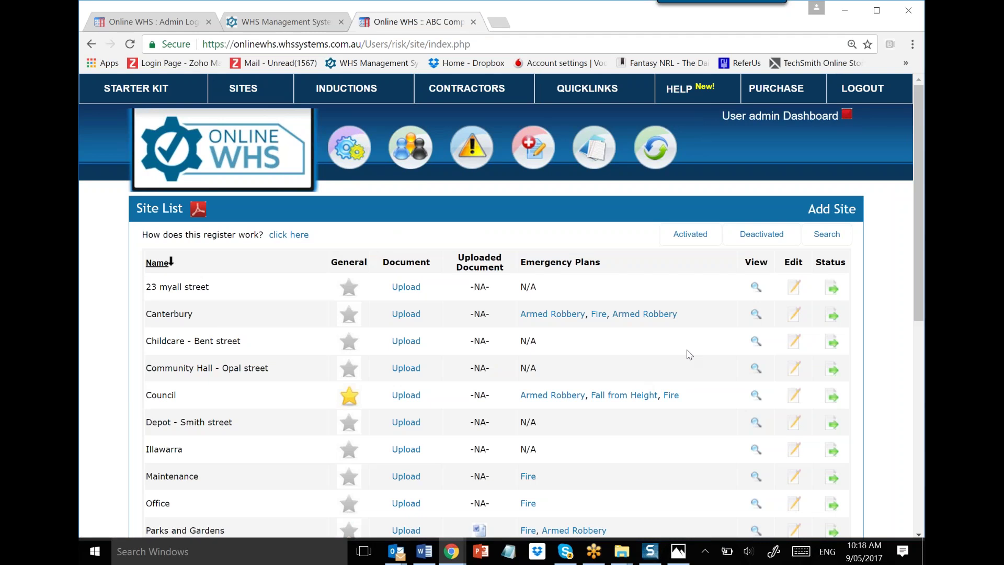
left_click(756, 313)
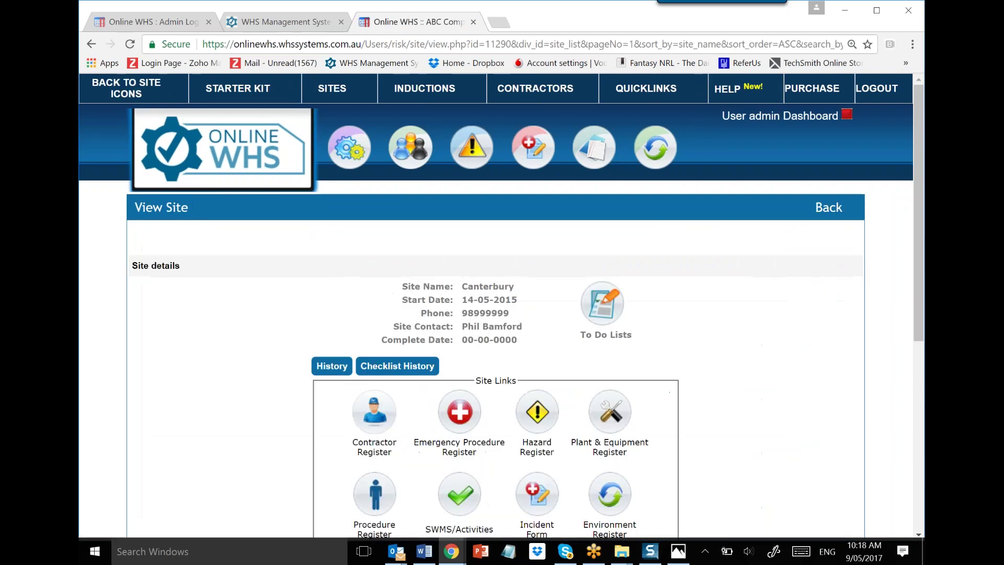
scroll(818, 294, "down", 3)
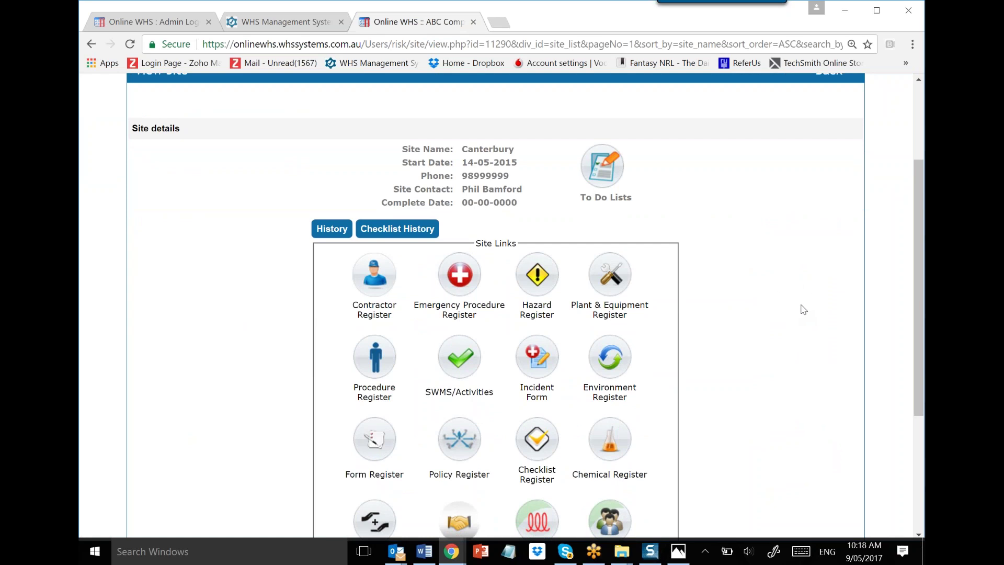
left_click(603, 167)
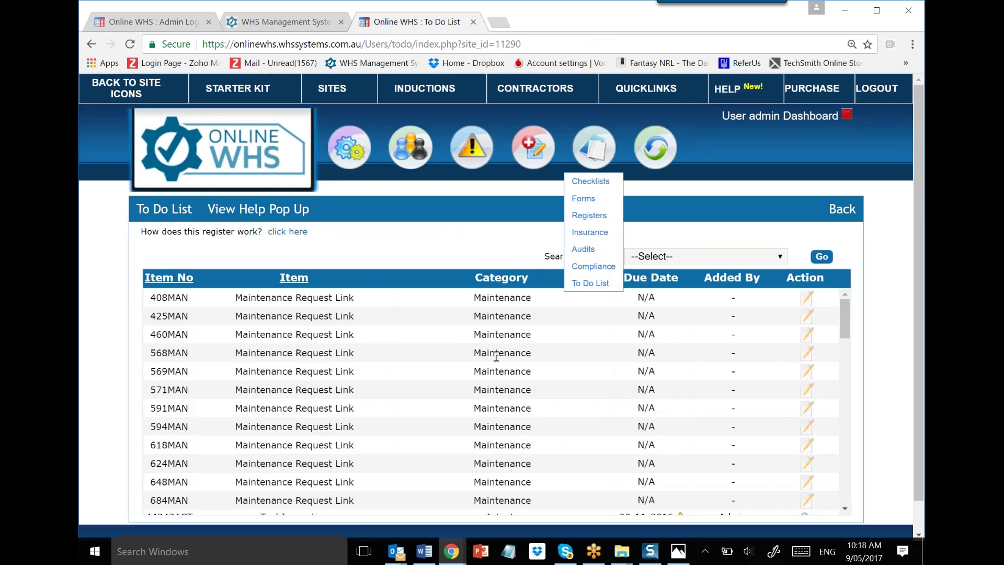
Step: Look through Canterbury's To Do List, examining the items' categories, due dates and overdue markers, and return to its first entries
scroll(552, 378, "down", 5)
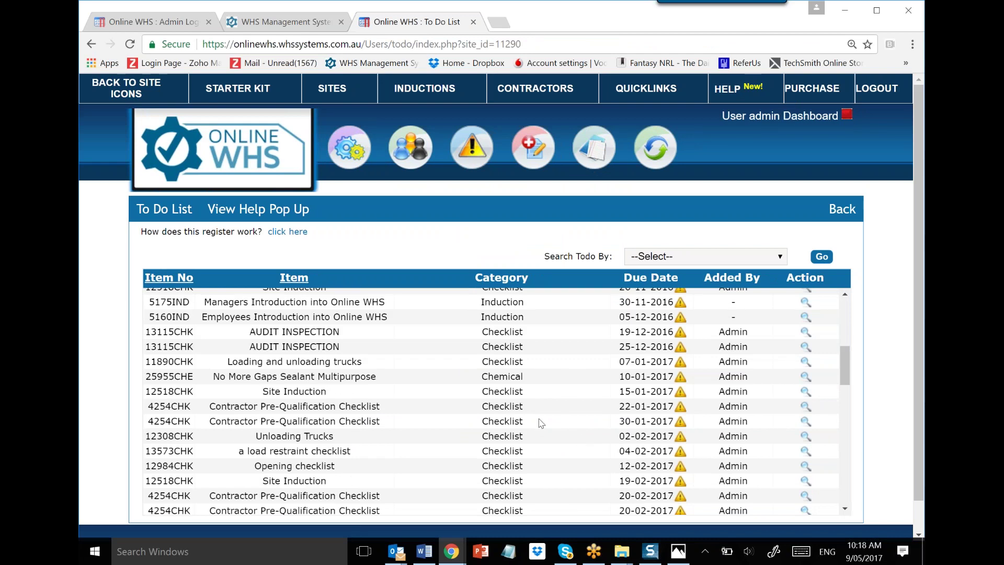
scroll(544, 418, "down", 4)
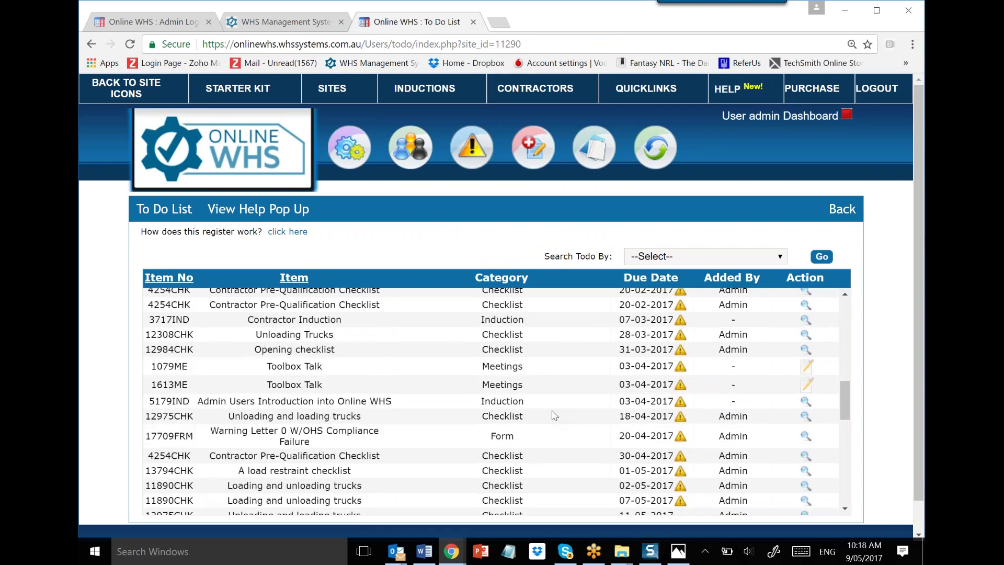
scroll(553, 415, "down", 1)
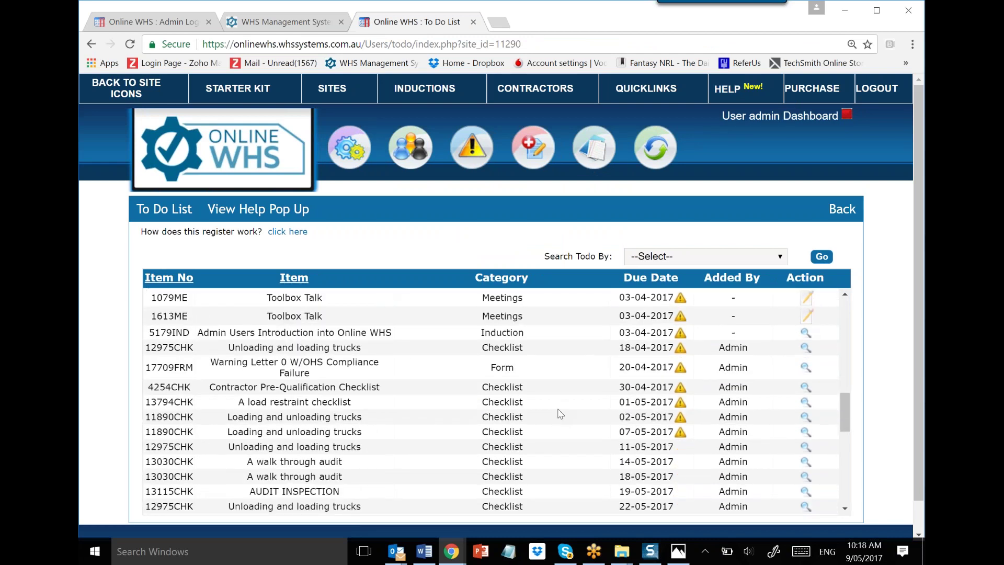
scroll(560, 414, "down", 6)
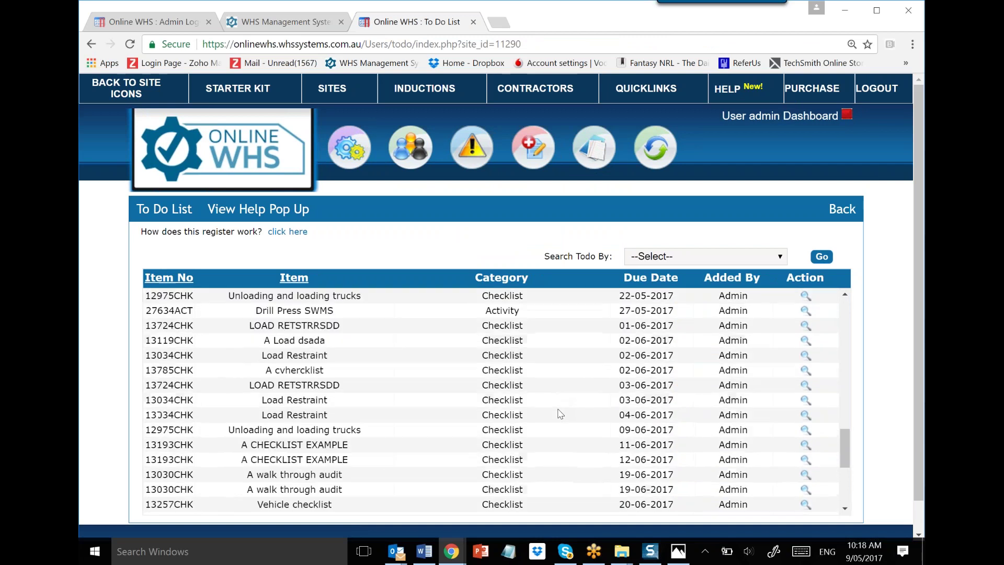
scroll(561, 413, "down", 4)
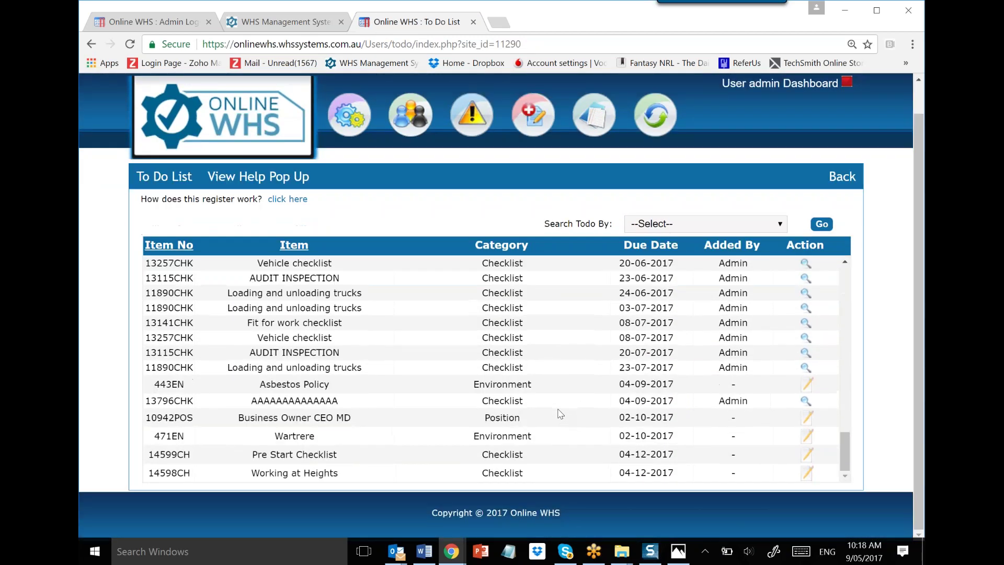
scroll(562, 406, "up", 4)
scroll(563, 406, "up", 4)
scroll(562, 405, "down", 4)
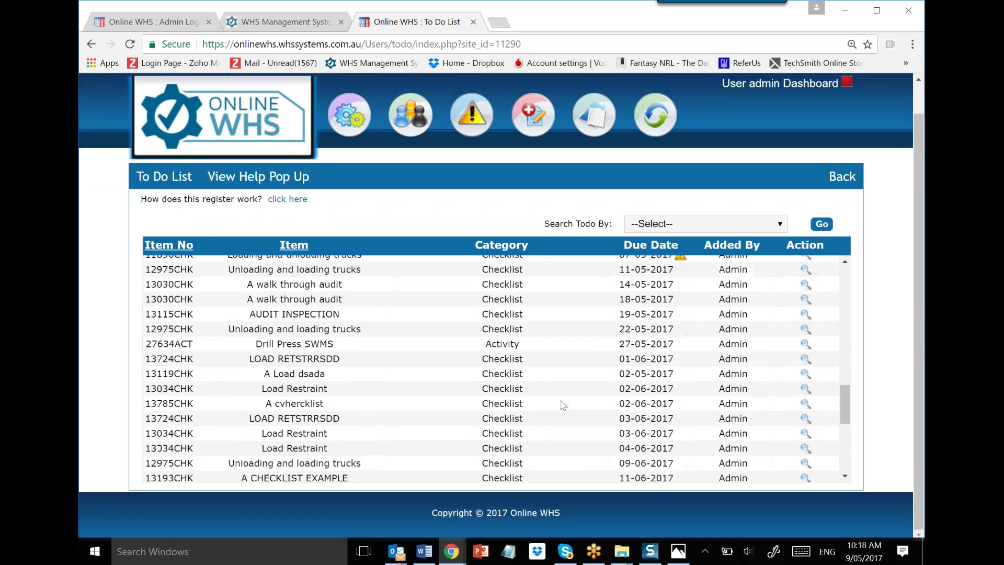
scroll(563, 405, "up", 7)
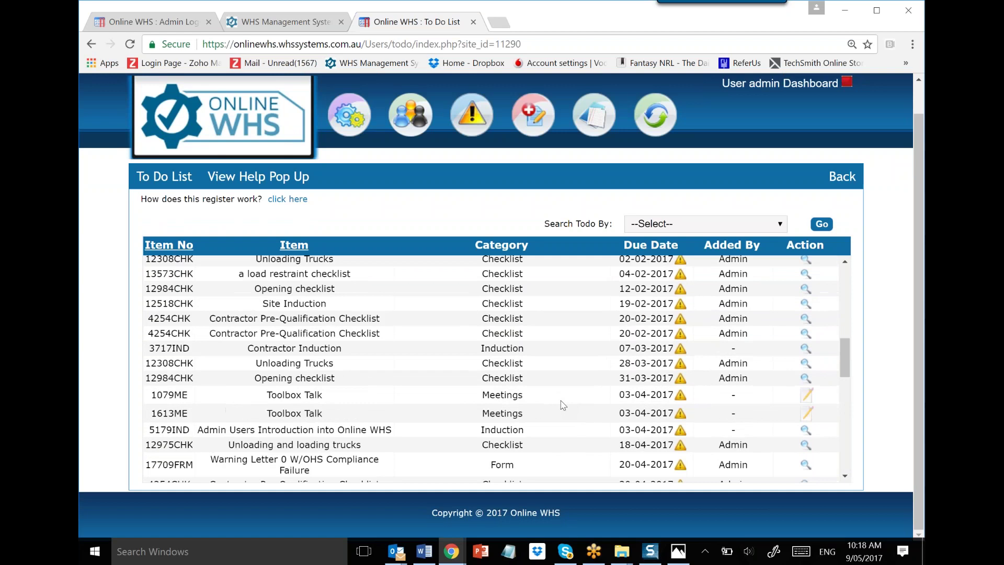
scroll(523, 415, "up", 3)
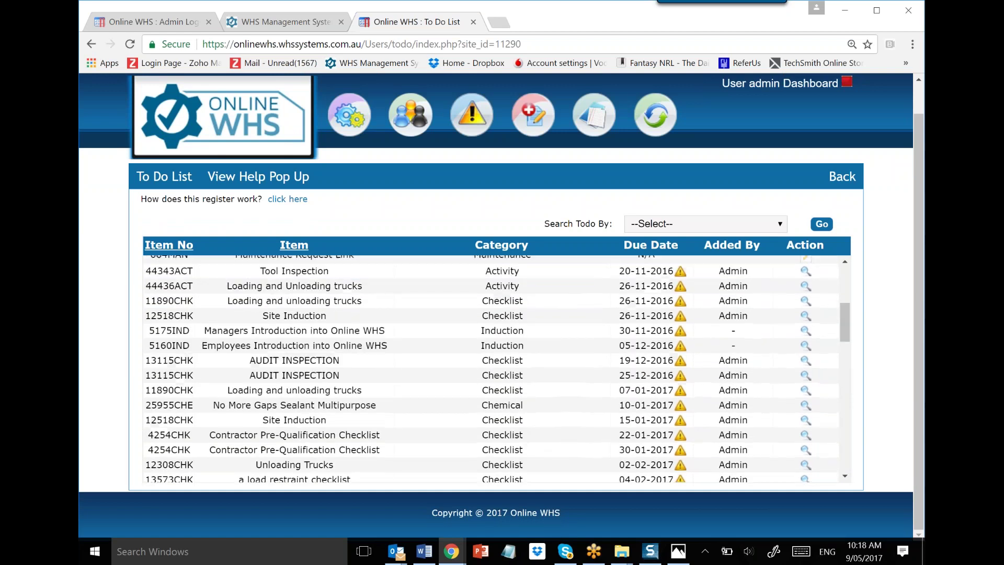
scroll(548, 399, "up", 2)
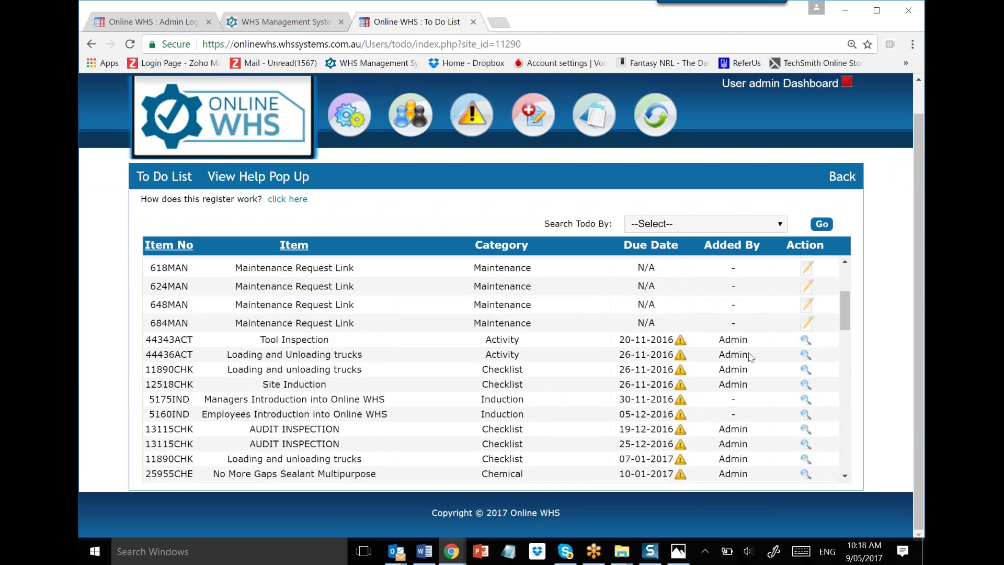
scroll(621, 354, "up", 1)
scroll(591, 377, "up", 3)
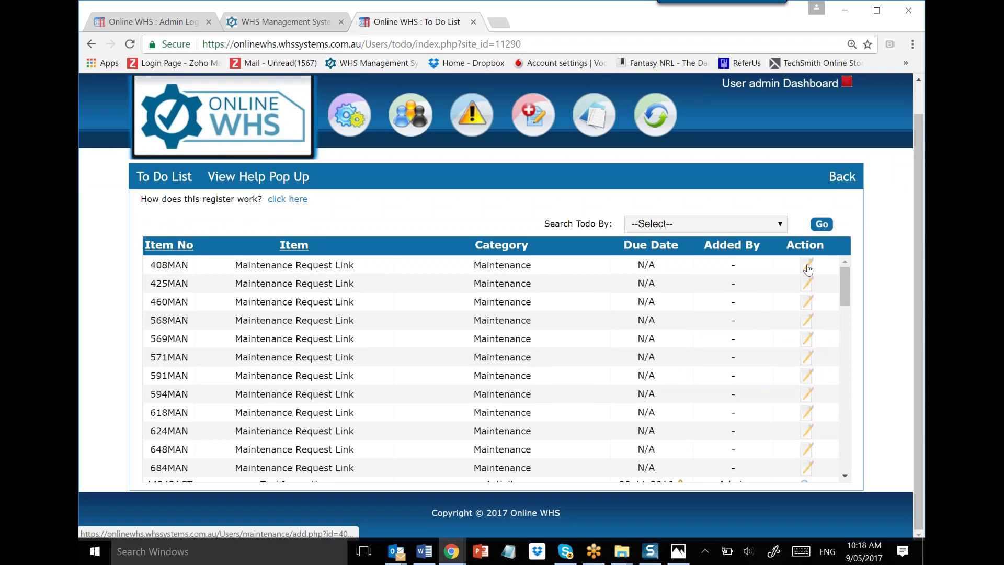
Step: Return to the Incident Register and open the investigation form for the Canterbury incident dated 09-05-2017
mouse_move(525, 133)
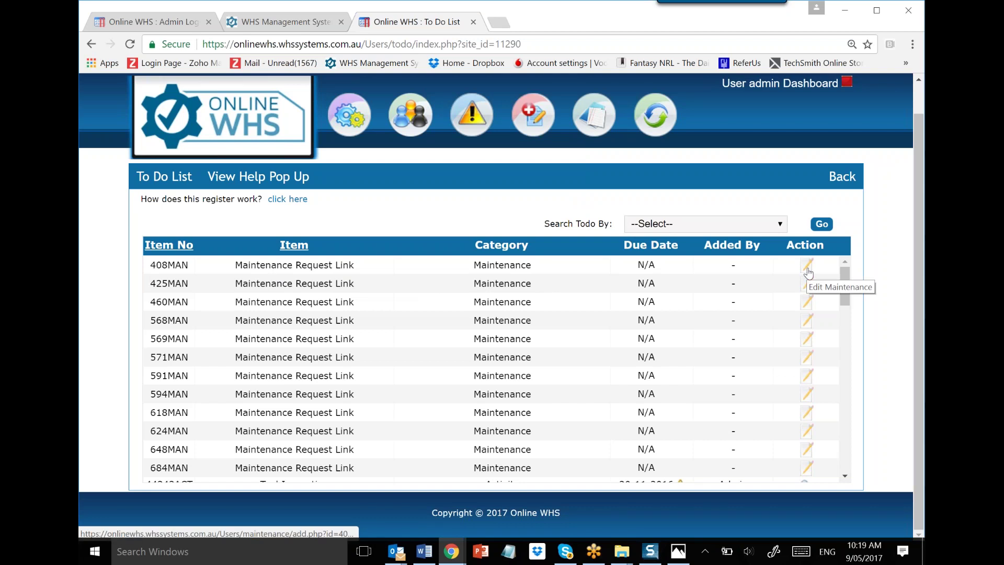
left_click(534, 168)
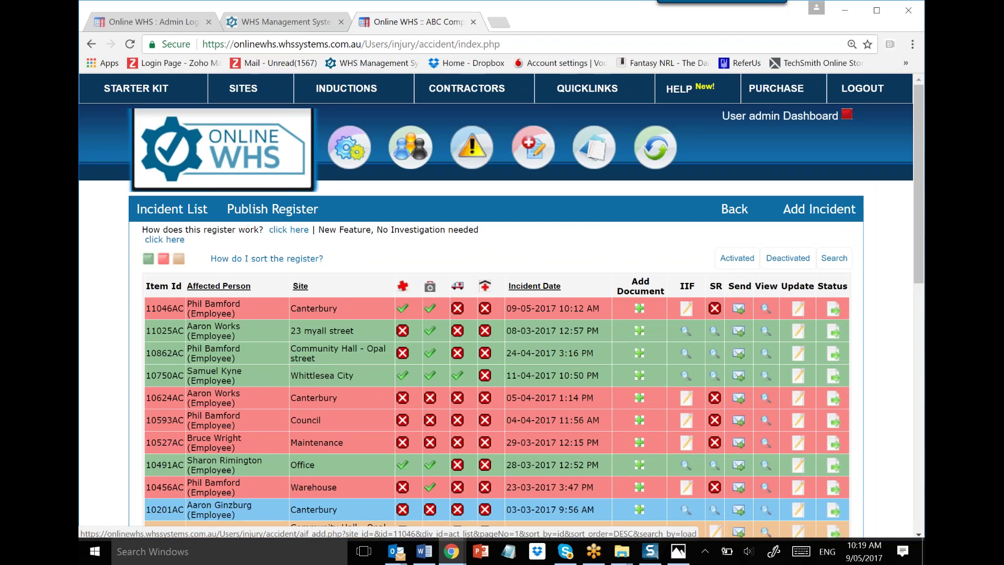
left_click(687, 309)
Step: Select the first listed employee as the person completing the Incident Investigation Form
scroll(719, 354, "down", 3)
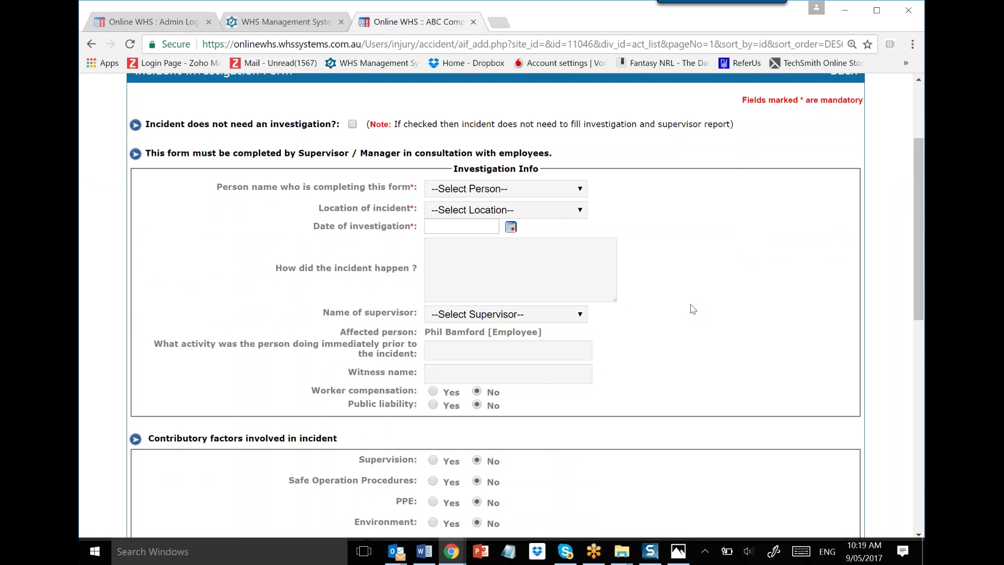
scroll(693, 308, "down", 1)
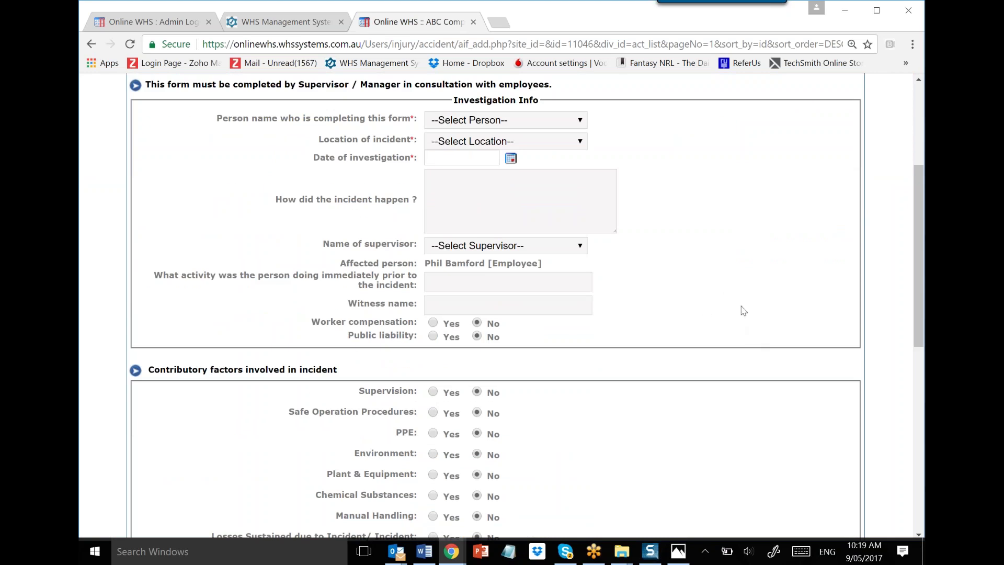
left_click(579, 121)
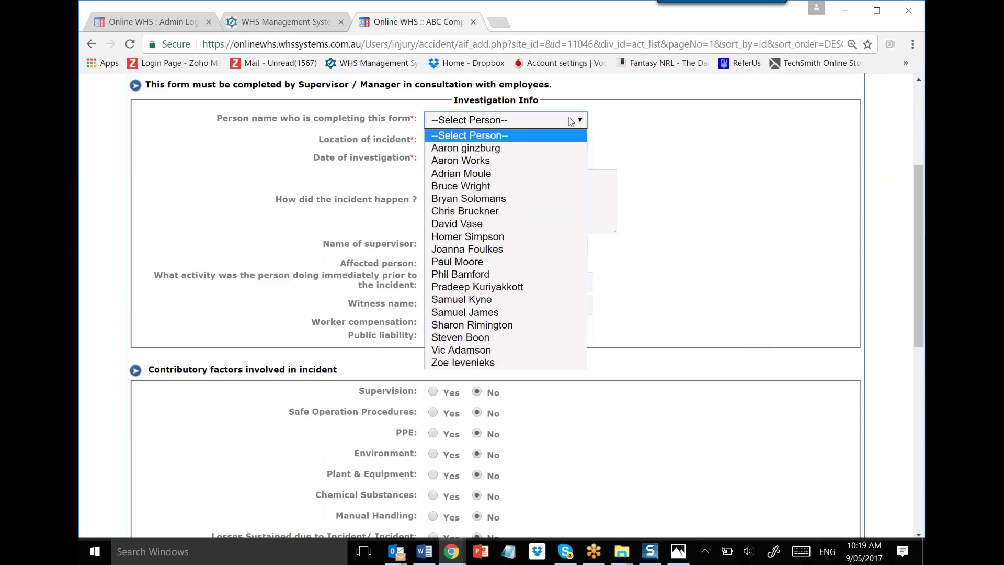
left_click(496, 149)
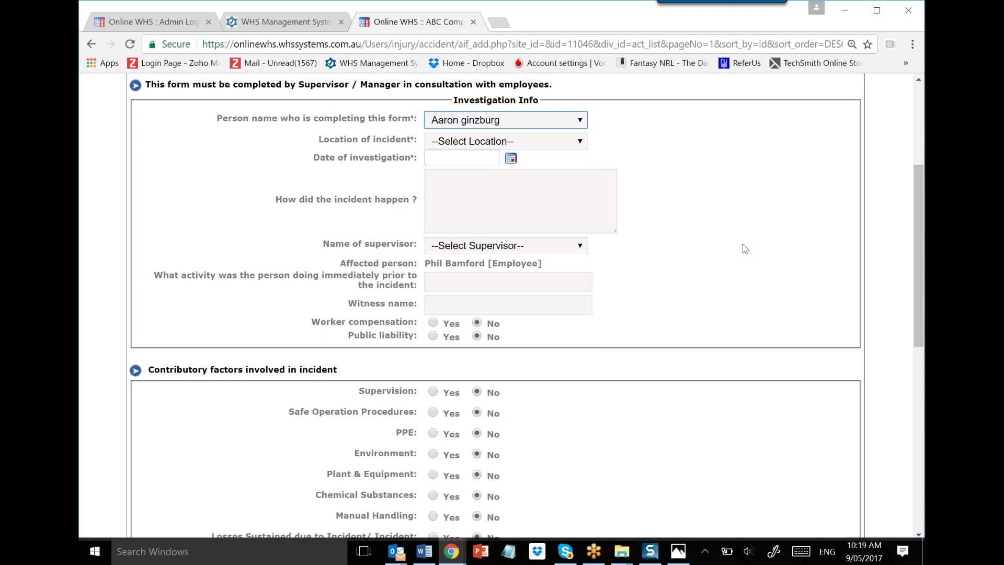
Step: Open a new incident form and select Rosehill as its site
scroll(669, 324, "up", 4)
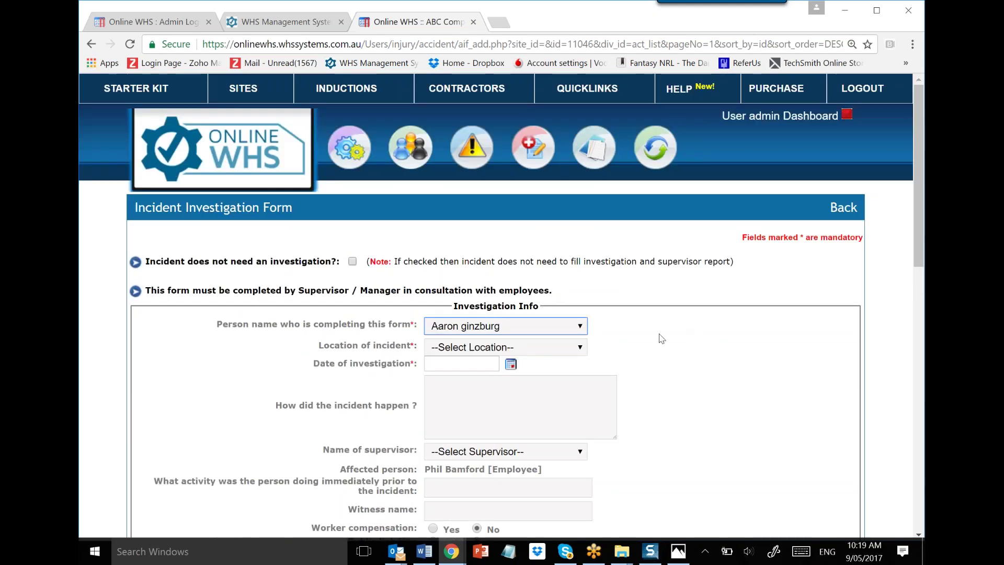
mouse_move(533, 144)
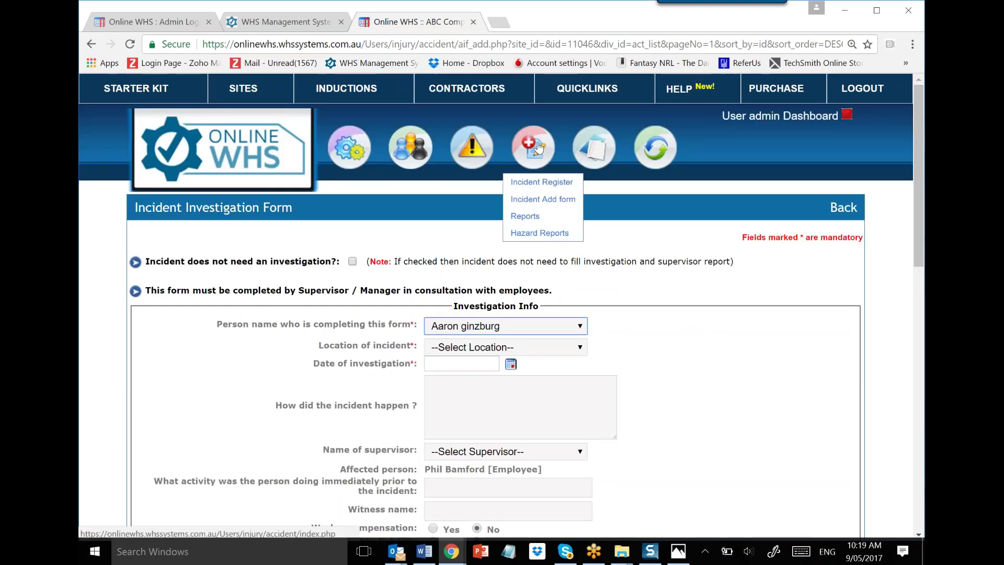
left_click(528, 199)
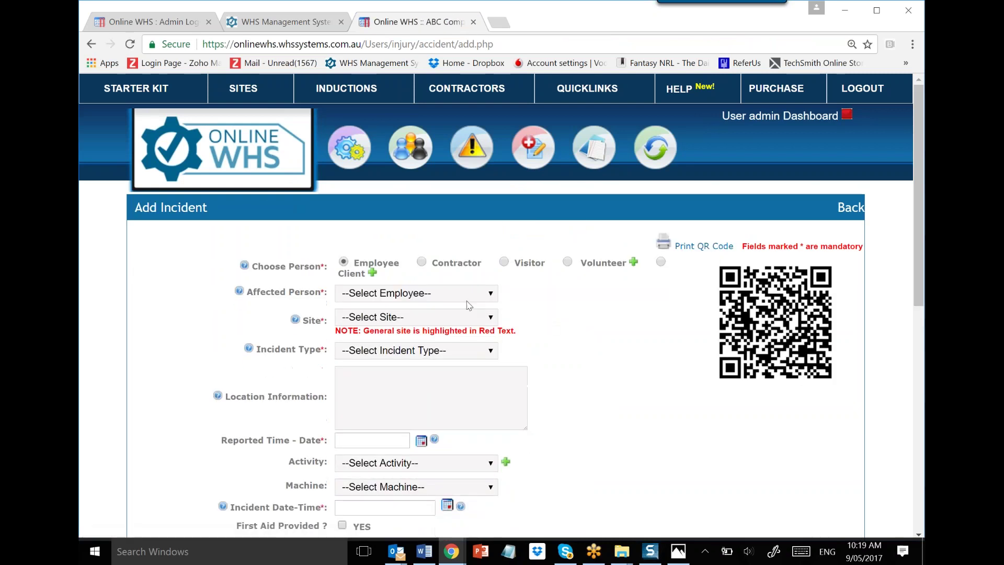
left_click(487, 318)
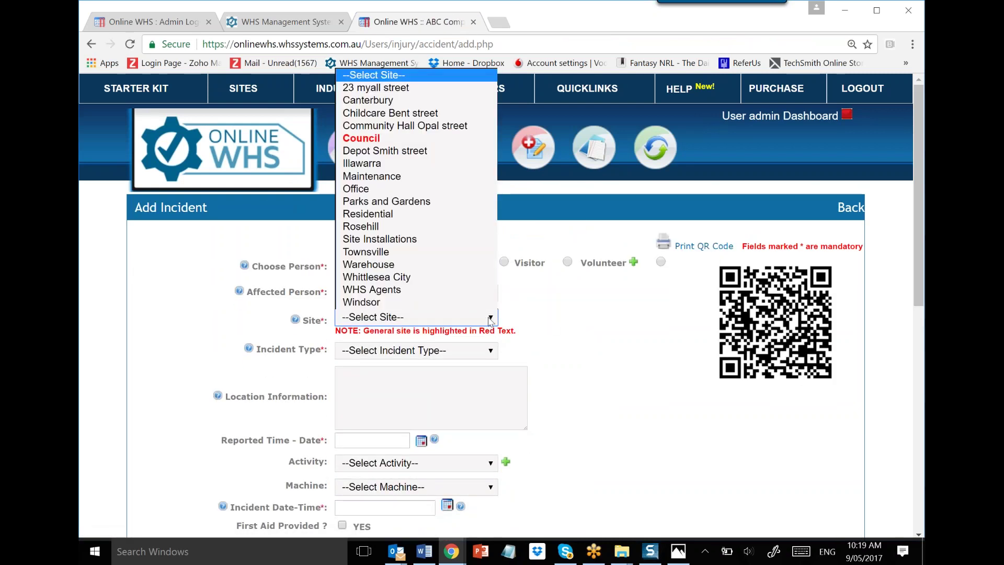
left_click(403, 230)
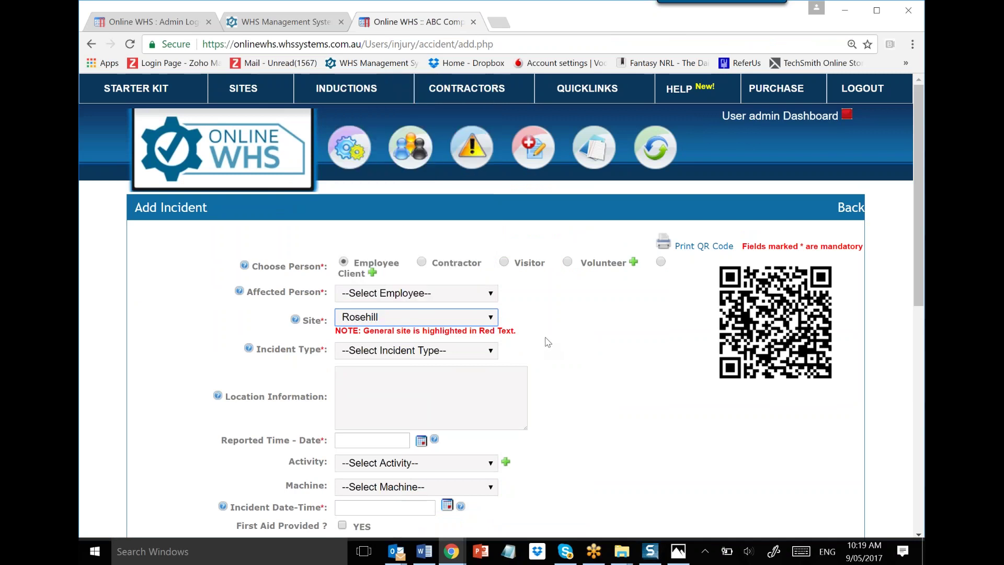
Step: Start a new employee alert from the admin dashboard with alert type Accidents/Incidents for the Rosehill site
left_click(767, 118)
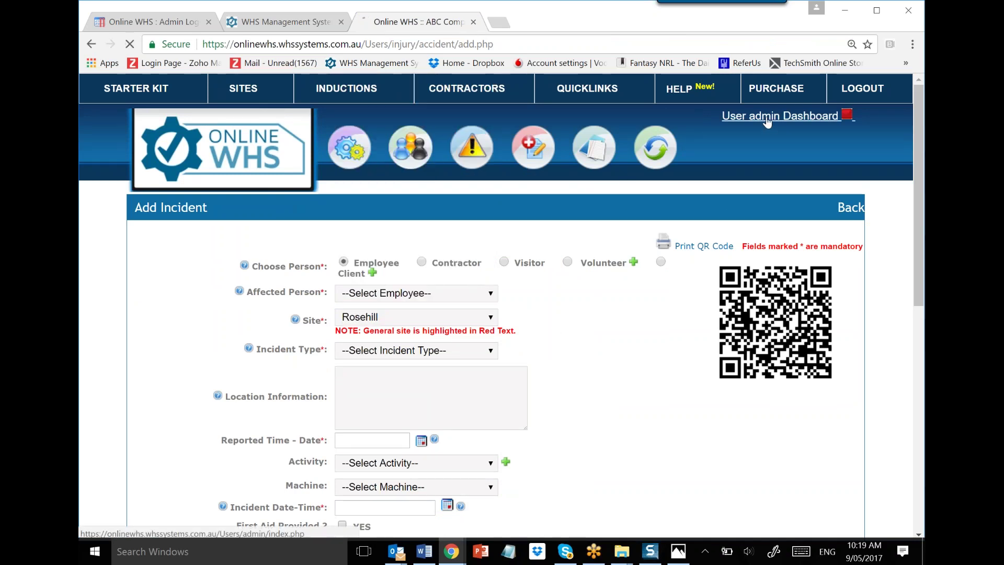
left_click(403, 353)
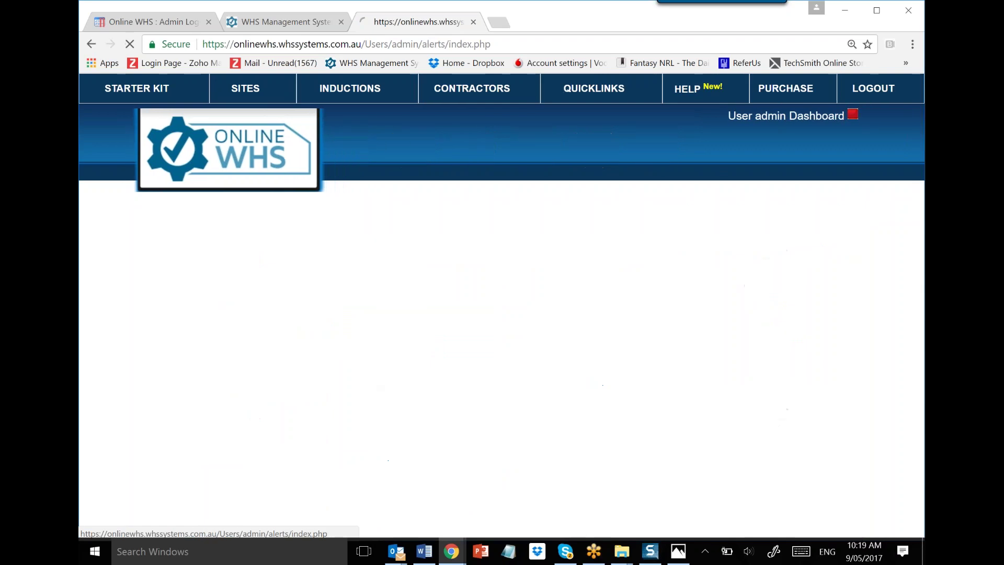
left_click(779, 208)
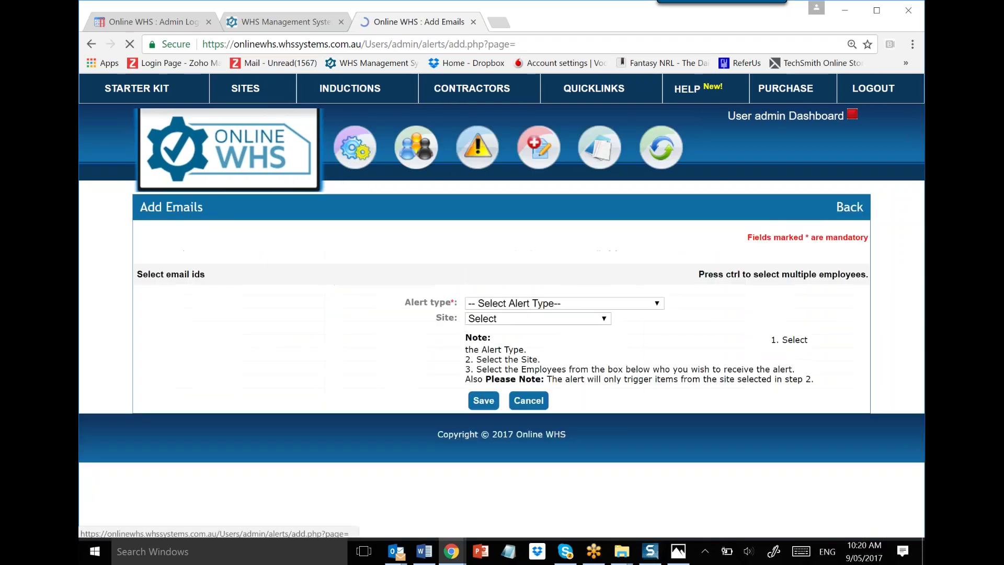
left_click(520, 304)
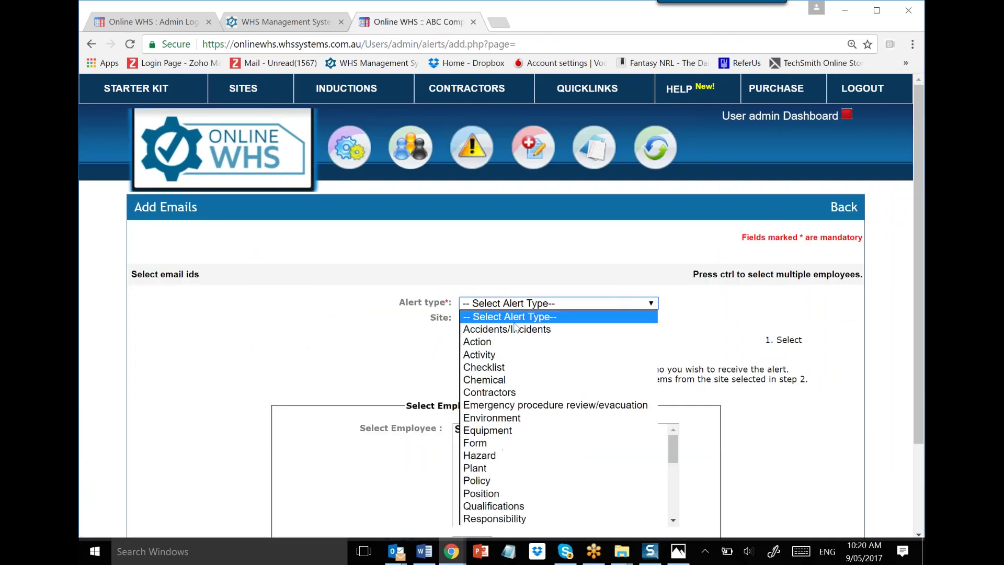
left_click(515, 328)
left_click(523, 319)
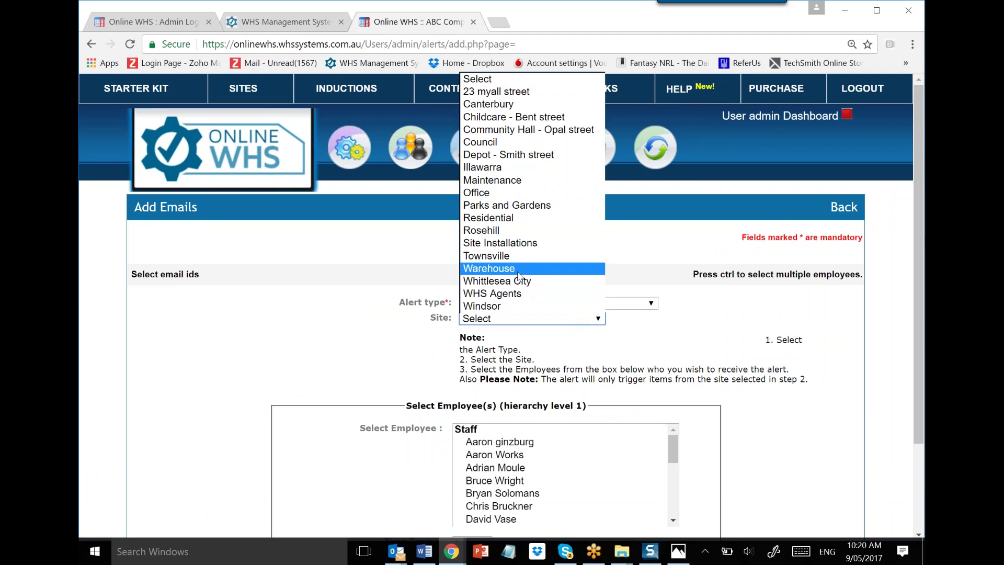
left_click(502, 230)
Step: Choose the first listed manager as the level 1 alert recipient and enable Need Escalation
scroll(312, 312, "down", 1)
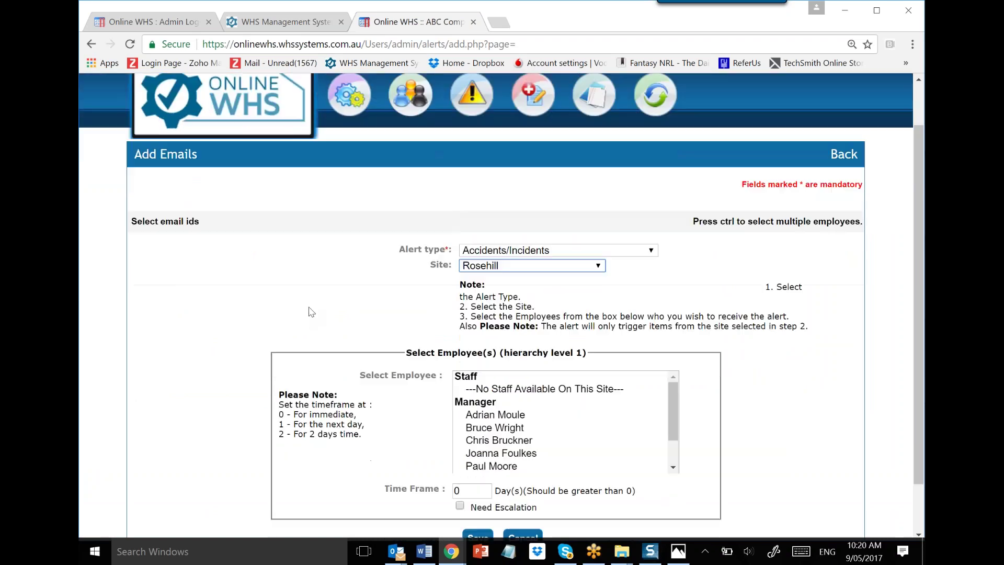
scroll(312, 312, "down", 1)
left_click(508, 357)
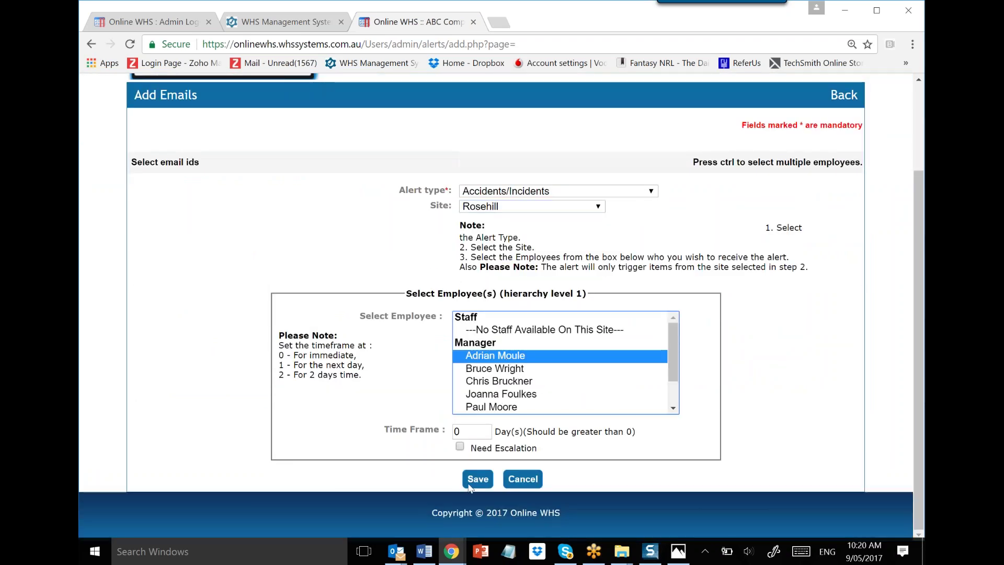
left_click(461, 448)
Step: Choose the fifth listed manager as the level 2 recipient with a 1-day time frame and save the alert
scroll(482, 453, "down", 2)
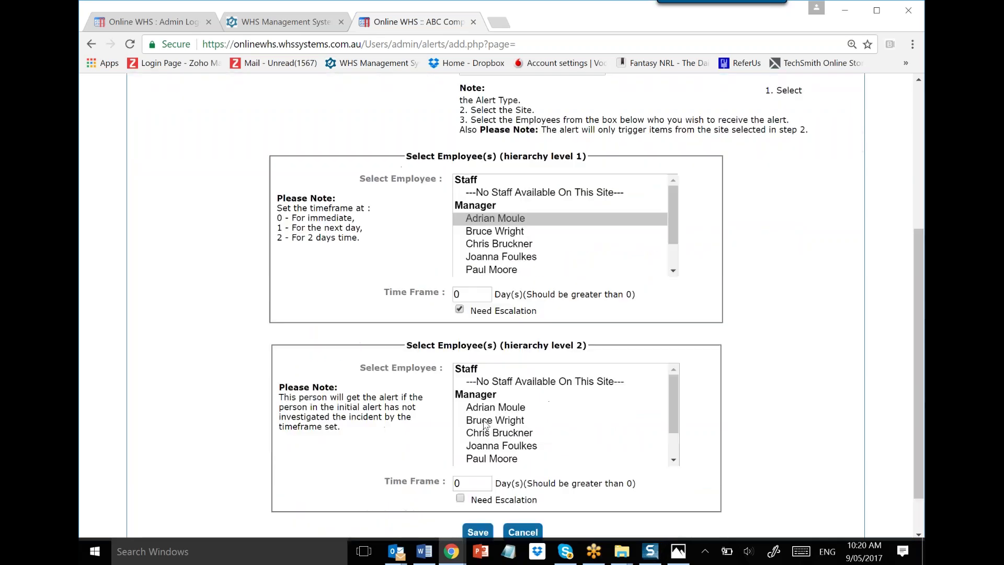
left_click(495, 459)
key("Tab")
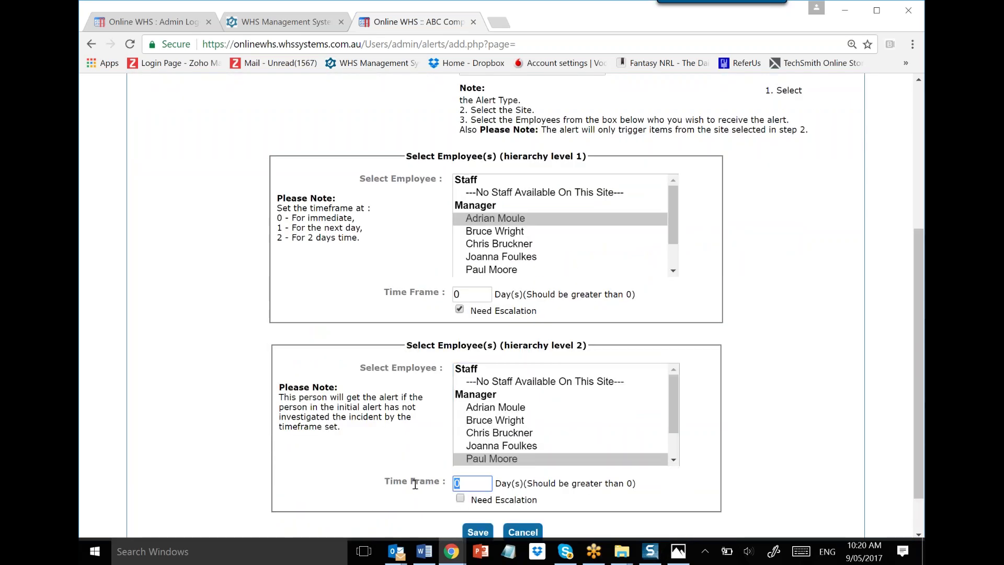
type("1")
left_click(478, 532)
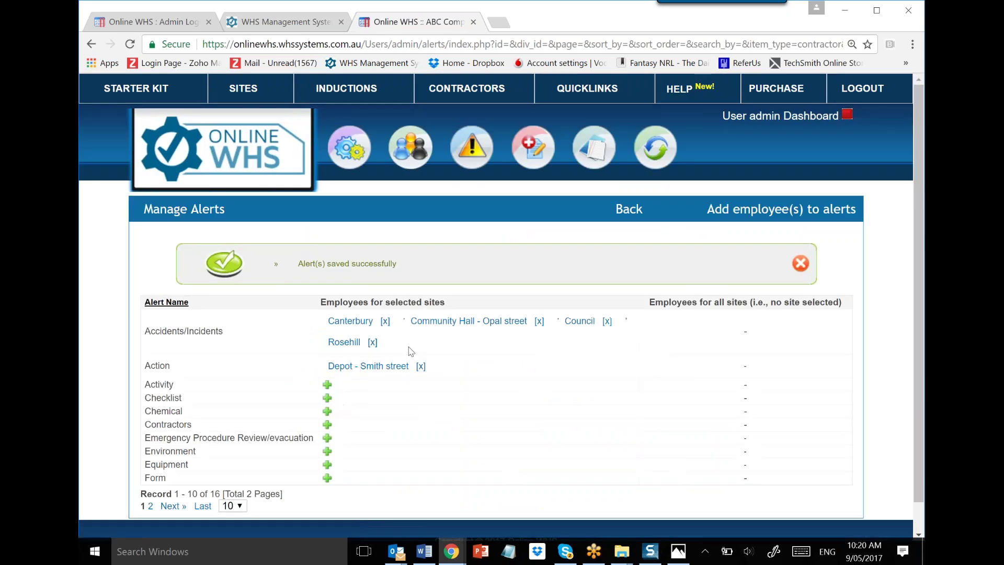
Step: Return to the incident add form and set its site to Rosehill
mouse_move(533, 151)
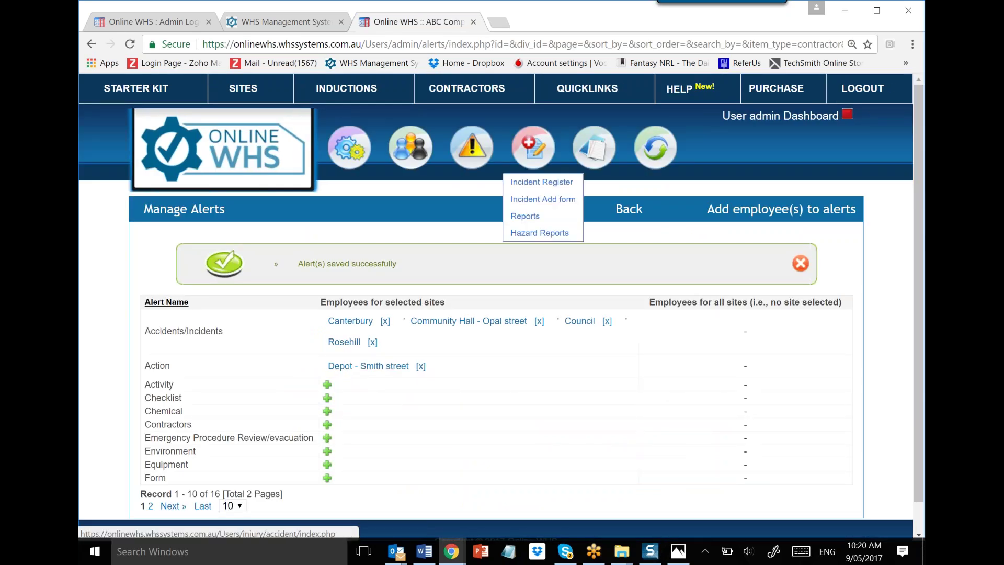
left_click(532, 203)
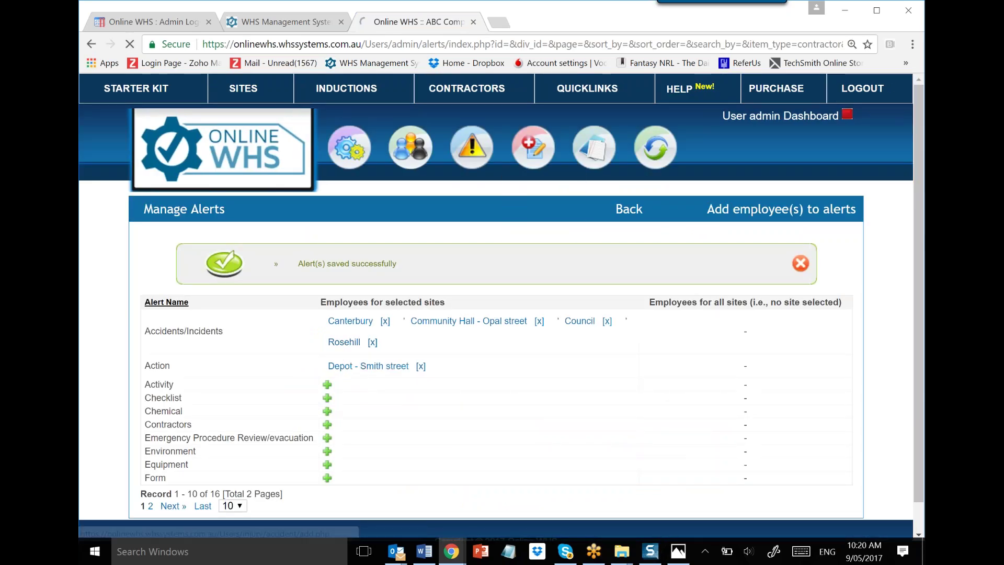
left_click(484, 317)
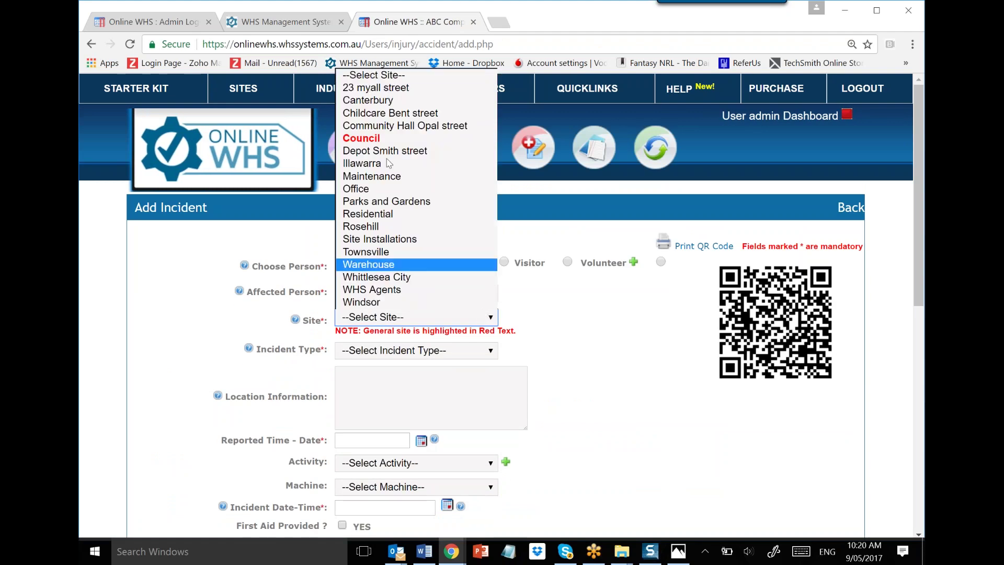
left_click(368, 230)
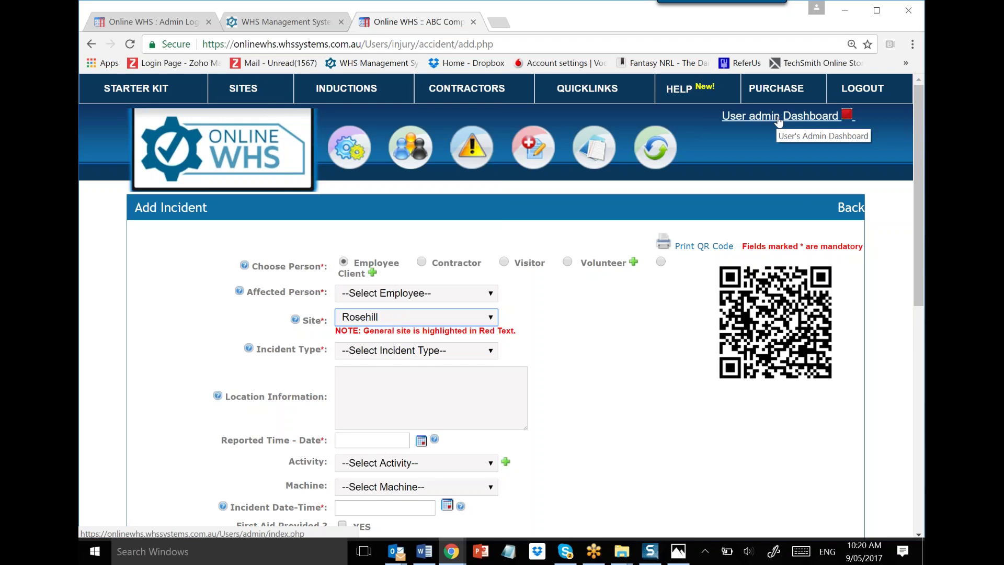
Step: Examine the Add Incident form's lower section, focusing on the IIF Responsible Person and Due Date fields
scroll(572, 405, "down", 8)
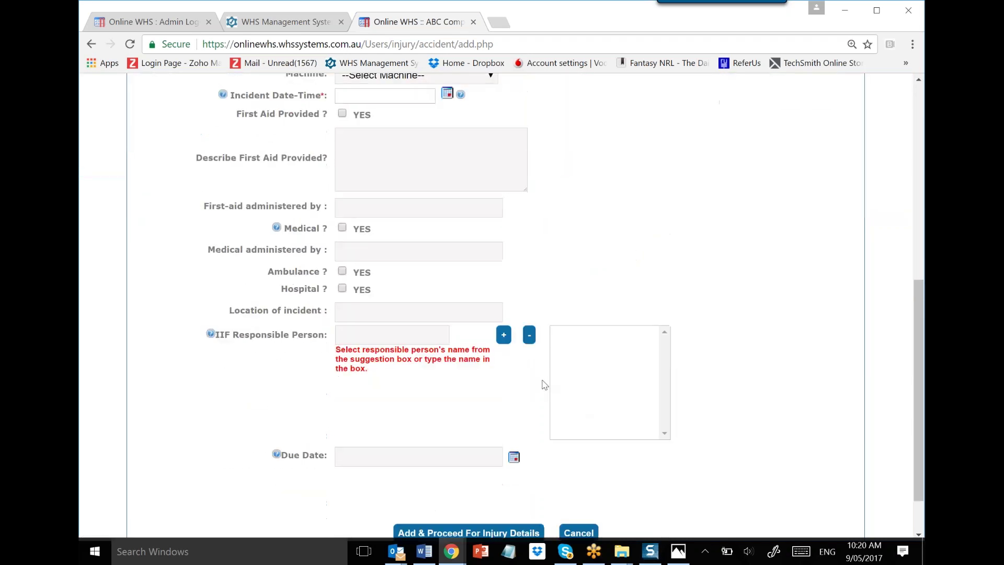
scroll(461, 374, "down", 1)
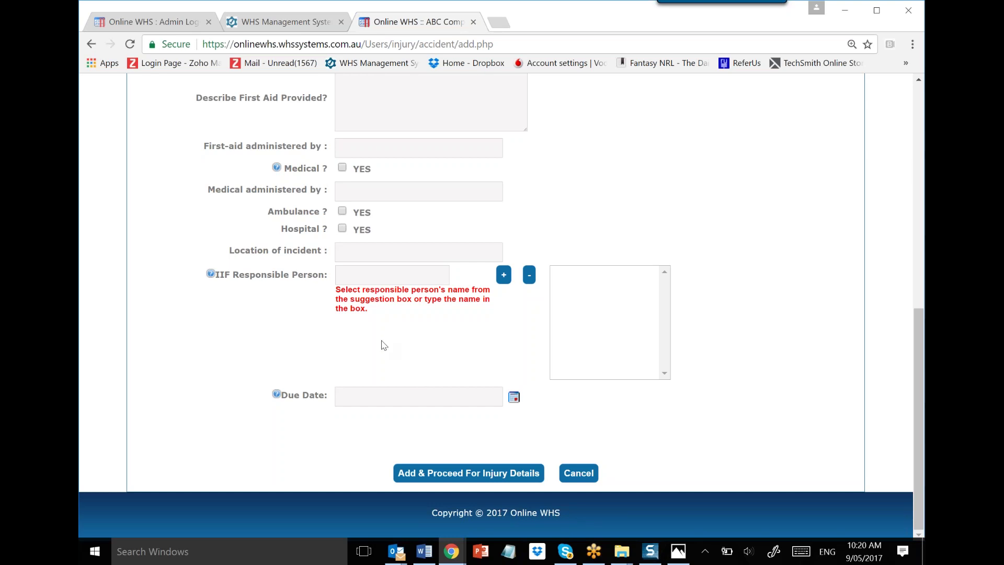
left_click(358, 272)
left_click(324, 281)
left_click(345, 272)
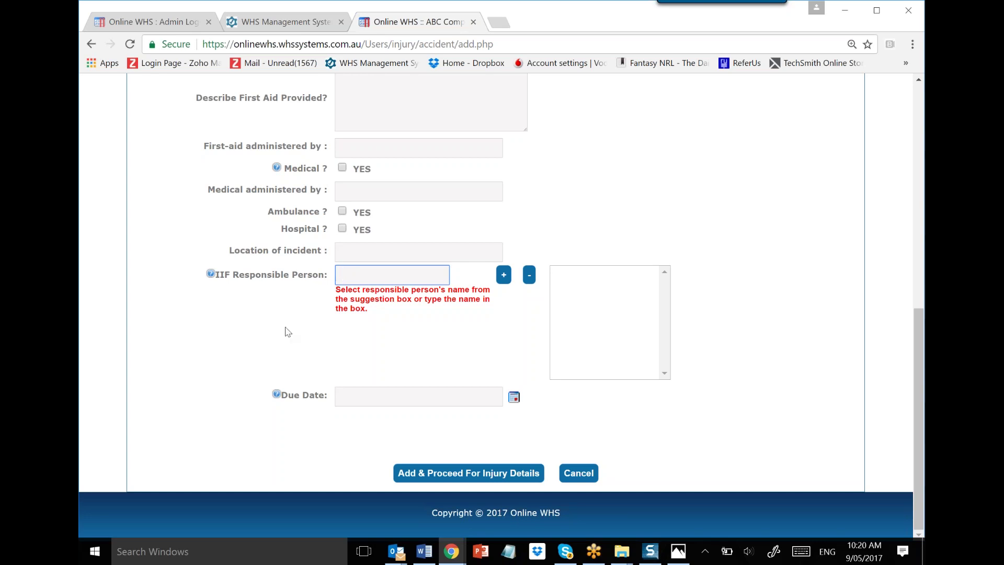
scroll(285, 337, "up", 10)
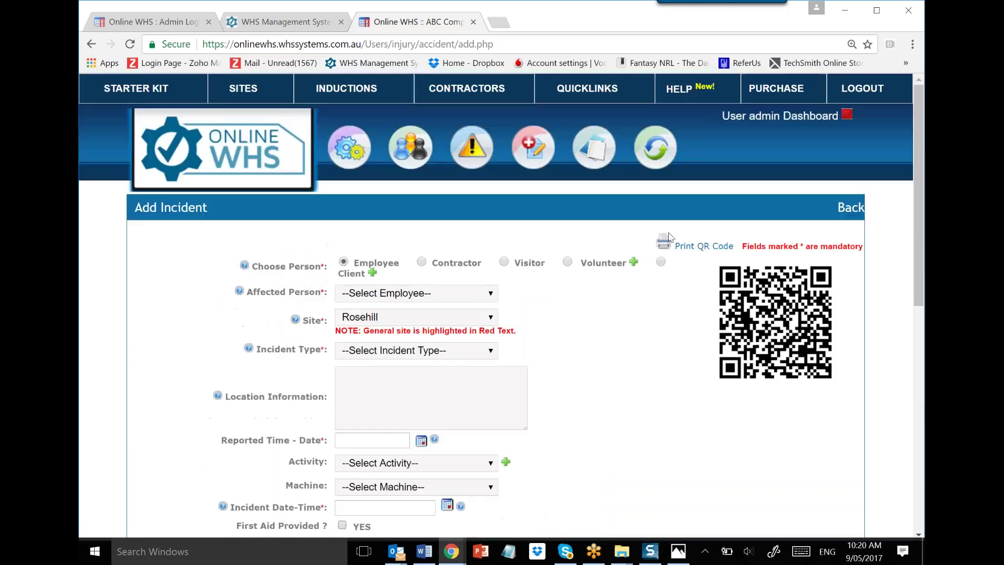
Step: Leave the new incident form and open the investigation form for the Canterbury incident dated 09-05-2017 from the Incident Register
left_click(757, 123)
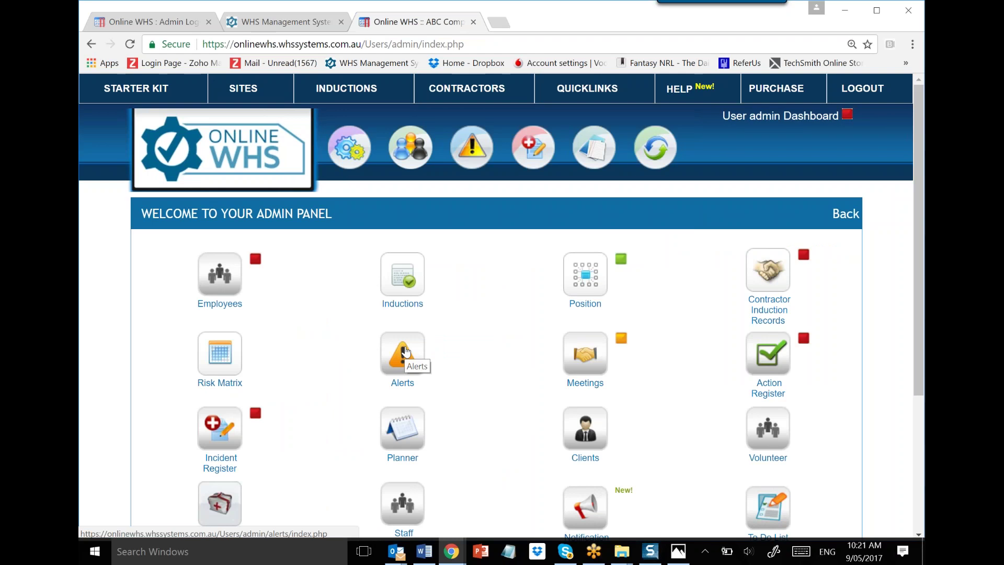
mouse_move(533, 151)
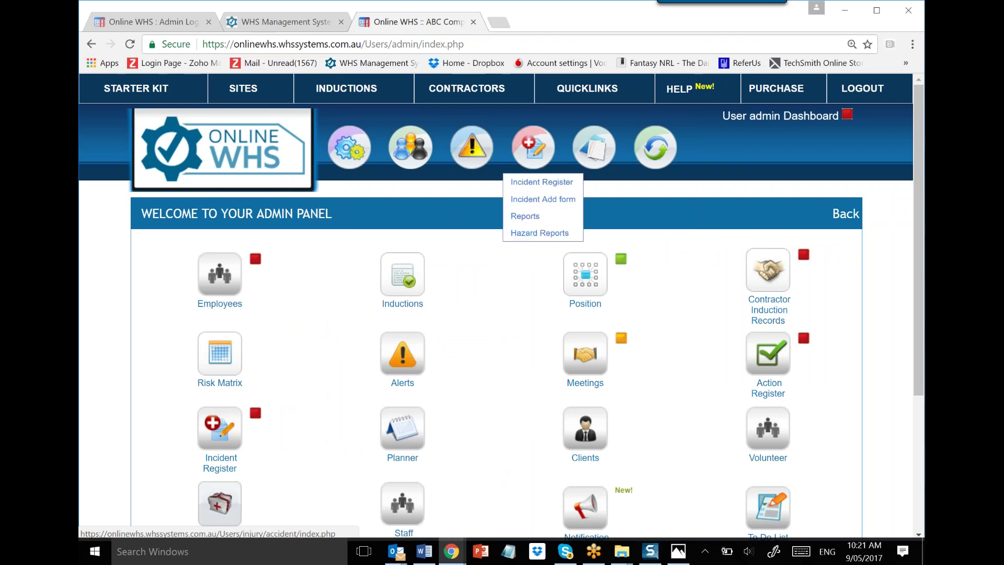
left_click(540, 183)
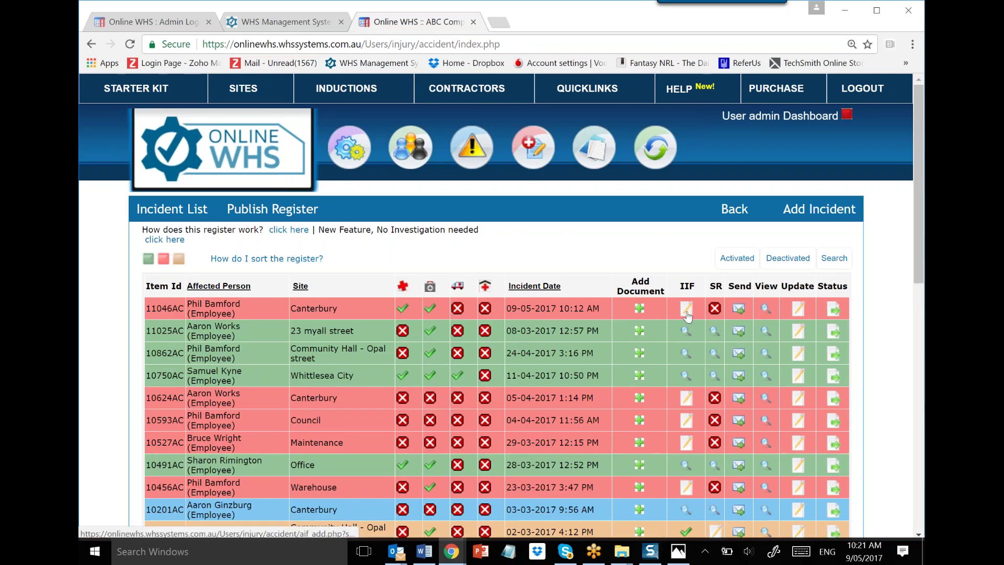
left_click(686, 310)
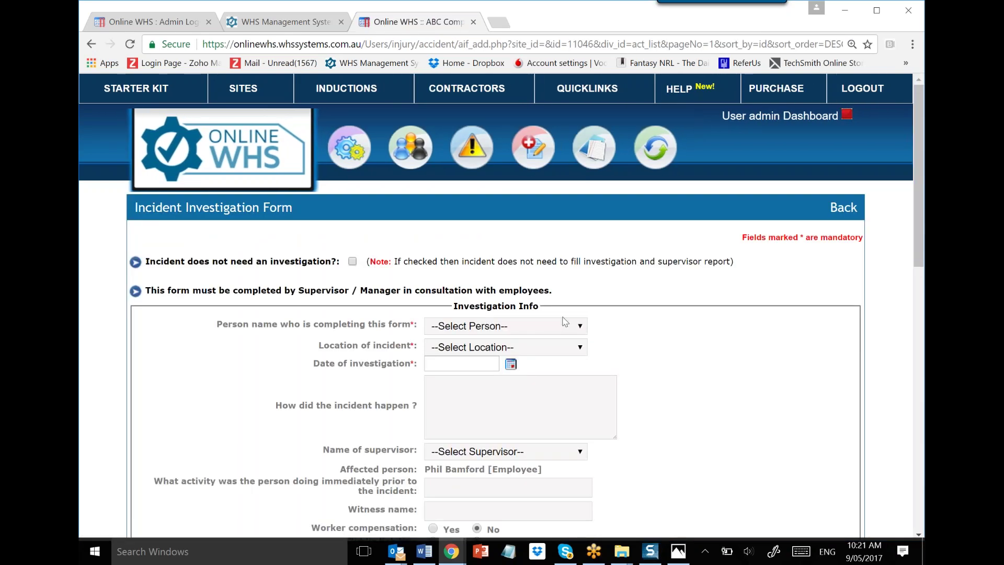
Step: Fill in the investigation info with the first listed employee as form completer, Rosehill as location and May 9, 2017 as investigation date
scroll(668, 302, "down", 3)
scroll(668, 302, "down", 2)
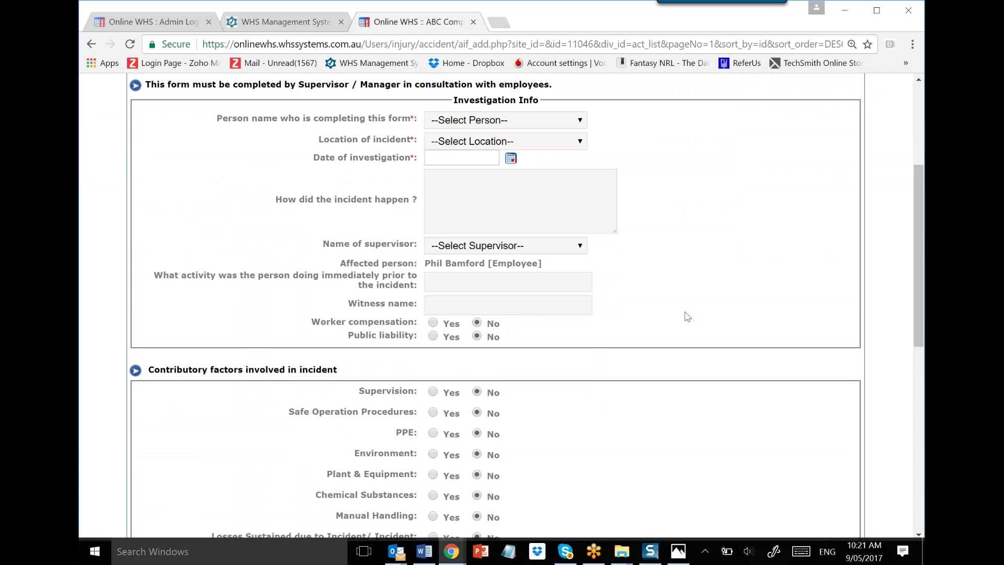
left_click(575, 122)
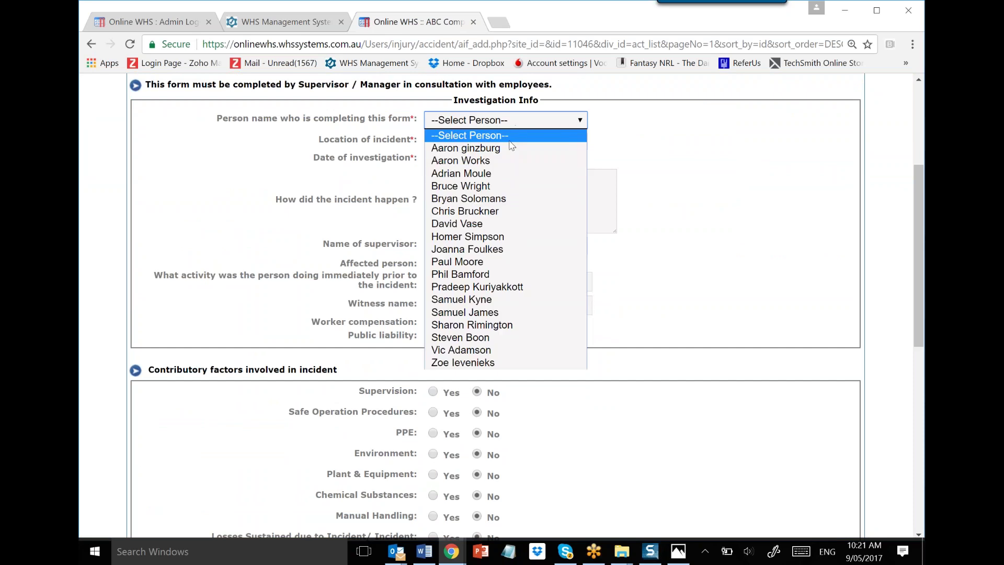
left_click(486, 149)
left_click(544, 146)
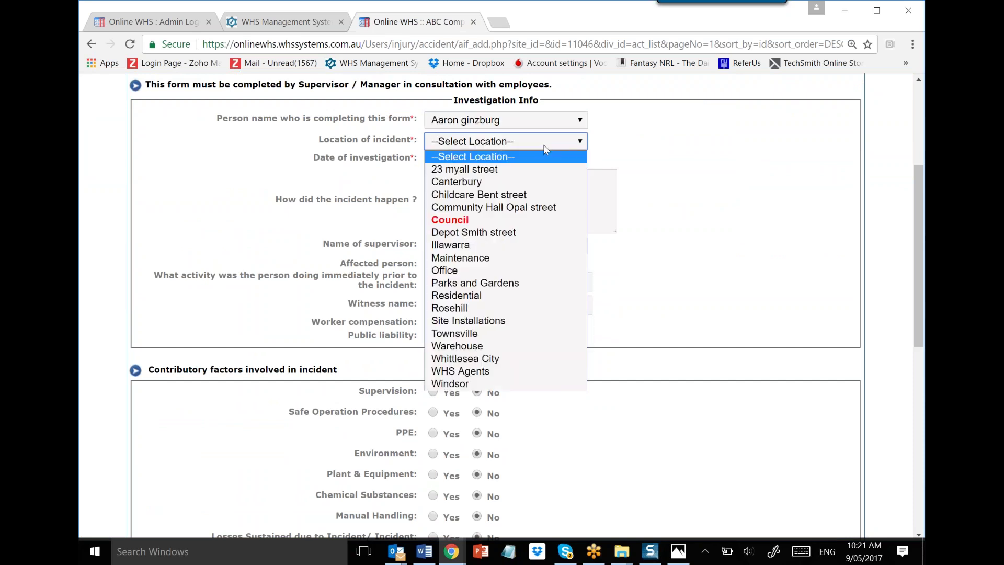
left_click(468, 310)
left_click(509, 160)
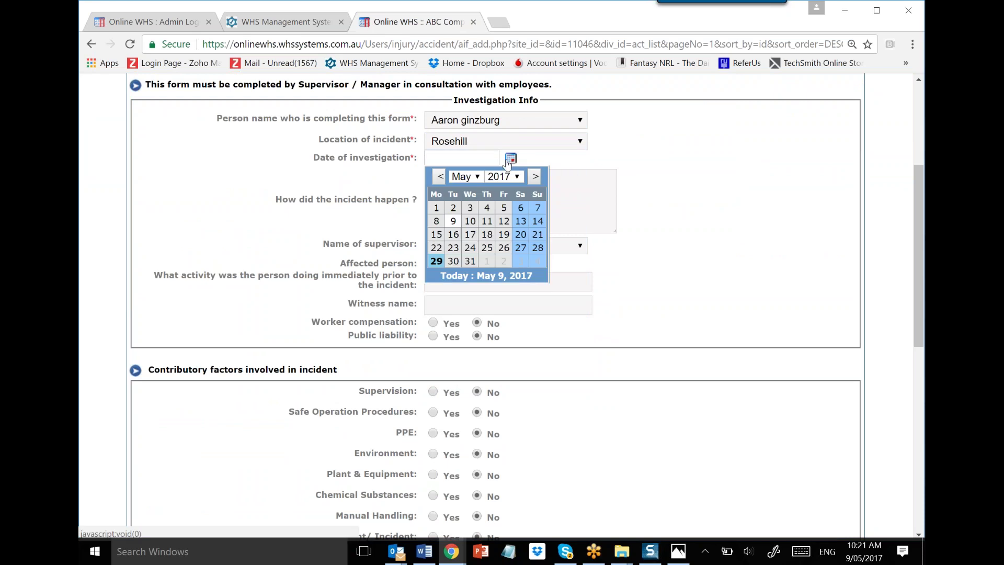
left_click(487, 276)
Step: Answer Yes to Supervision under the contributory factors to view its follow-up questions, and set it back to No
scroll(458, 196, "down", 1)
scroll(491, 238, "down", 1)
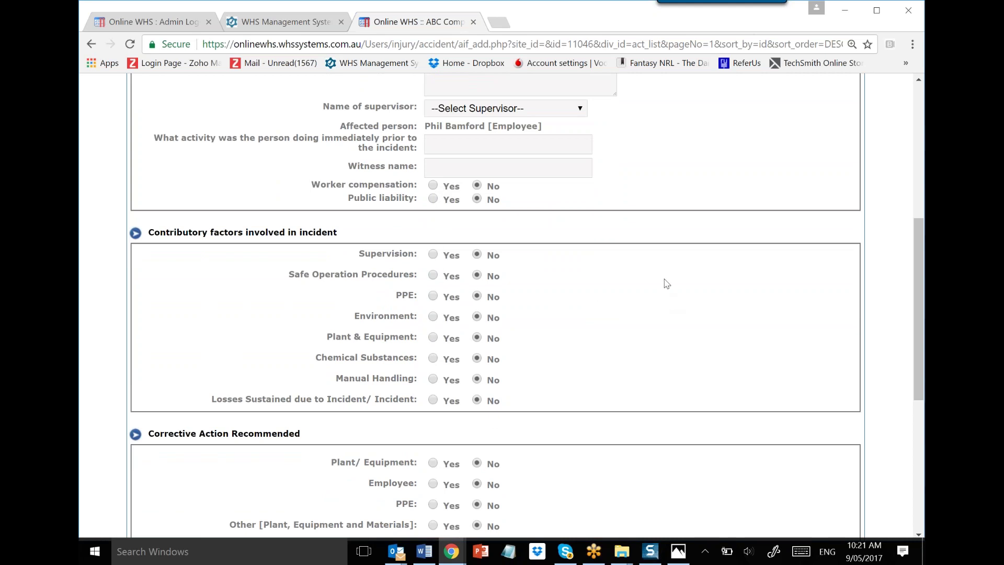
scroll(554, 287, "down", 1)
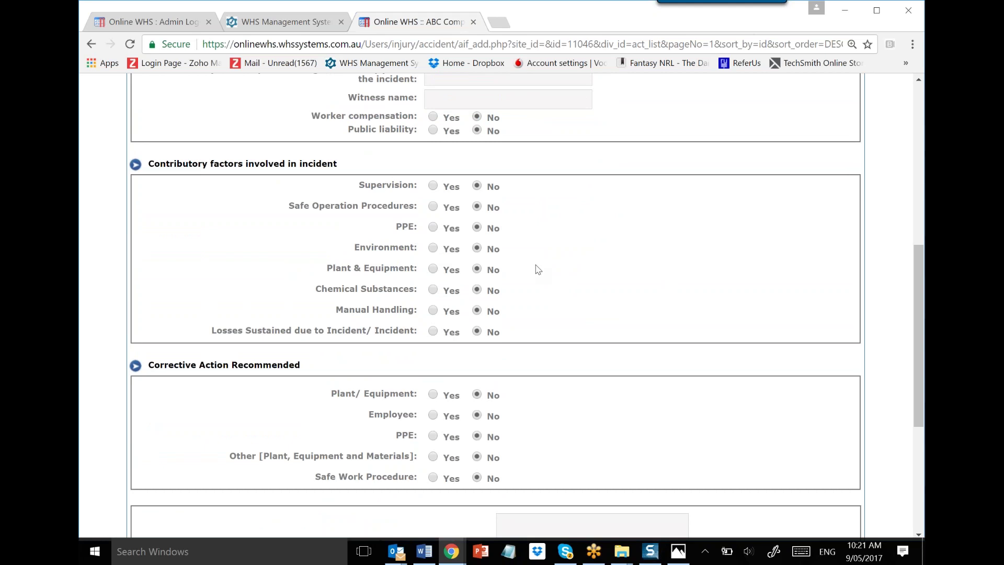
left_click(433, 186)
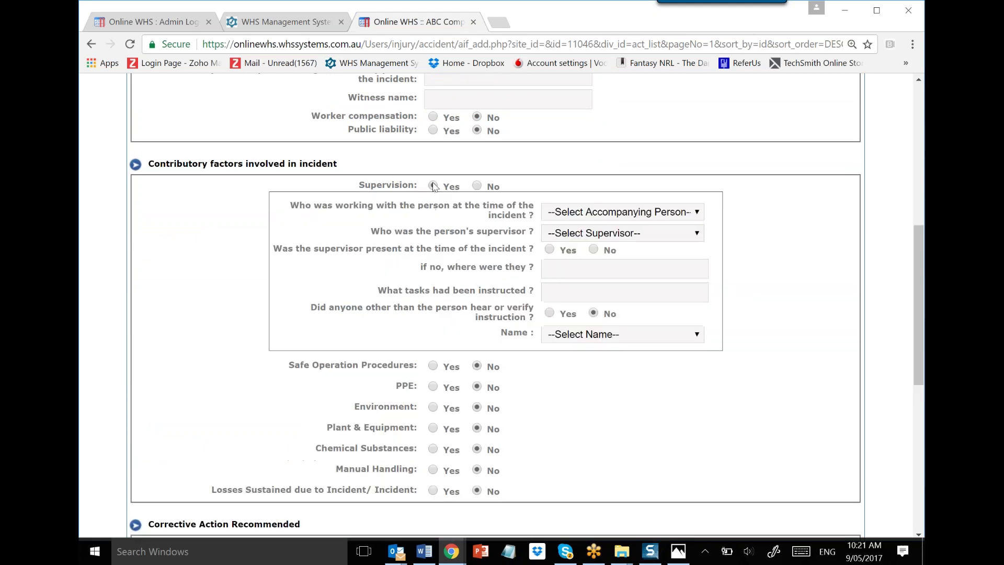
left_click(478, 187)
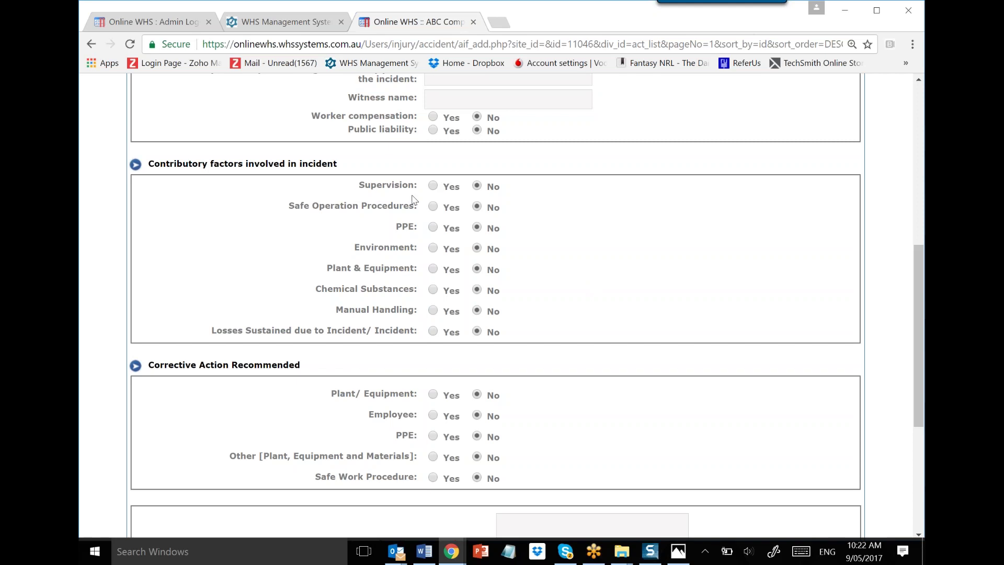
Step: Answer Yes to Supervision under the contributory factors and view the choices for who was working with the person
left_click(434, 188)
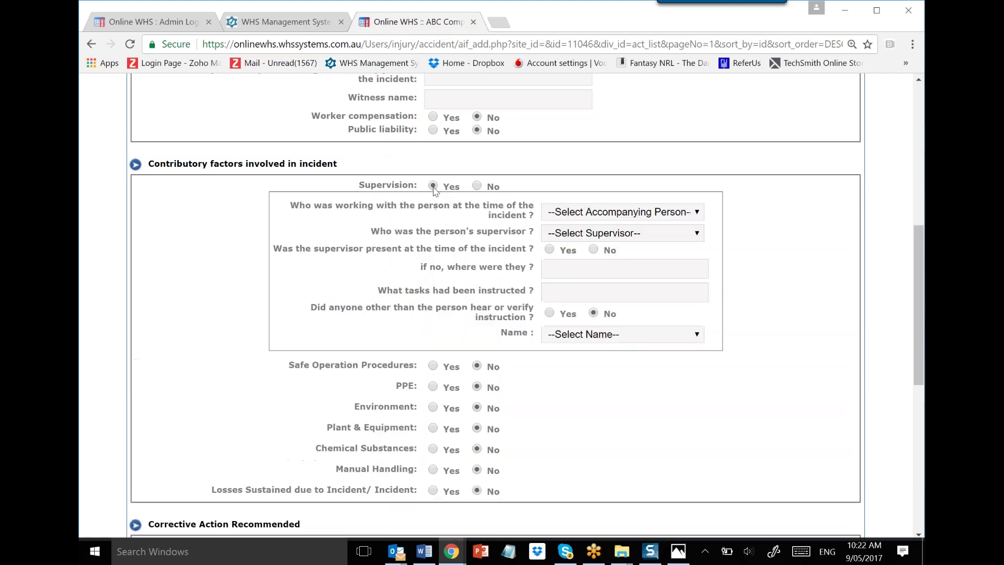
left_click(691, 216)
left_click(696, 227)
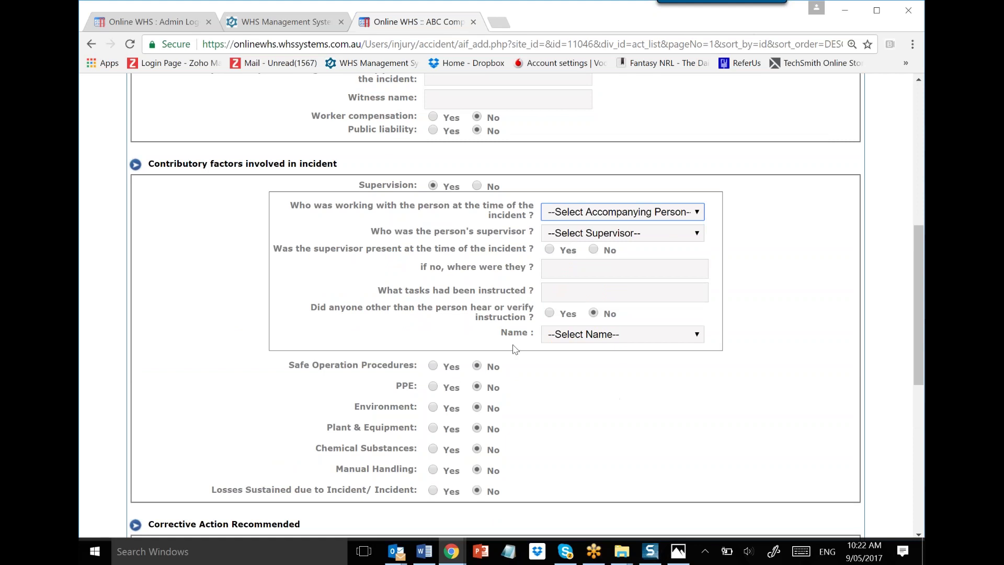
Step: Answer Yes to Safe Operation Procedures to view its follow-up questions, and set it back to No
scroll(445, 149, "down", 4)
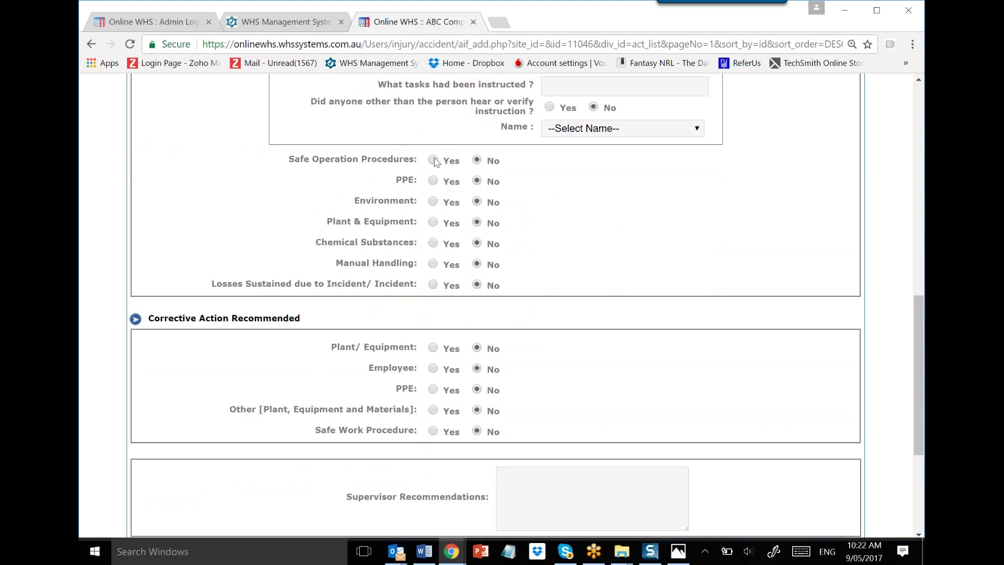
left_click(434, 160)
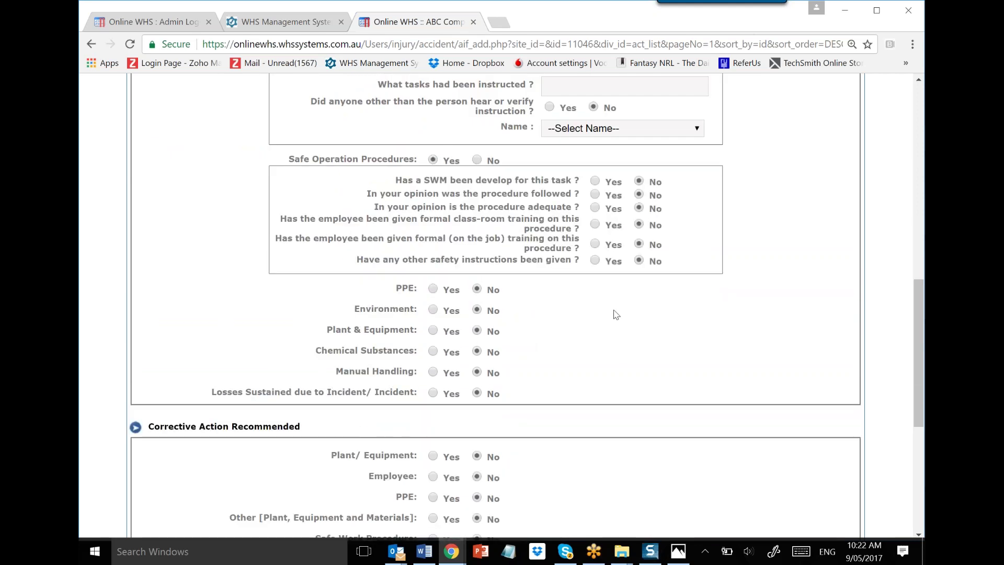
left_click(478, 160)
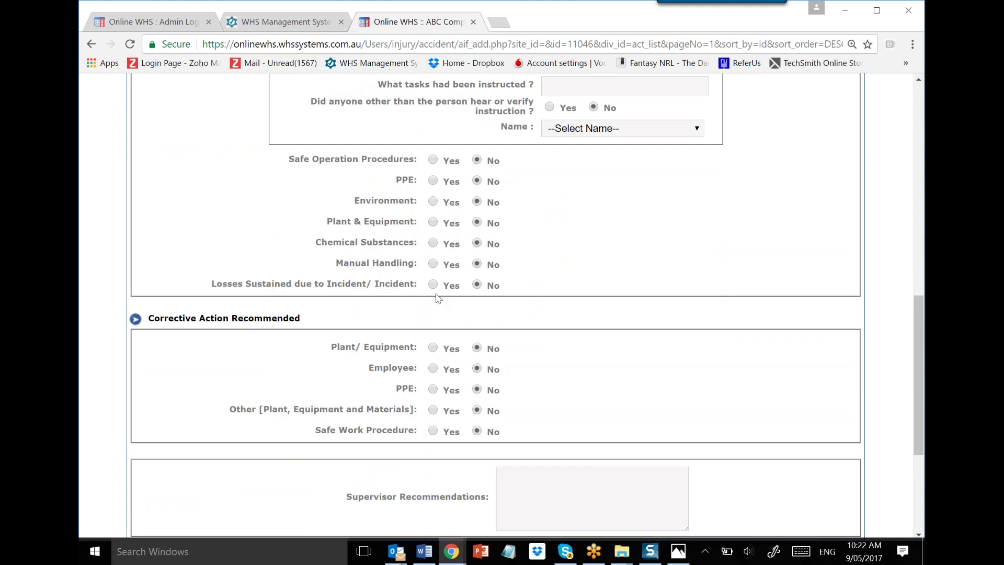
Step: Answer Yes to Manual Handling to review its task and process questions, and set it back to No
left_click(434, 264)
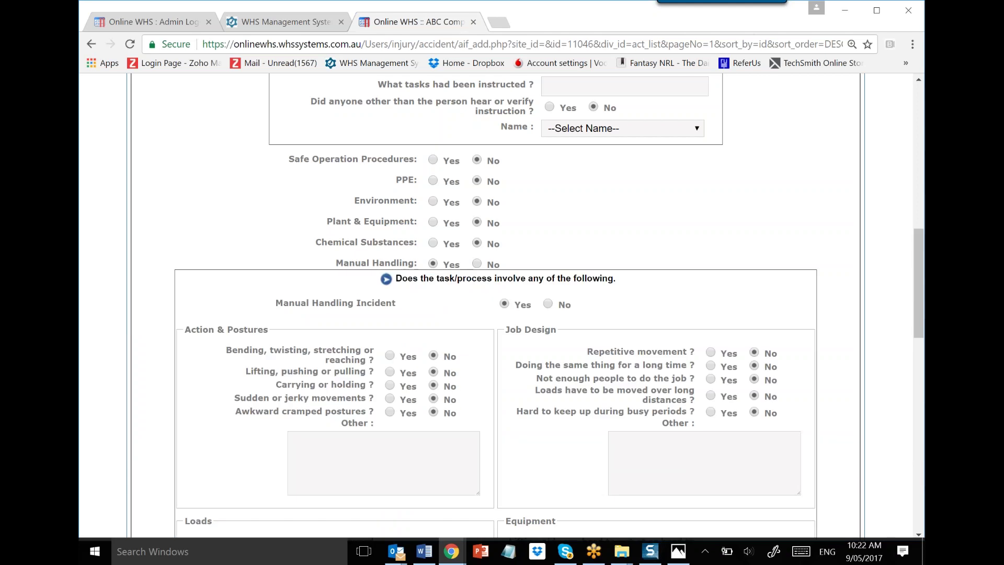
scroll(518, 340, "down", 8)
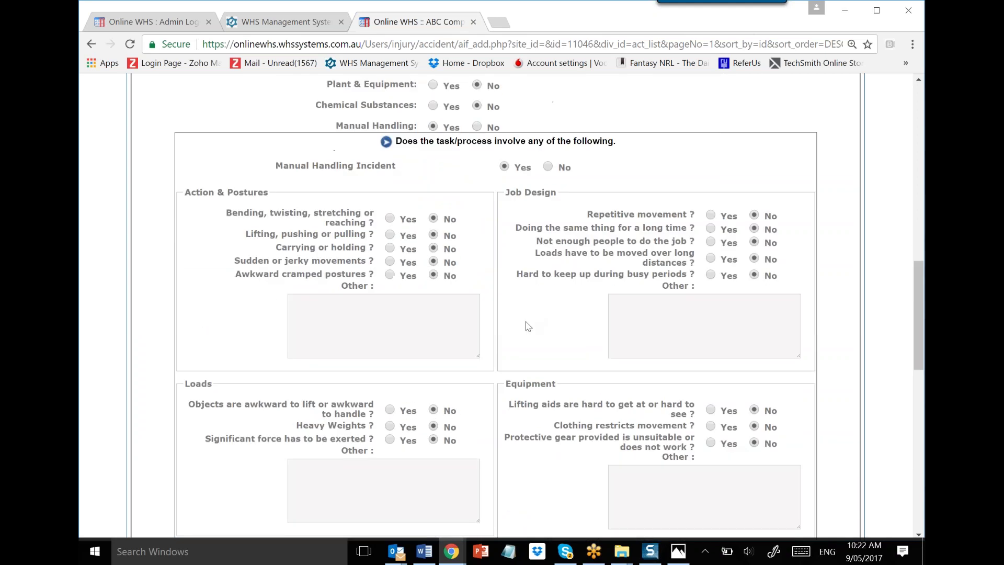
scroll(526, 325, "down", 3)
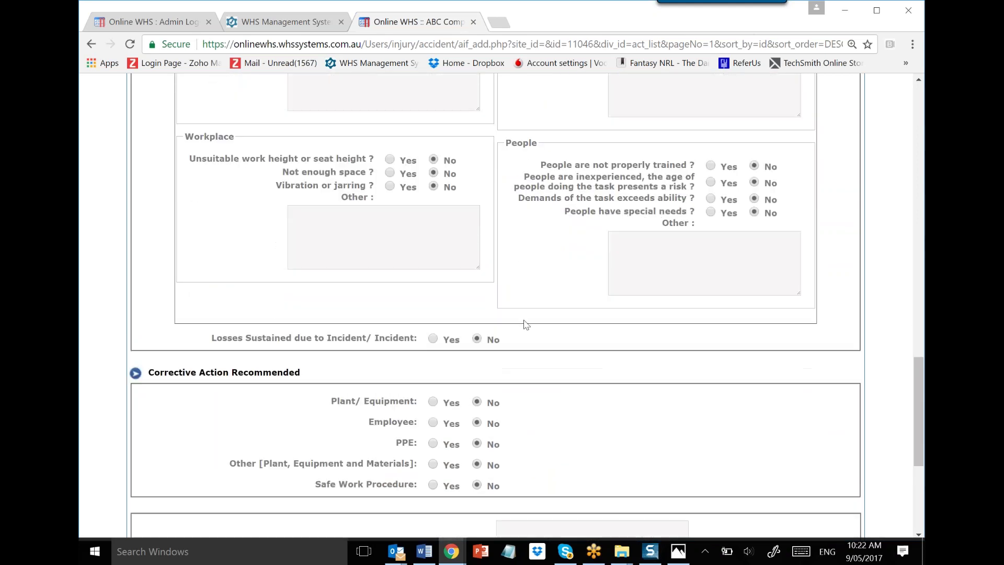
scroll(529, 314, "up", 1)
scroll(530, 313, "up", 8)
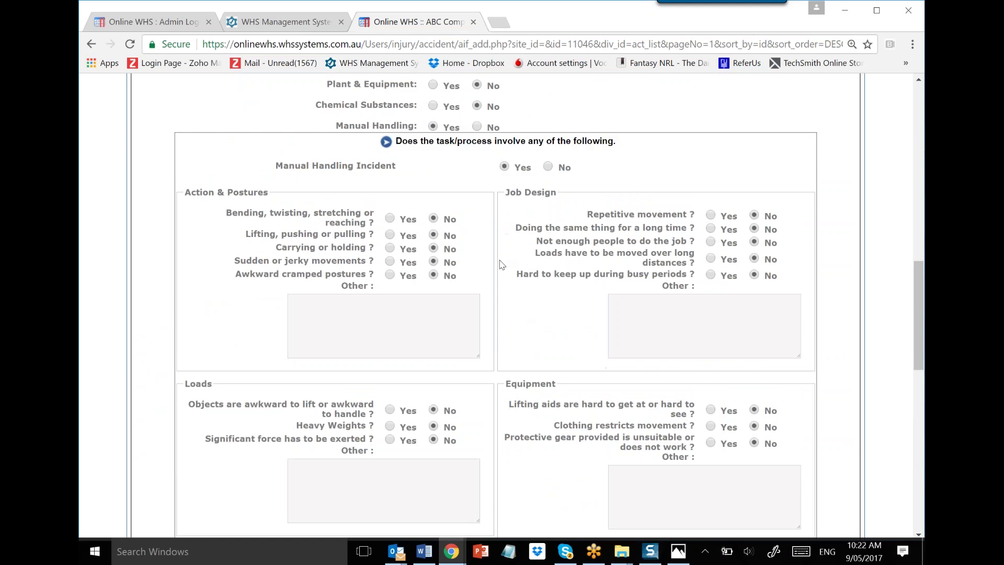
left_click(477, 127)
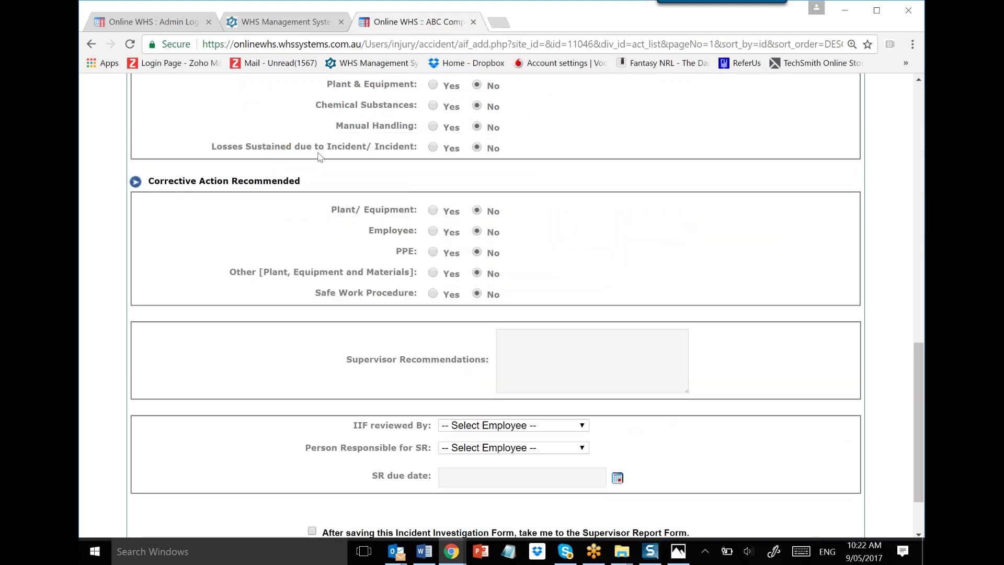
Step: Answer Yes to Losses Sustained due to Incident to view its follow-up questions, and set it back to No
left_click(433, 147)
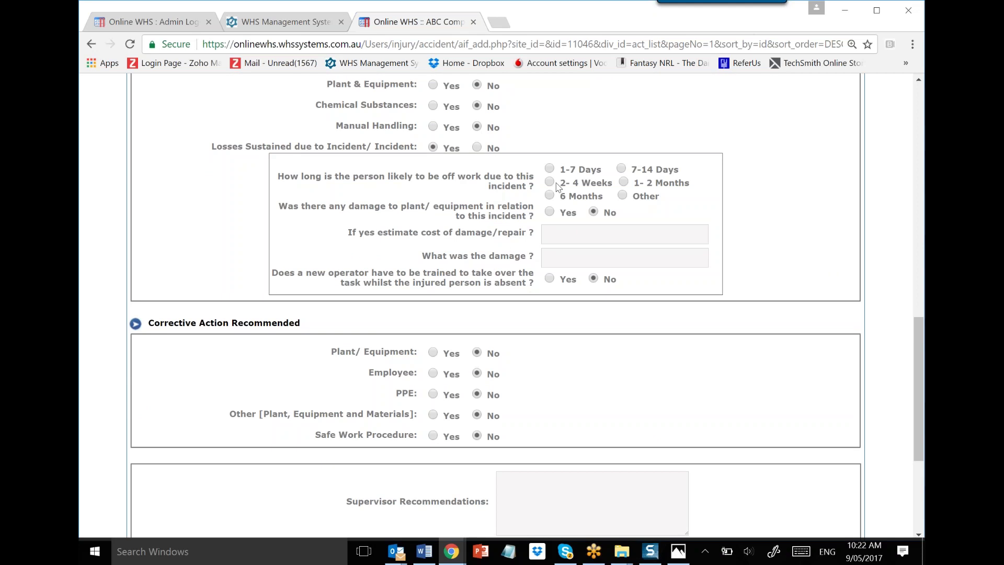
left_click(593, 277)
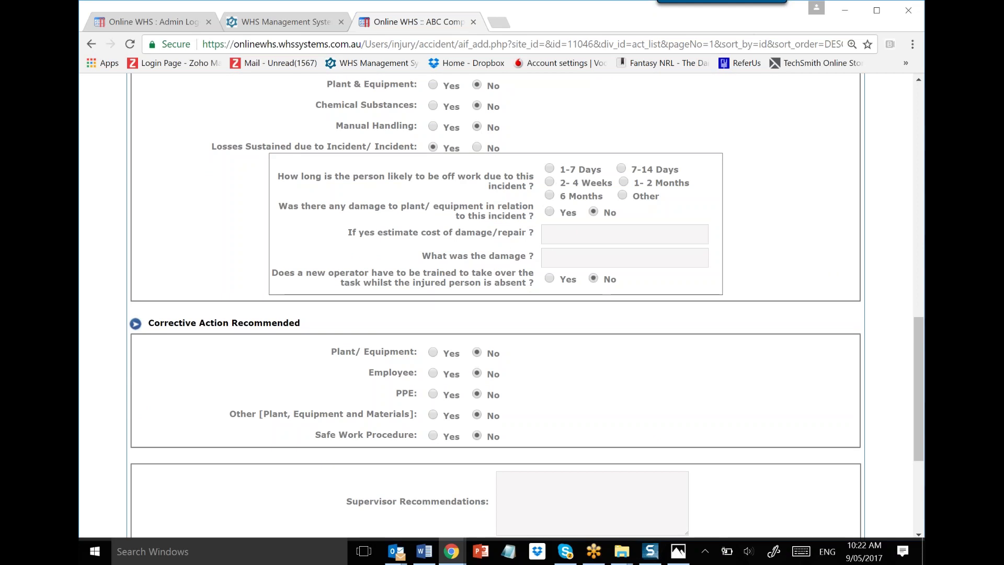
left_click(477, 147)
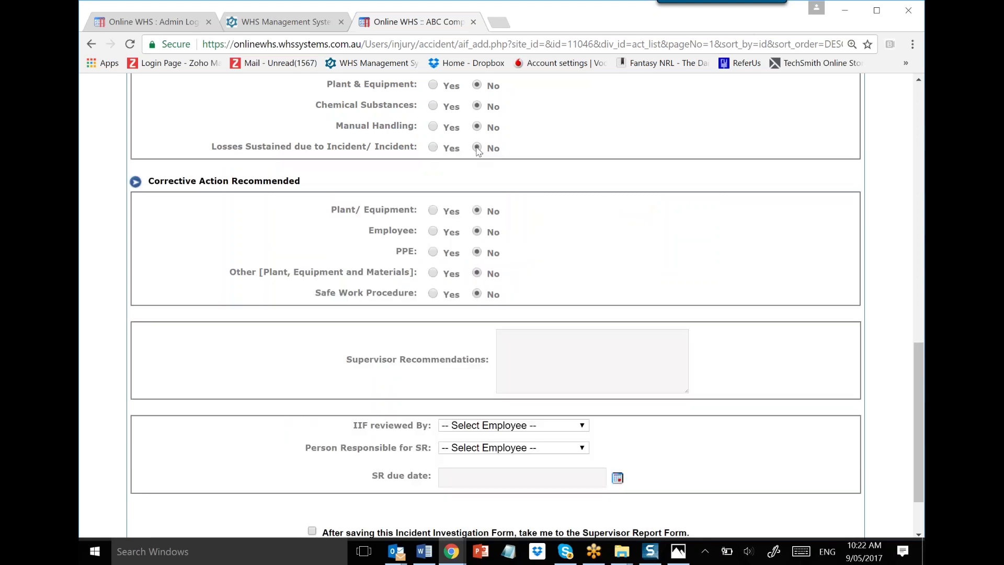
Step: Answer Yes to Plant/Equipment and to Employee under the recommended corrective actions to view their questions, returning each to No
left_click(433, 211)
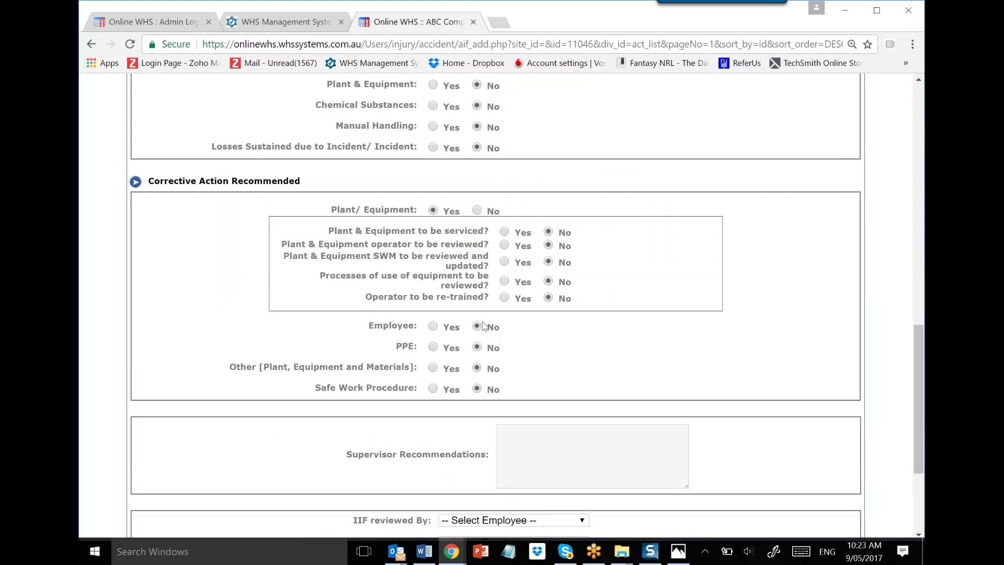
left_click(476, 210)
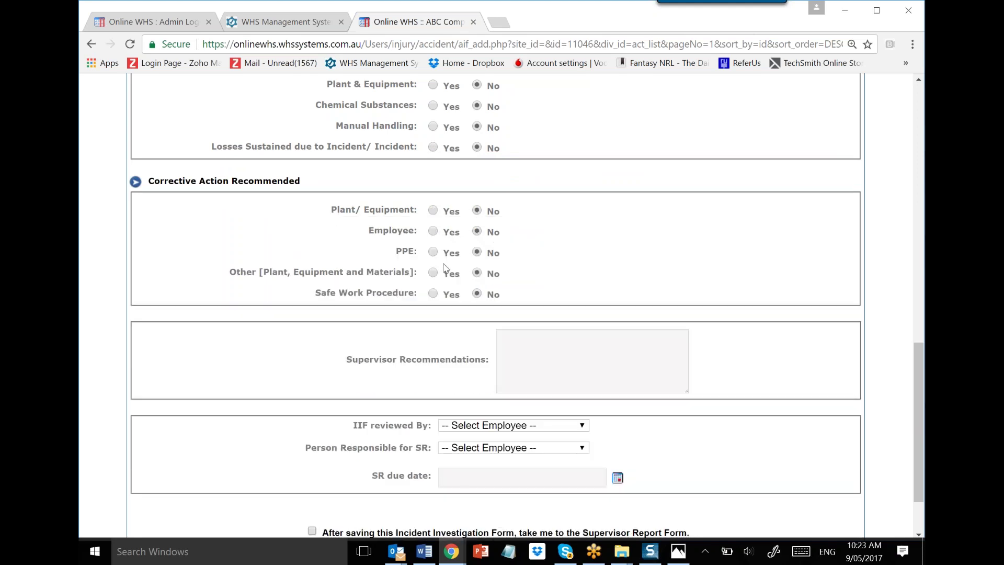
left_click(434, 232)
left_click(477, 231)
Step: Review the supervisor recommendation and review fields at the end of the form, and submit the investigation report
scroll(473, 274, "down", 1)
scroll(473, 274, "down", 1)
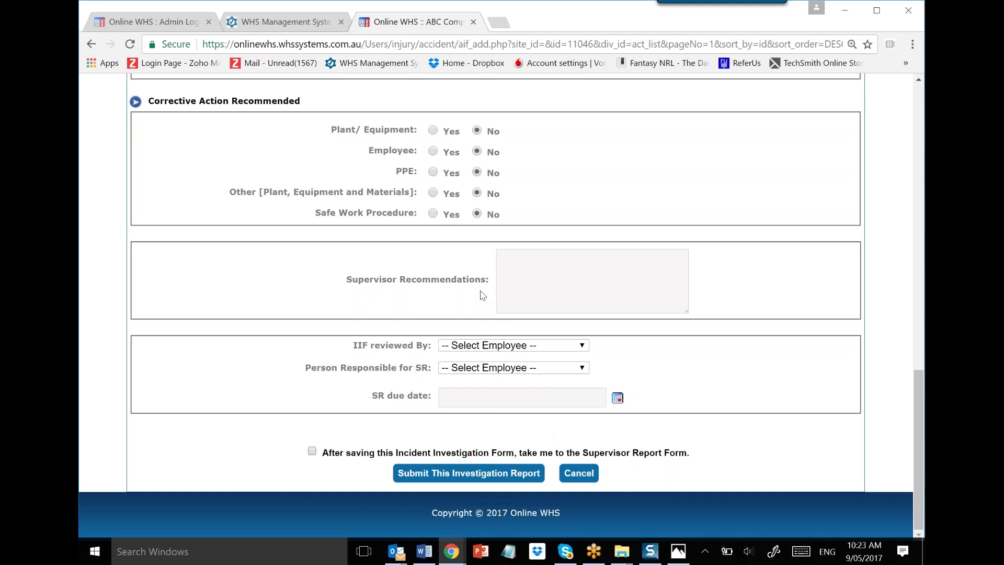
scroll(446, 278, "up", 1)
scroll(442, 280, "down", 1)
left_click(468, 476)
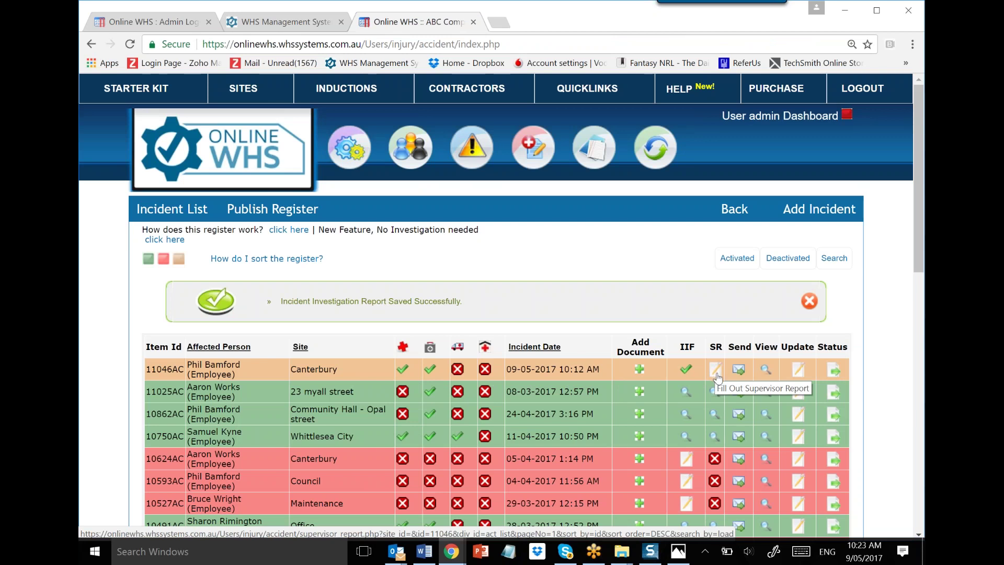
Step: Open the Canterbury site from the Site List and go to its incident register through the site's Management link
left_click(244, 87)
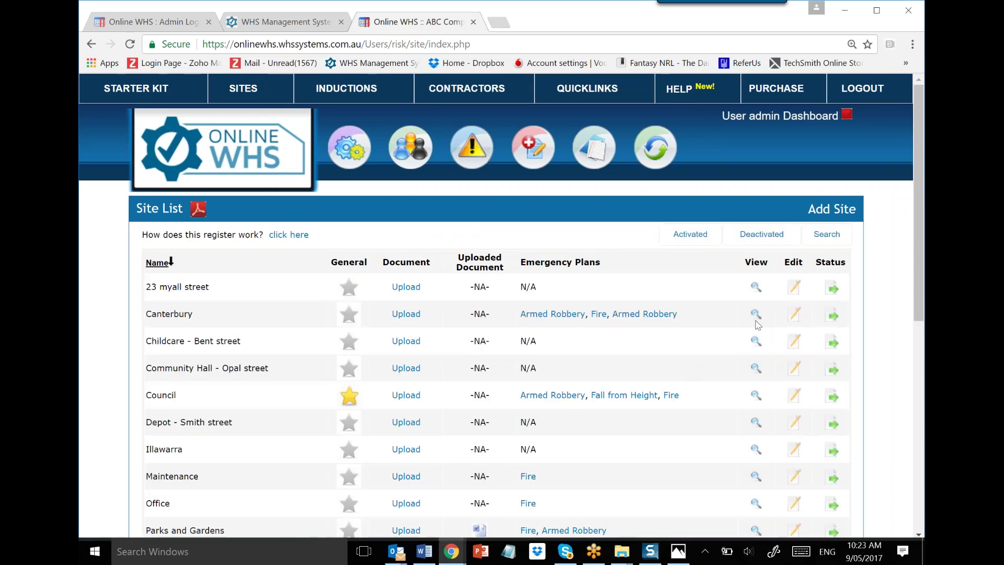
left_click(755, 315)
scroll(740, 321, "down", 1)
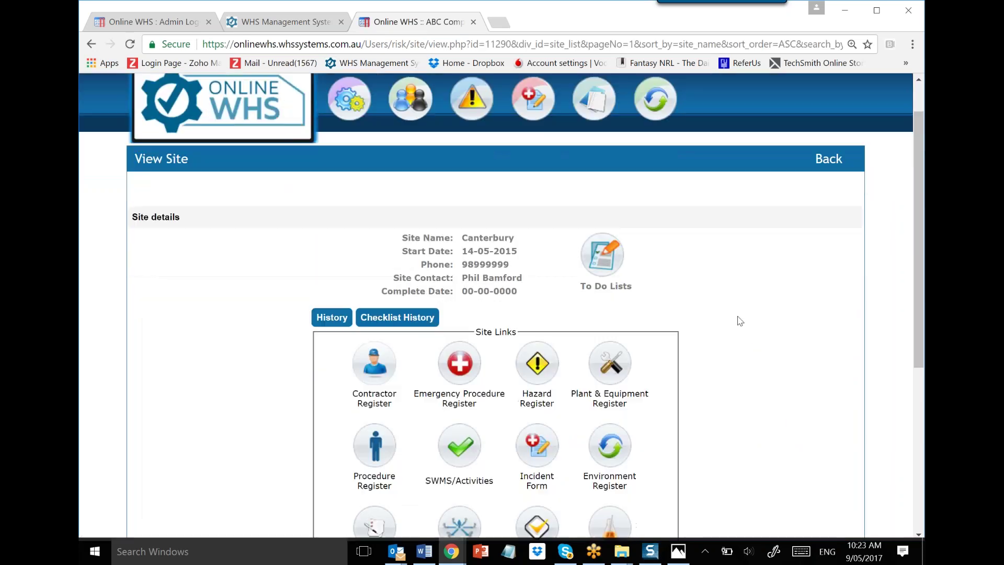
scroll(741, 321, "down", 3)
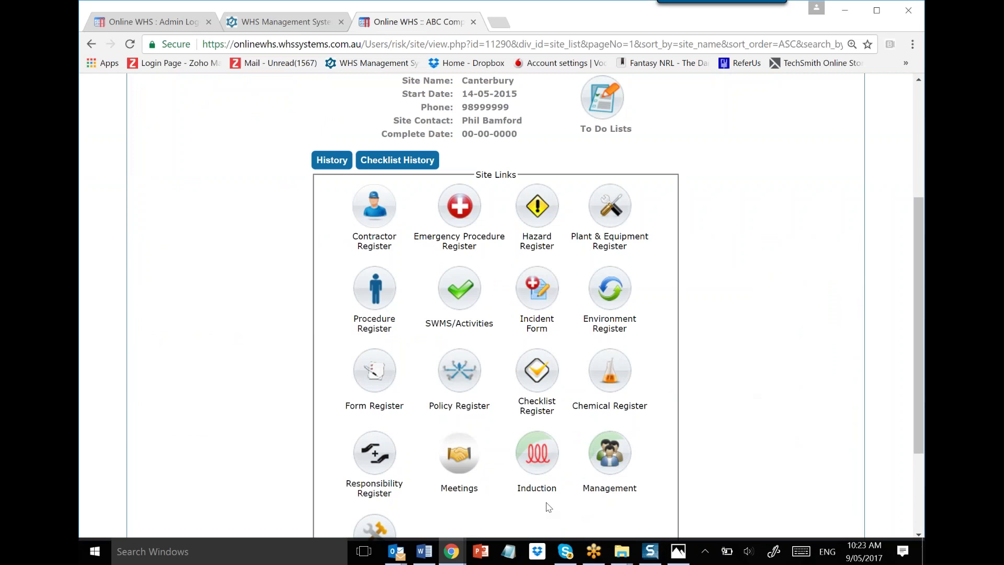
left_click(613, 453)
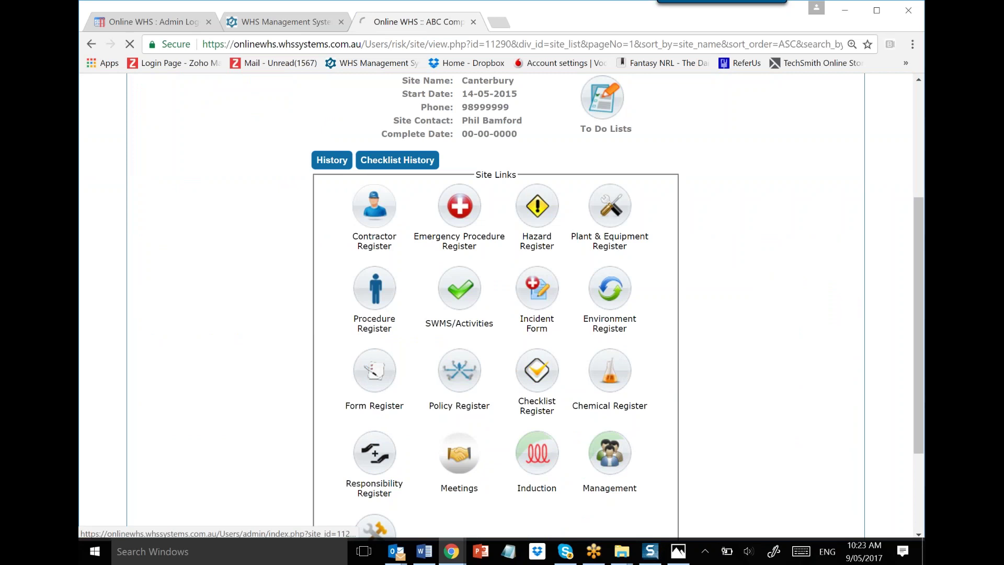
scroll(281, 385, "down", 4)
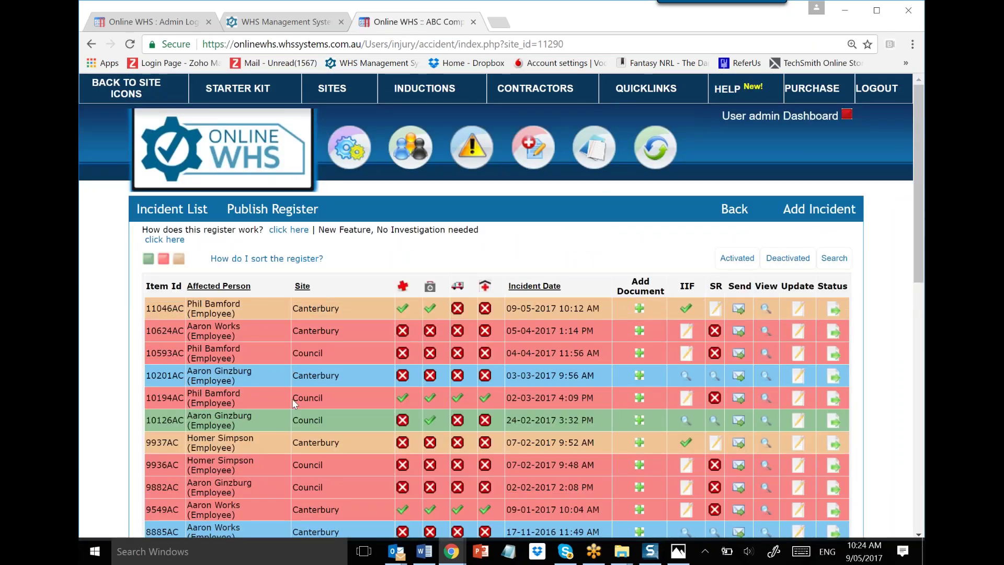
Step: Look through Canterbury's incident register and open the supervisor report form for the 09-05-2017 incident
scroll(292, 399, "down", 2)
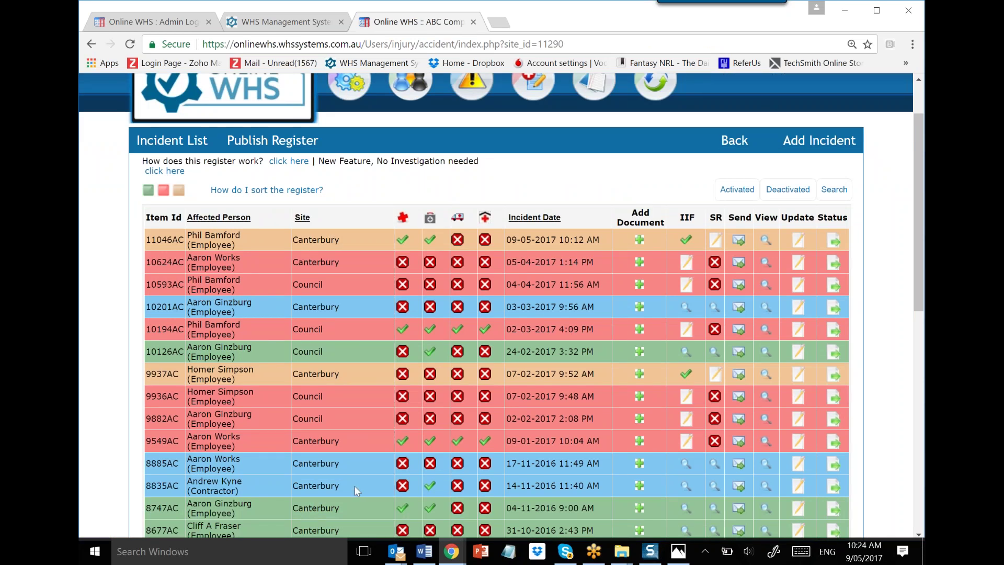
scroll(355, 486, "down", 4)
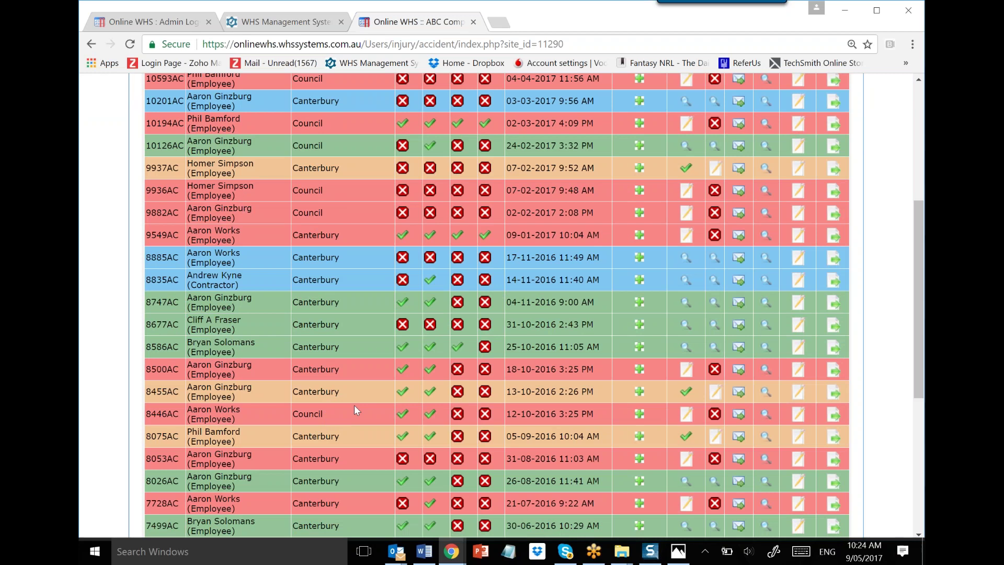
scroll(347, 407, "down", 2)
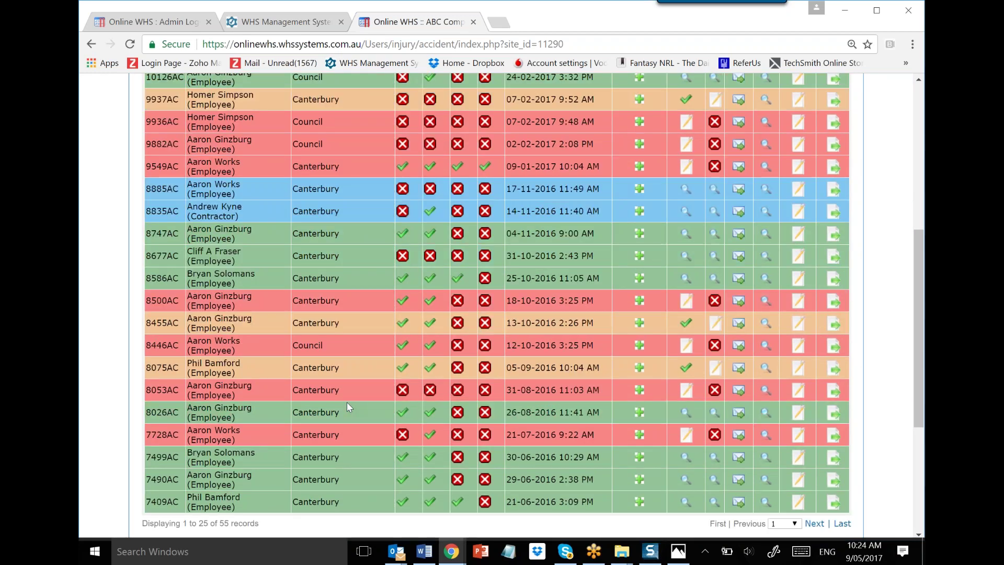
scroll(347, 402, "up", 4)
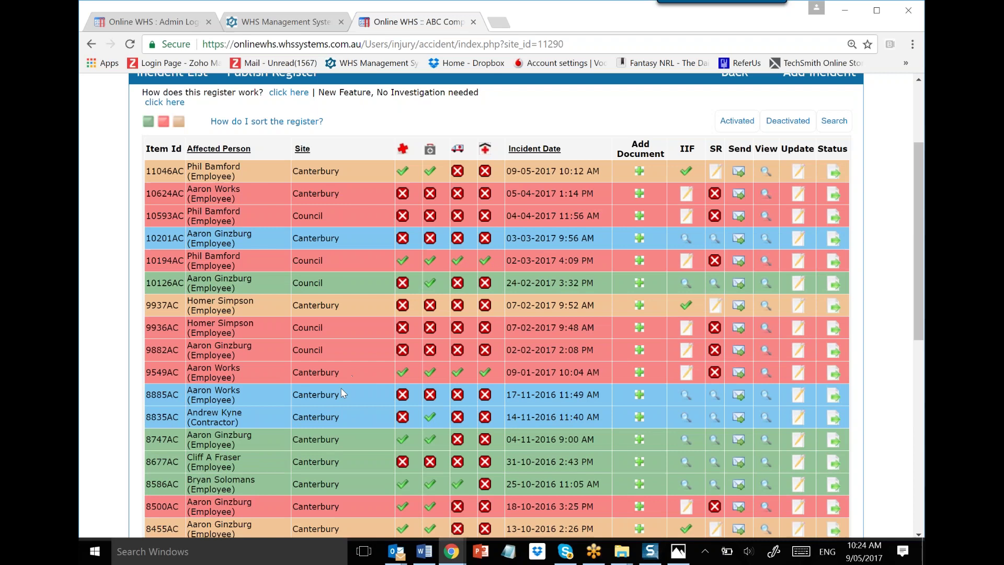
left_click(716, 173)
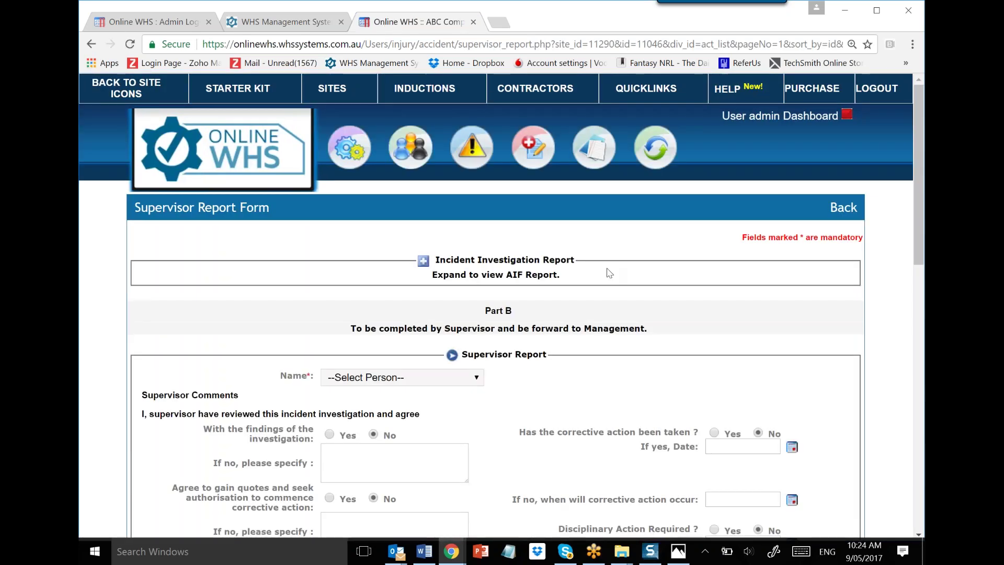
Step: Select the first listed person as the name in the Supervisor Report section
scroll(526, 308, "down", 4)
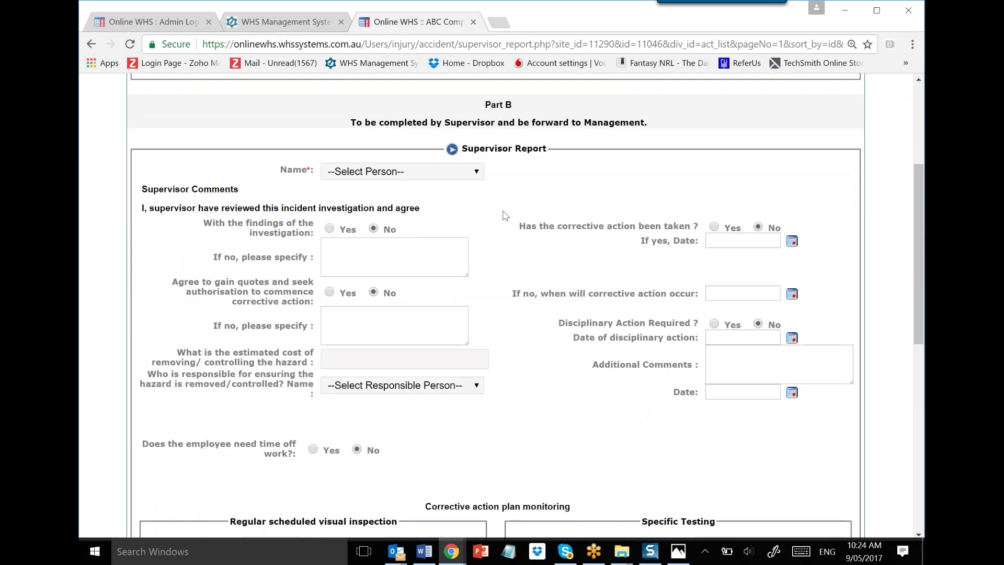
left_click(473, 173)
left_click(389, 200)
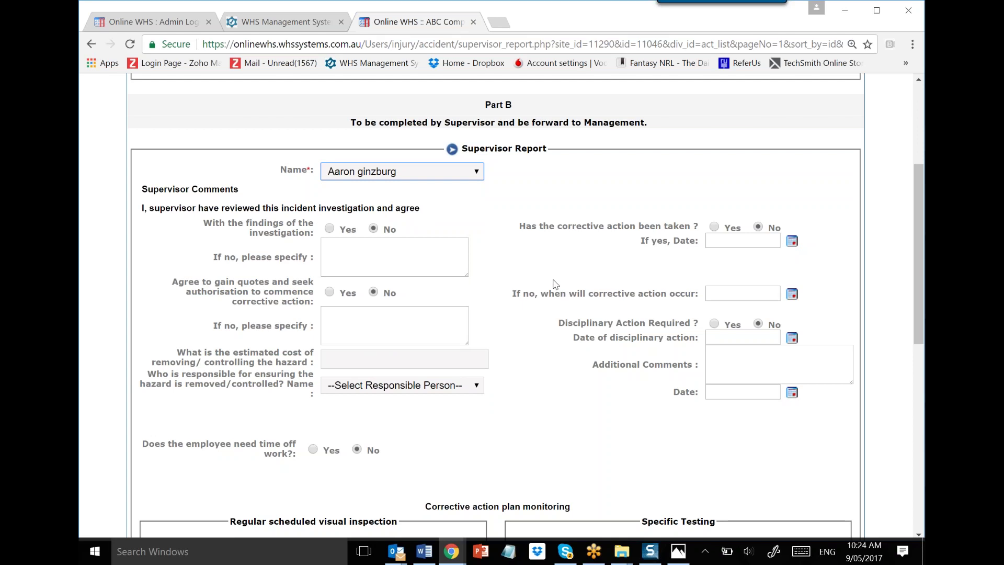
Step: Fill in the first action item with "a a dddad adaad adaa ddd aad", the incident's affected employee as person responsible, and due date 10-05-2017
scroll(501, 291, "down", 1)
scroll(501, 290, "down", 4)
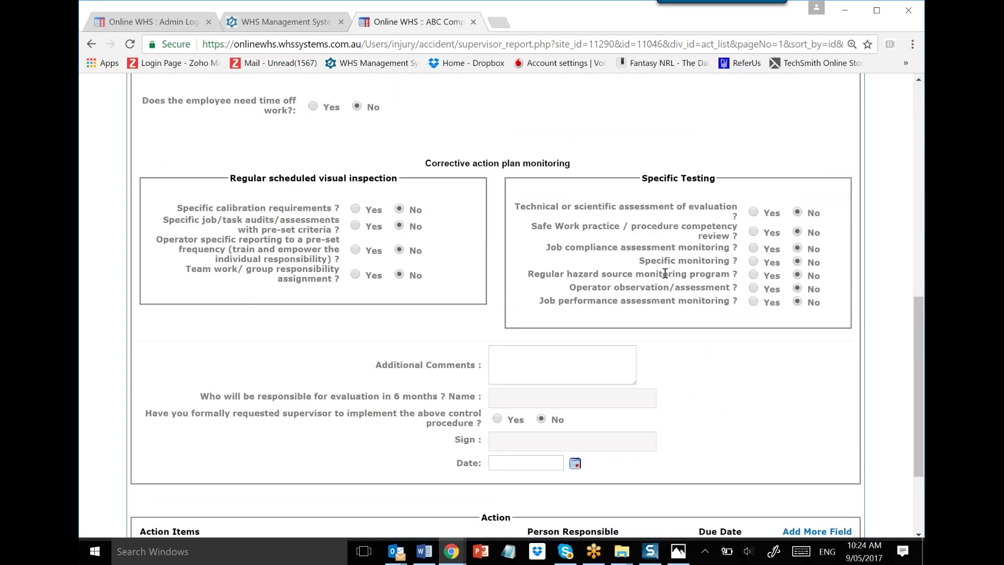
scroll(585, 298, "down", 2)
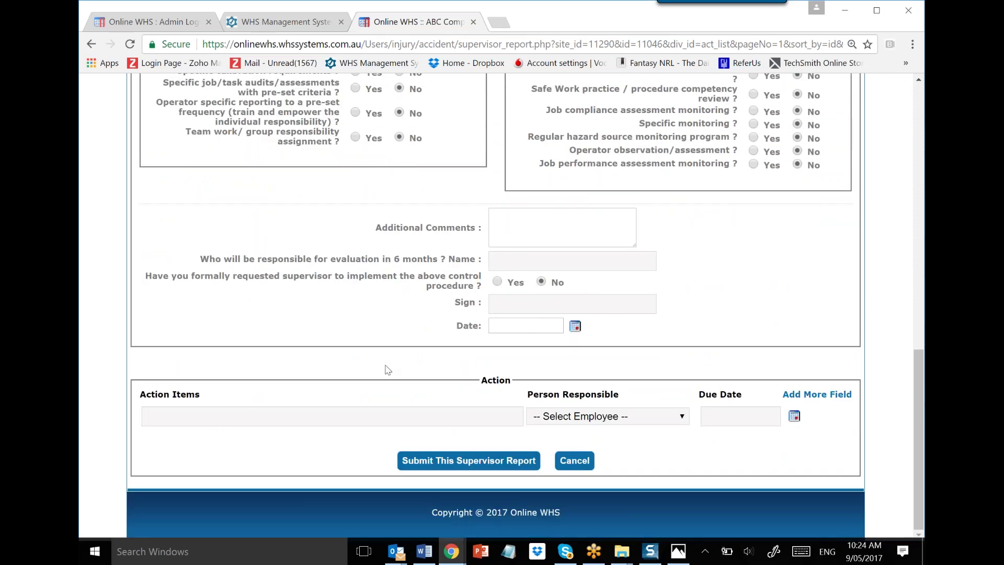
left_click(247, 419)
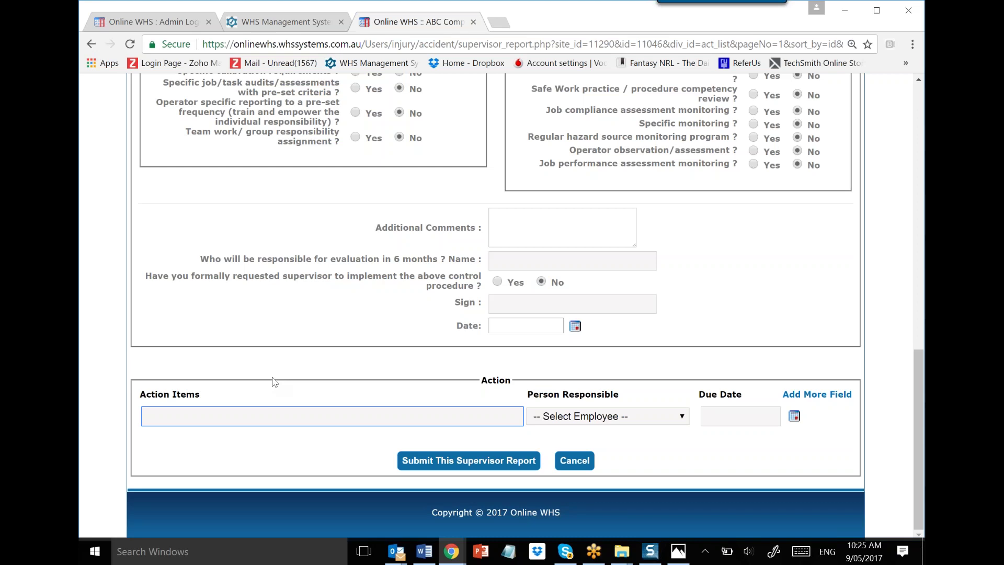
type("a a dddad adaad adaa ddd aad")
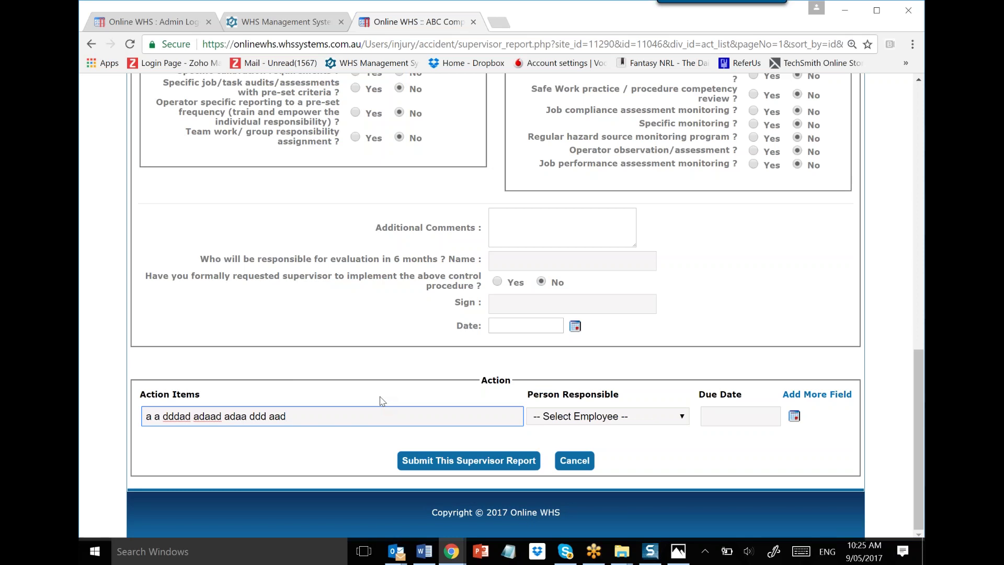
left_click(680, 419)
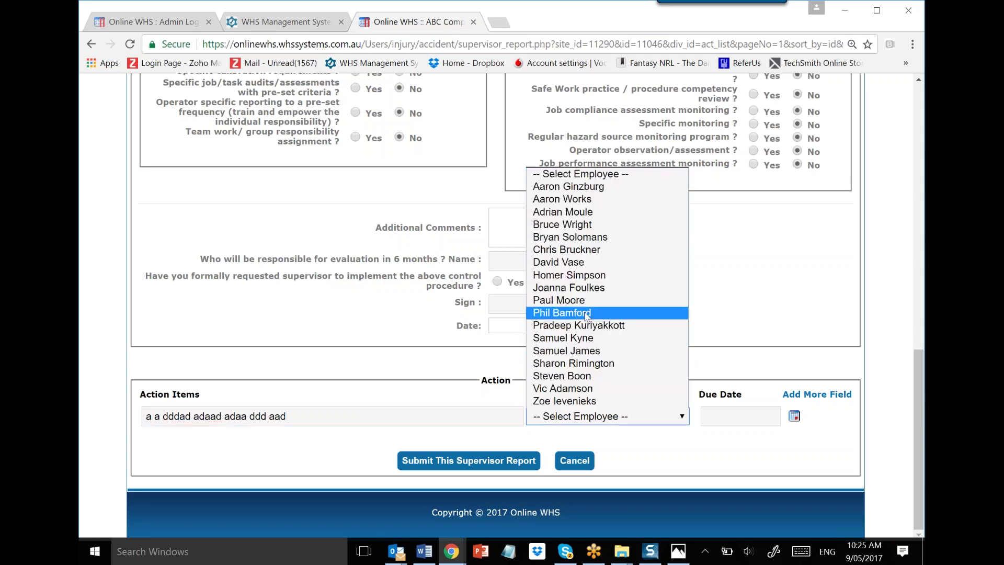
left_click(565, 312)
left_click(766, 428)
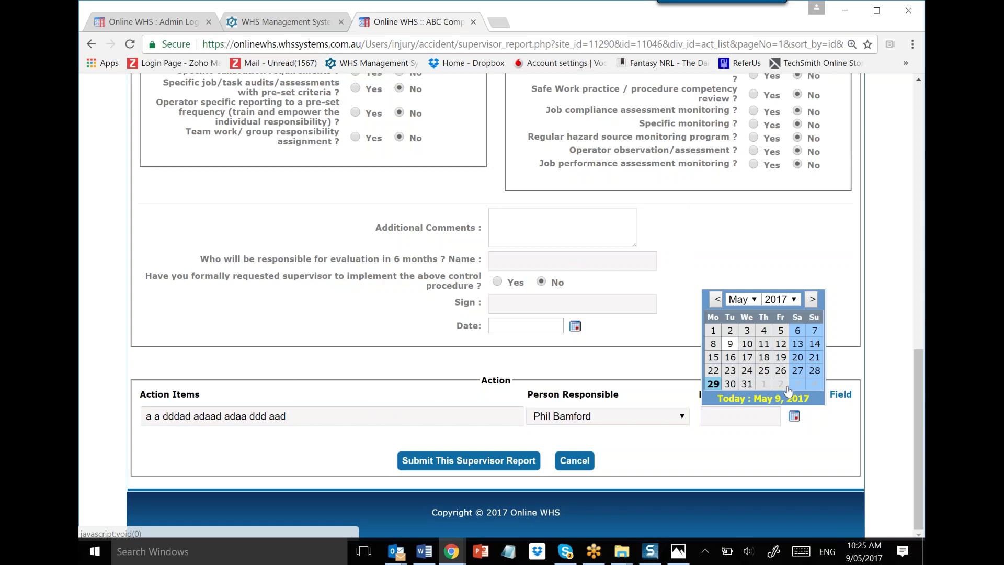
left_click(747, 345)
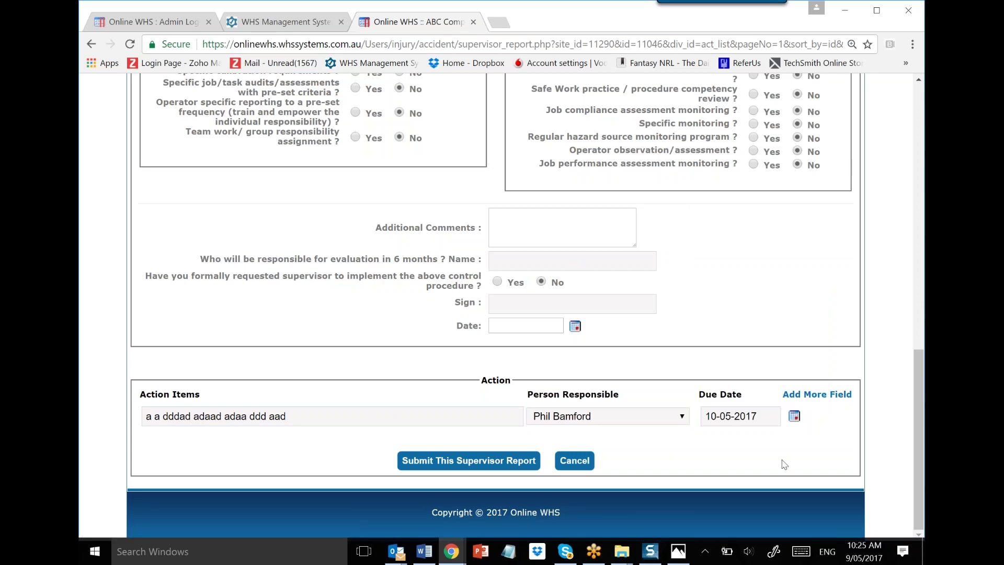
Step: Add a second action item "sasa sasasas ass asasa" assigned to the first listed employee, due 10-05-2017
left_click(819, 399)
left_click(221, 441)
type("sasa sasasas ass asasa")
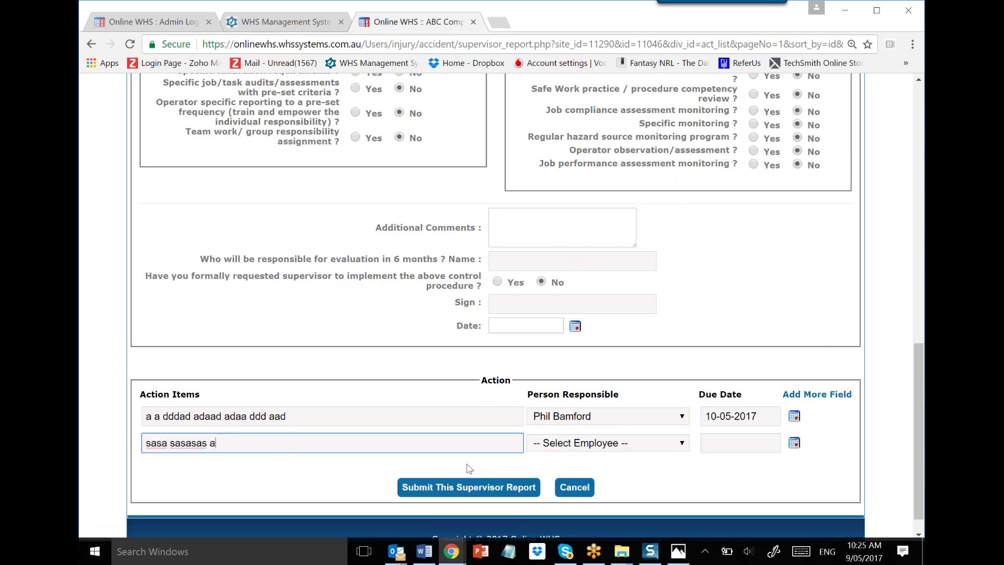
left_click(669, 445)
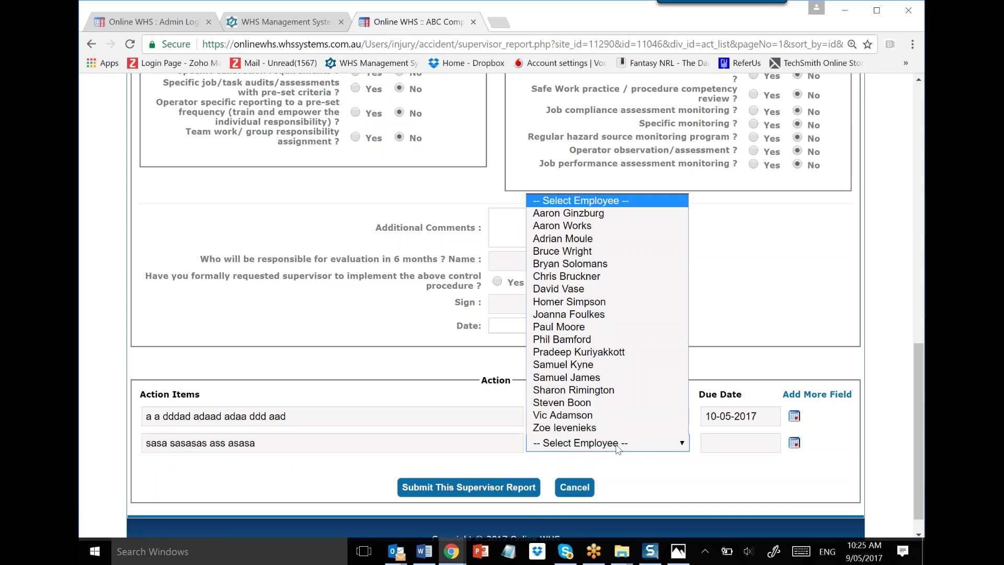
left_click(573, 213)
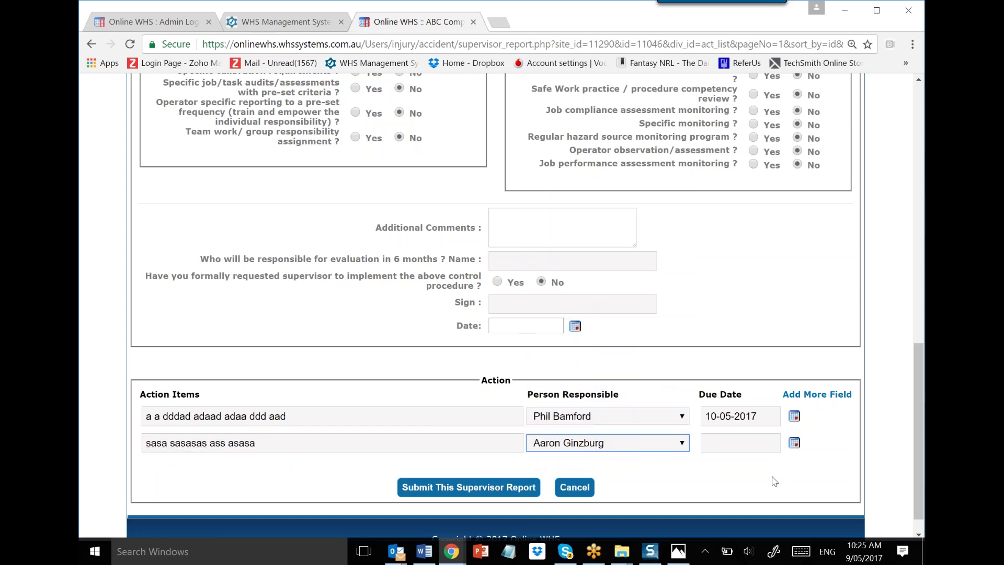
left_click(794, 443)
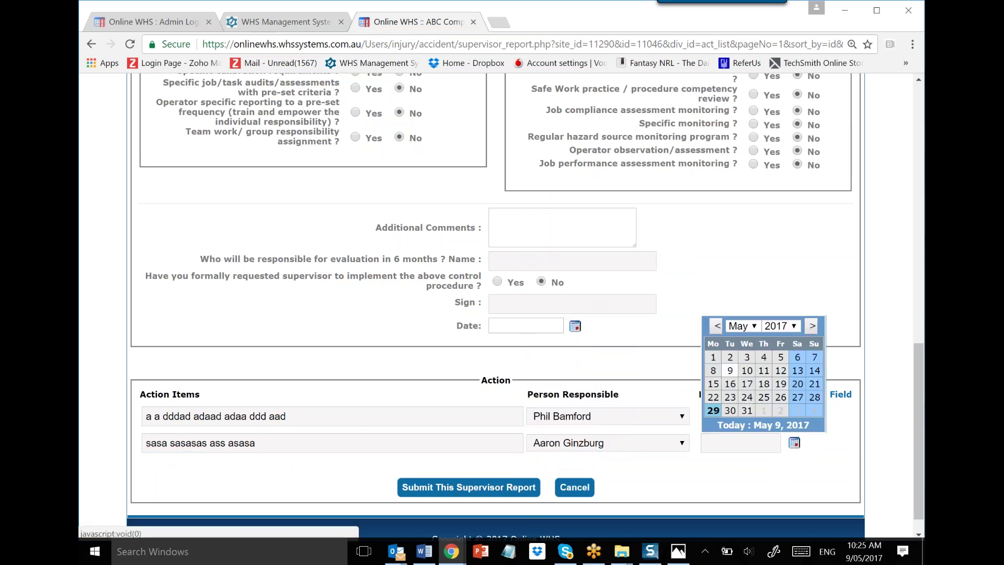
left_click(749, 374)
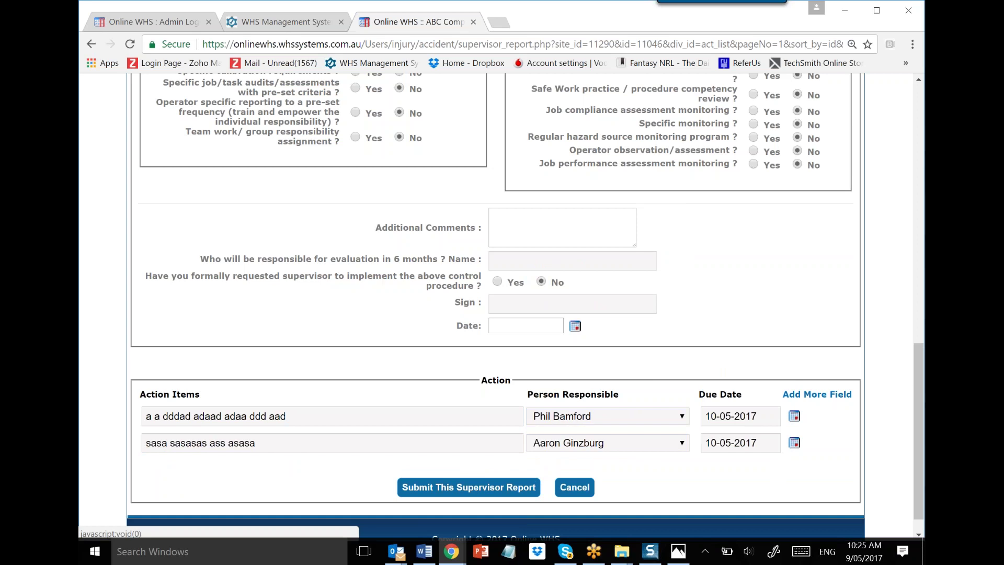
Step: Add a third action item "sassasas" for the first listed employee, due 09-05-2017, and submit the supervisor report
left_click(827, 395)
left_click(380, 471)
type("sassasas")
left_click(655, 470)
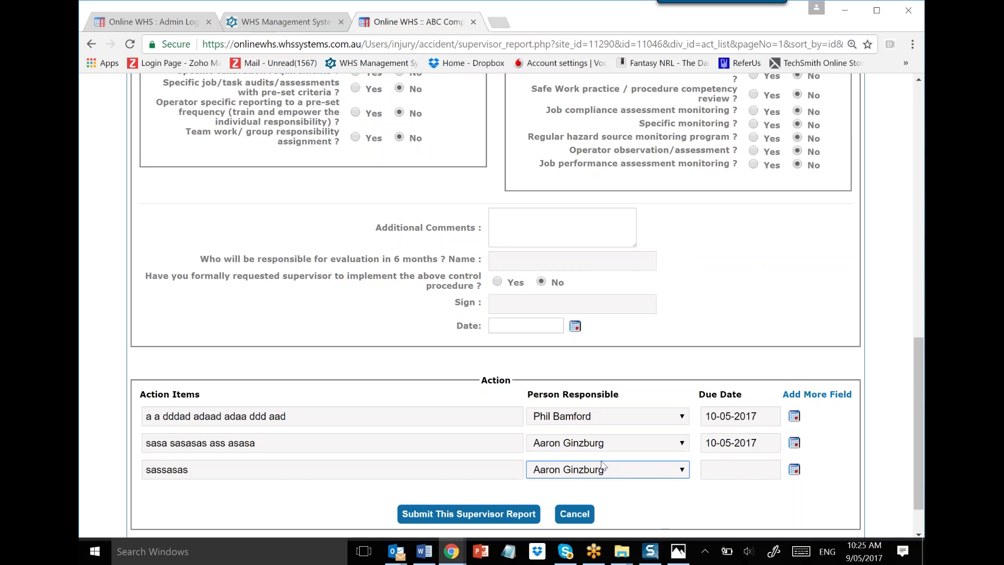
scroll(649, 467, "down", 1)
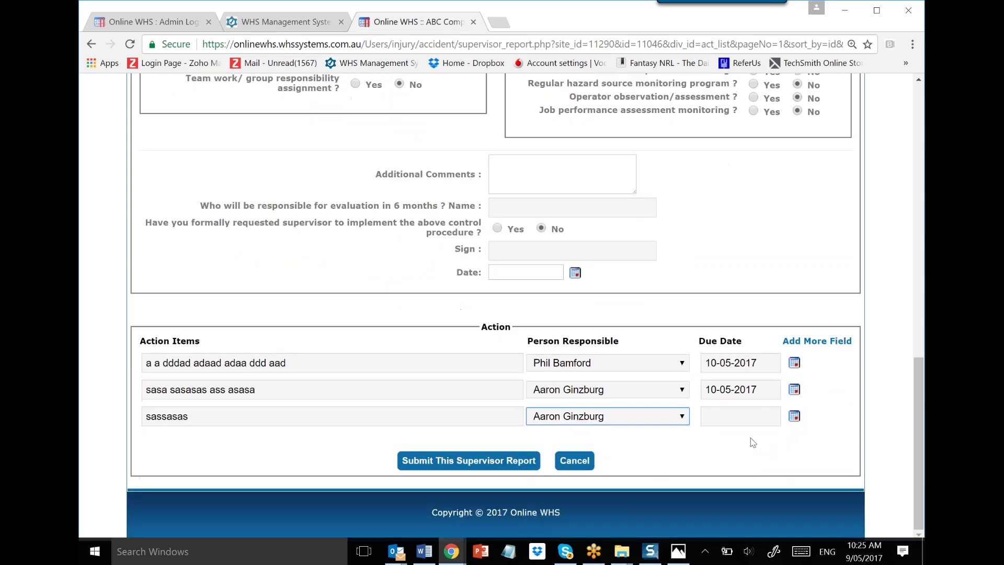
left_click(794, 419)
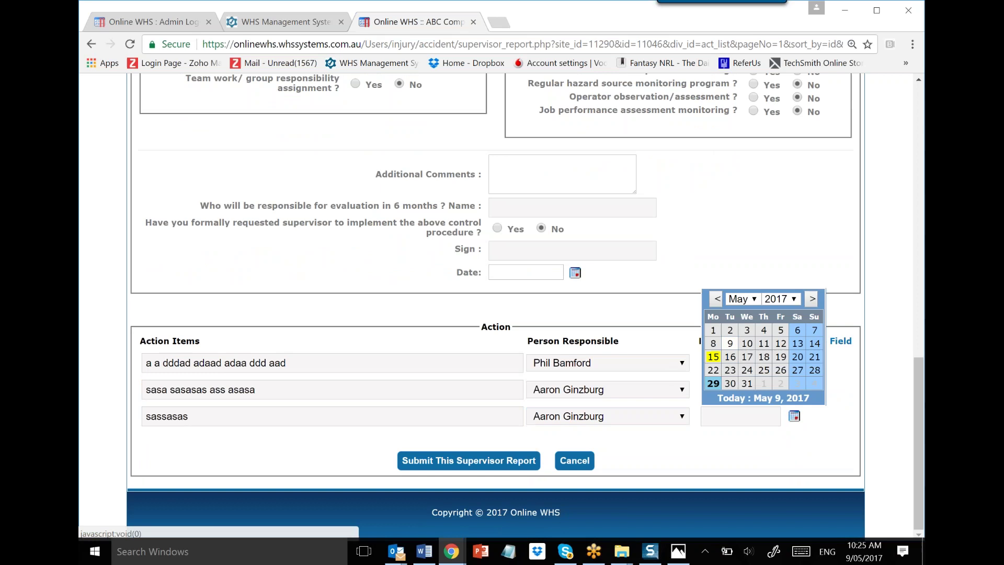
left_click(730, 343)
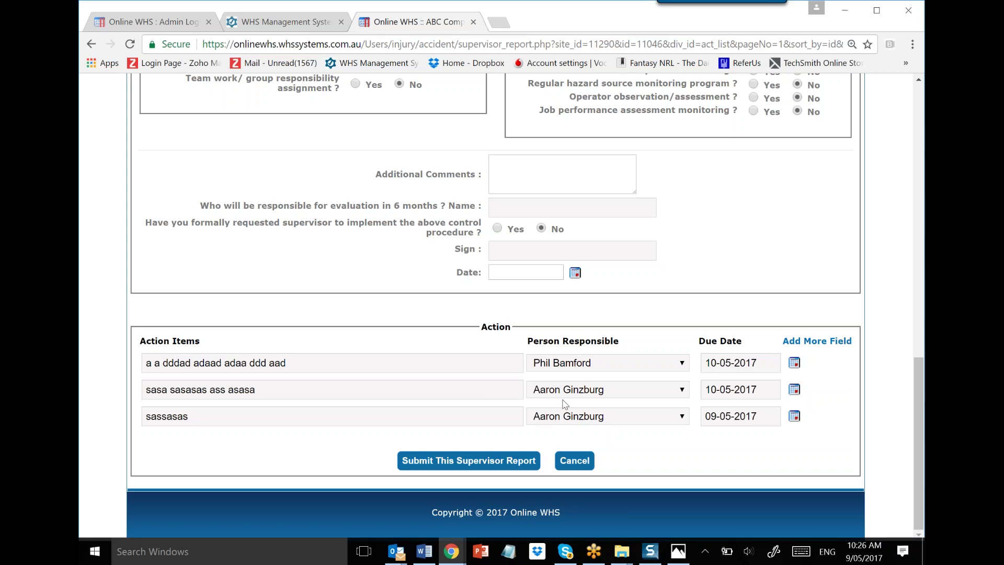
left_click(488, 462)
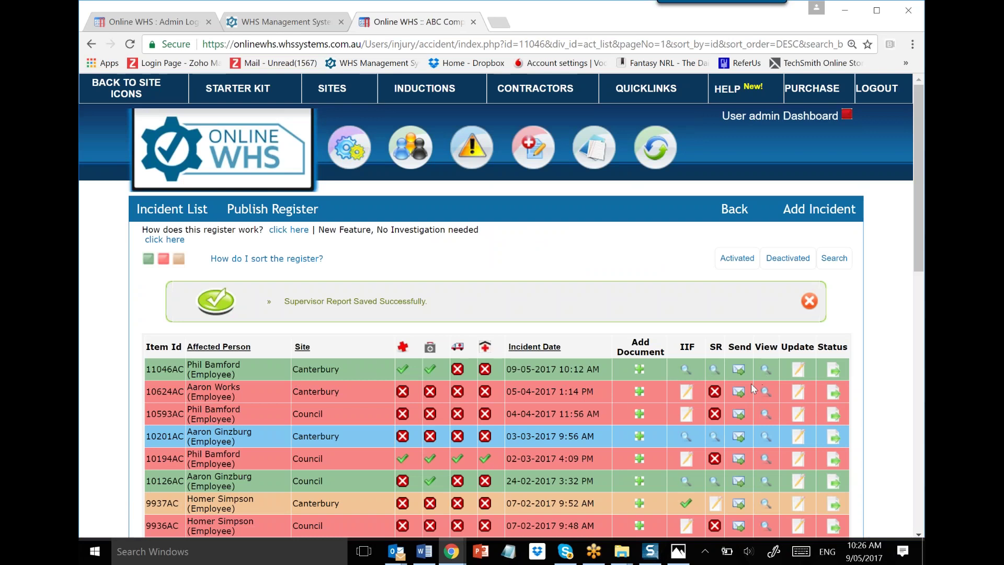
Step: Check the email form for the 09-05-2017 incident, review its full incident details including the PDF option, and return to the register
left_click(738, 371)
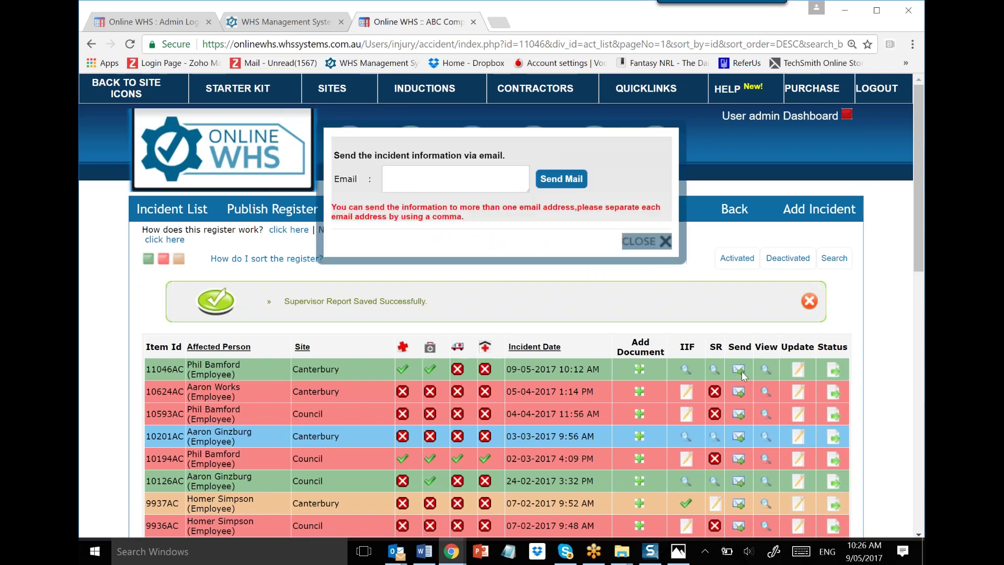
left_click(646, 241)
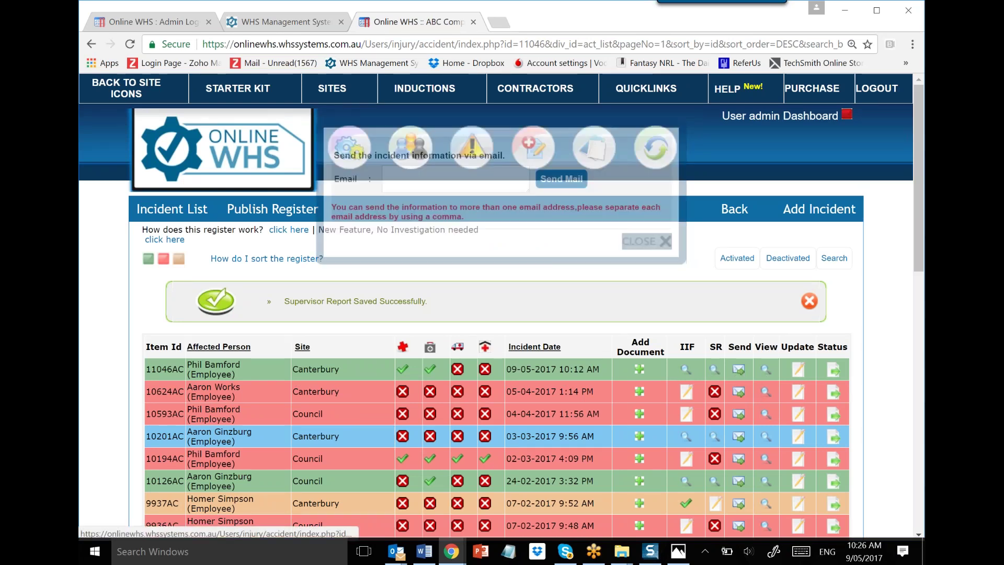
left_click(766, 370)
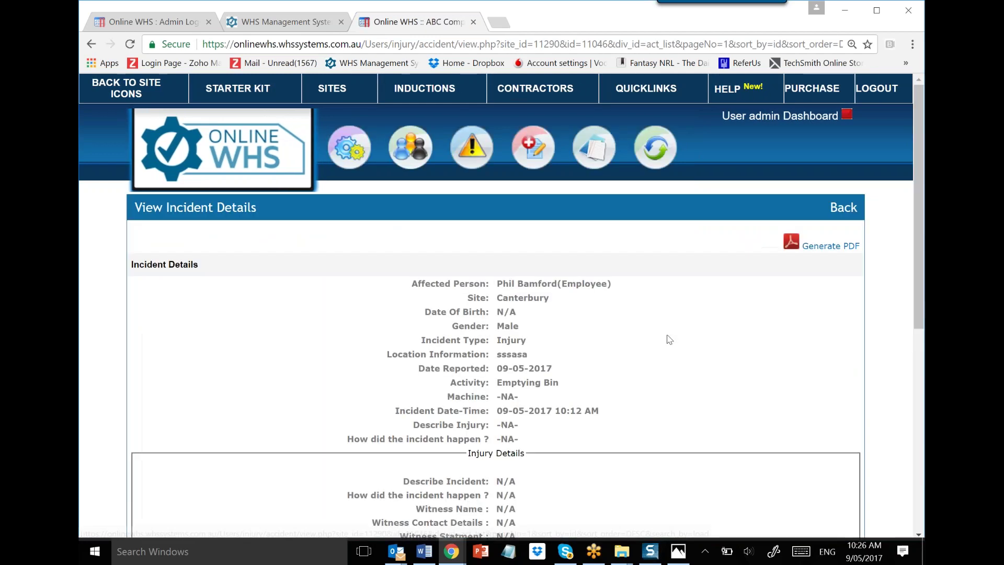
scroll(659, 343, "down", 5)
scroll(646, 354, "down", 3)
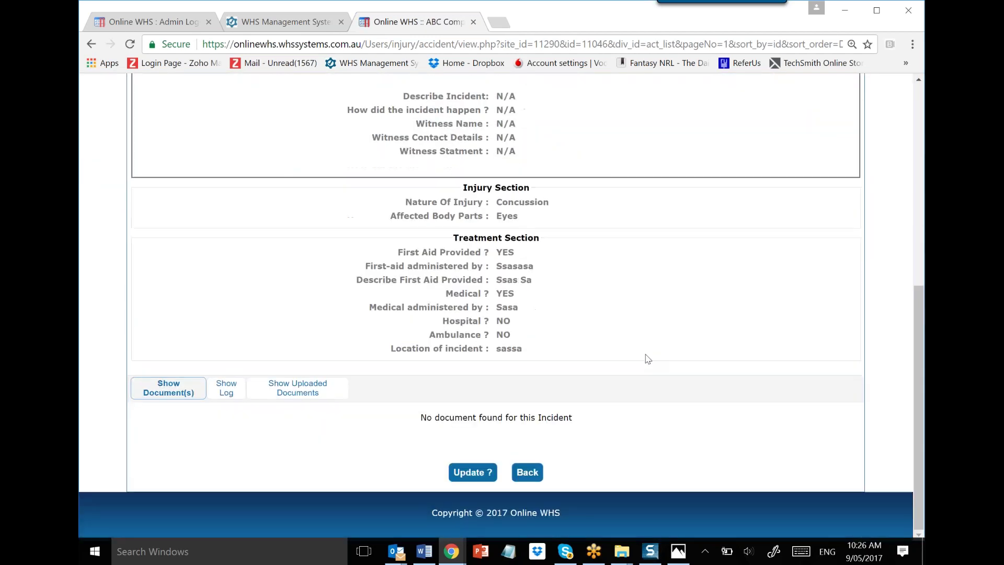
scroll(638, 325, "up", 3)
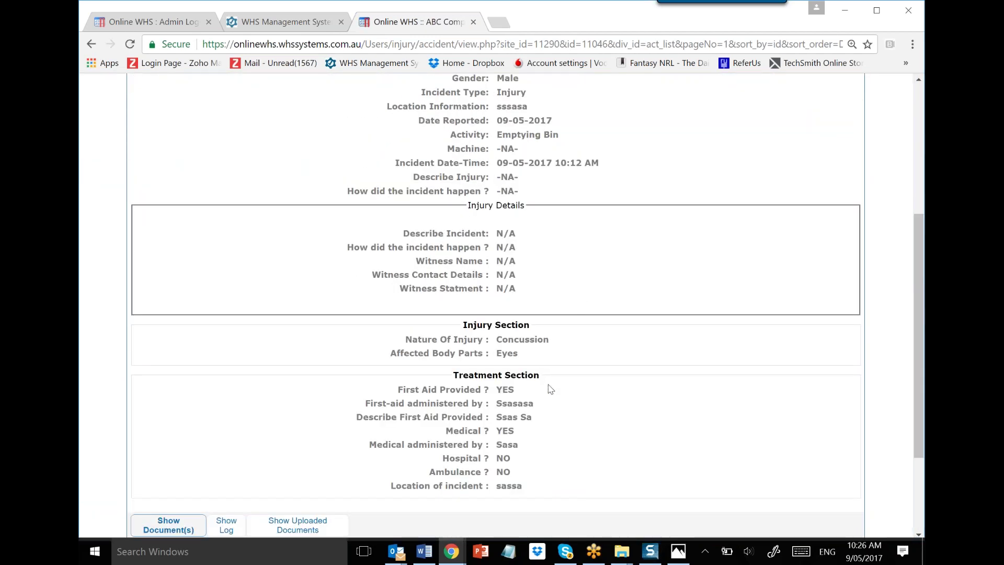
scroll(562, 373, "up", 3)
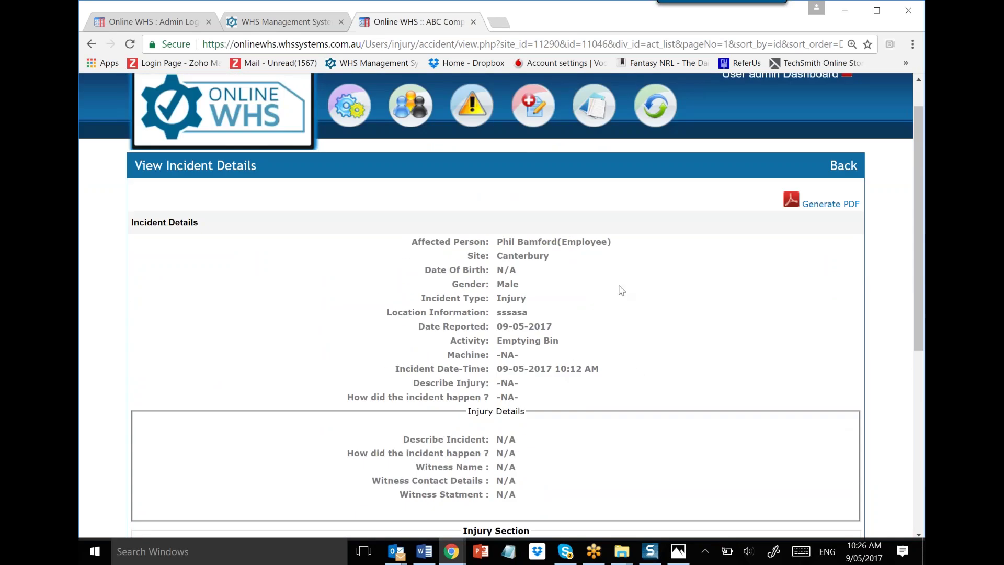
scroll(618, 292, "down", 2)
scroll(616, 297, "down", 2)
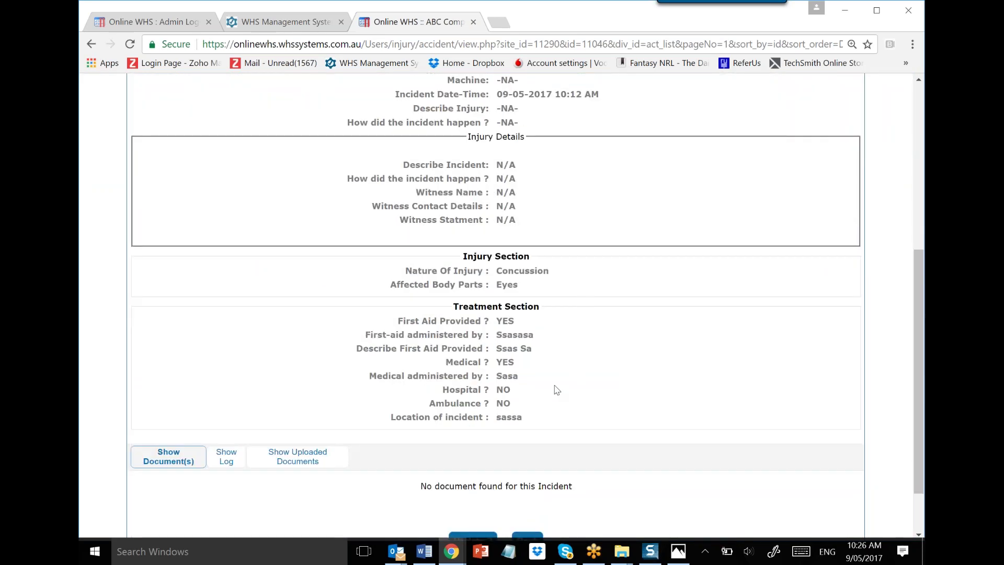
scroll(558, 390, "up", 5)
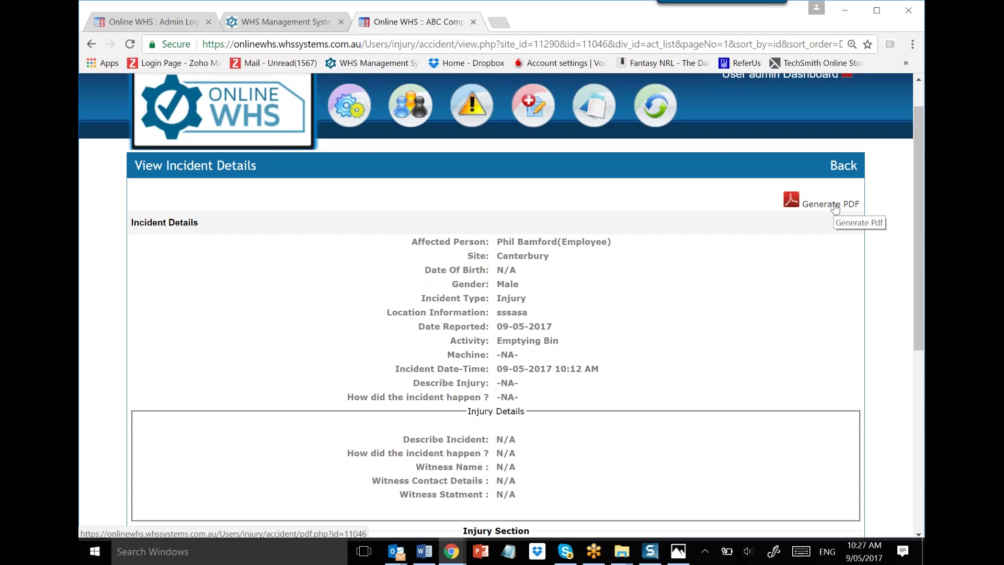
left_click(843, 165)
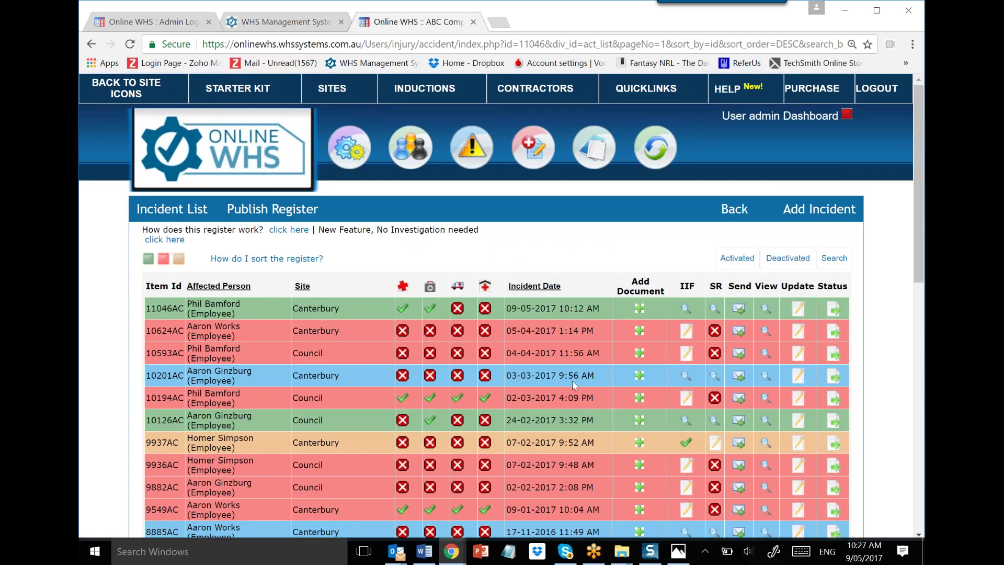
Step: Check the 09-05-2017 incident's signed document form and the uploaded documents in its details, and return to the register
left_click(639, 312)
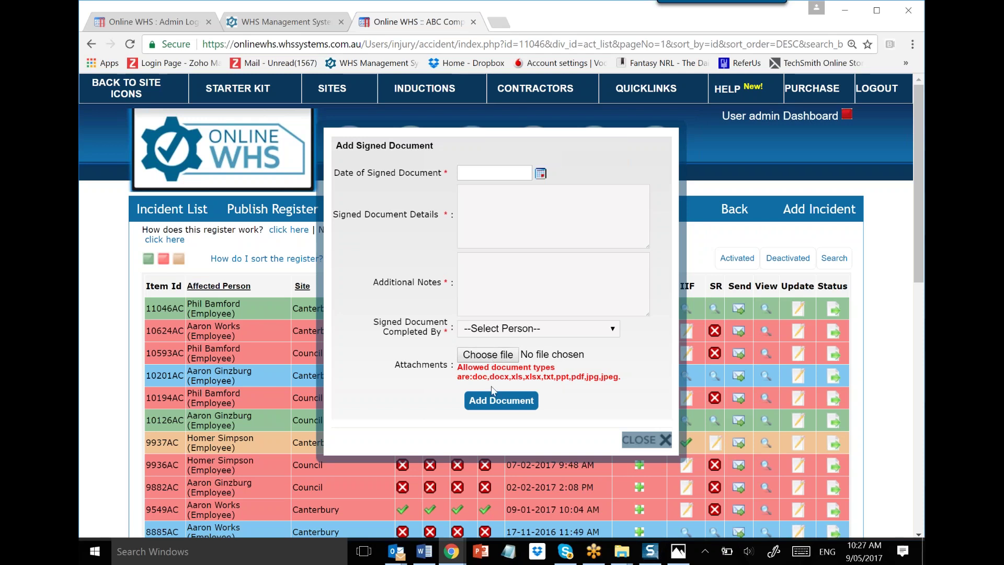
left_click(665, 442)
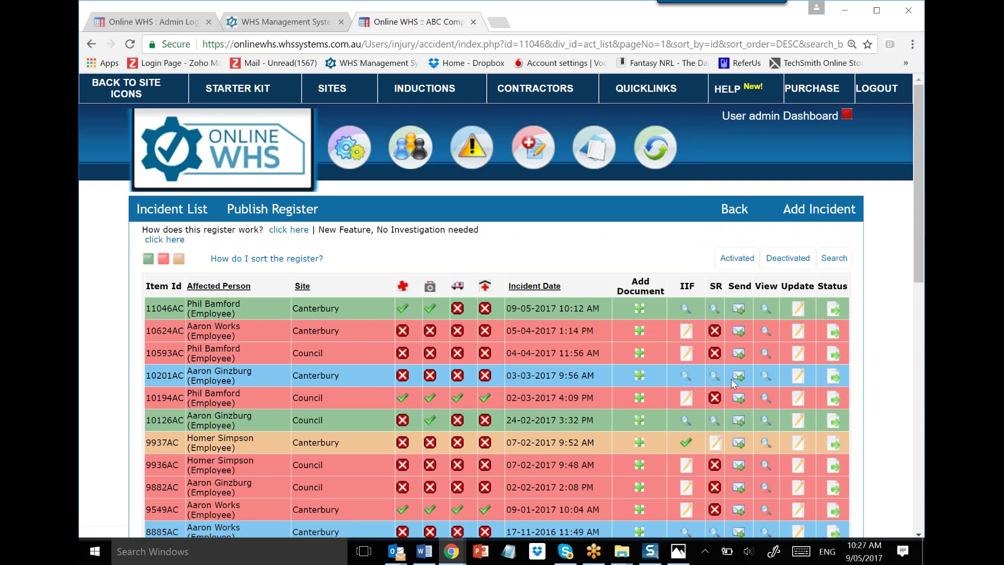
left_click(764, 310)
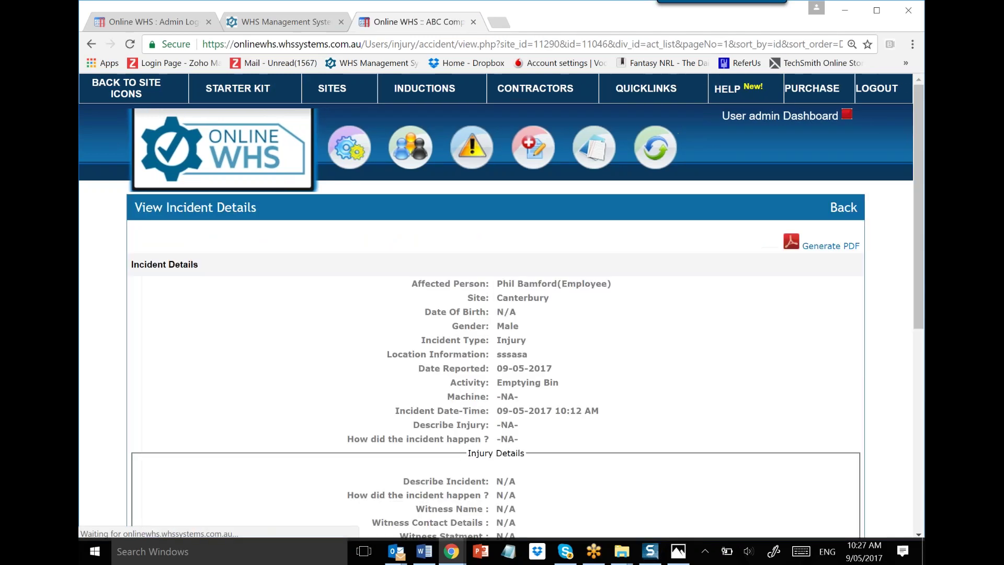
scroll(242, 439, "down", 8)
left_click(293, 396)
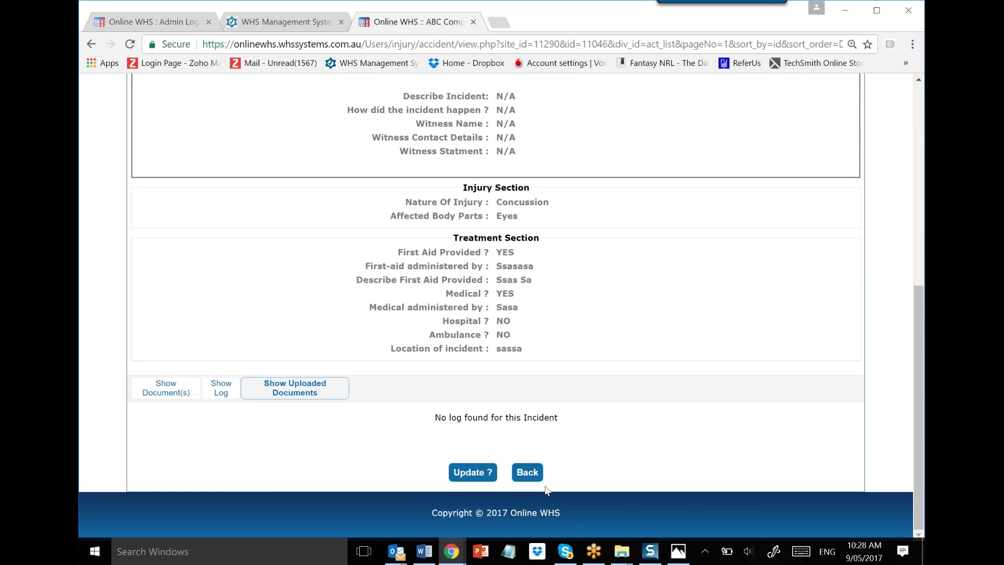
left_click(528, 473)
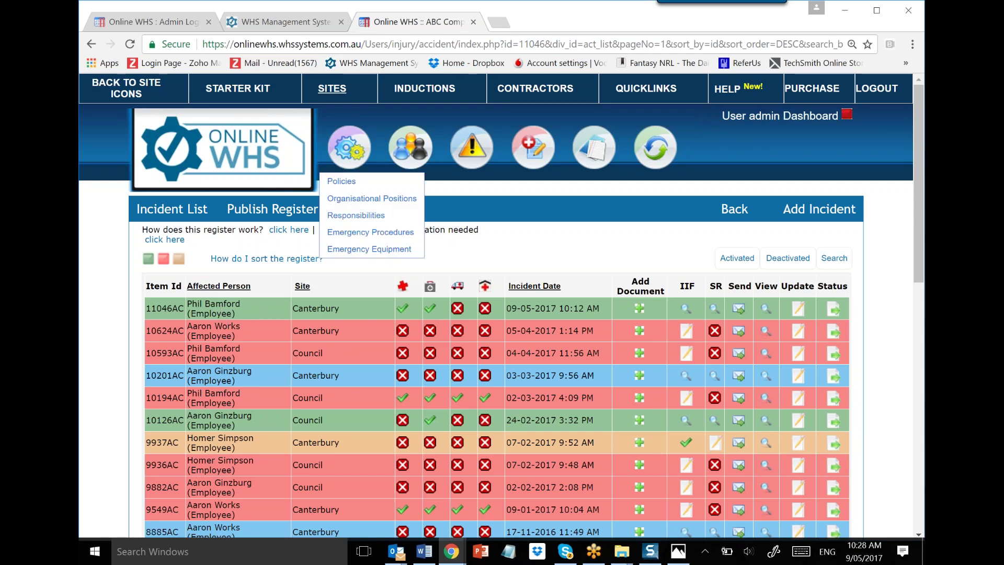
Step: Open the Canterbury site from the Site List and go to its Management admin panel
left_click(332, 88)
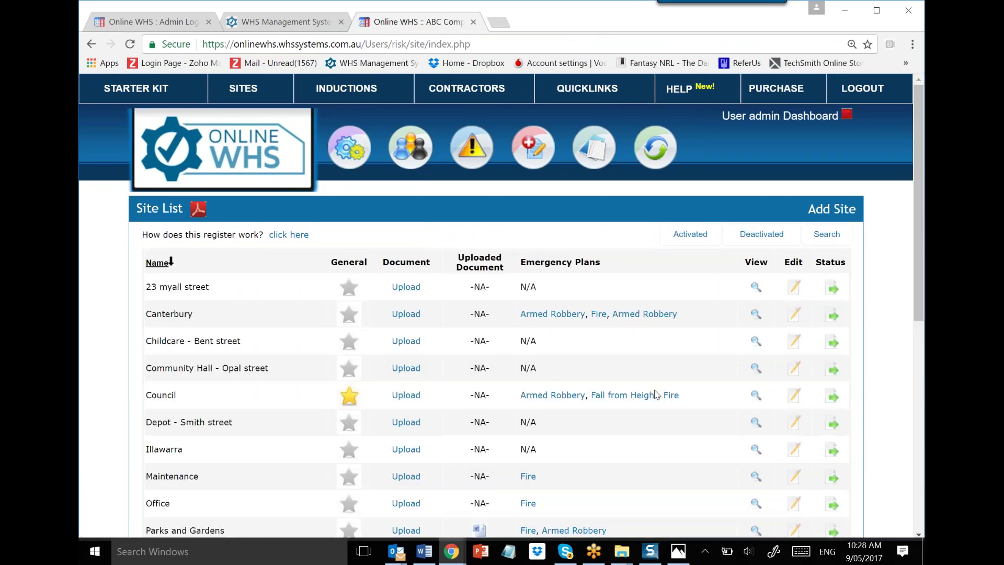
left_click(755, 314)
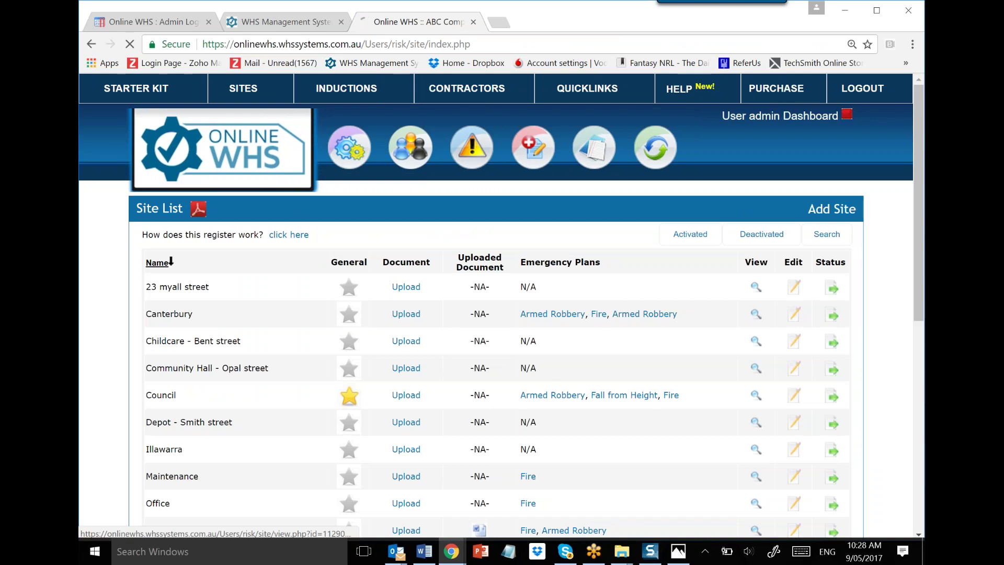
scroll(696, 351, "down", 7)
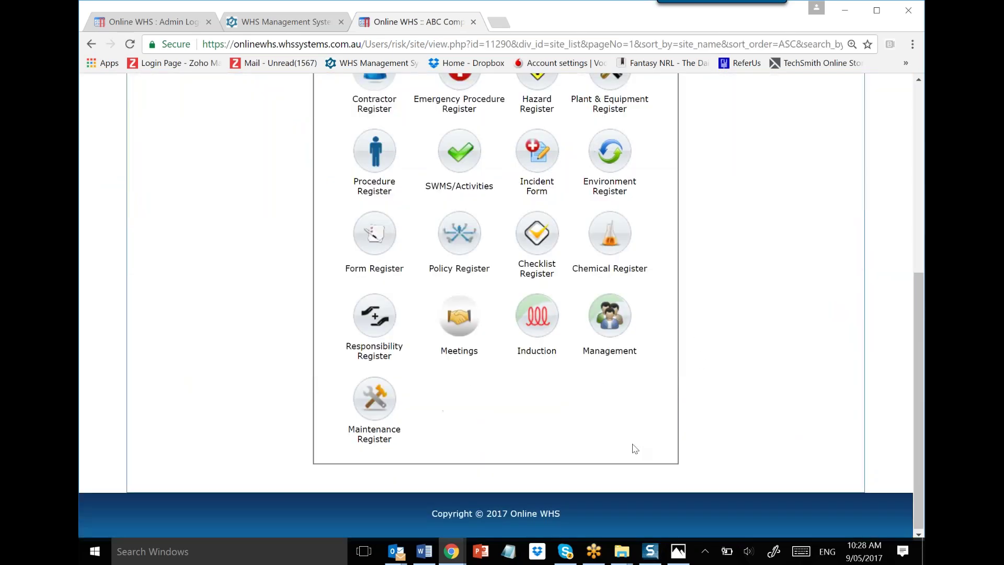
left_click(608, 323)
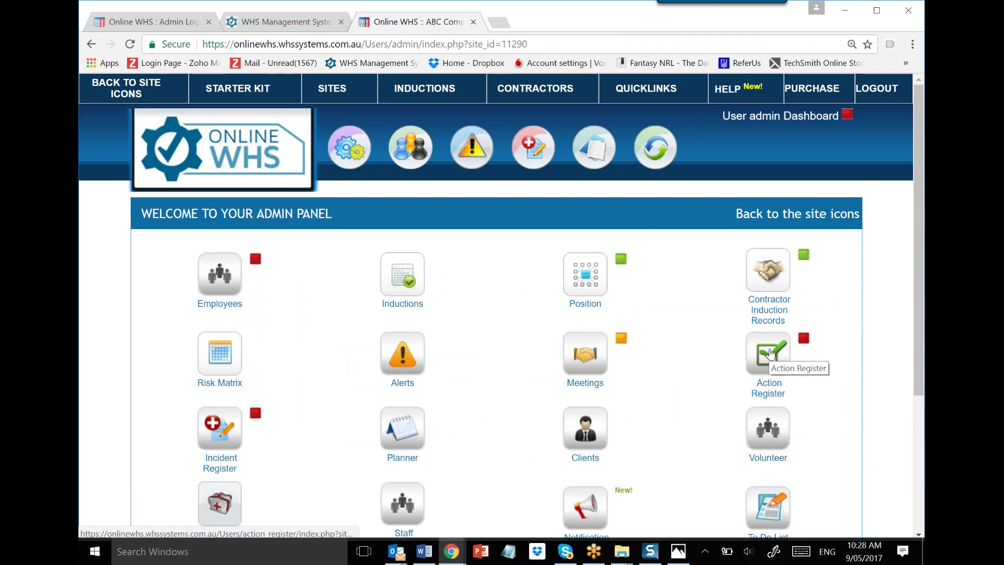
Step: Check the Action Register for the incident's action items and open the Canterbury site's To Do List
left_click(770, 354)
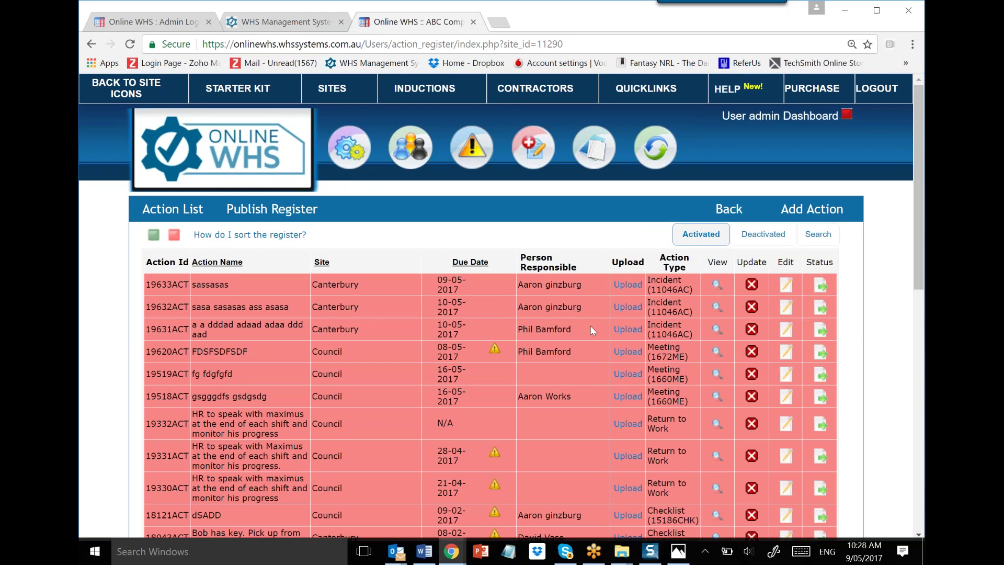
left_click(392, 275)
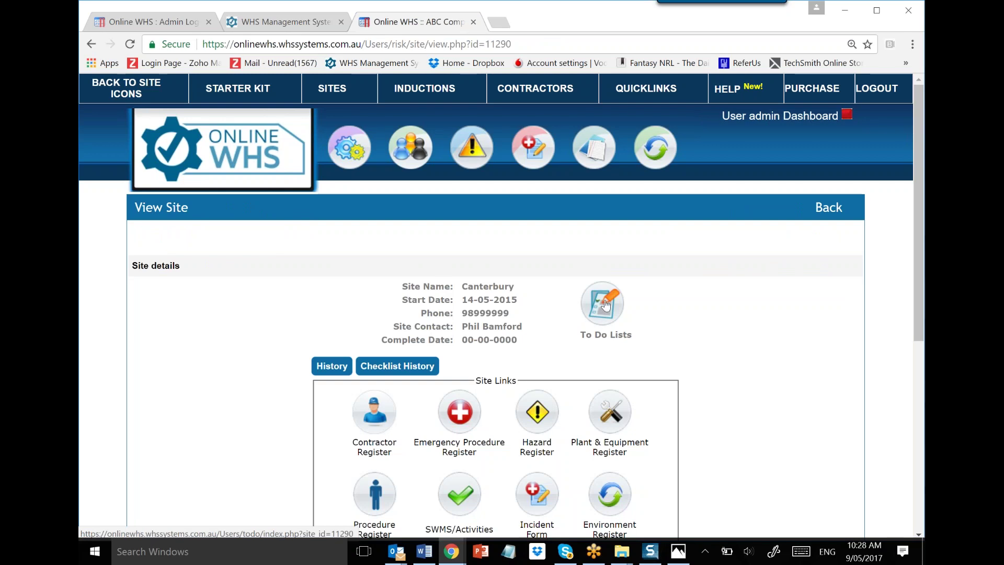
left_click(601, 302)
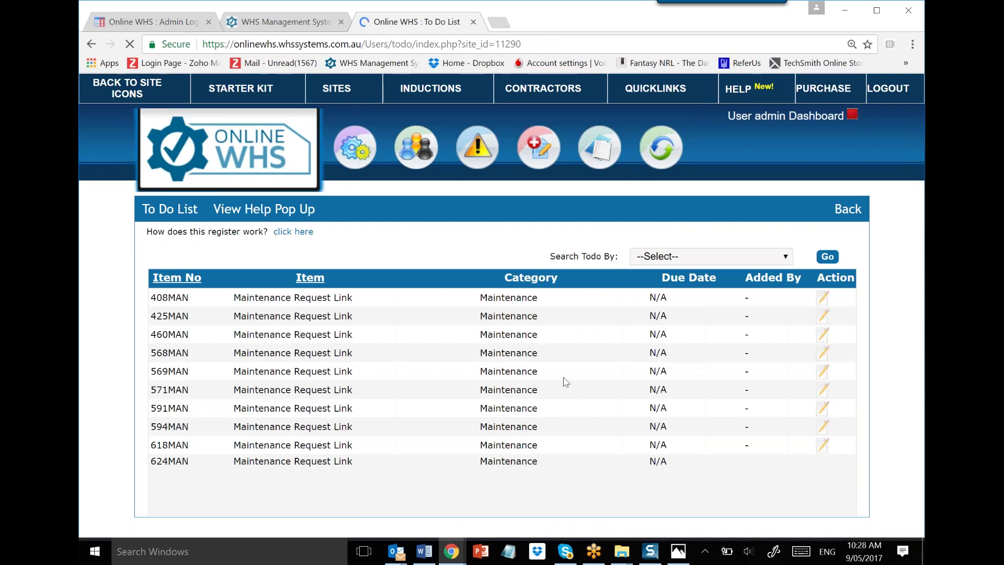
Step: Edit the To Do List action "a a dddad adaad adaa ddd aad", marking it implemented on 09-05-2017 by the second listed employee
scroll(570, 381, "down", 10)
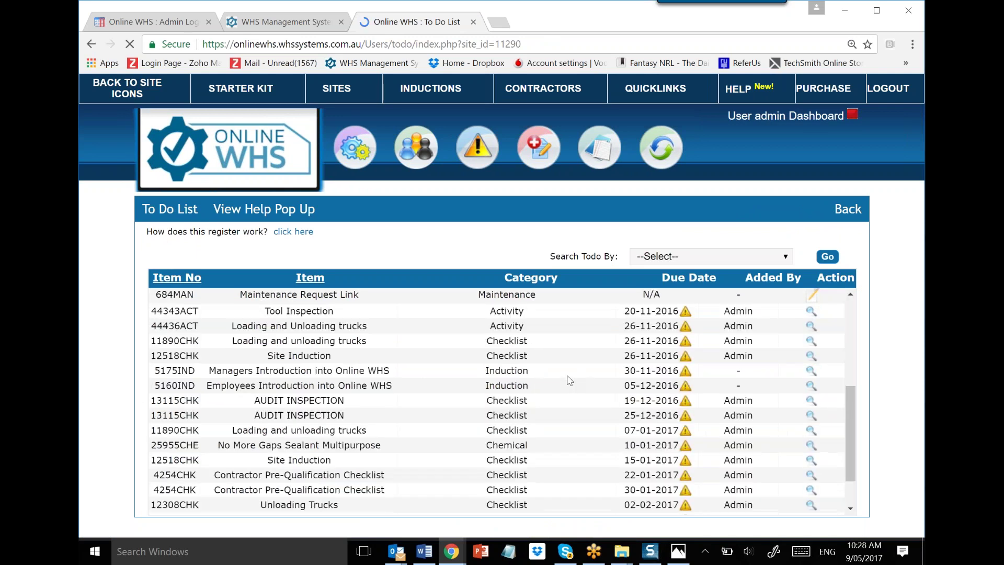
scroll(541, 412, "up", 2)
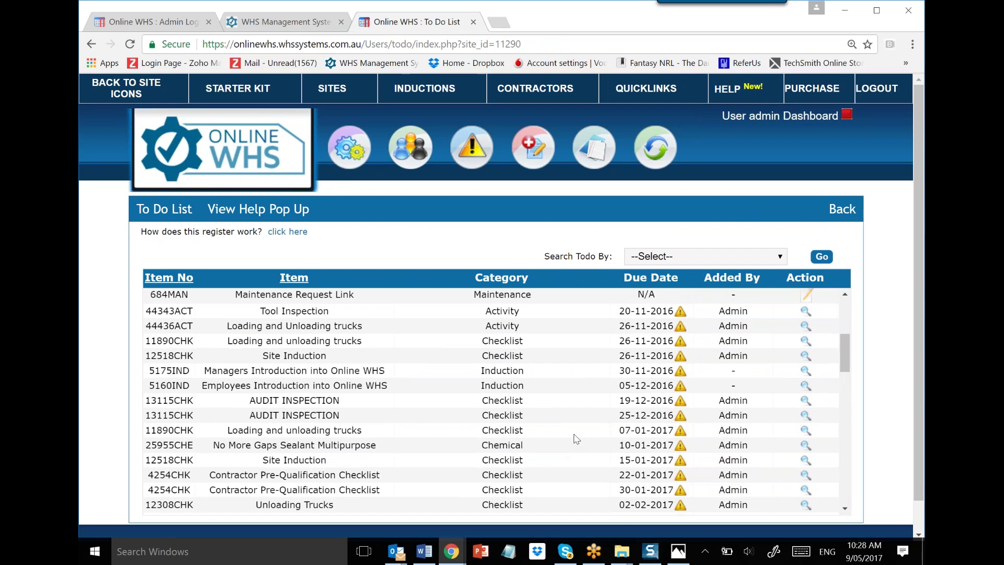
scroll(574, 442, "down", 4)
scroll(577, 438, "down", 5)
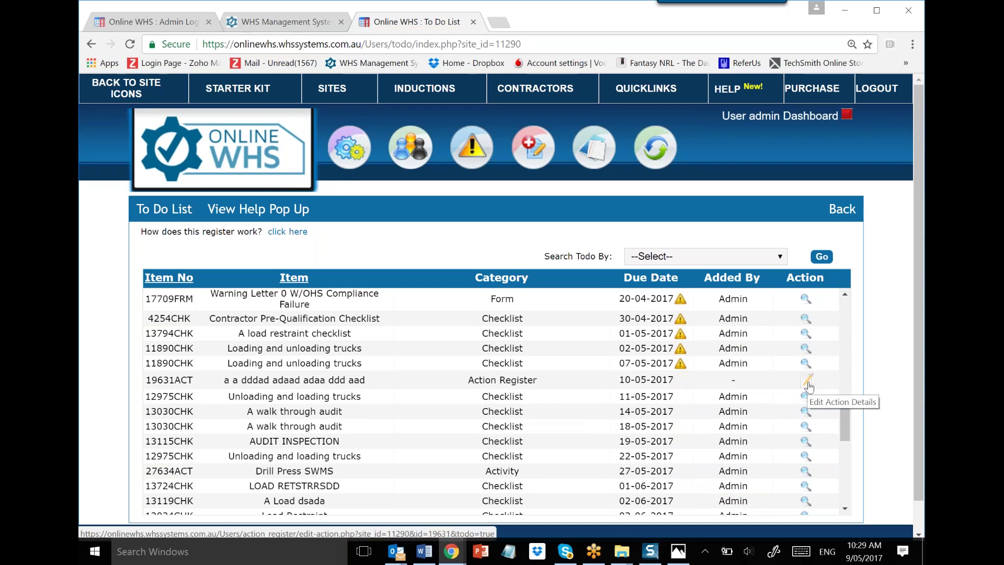
left_click(808, 384)
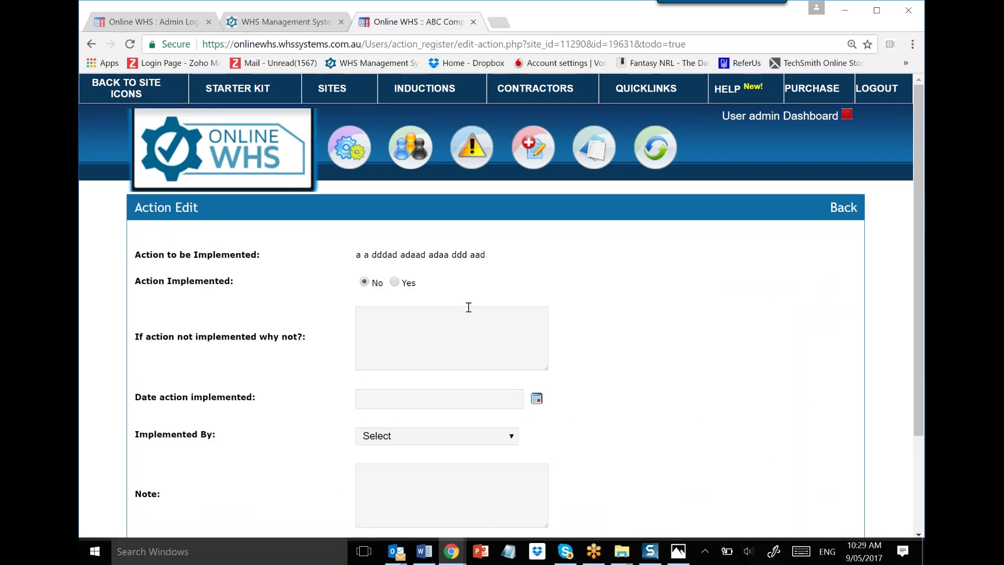
scroll(468, 307, "down", 3)
left_click(394, 157)
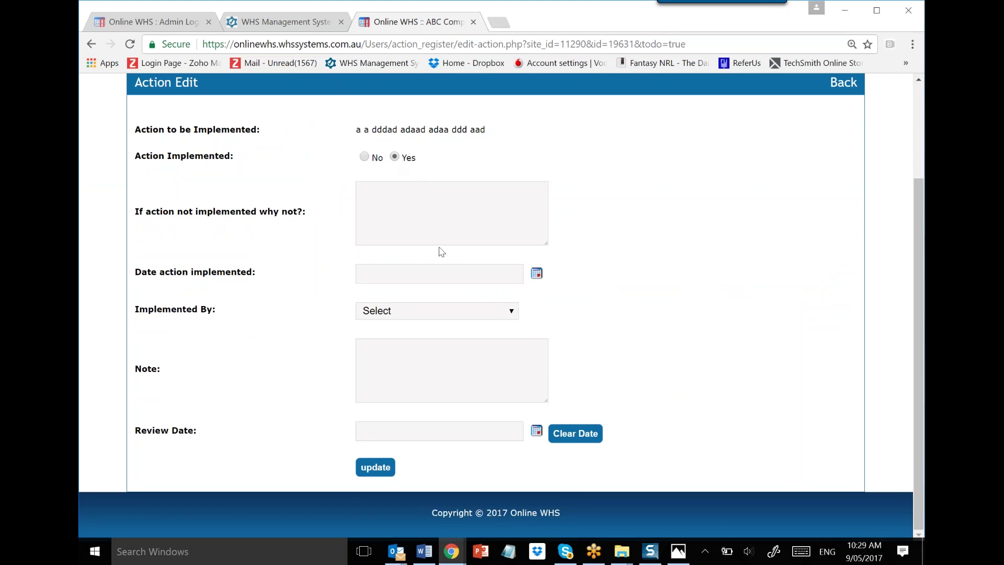
left_click(537, 273)
left_click(384, 340)
left_click(506, 312)
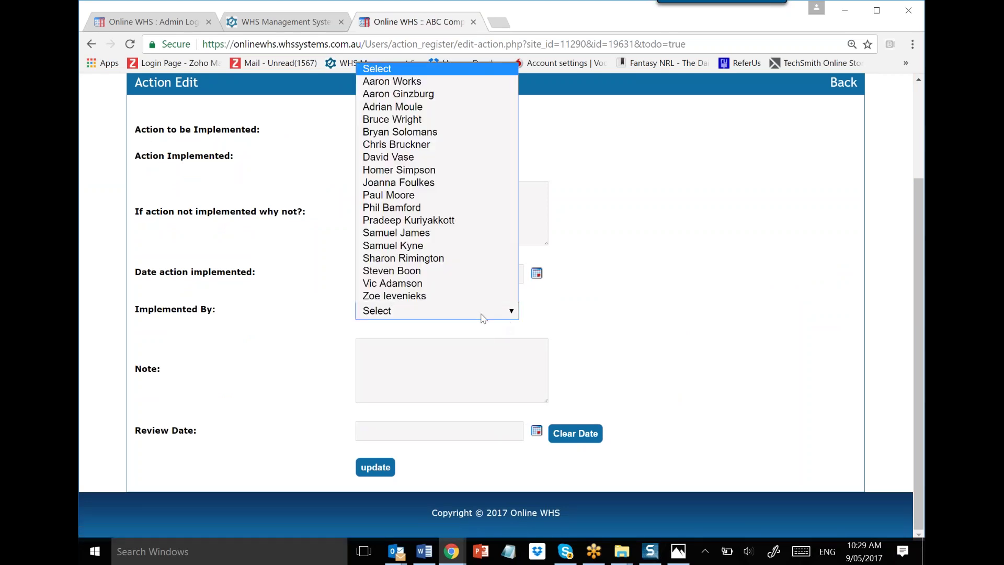
left_click(379, 95)
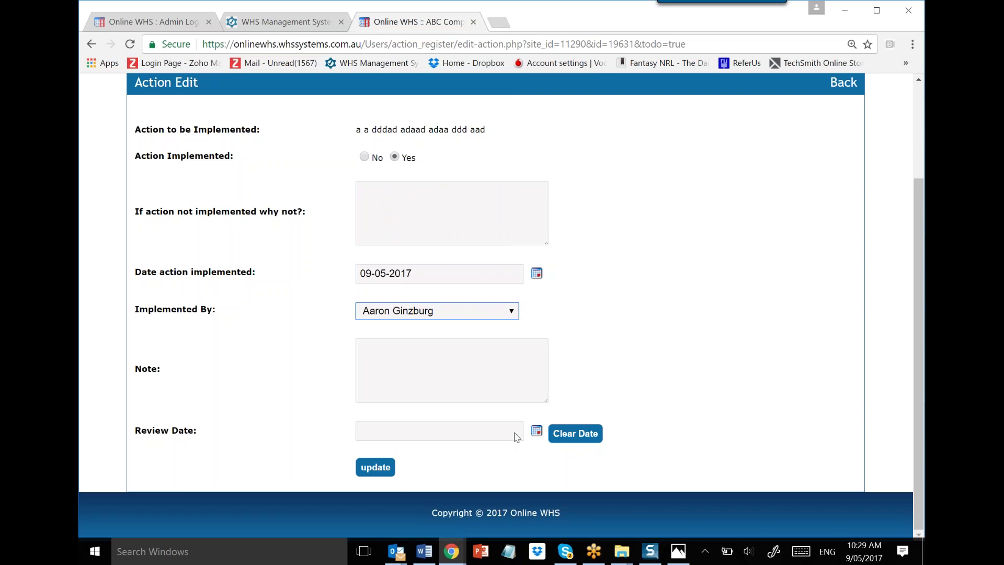
Step: Set the action's review date to a day in 2018 and submit the update
left_click(536, 430)
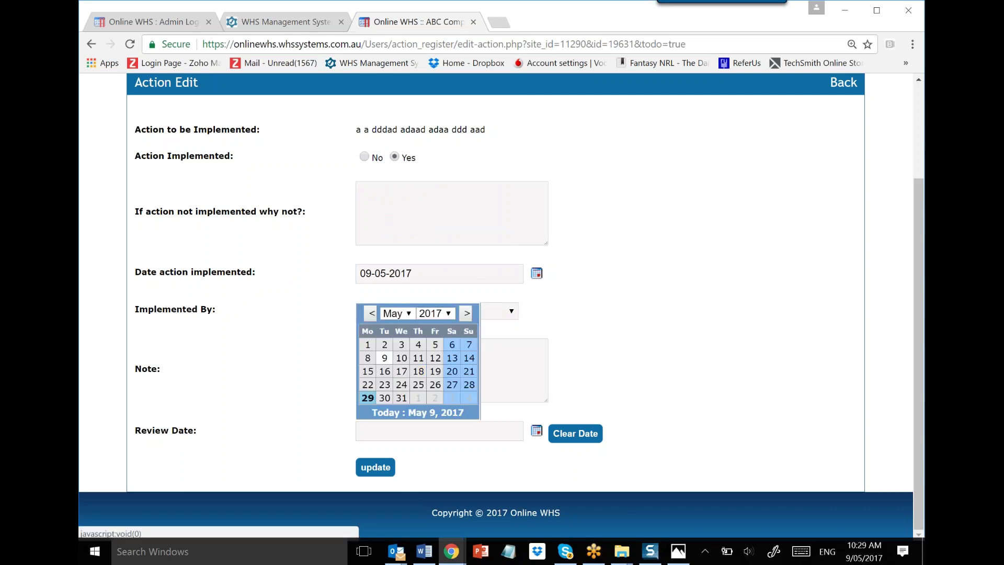
left_click(429, 314)
left_click(450, 302)
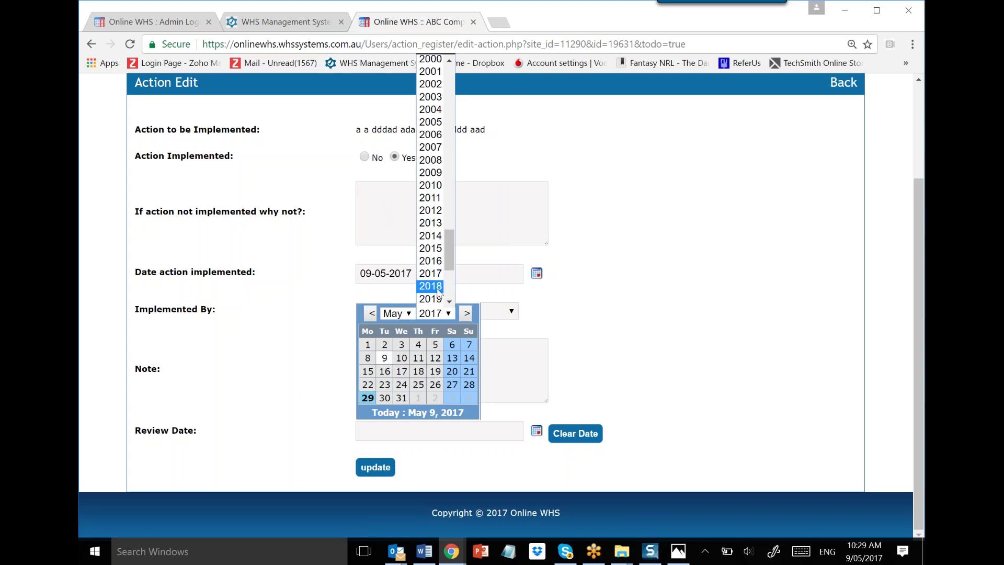
left_click(430, 294)
left_click(384, 344)
left_click(375, 467)
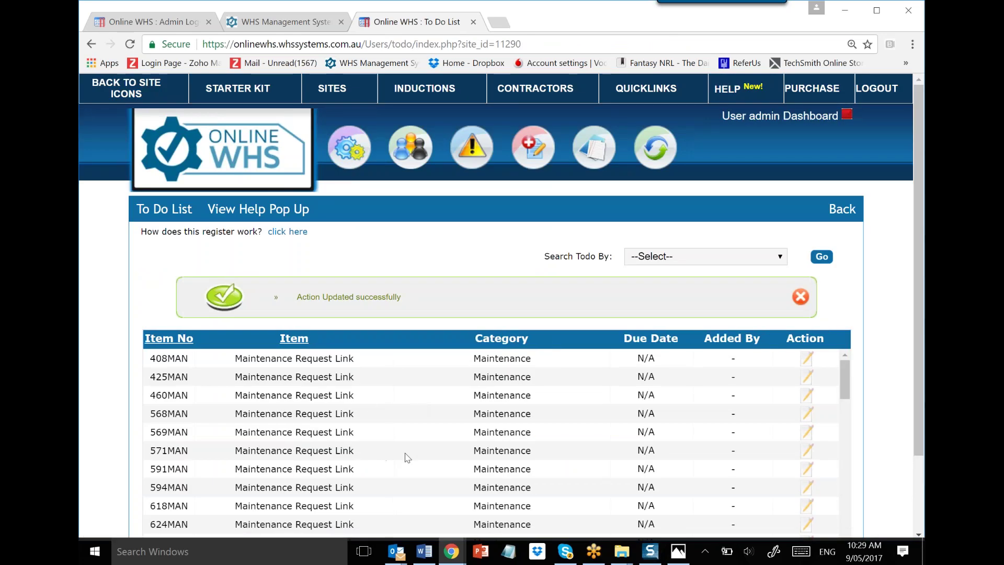
Step: Check the To Do List entries around the action's 10-05-2017 due date and return to the Canterbury site page
scroll(407, 471, "down", 2)
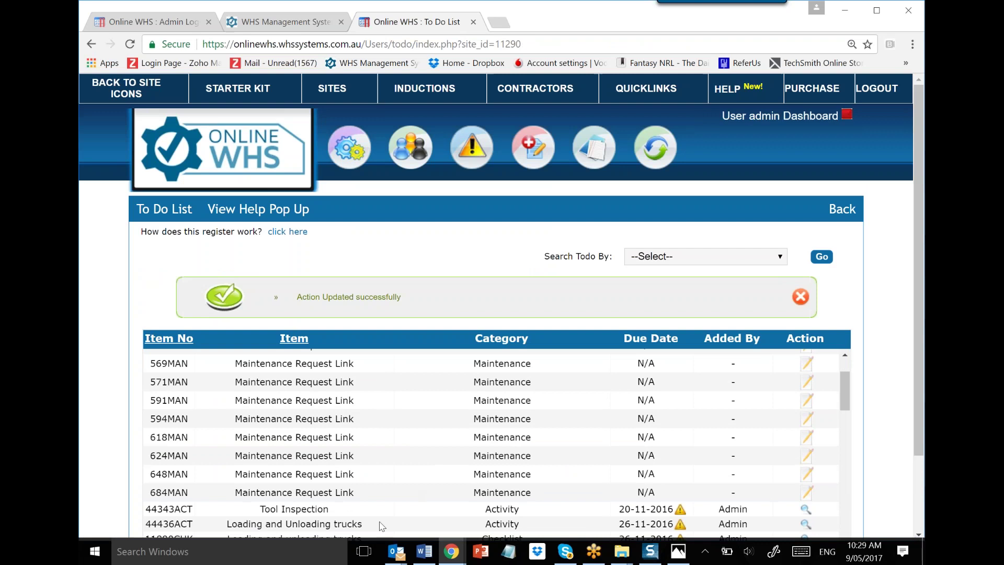
scroll(387, 512, "down", 10)
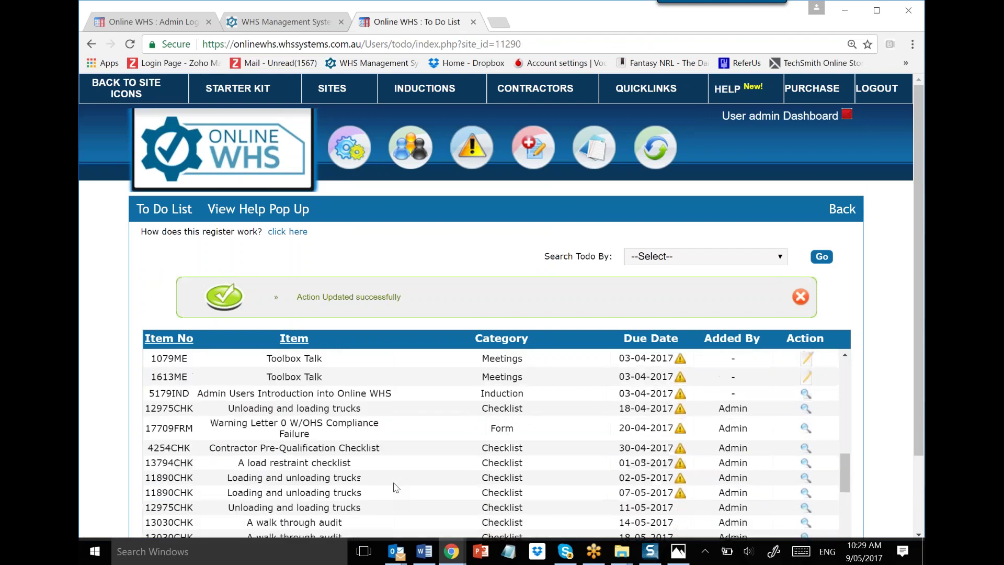
scroll(396, 488, "down", 2)
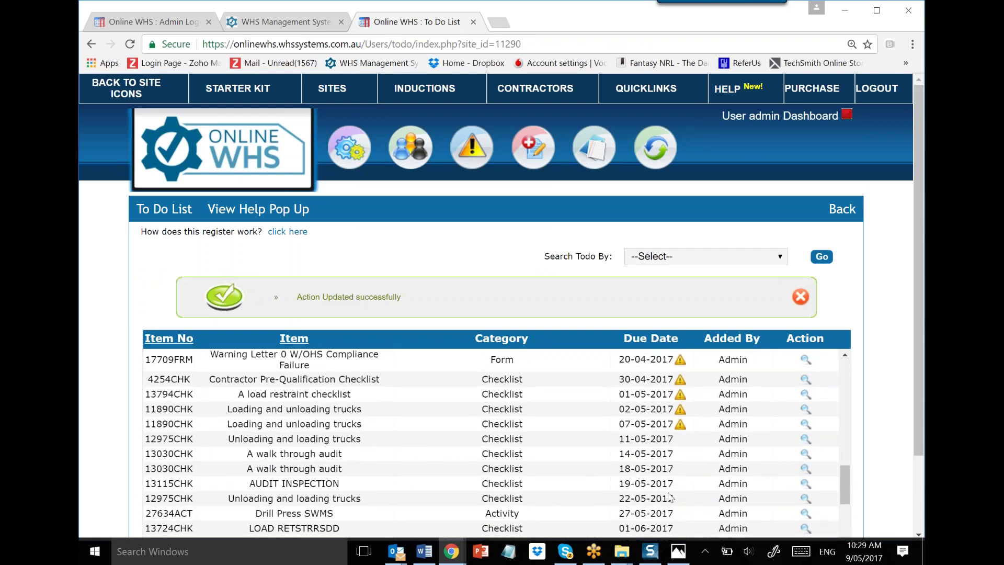
left_click(126, 87)
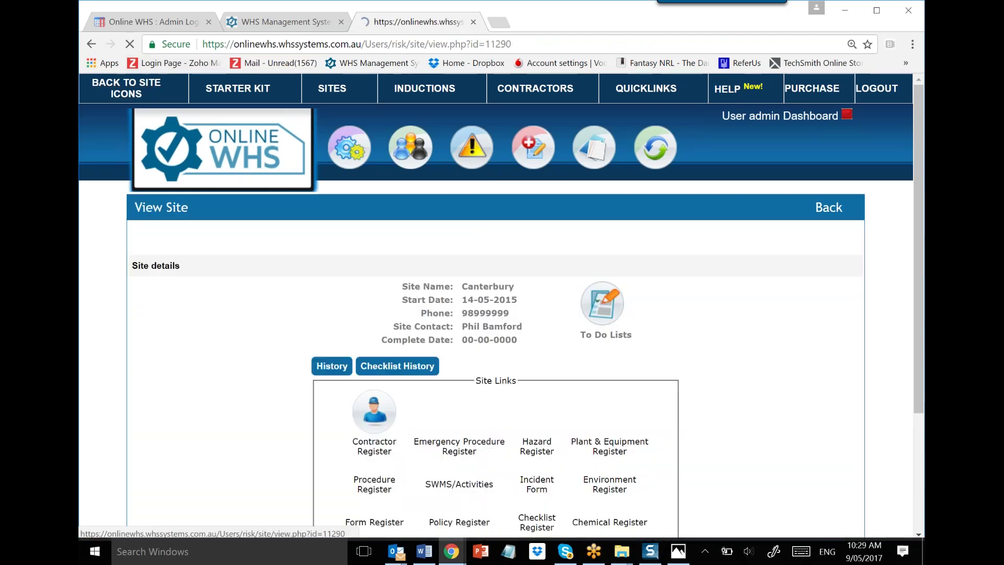
Step: Check the updated action's status in the Management admin panel's Action Register and return to the site page
scroll(496, 314, "down", 5)
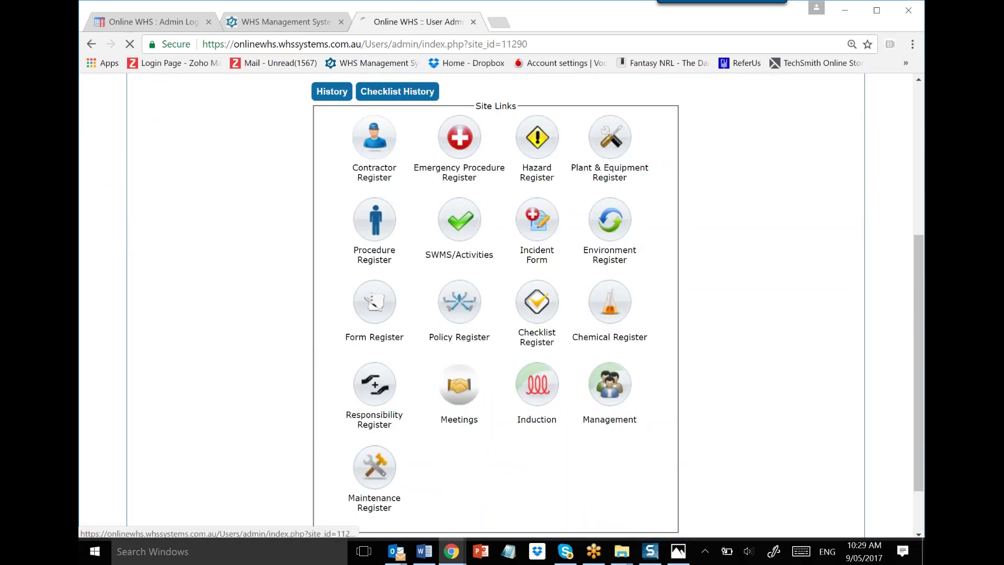
left_click(769, 364)
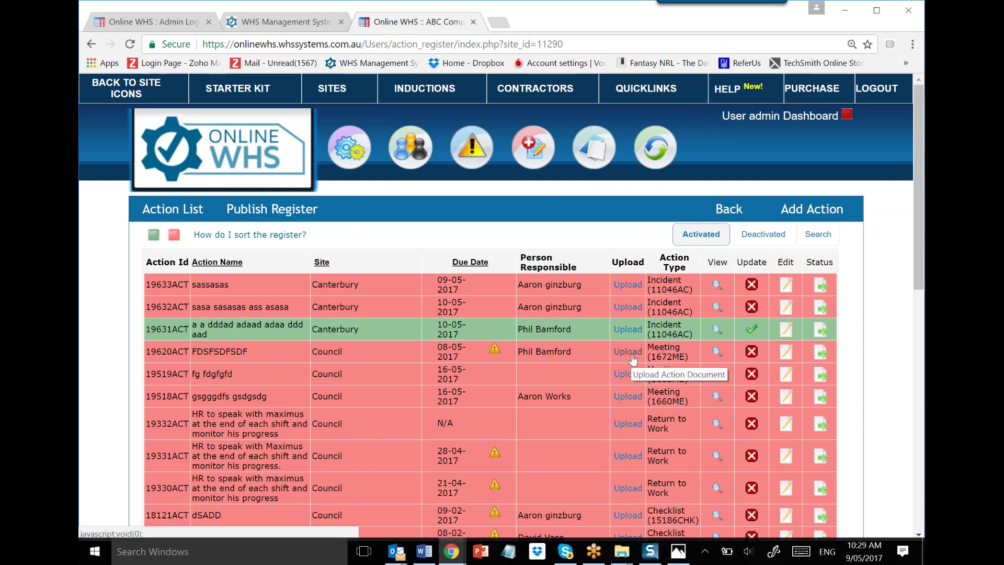
left_click(119, 96)
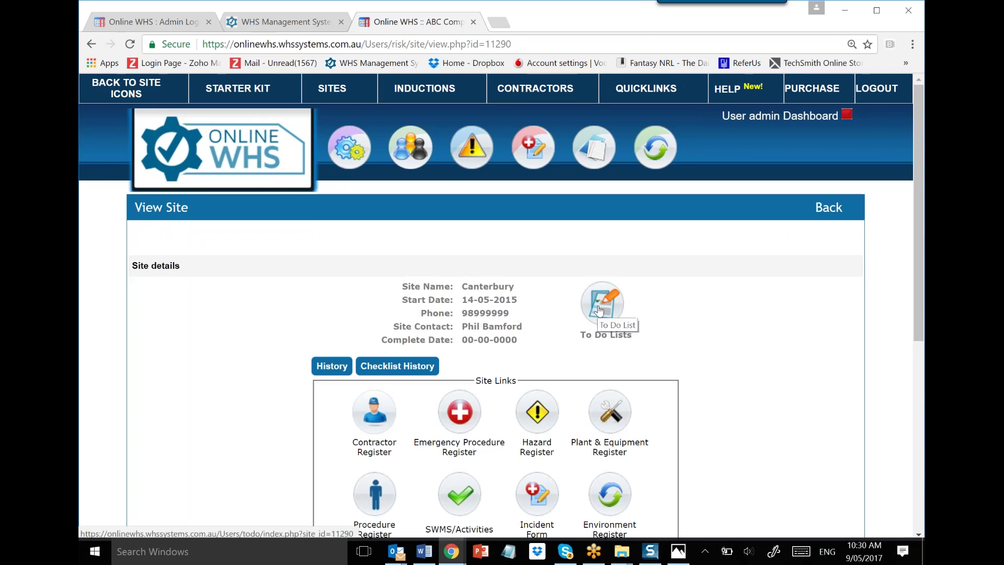
scroll(599, 310, "down", 1)
scroll(491, 203, "down", 1)
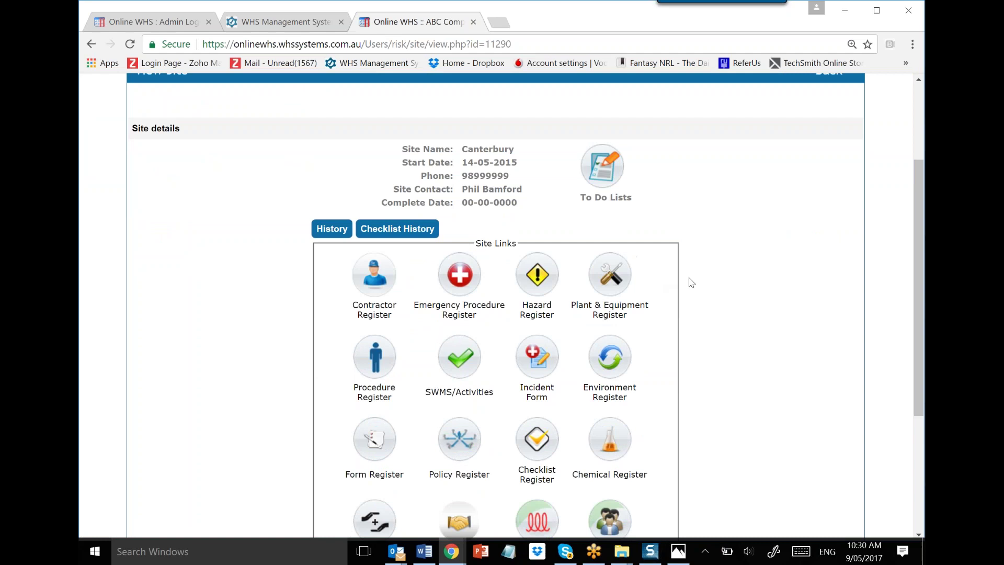
scroll(691, 283, "down", 1)
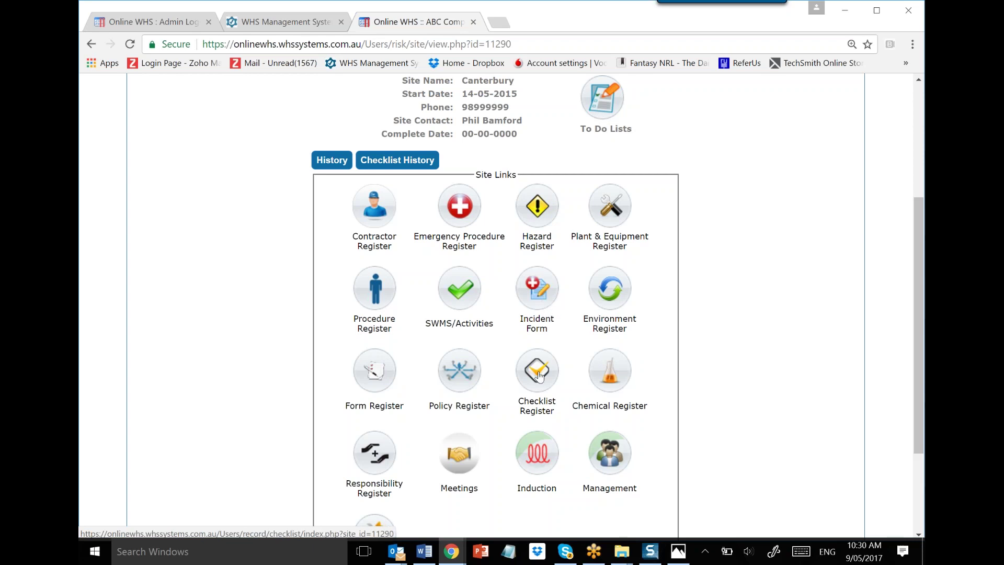
scroll(667, 354, "up", 4)
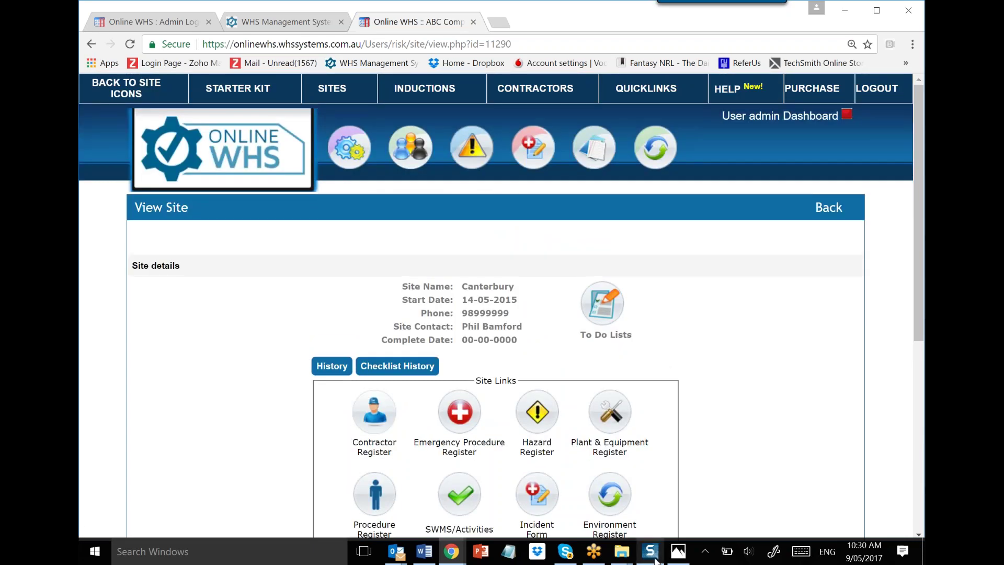
Step: Switch to Snagit Editor, view the "maintenance request plant" QR code poster and minimise the editor
left_click(657, 558)
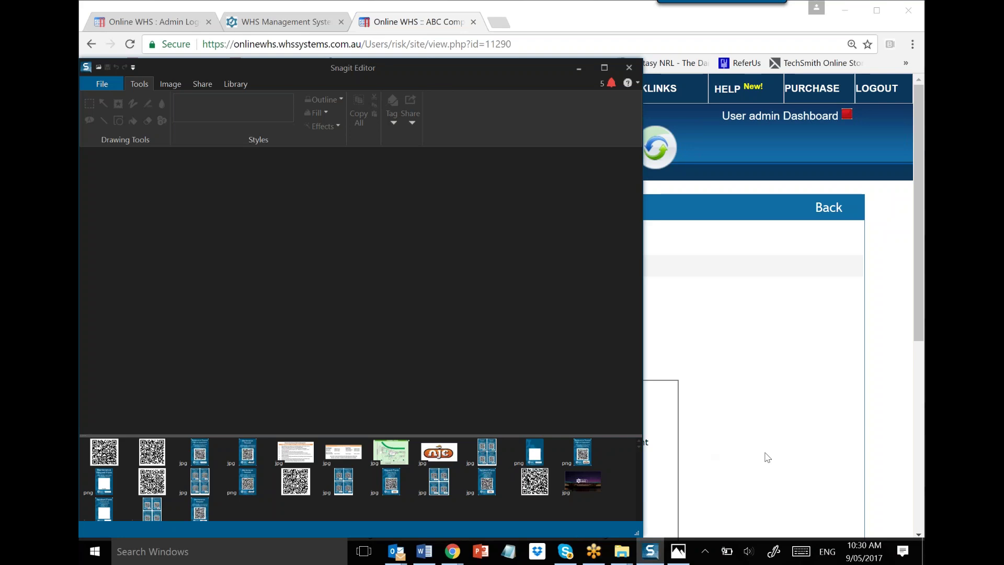
left_click(201, 454)
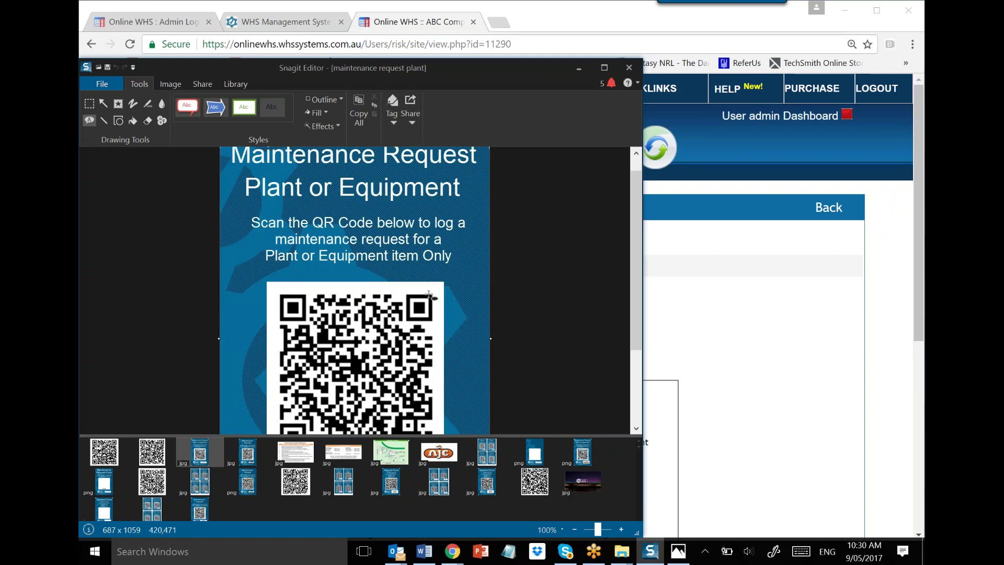
left_click(582, 68)
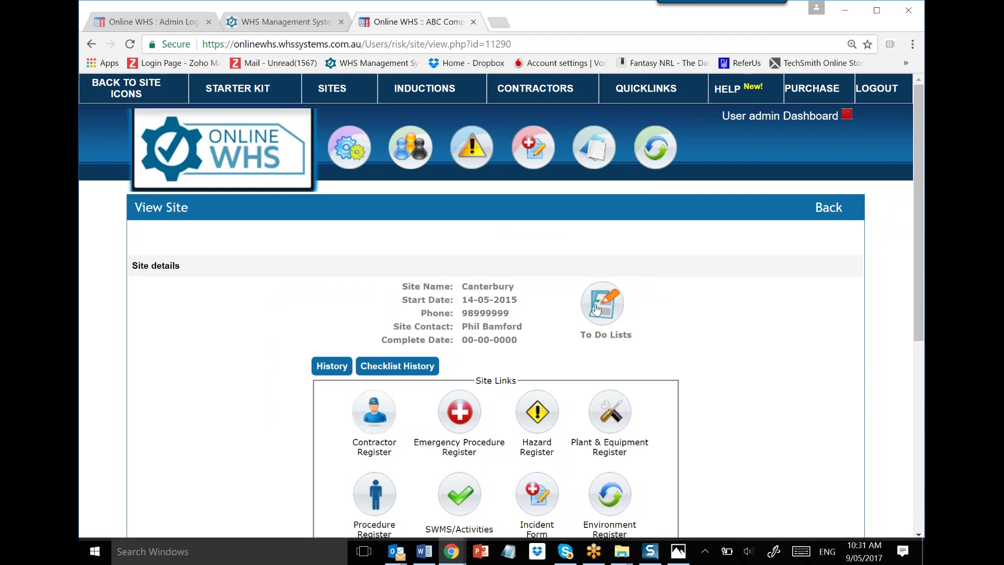
Step: Look over the Quicklinks page and open the Online WHS Support help site
scroll(628, 304, "down", 1)
scroll(653, 298, "up", 1)
left_click(646, 88)
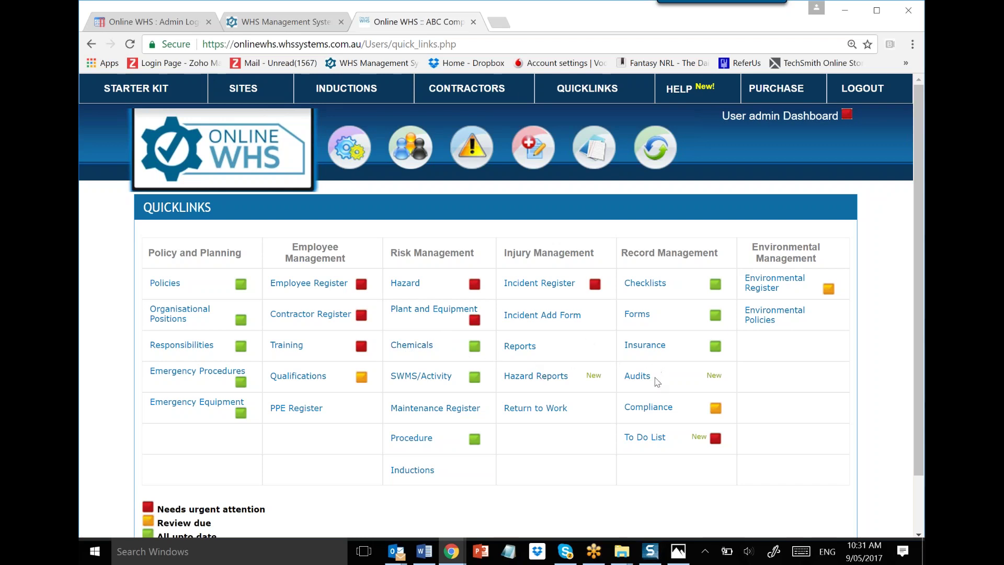
left_click(680, 91)
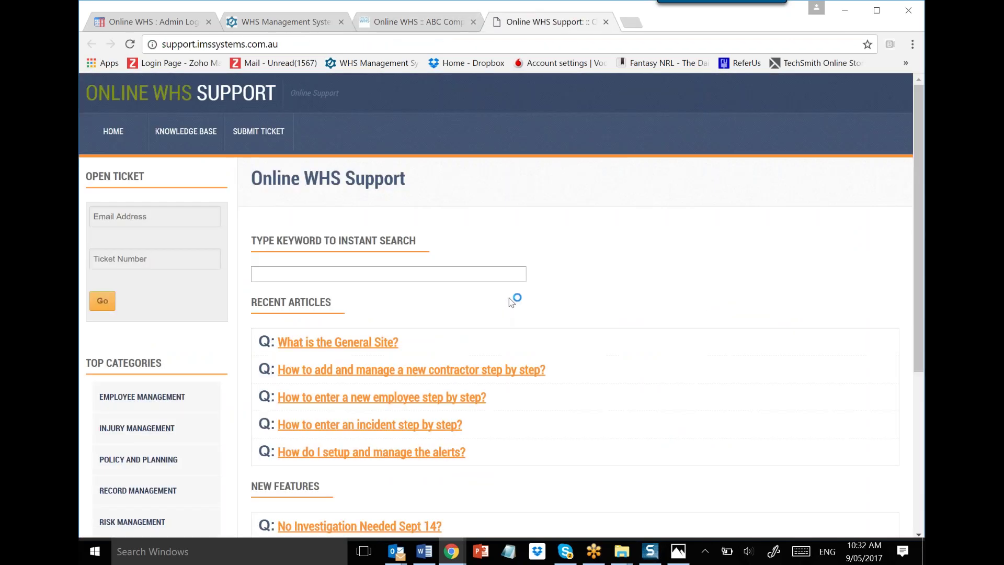
Step: Search the support site for "inci" and review the article "How do I record Accidents and Incidents" with its training video
left_click(343, 276)
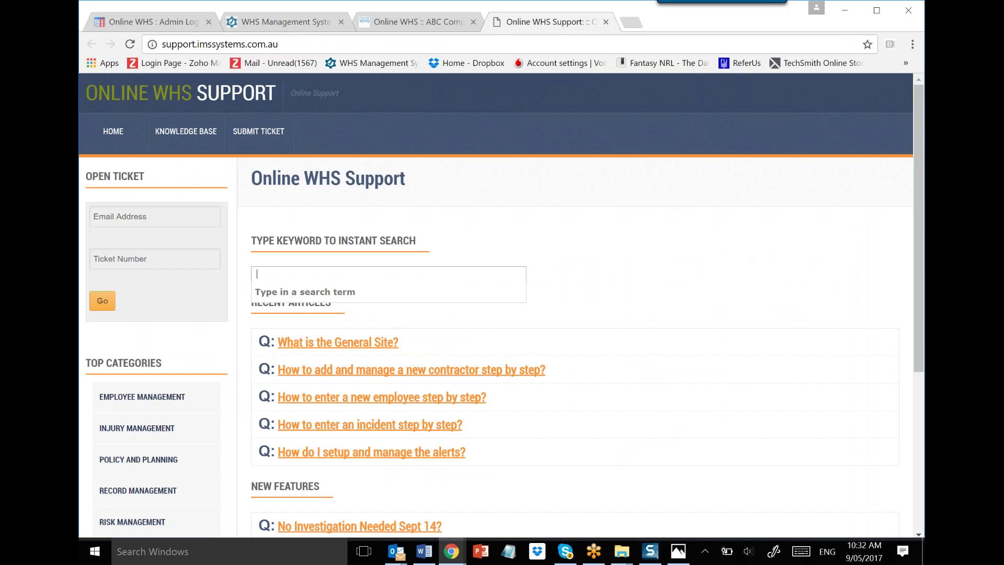
type("in")
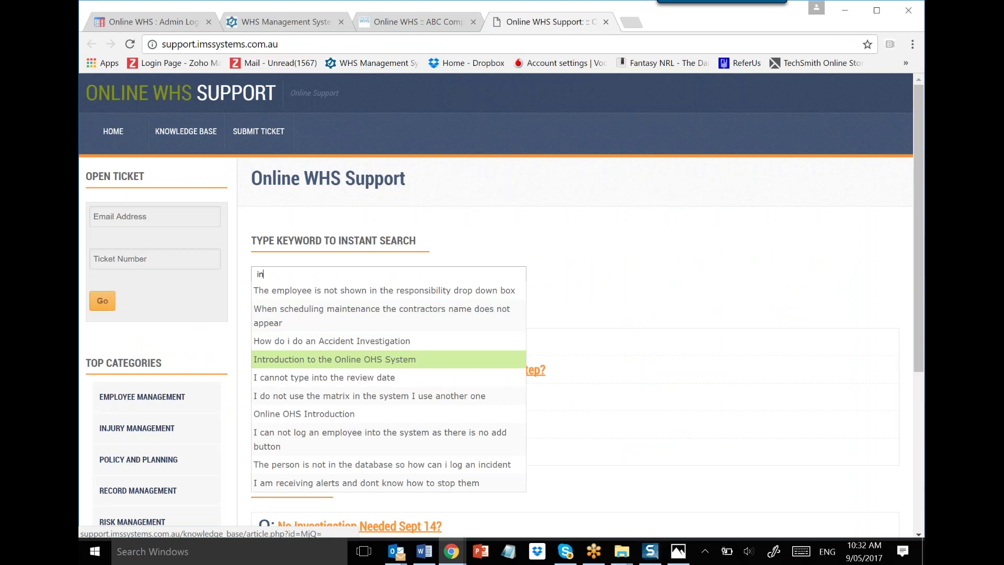
key("BackSpace")
key("BackSpace")
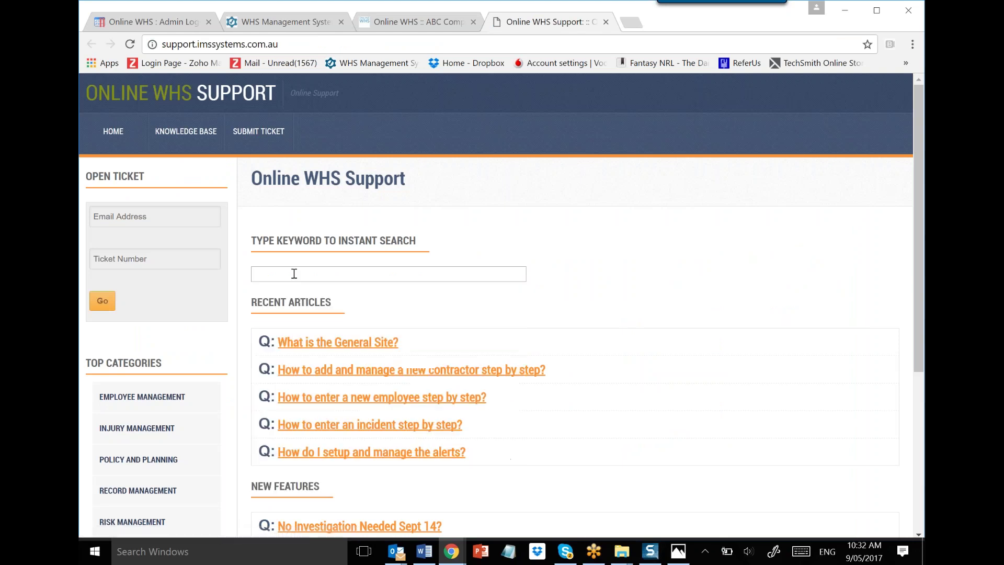
type("inci")
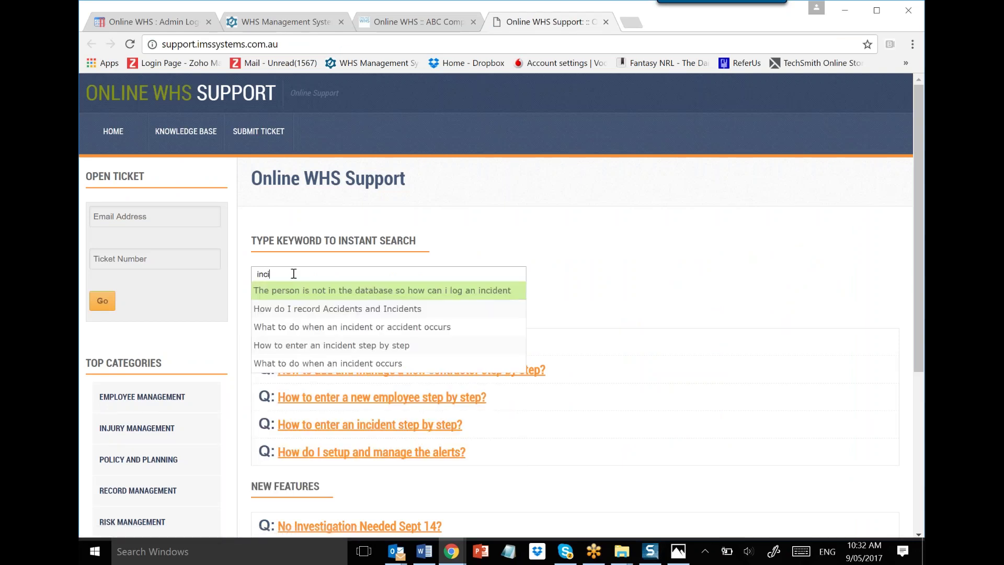
left_click(308, 314)
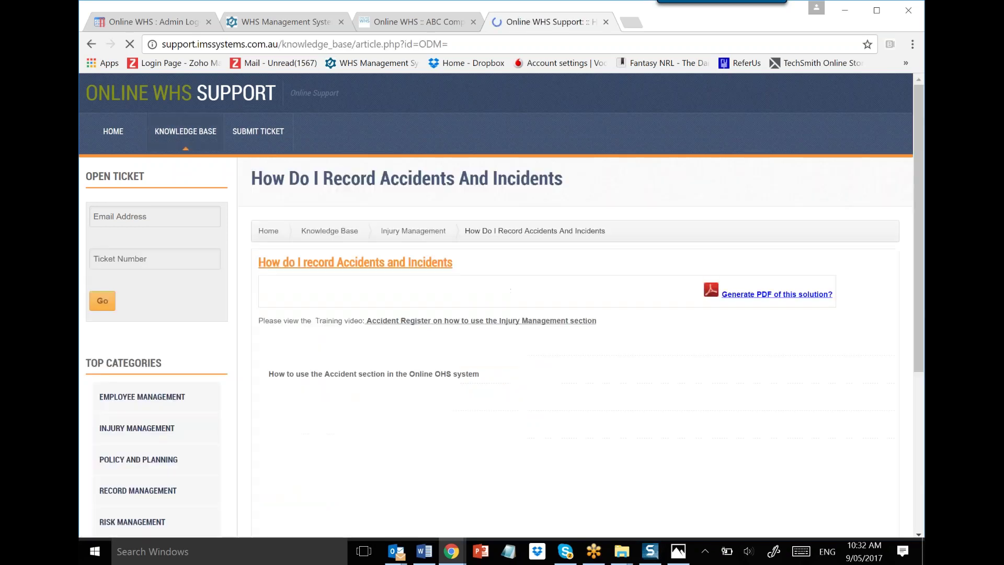
scroll(852, 375, "down", 3)
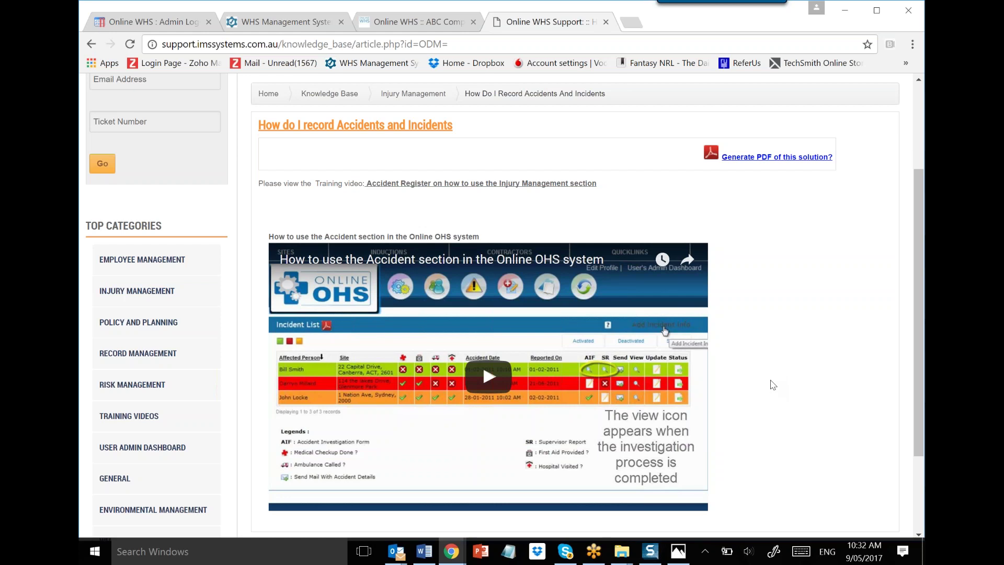
scroll(773, 385, "up", 3)
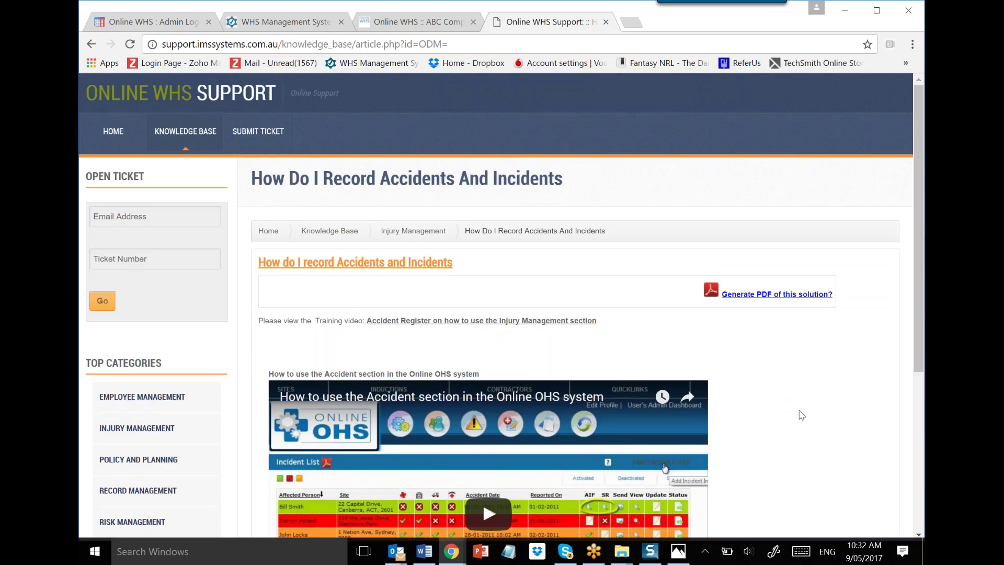
Step: Browse the Risk Management help category and review the article "There is no Hazard Type to select from"
scroll(167, 438, "down", 1)
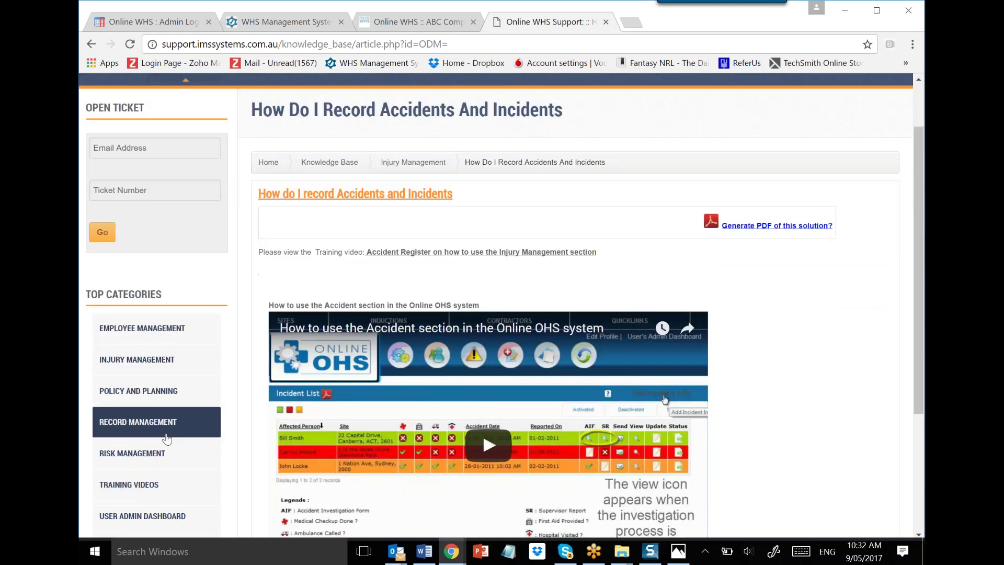
left_click(157, 458)
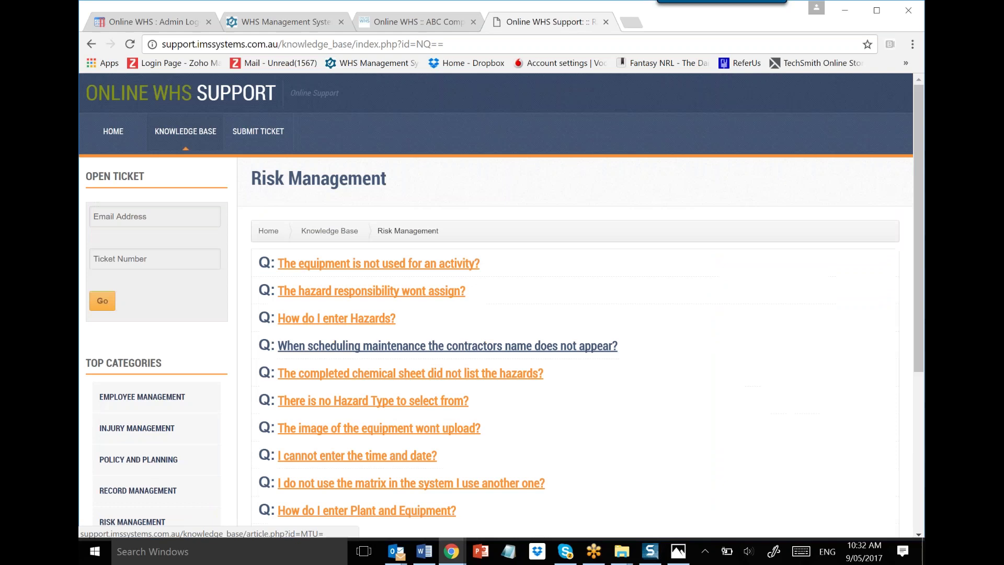
scroll(538, 285, "down", 2)
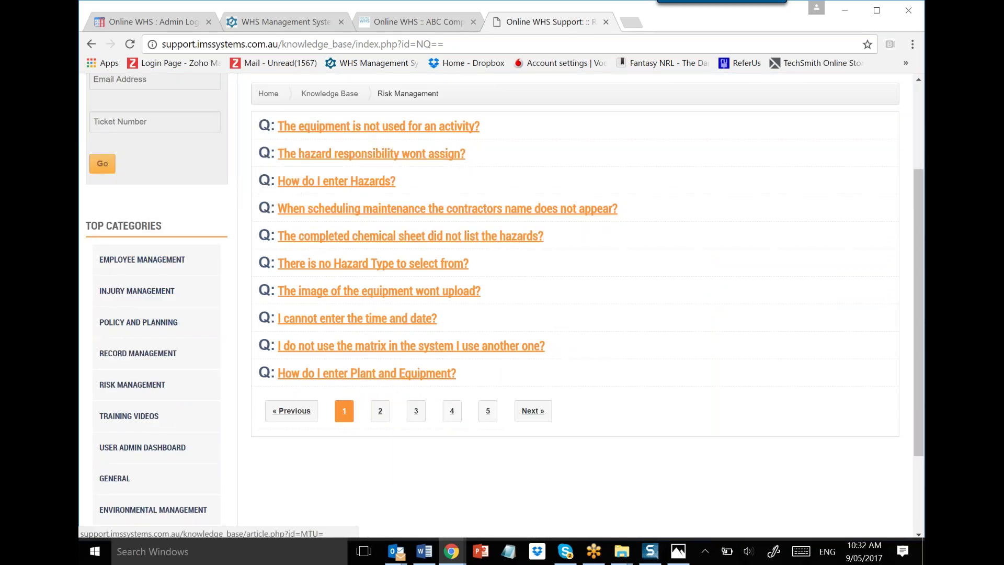
left_click(360, 265)
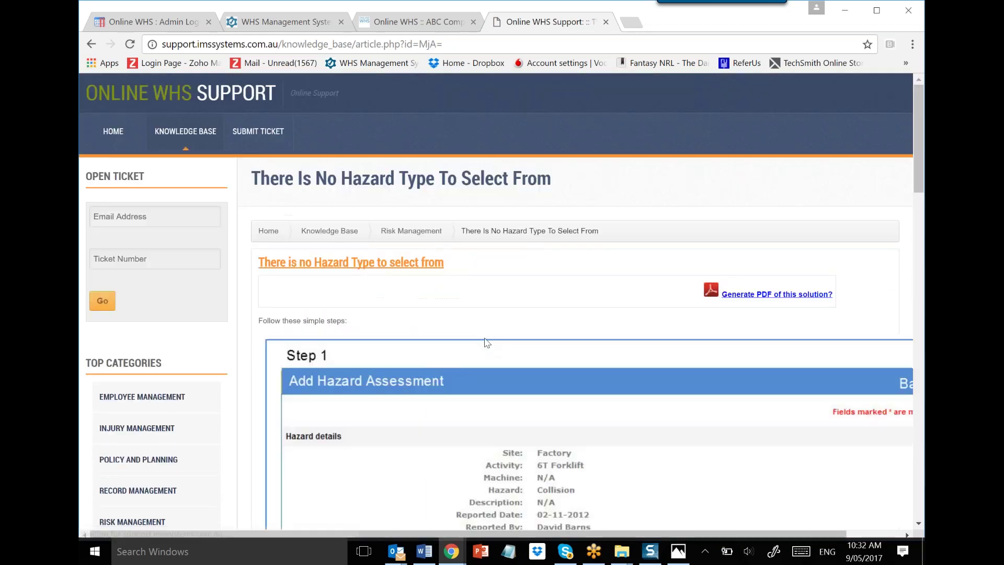
scroll(486, 343, "down", 5)
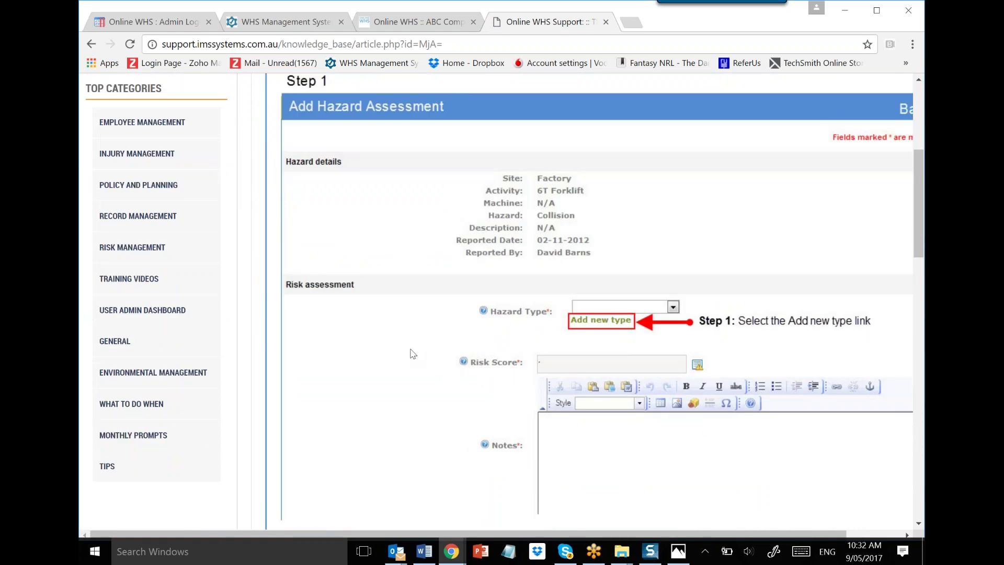
Step: Look over the list of articles in the Training Videos help category
left_click(146, 283)
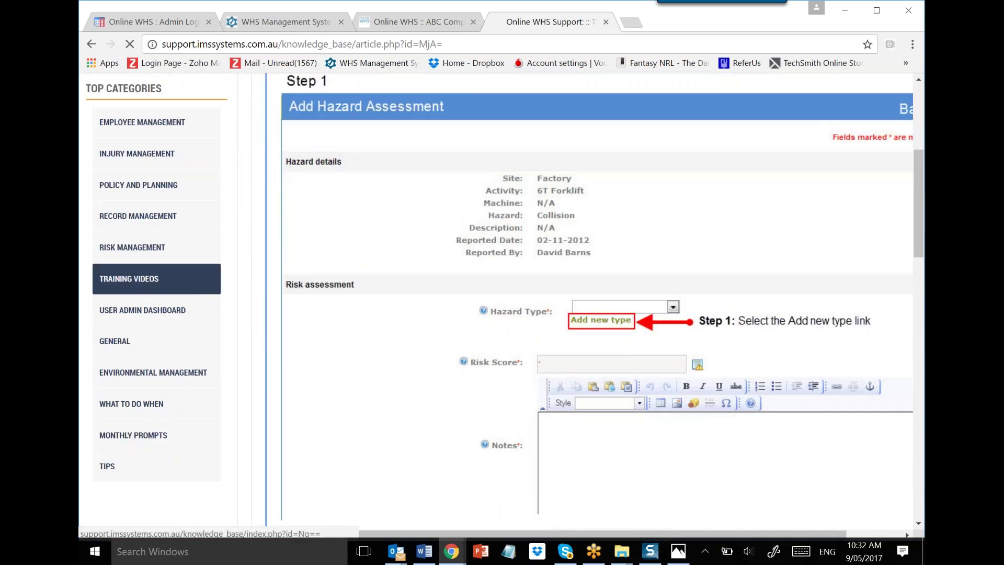
scroll(447, 314, "down", 1)
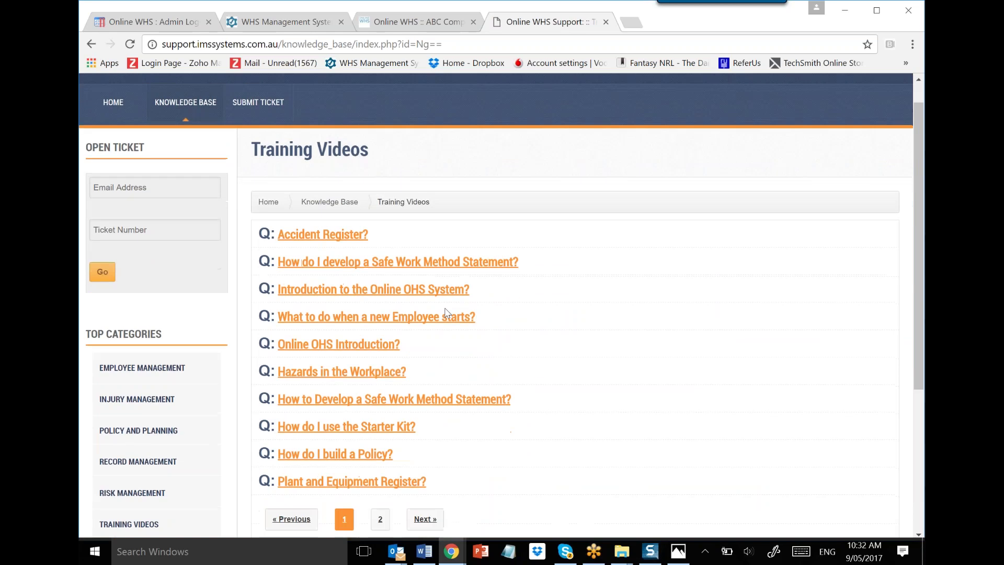
scroll(448, 314, "down", 1)
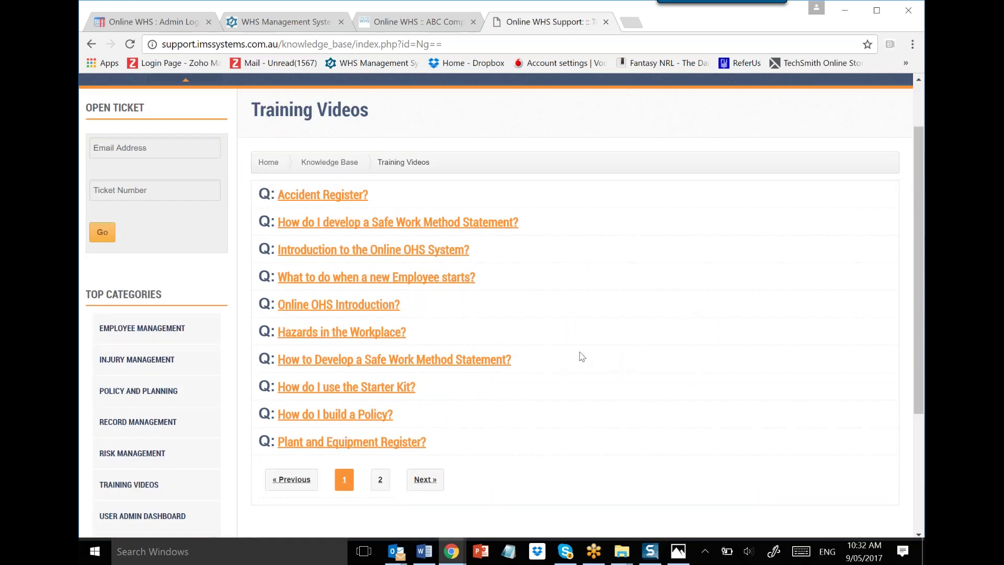
scroll(602, 323, "up", 2)
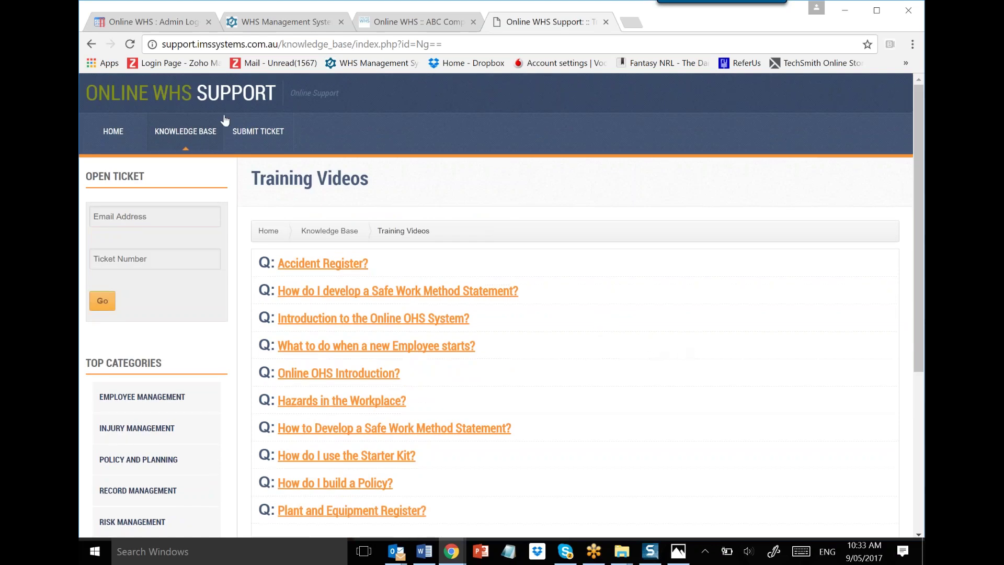
Step: Open the support site's ticket submission form and review all its fields, from First Name to Attach Document
left_click(257, 135)
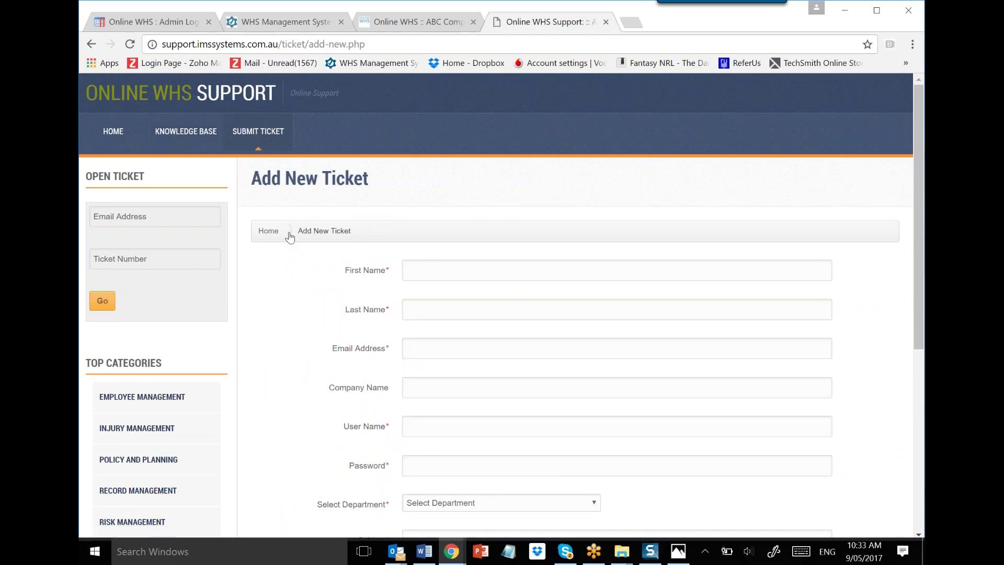
scroll(330, 309, "down", 2)
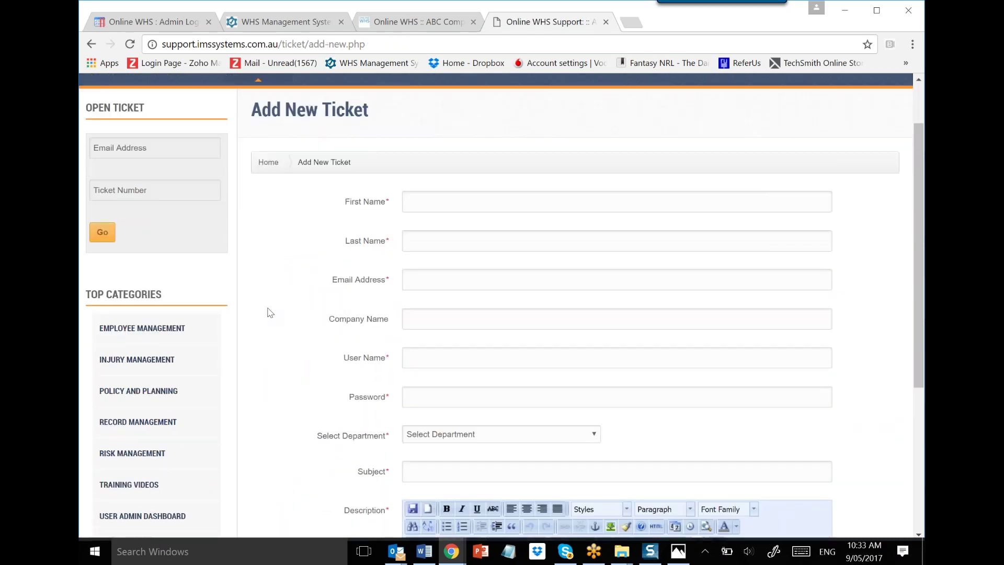
scroll(272, 309, "down", 1)
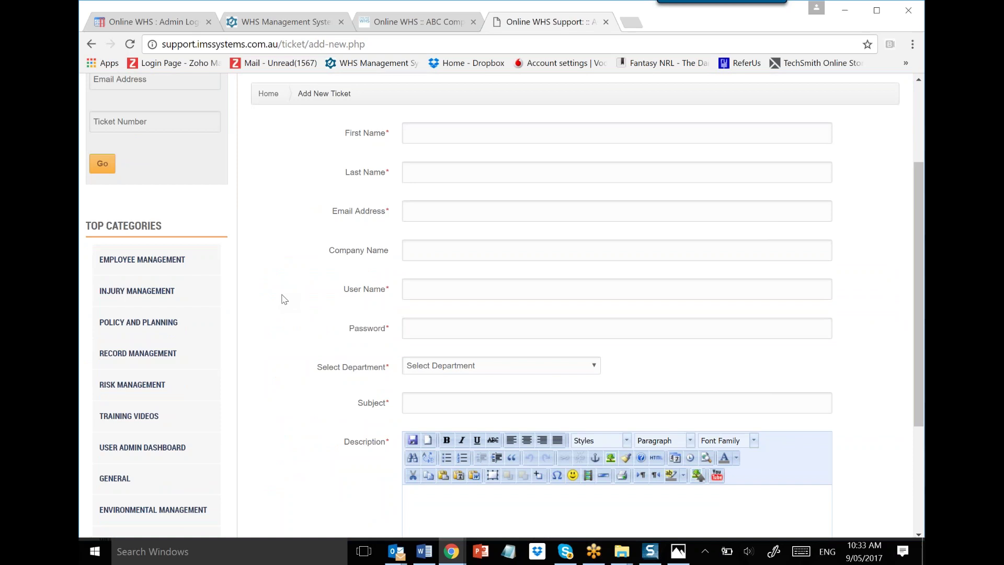
scroll(282, 296, "down", 3)
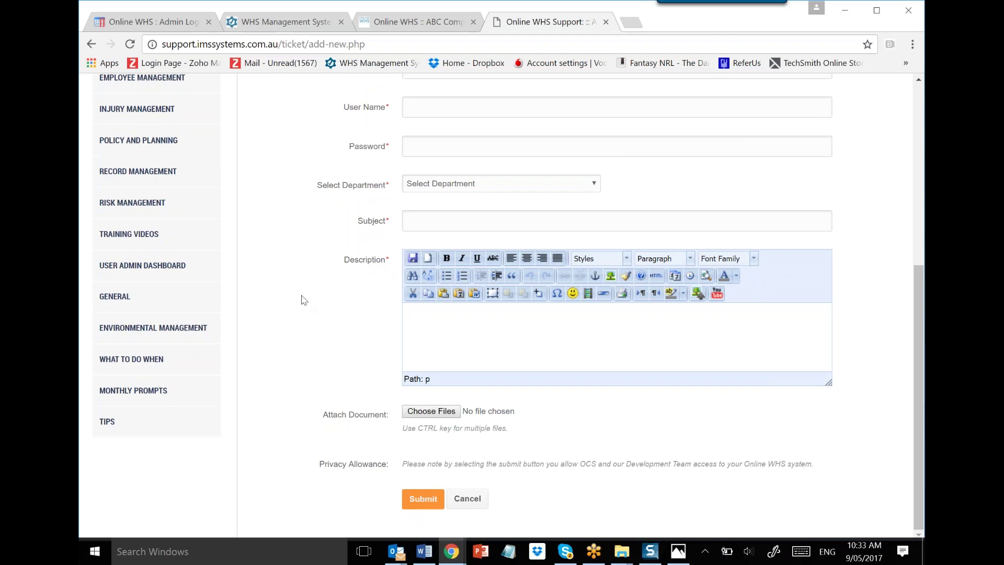
scroll(302, 295, "up", 6)
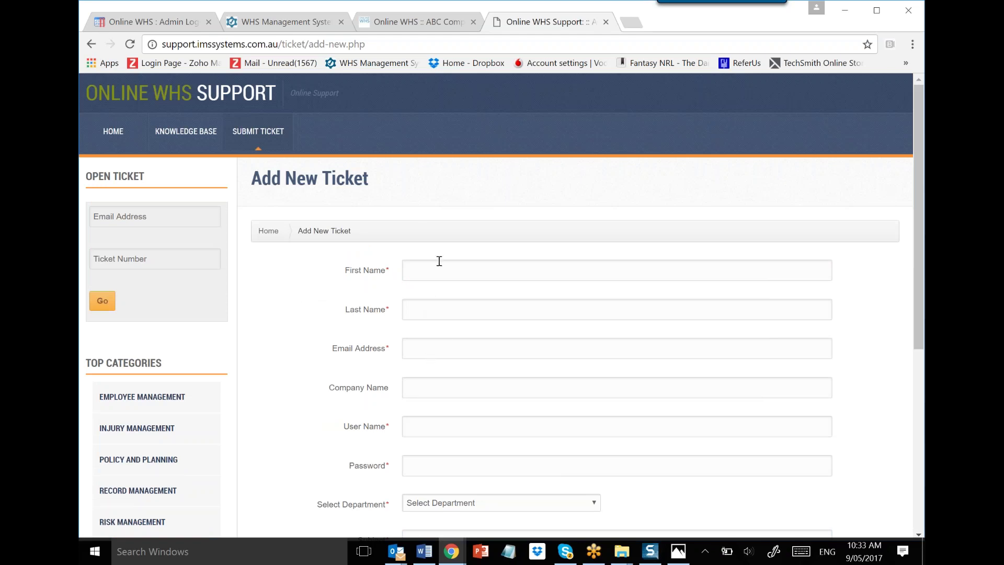
Step: Return to the Quicklinks page, view the "INCIDENT FORM chess" QR code image from the chess folder, and minimise the image and folder windows
left_click(419, 22)
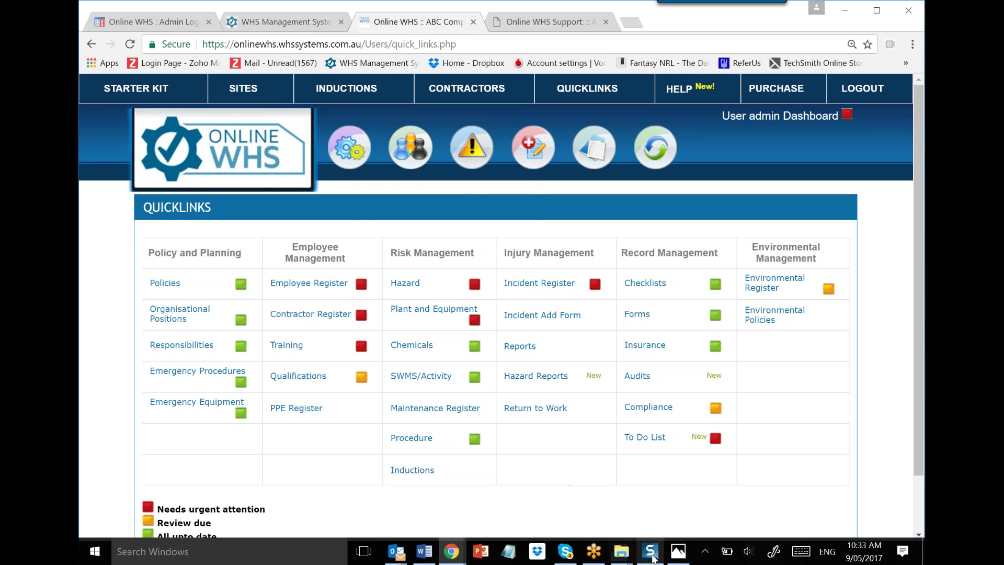
left_click(621, 551)
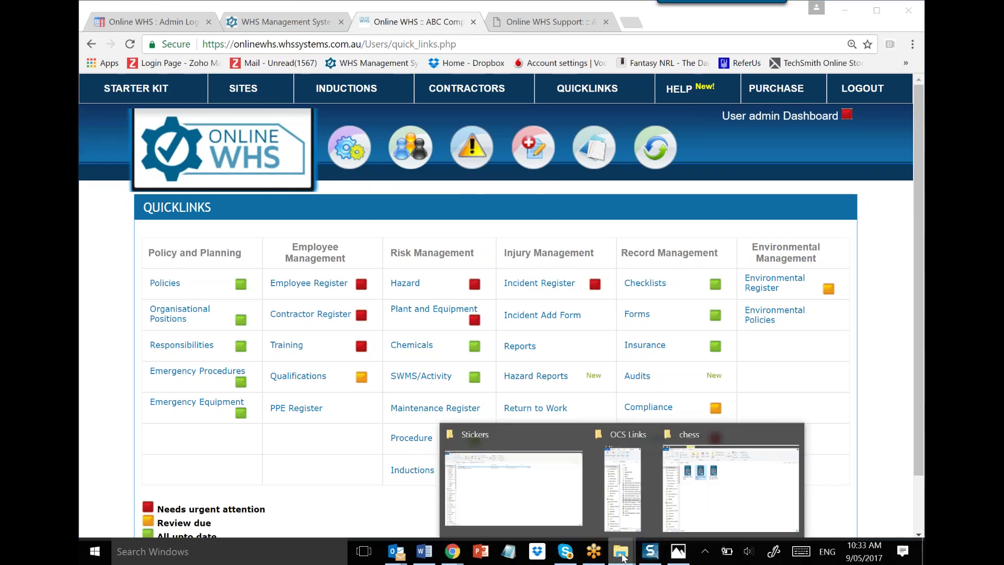
left_click(753, 504)
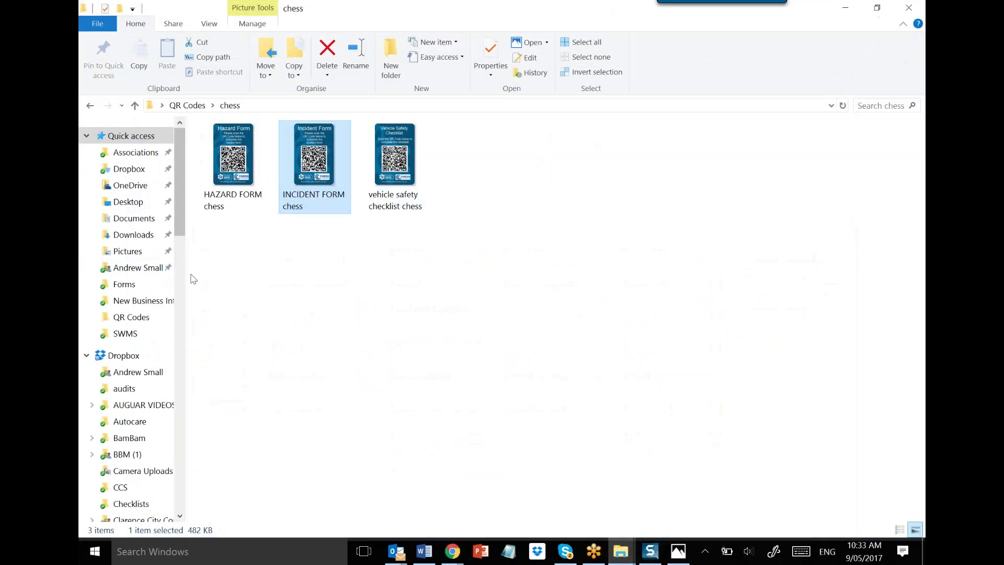
double_click(310, 165)
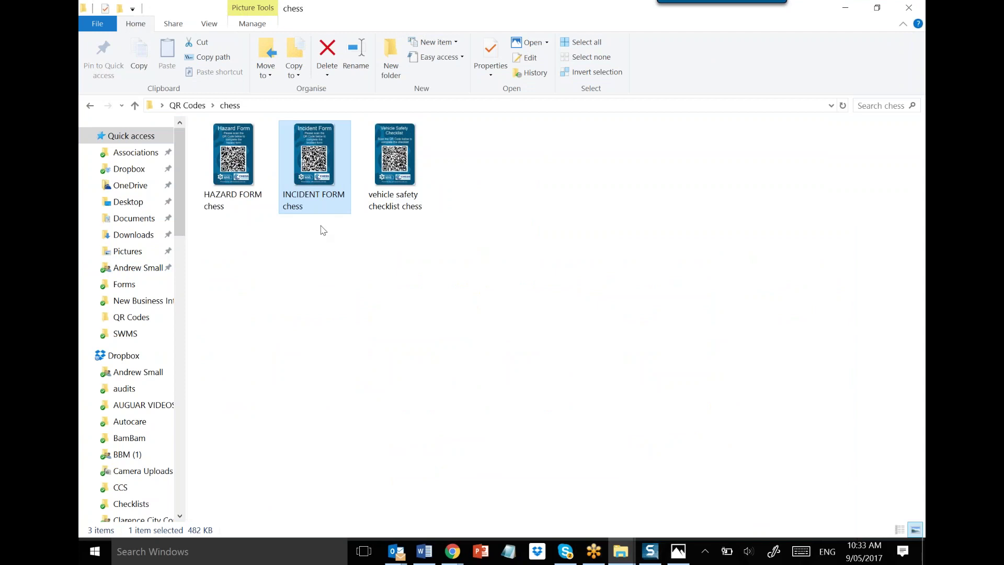
scroll(584, 250, "up", 1)
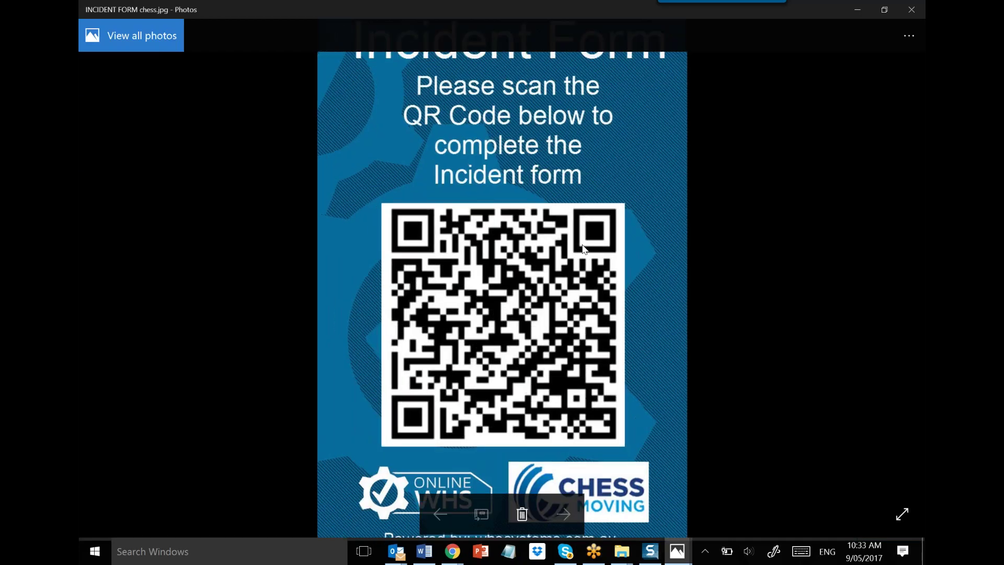
scroll(584, 249, "down", 1)
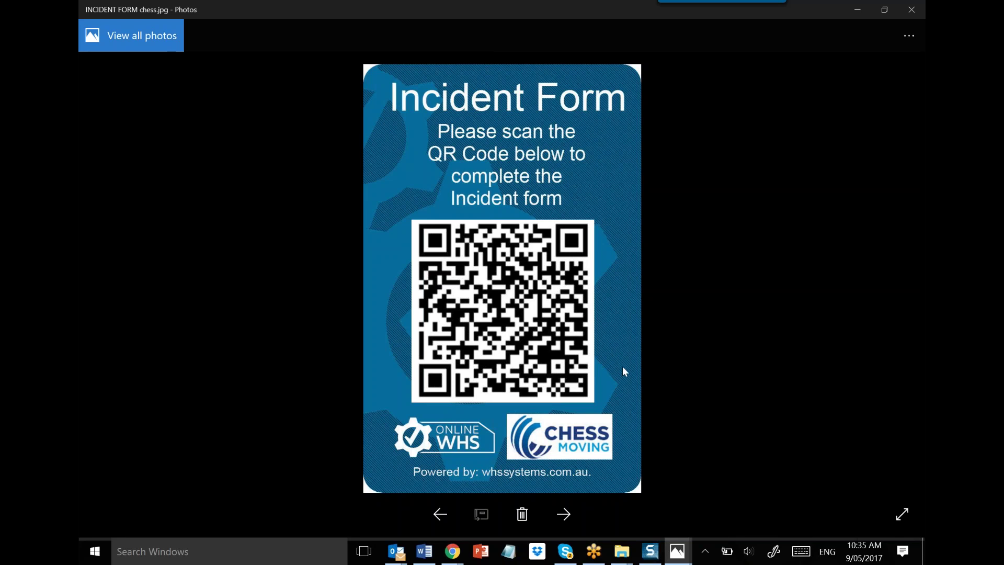
left_click(862, 10)
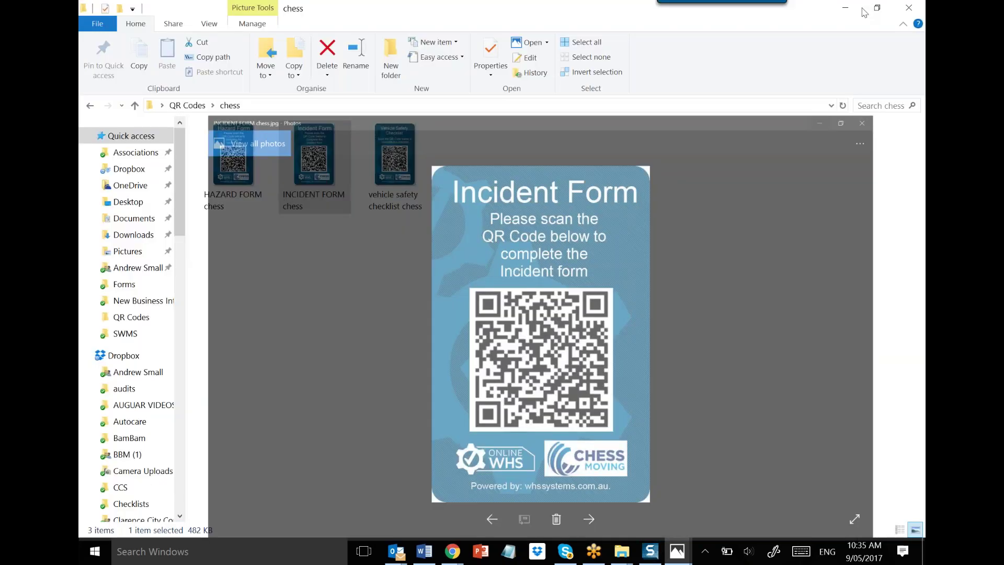
left_click(845, 7)
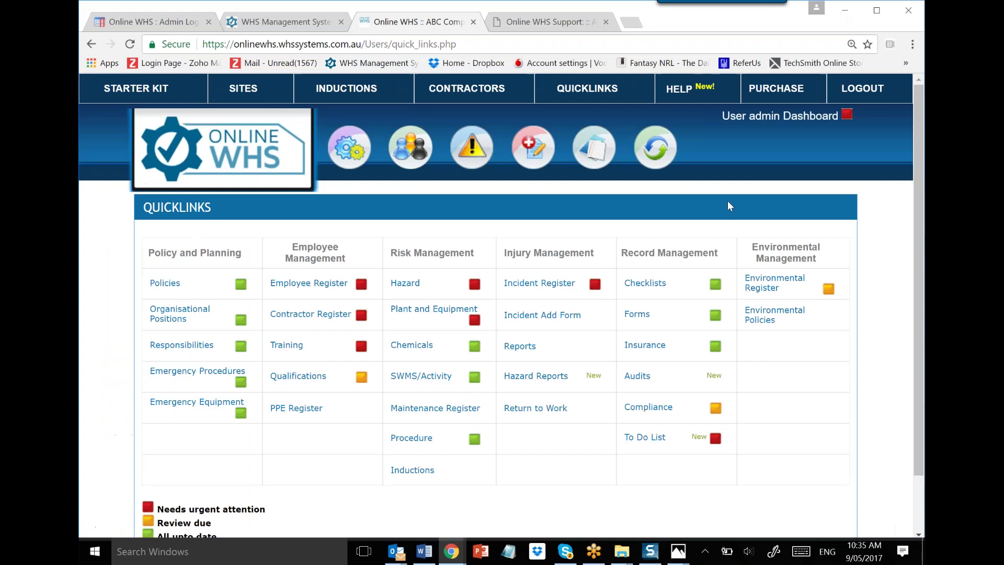
Step: Open the User admin Dashboard and view its alert settings
left_click(772, 115)
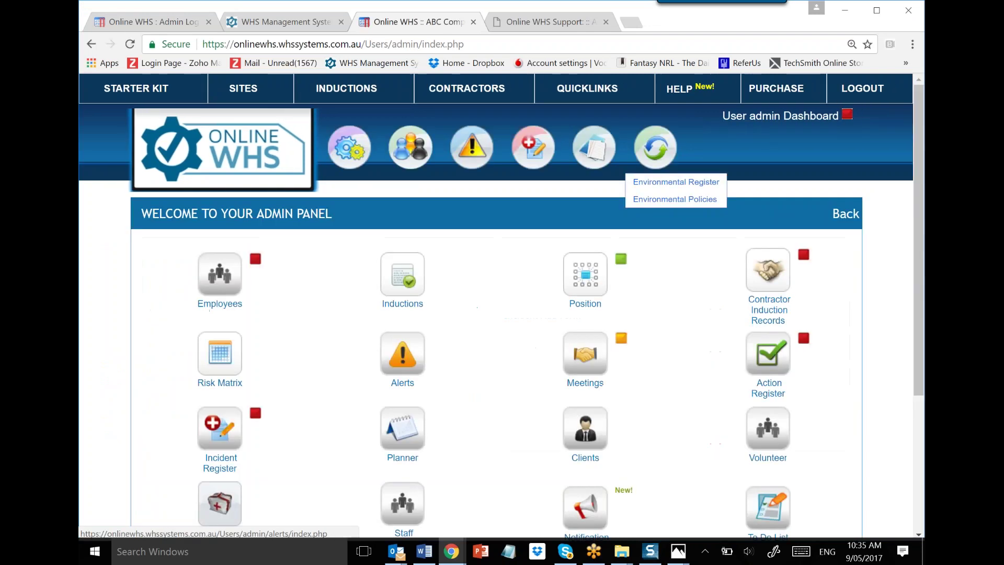
left_click(400, 349)
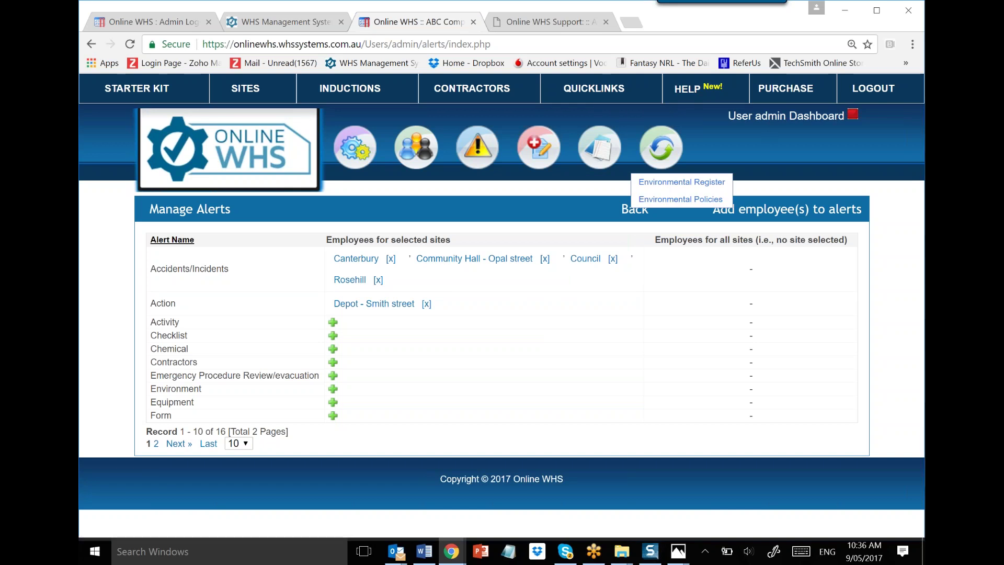
Step: Open the Canterbury site from the site list and bring up its site links
left_click(249, 90)
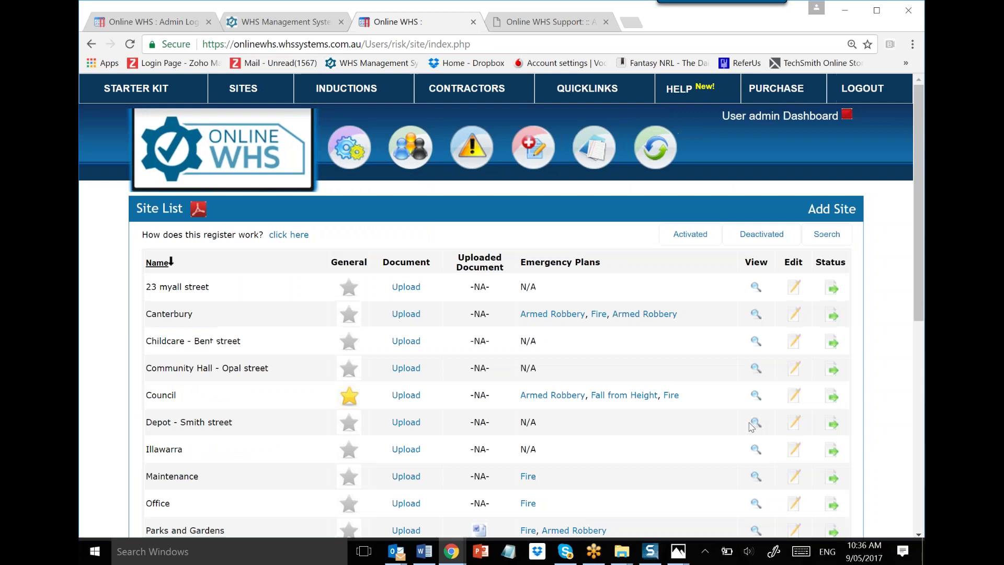
left_click(755, 314)
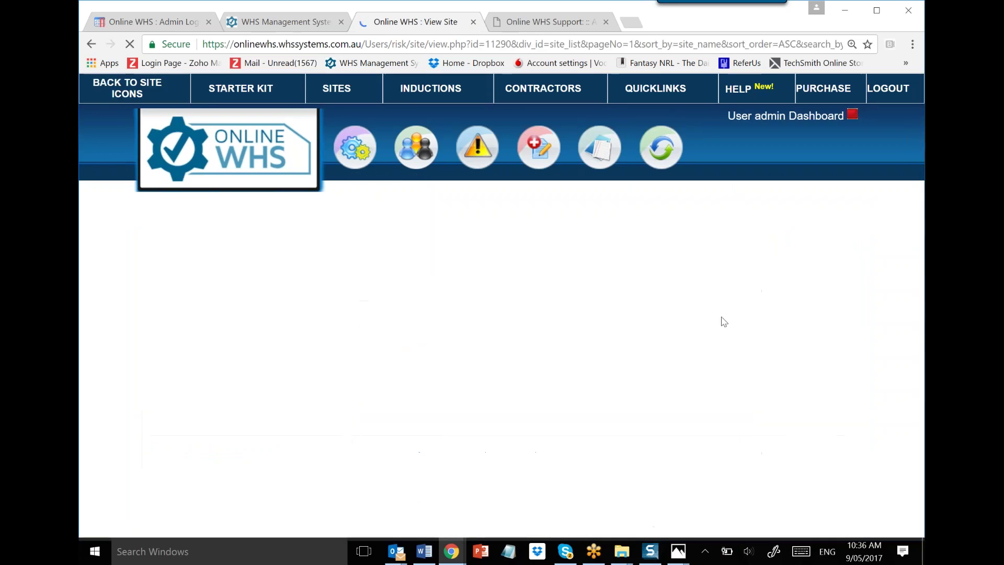
scroll(782, 374, "down", 3)
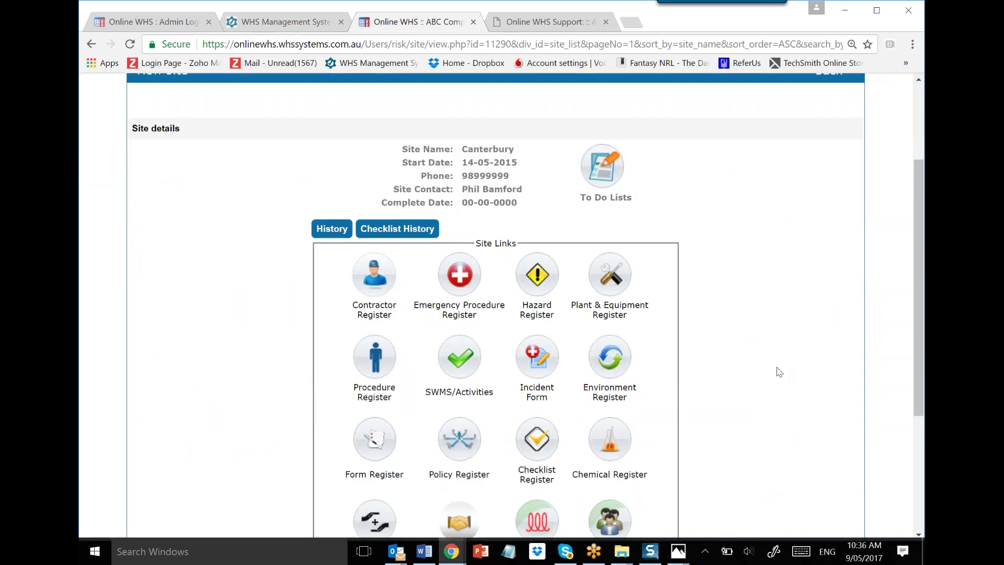
scroll(780, 371, "down", 1)
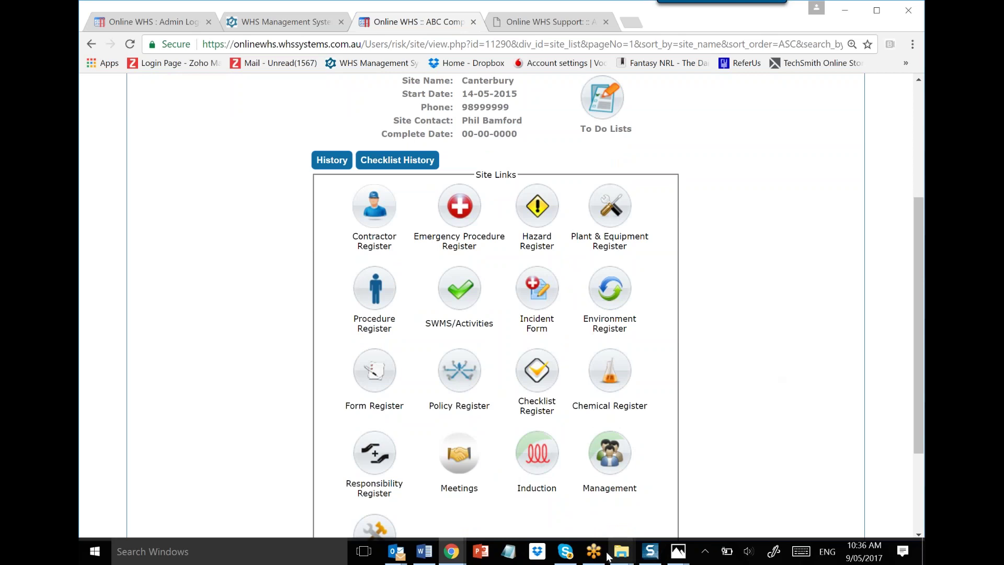
Step: Open the Public Pages register in Building Management from the Canterbury site's Management admin panel
left_click(614, 447)
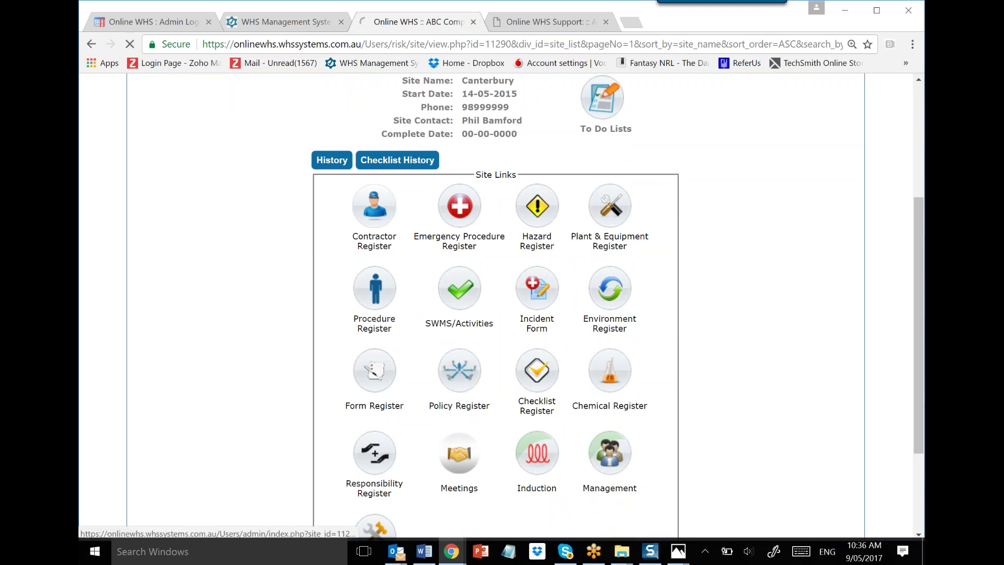
scroll(627, 458, "down", 2)
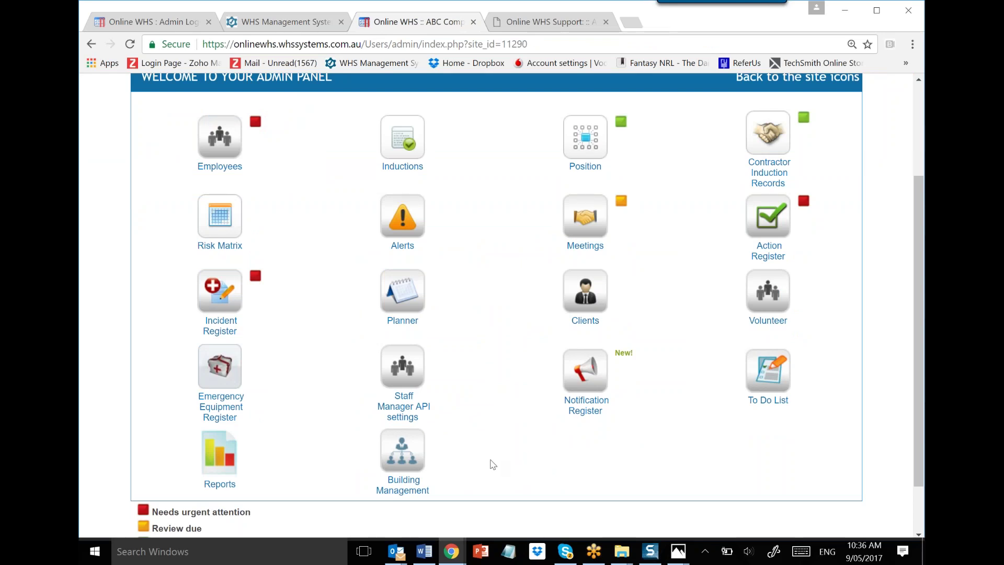
left_click(405, 453)
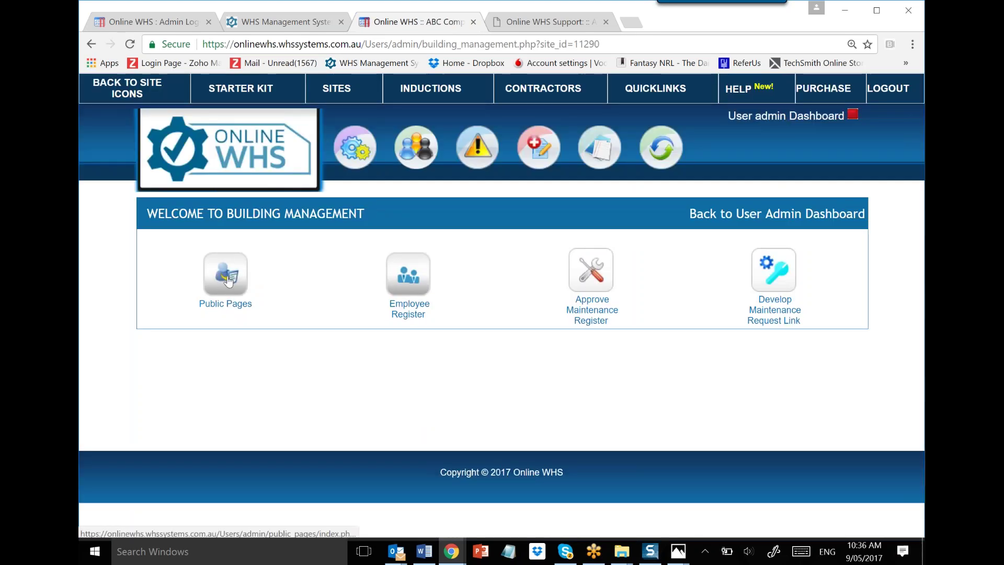
left_click(228, 281)
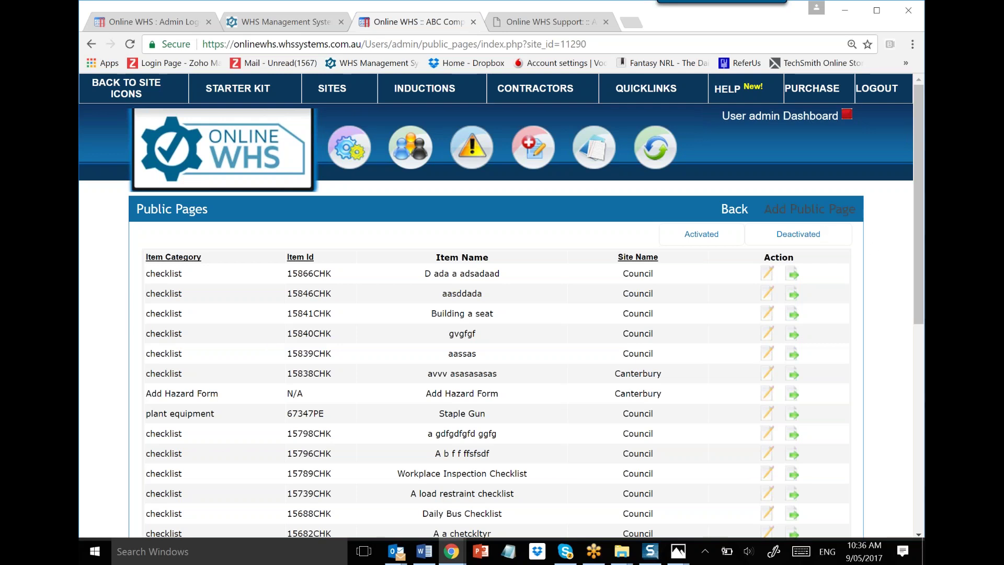
Step: Try to add a public page for the Canterbury site's Contractor Pre-Qualification Checklist, using the Checklist item type
left_click(809, 209)
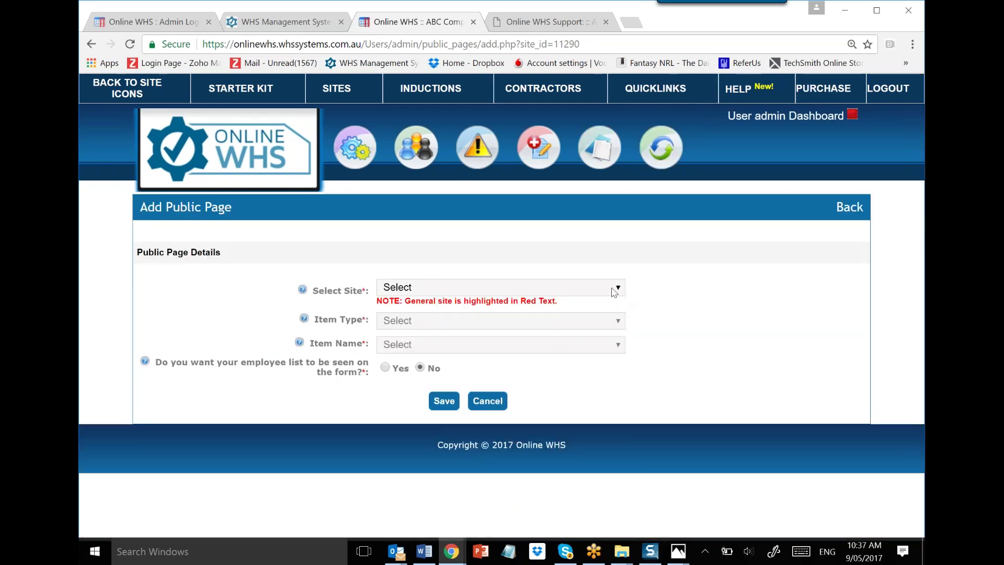
left_click(614, 288)
left_click(439, 328)
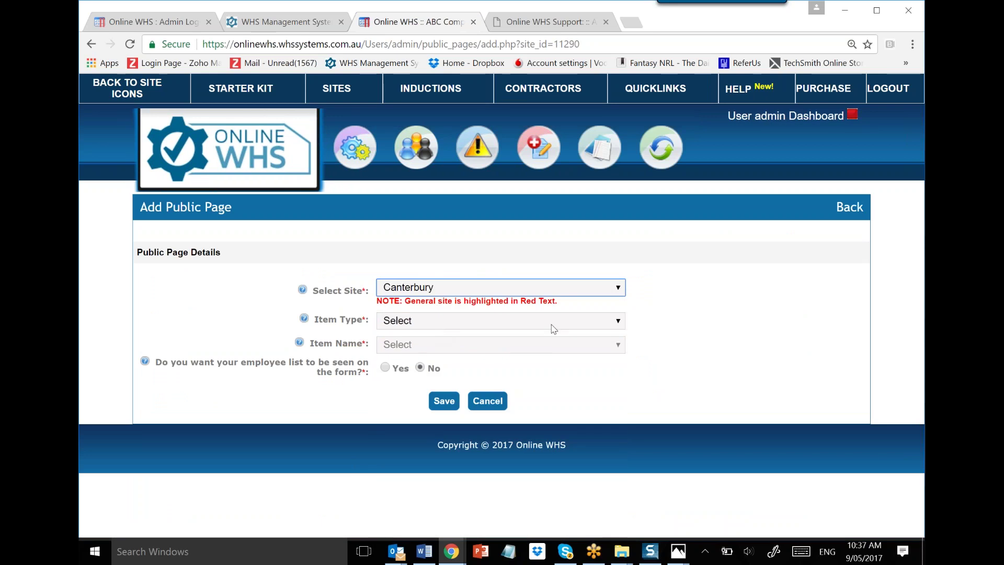
left_click(597, 322)
left_click(442, 349)
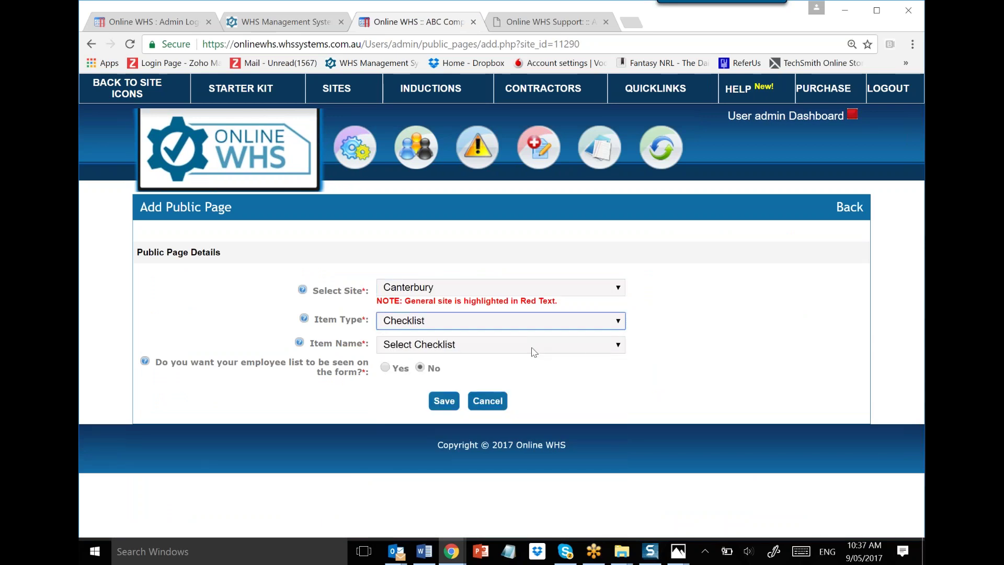
left_click(619, 345)
left_click(440, 399)
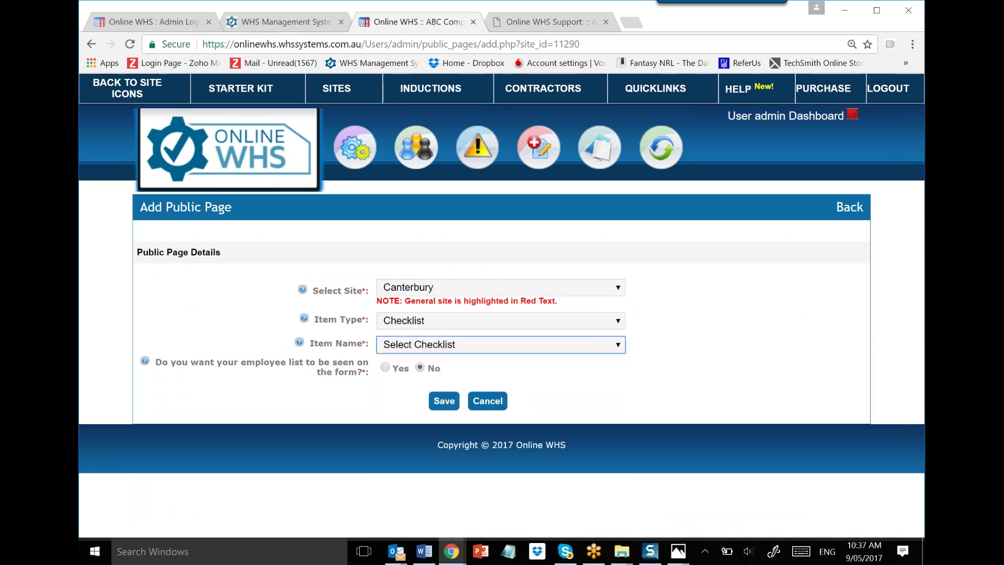
left_click(574, 351)
left_click(442, 411)
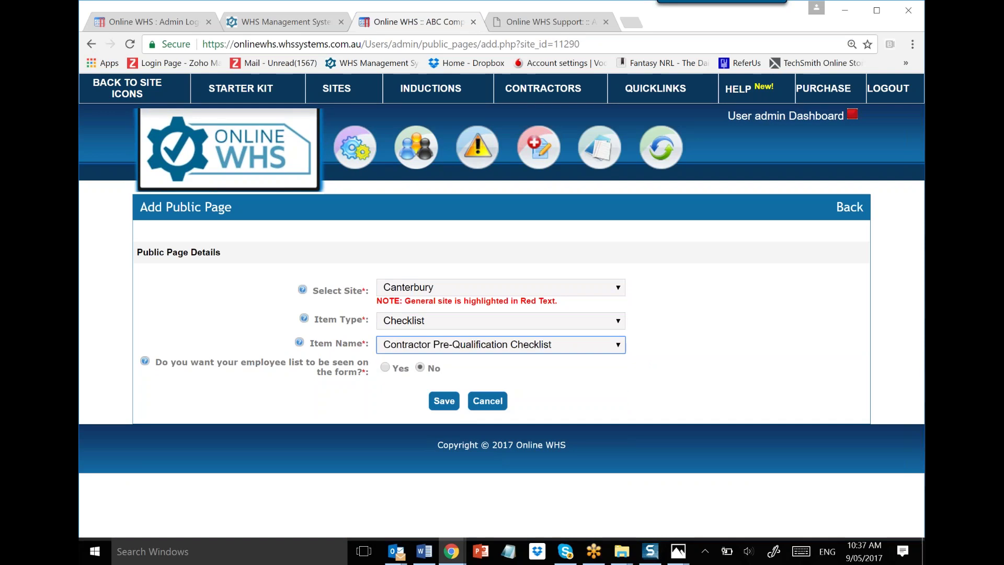
left_click(444, 402)
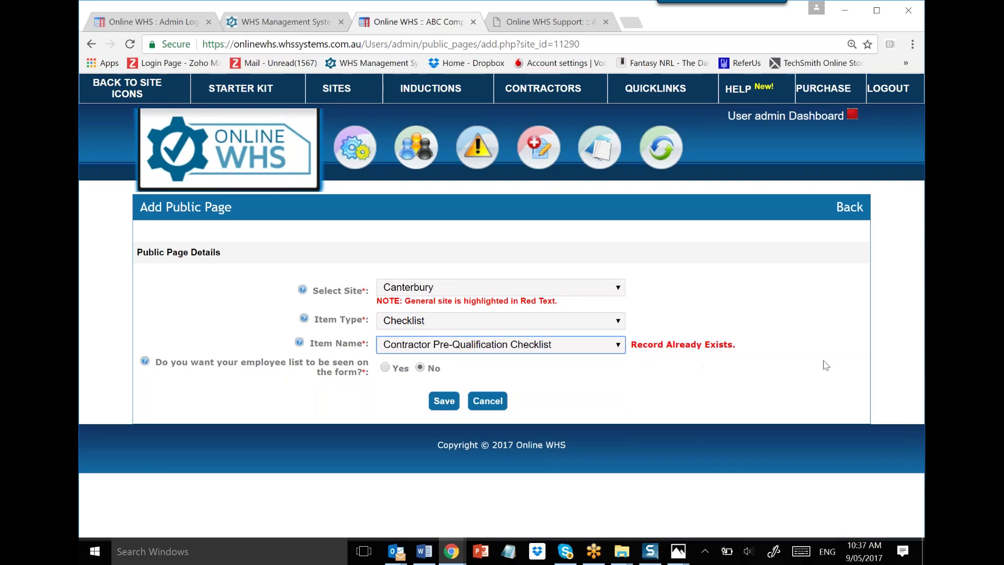
left_click(488, 402)
Step: Open the Checklists register and view the details, QR code and items of "A Big Truck checklist"
mouse_move(599, 150)
left_click(587, 182)
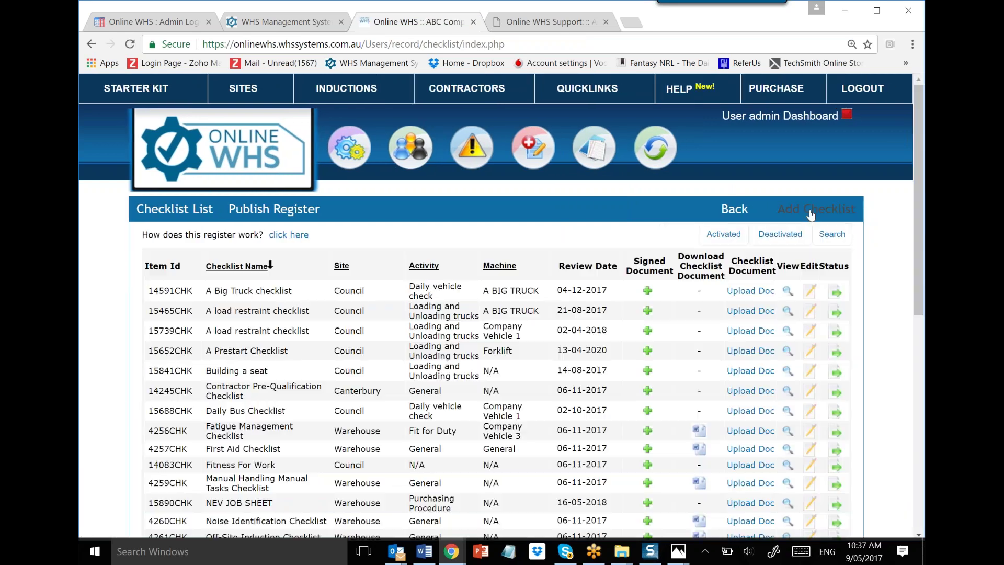
left_click(788, 296)
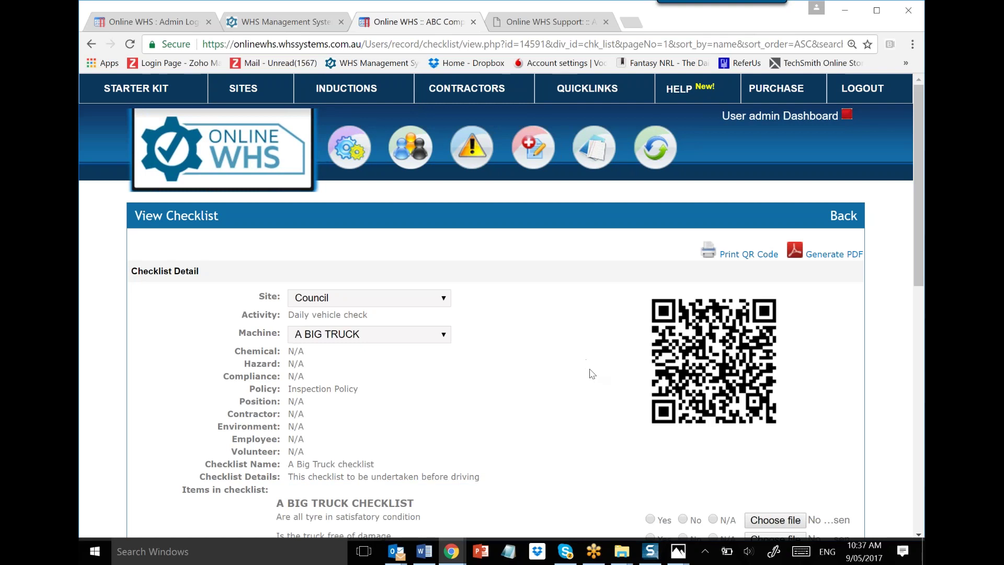
scroll(591, 373, "down", 1)
scroll(614, 357, "down", 1)
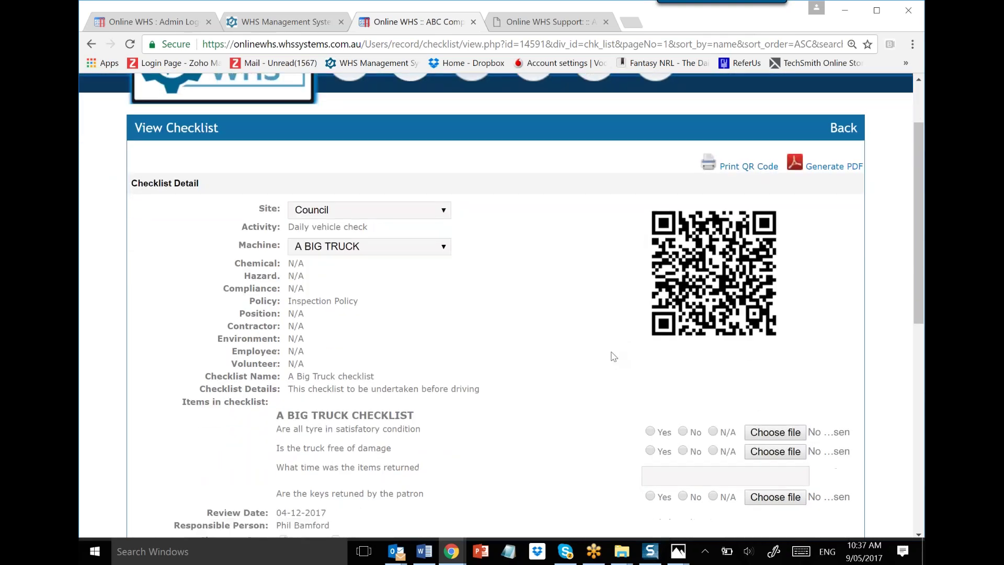
scroll(614, 356, "down", 1)
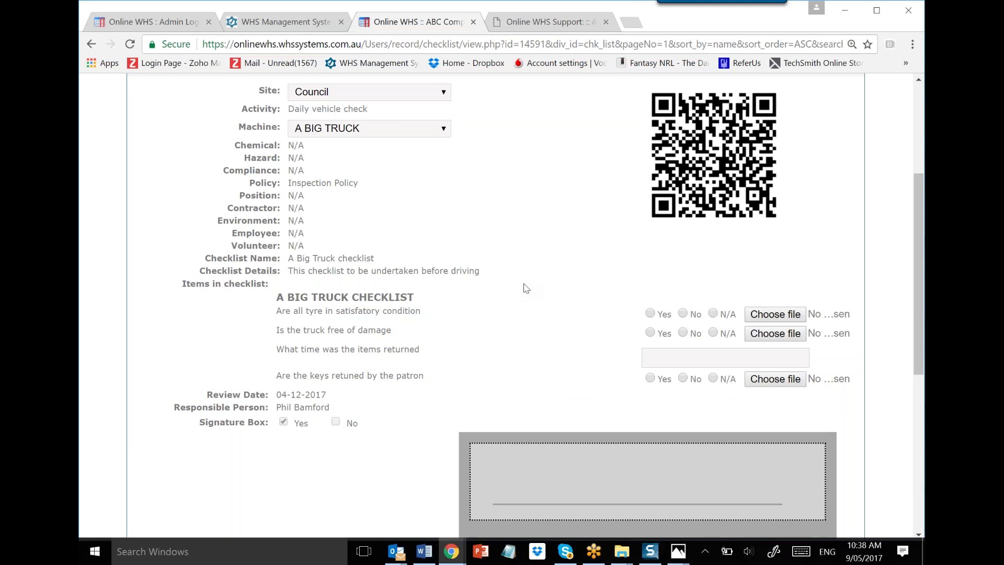
Step: Set the viewed checklist's machine to Company Vehicle 1 and switch its site to Childcare Bent street
left_click(442, 134)
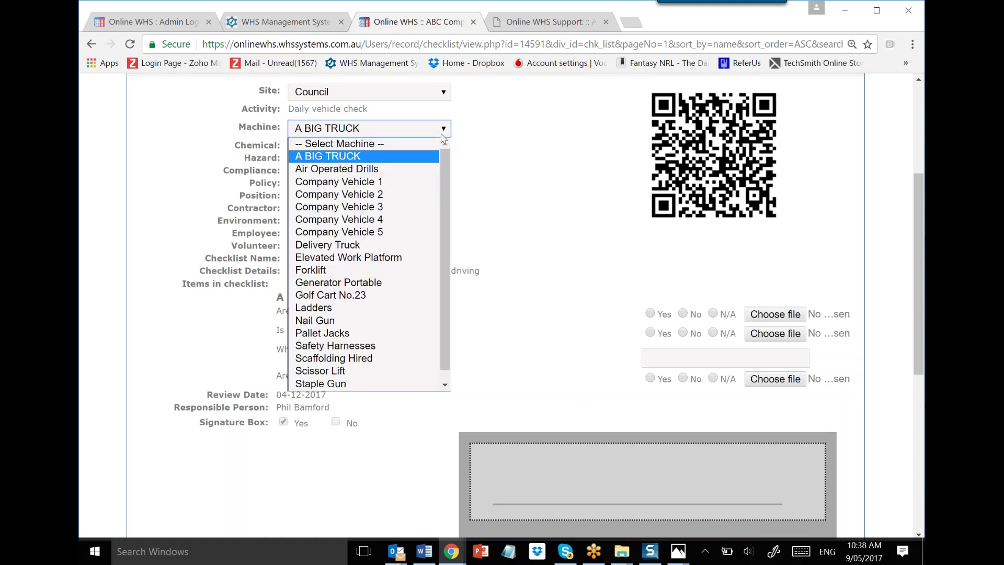
left_click(388, 187)
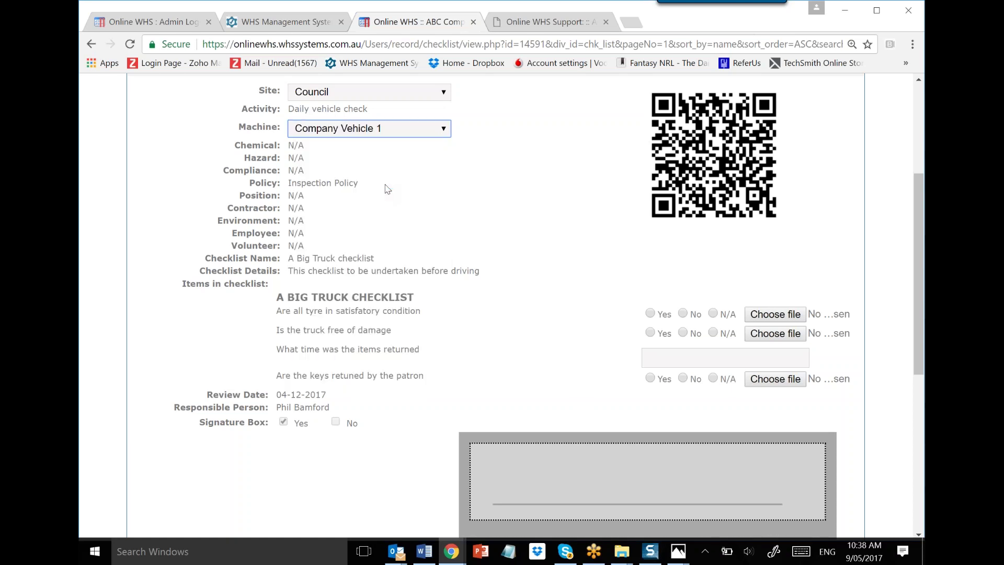
left_click(434, 98)
left_click(356, 146)
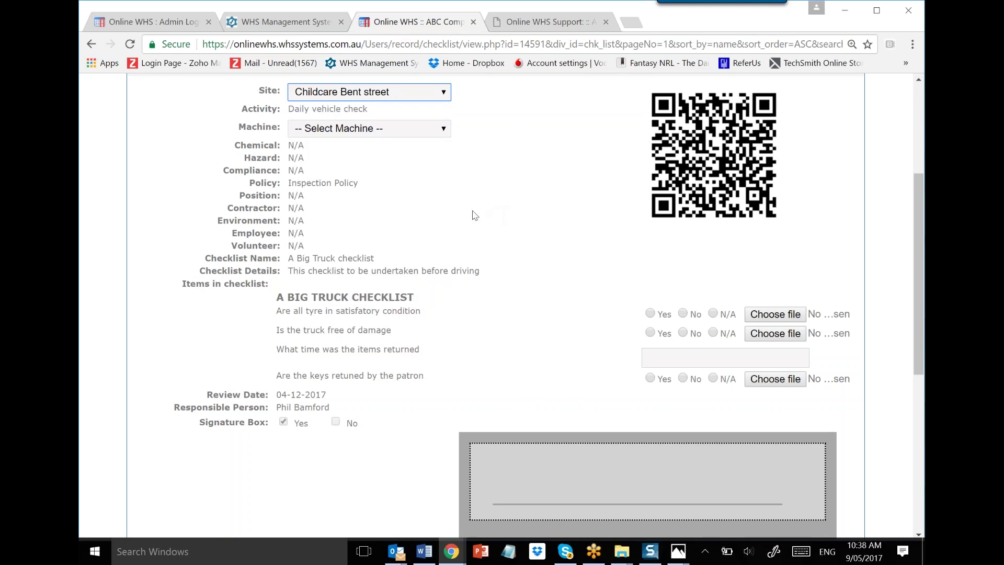
Step: Leave the checklist view and return to the Quicklinks page
scroll(466, 219, "up", 4)
mouse_move(594, 152)
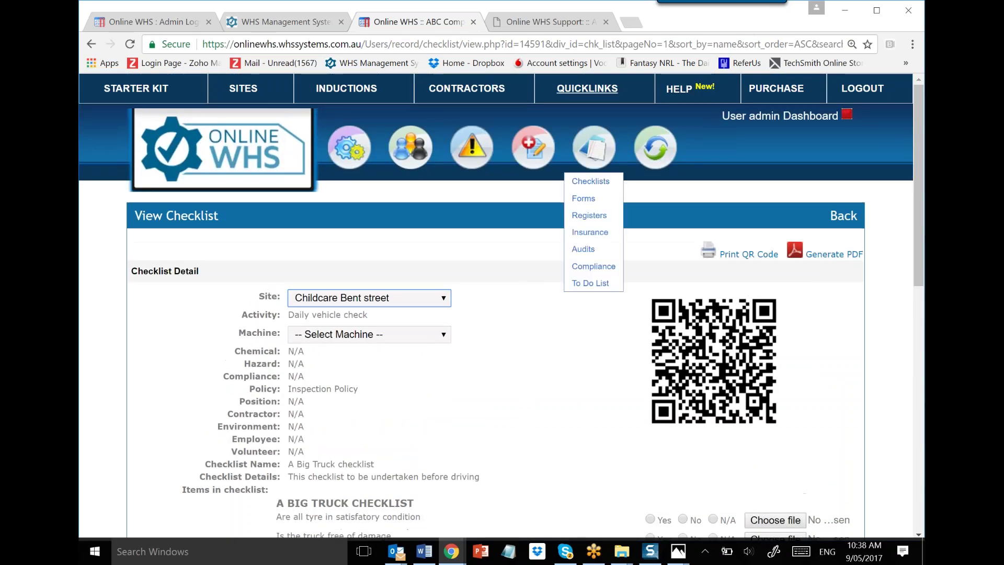
left_click(588, 89)
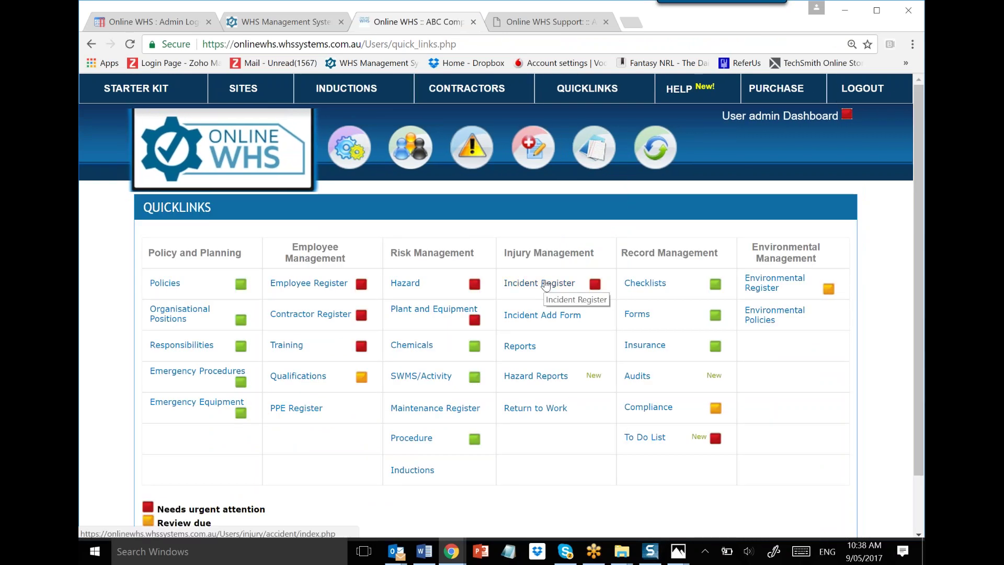
Step: Open the Online WHS Support help site and look through the articles in its Training Videos category
mouse_move(656, 149)
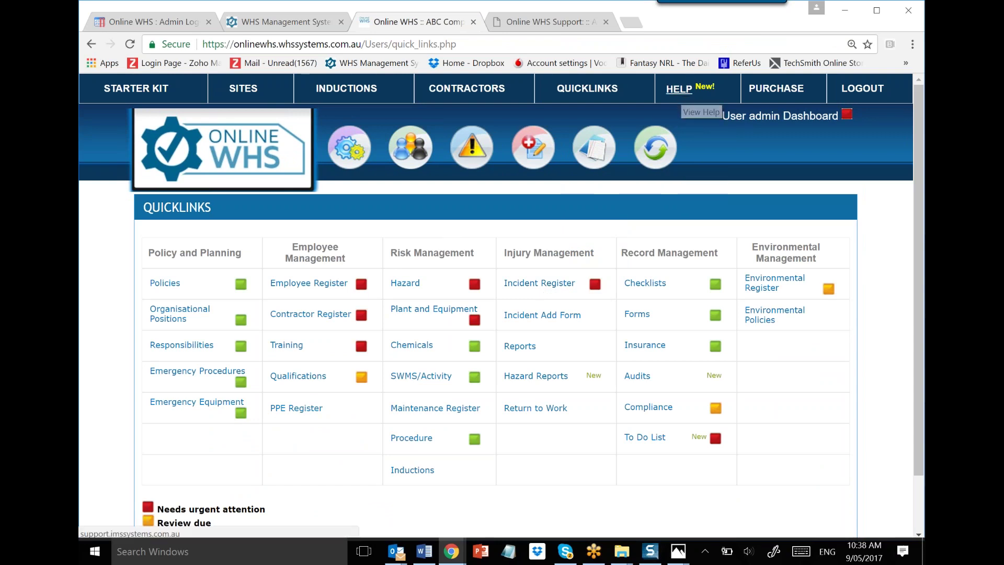
left_click(678, 90)
scroll(157, 439, "down", 1)
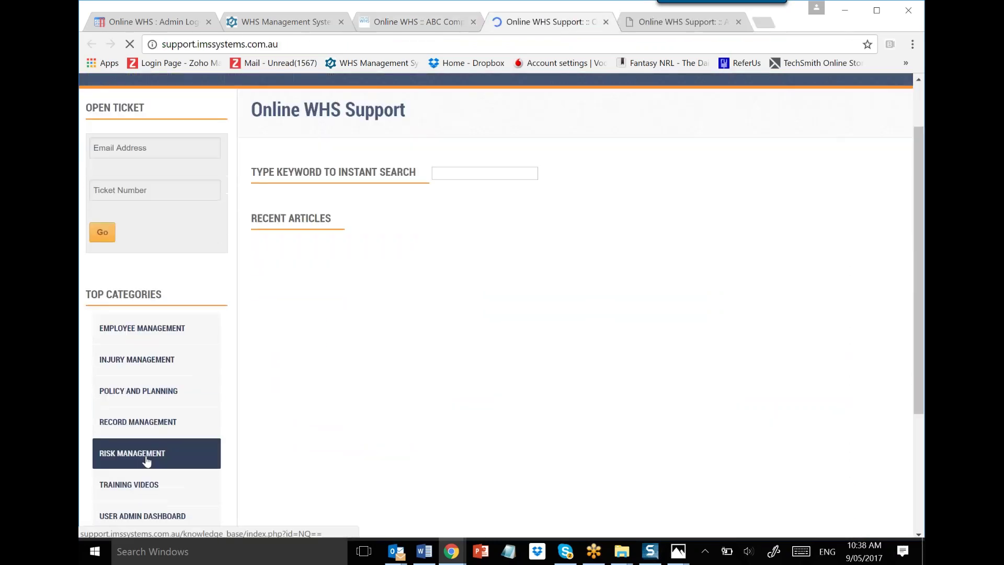
left_click(133, 484)
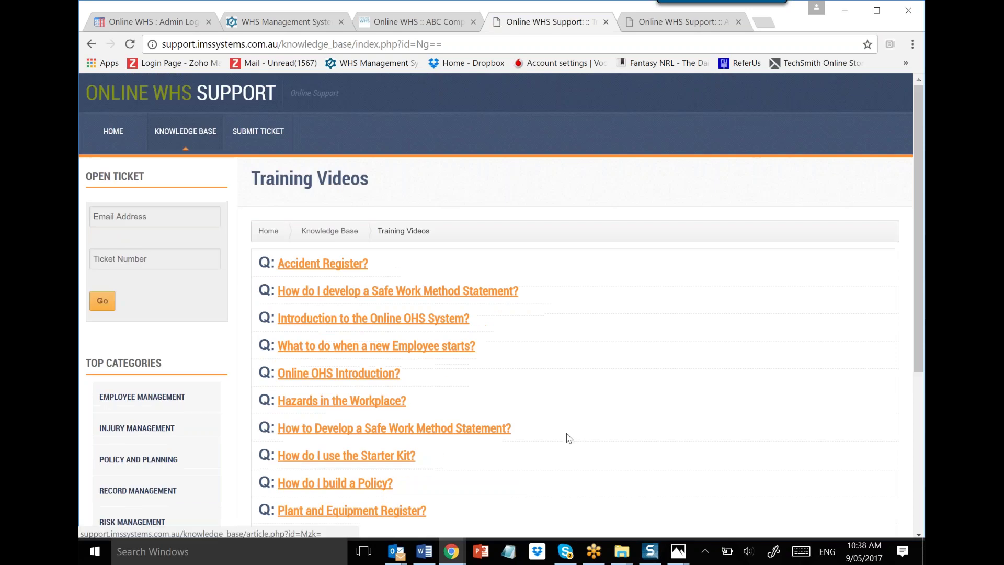
scroll(461, 448, "down", 1)
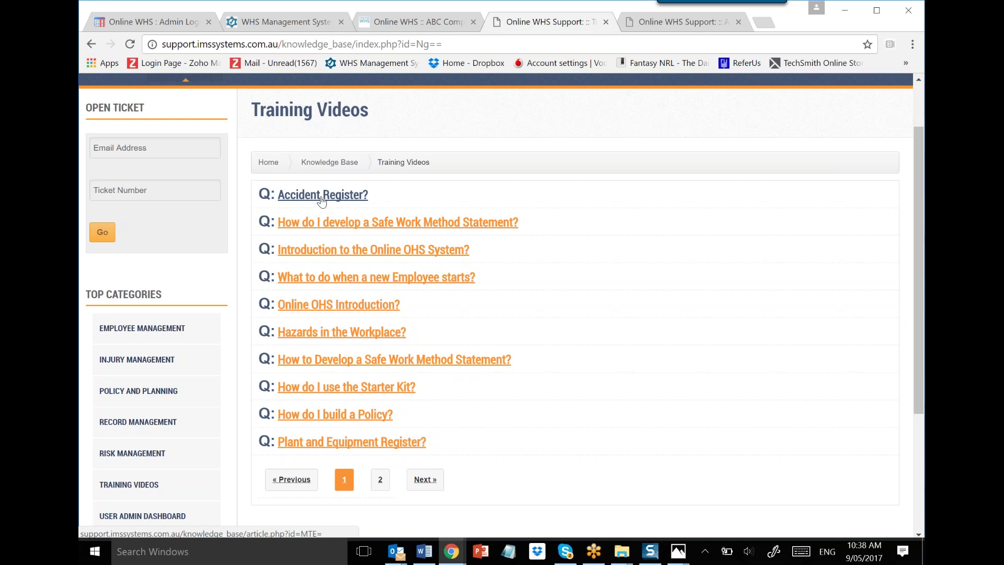
Step: Switch back to the Online WHS Quicklinks page and open the Canterbury site from the site list
left_click(420, 23)
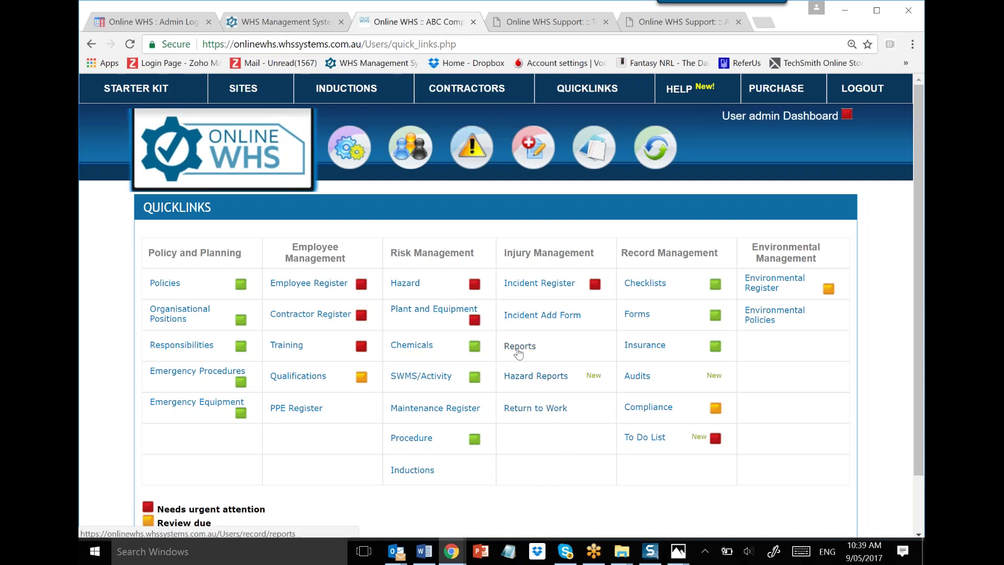
left_click(243, 88)
scroll(443, 406, "down", 1)
left_click(756, 246)
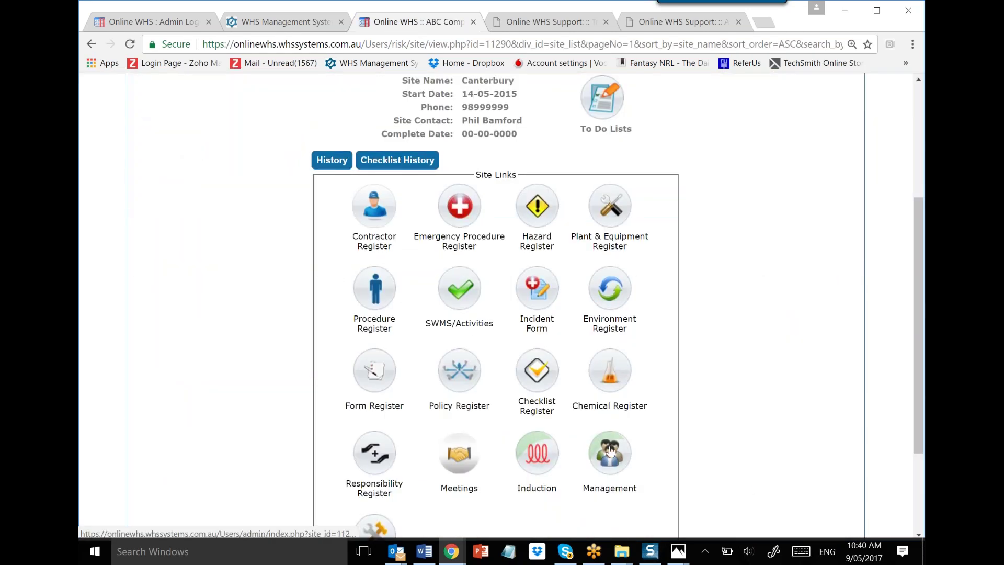
Step: Open Reports from the Canterbury site's Management admin panel and look over the incident statistics
left_click(607, 456)
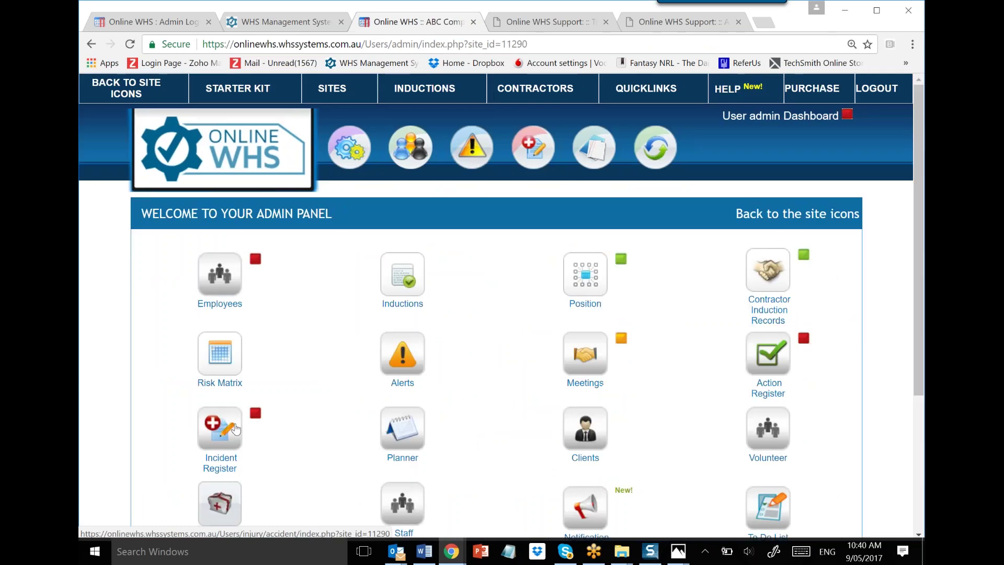
scroll(235, 429, "down", 4)
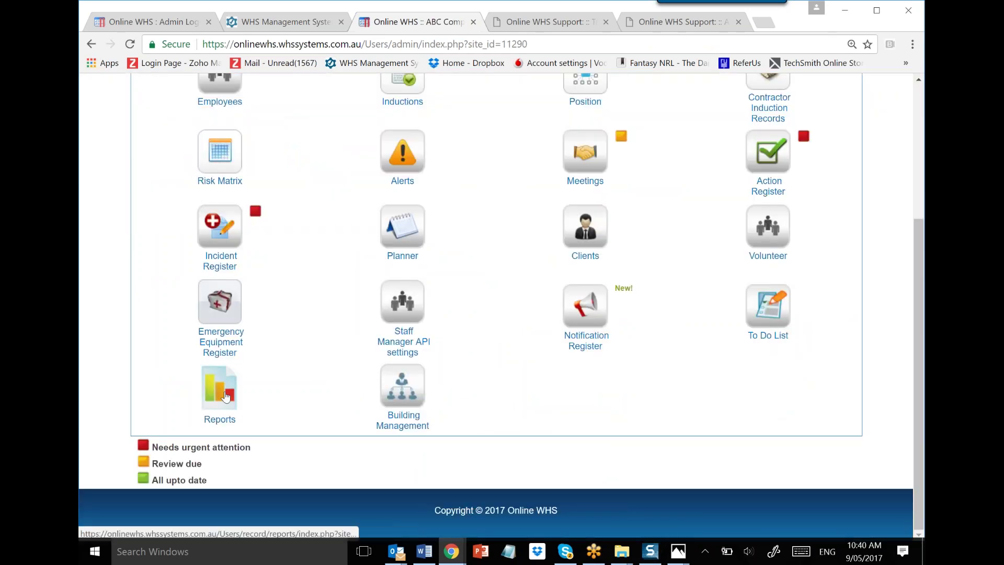
left_click(226, 396)
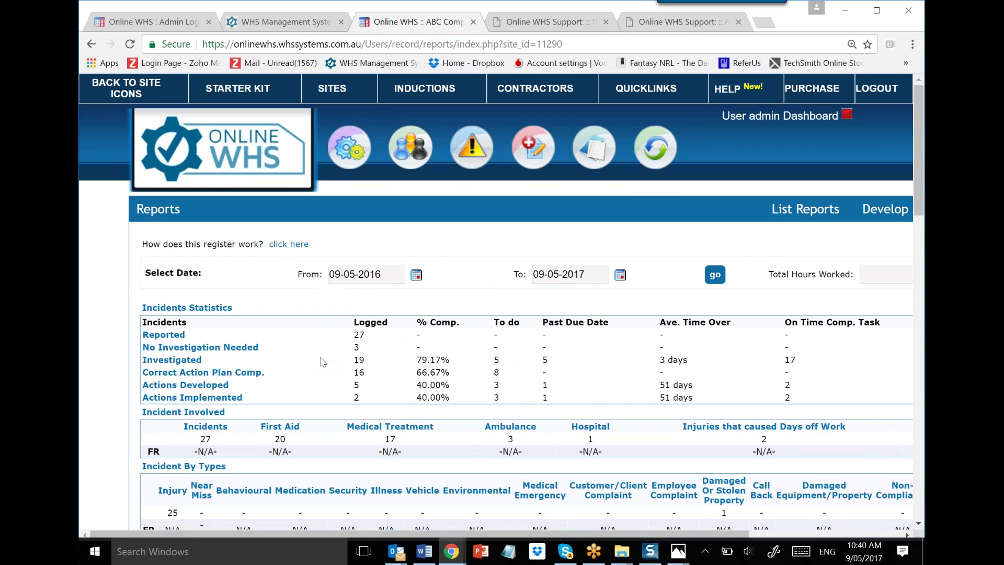
scroll(324, 348, "down", 3)
scroll(307, 355, "up", 3)
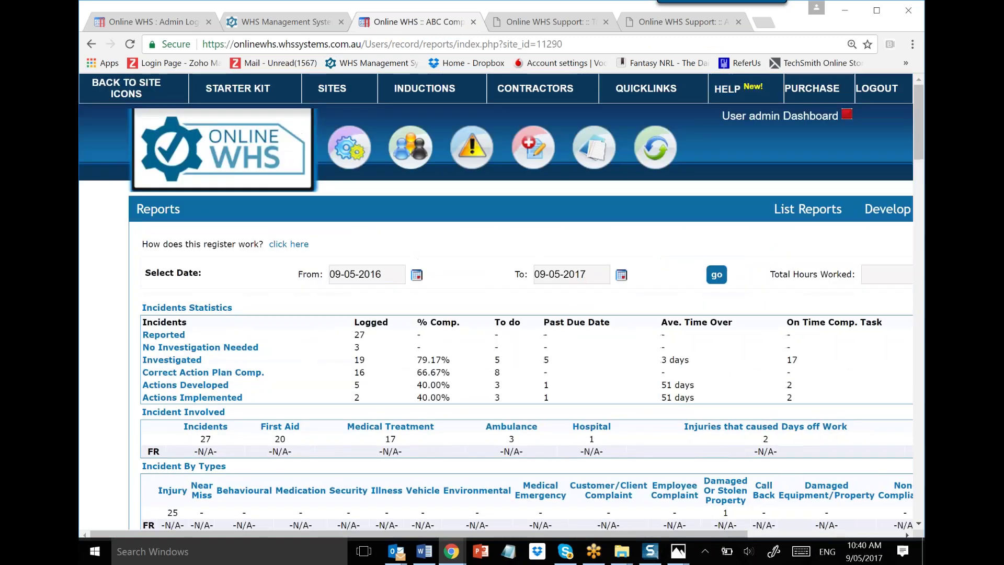
Step: Set the report's From date to 02-01-2017
scroll(501, 301, "down", 2)
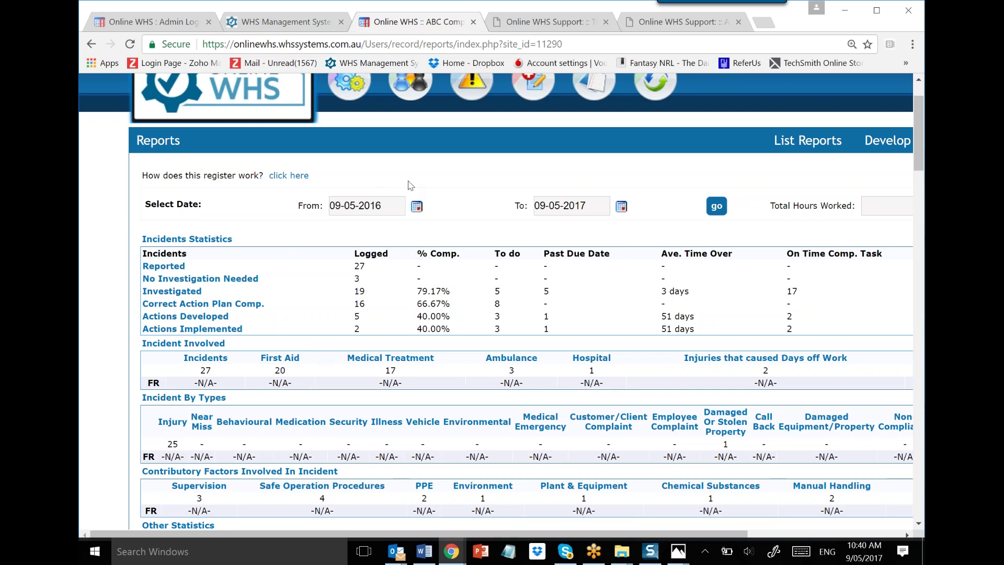
left_click(416, 207)
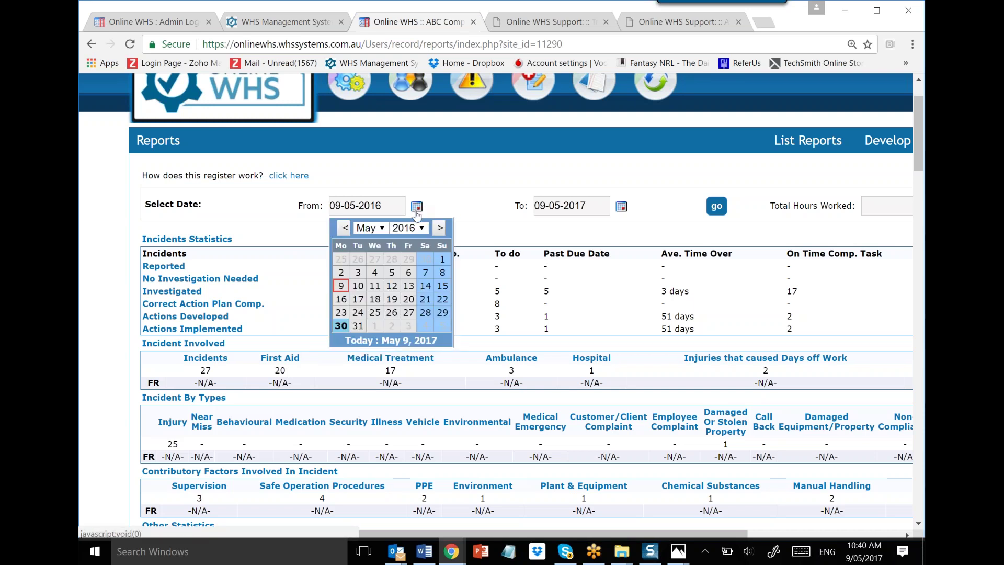
left_click(382, 229)
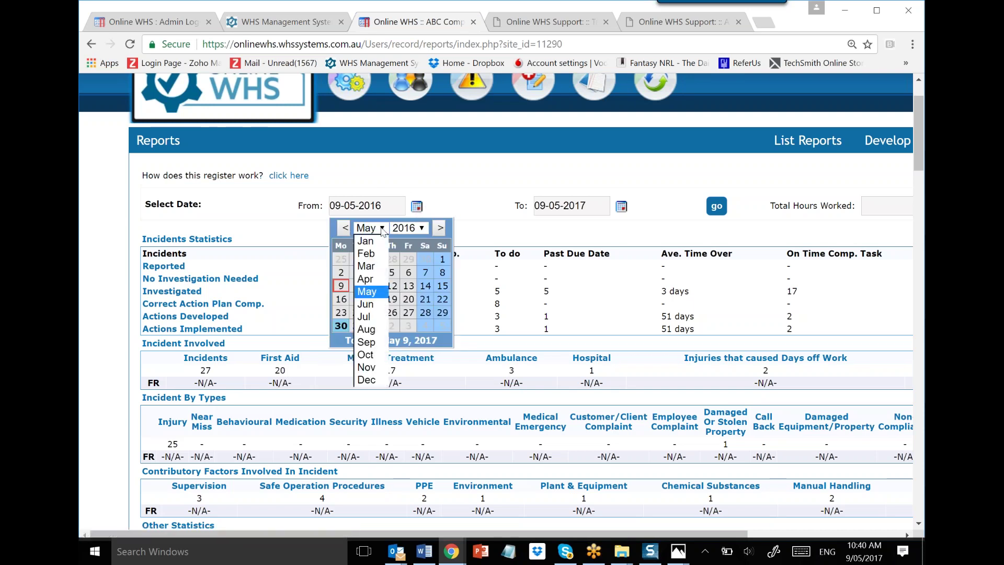
left_click(369, 242)
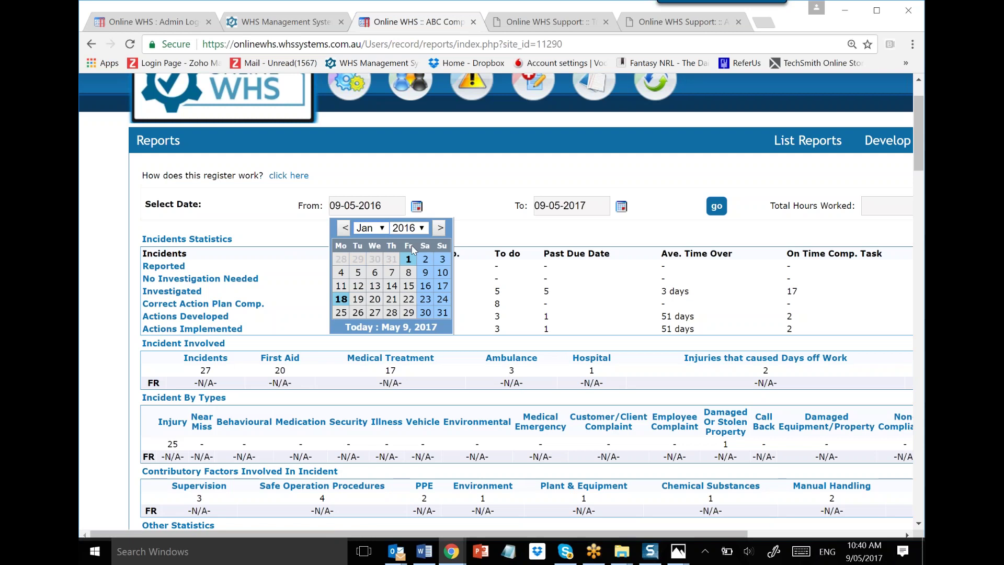
left_click(417, 229)
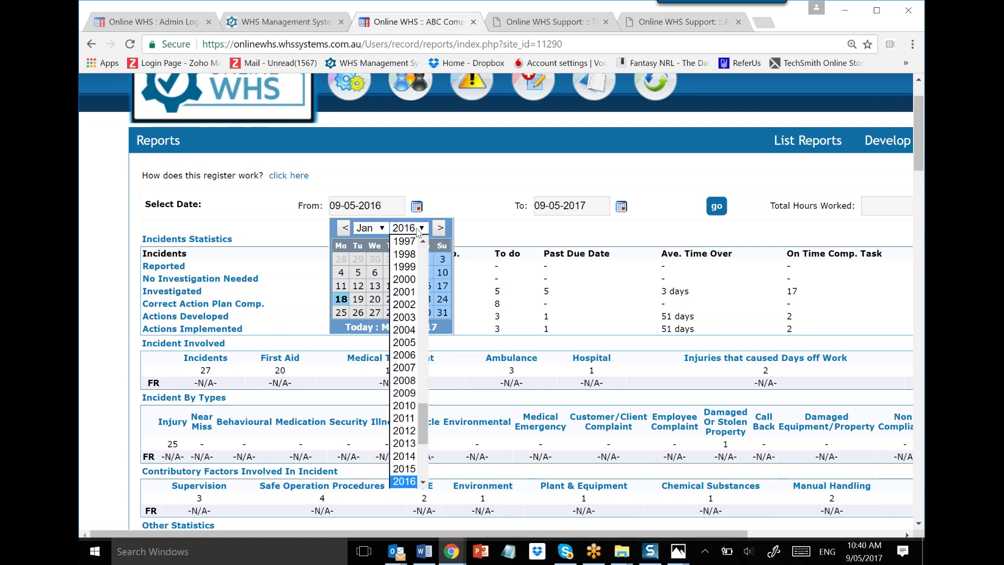
scroll(425, 484, "down", 2)
left_click(416, 472)
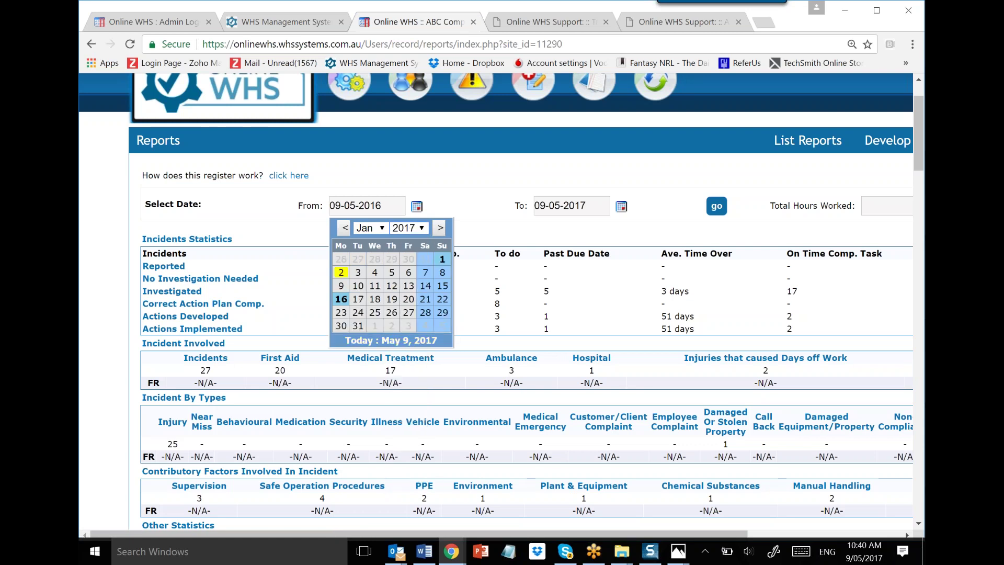
left_click(341, 272)
Step: Set the report's To date to 28-02-2017 and run the report for the selected date range
left_click(622, 207)
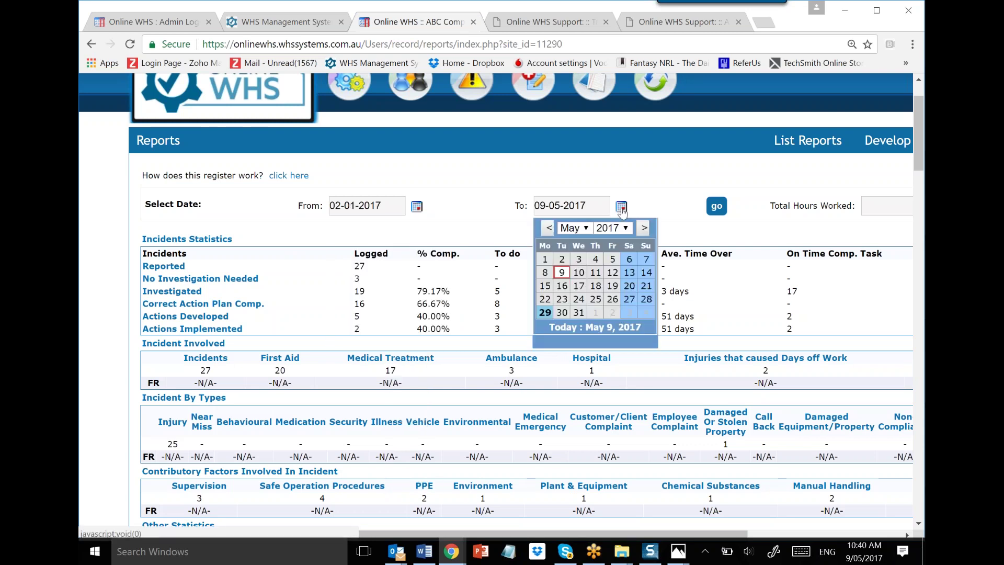
left_click(573, 228)
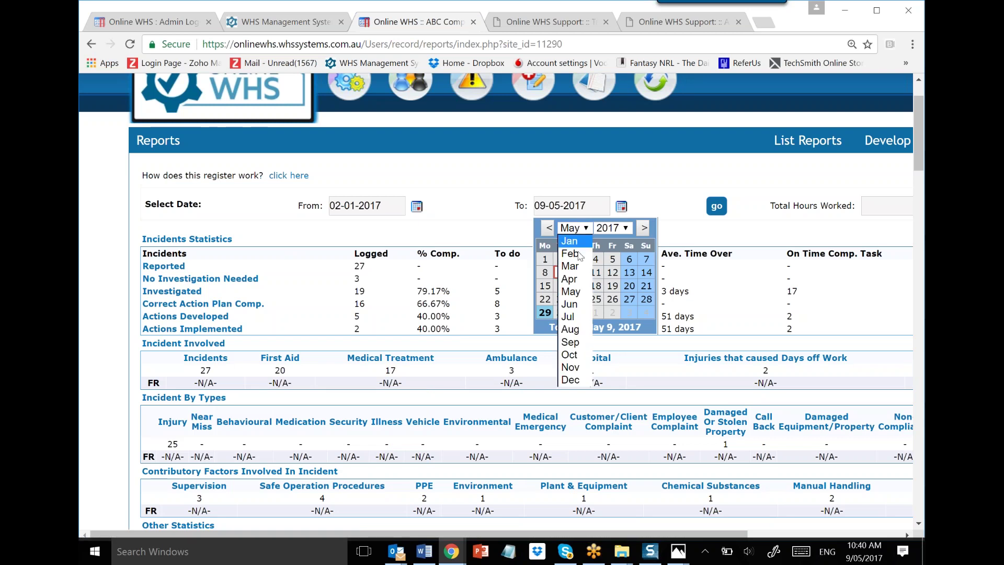
left_click(570, 253)
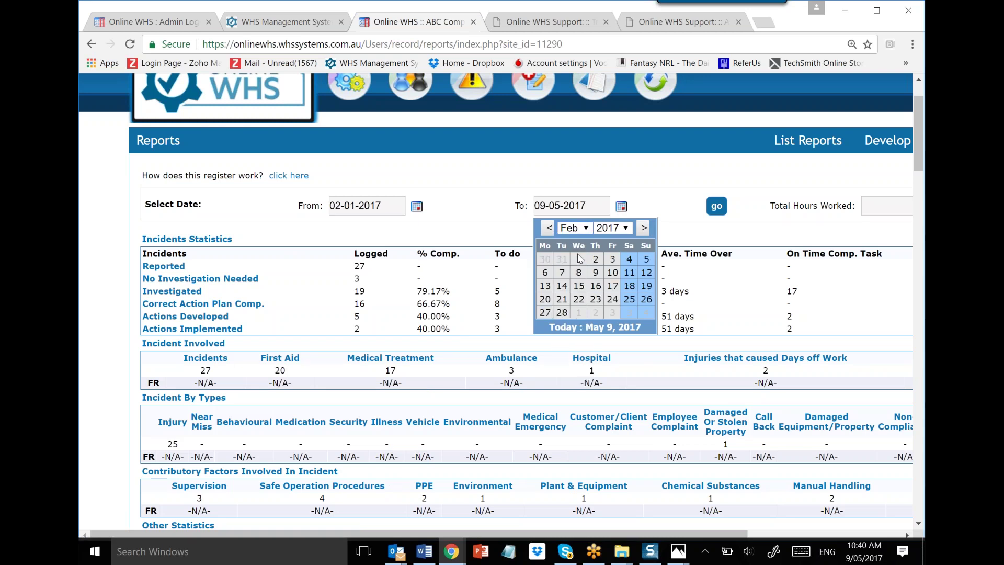
left_click(561, 312)
left_click(717, 206)
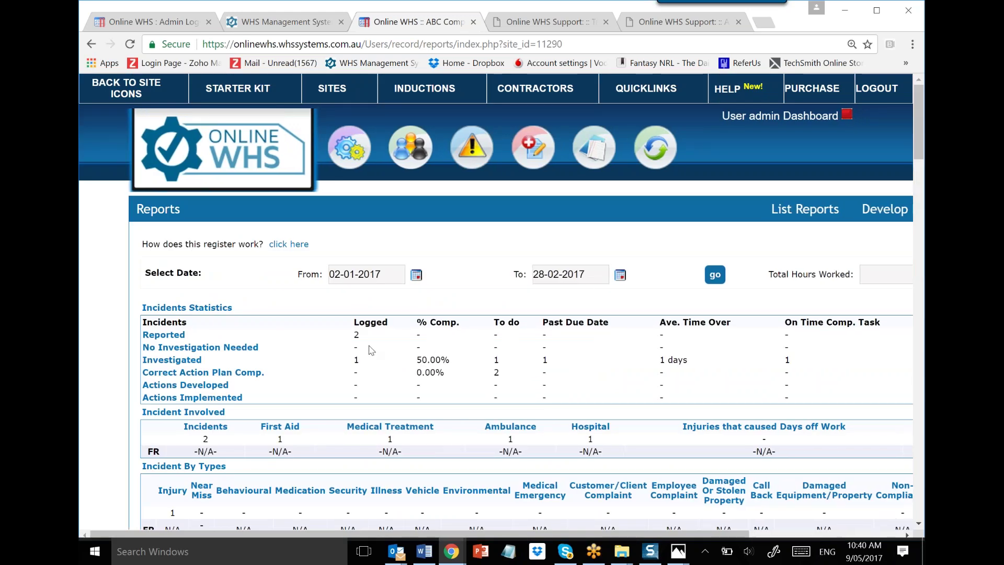
Step: View the detail report for injuries that caused days off work in the Incident Involved statistics, then close it
scroll(371, 350, "down", 3)
scroll(359, 347, "down", 2)
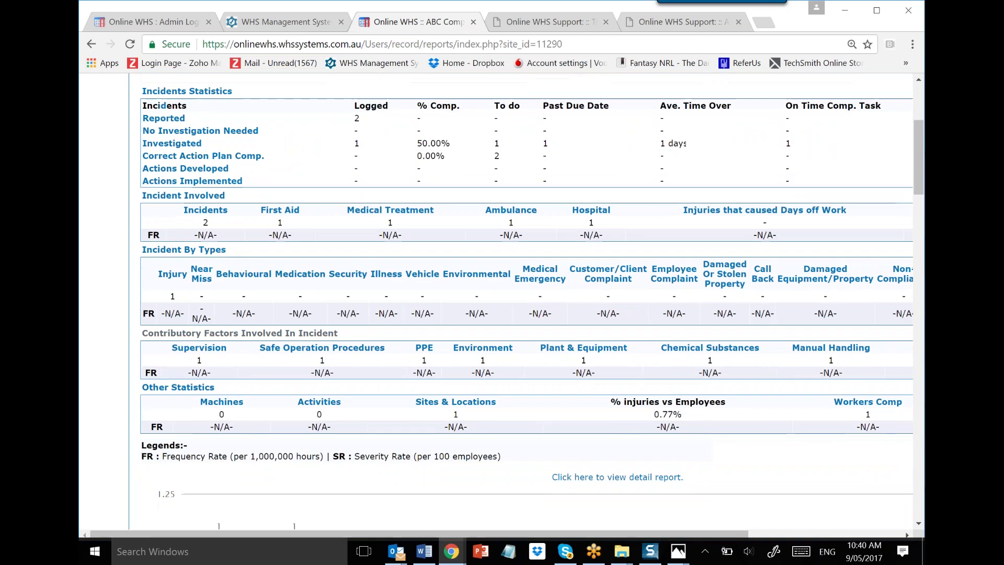
scroll(162, 106, "down", 1)
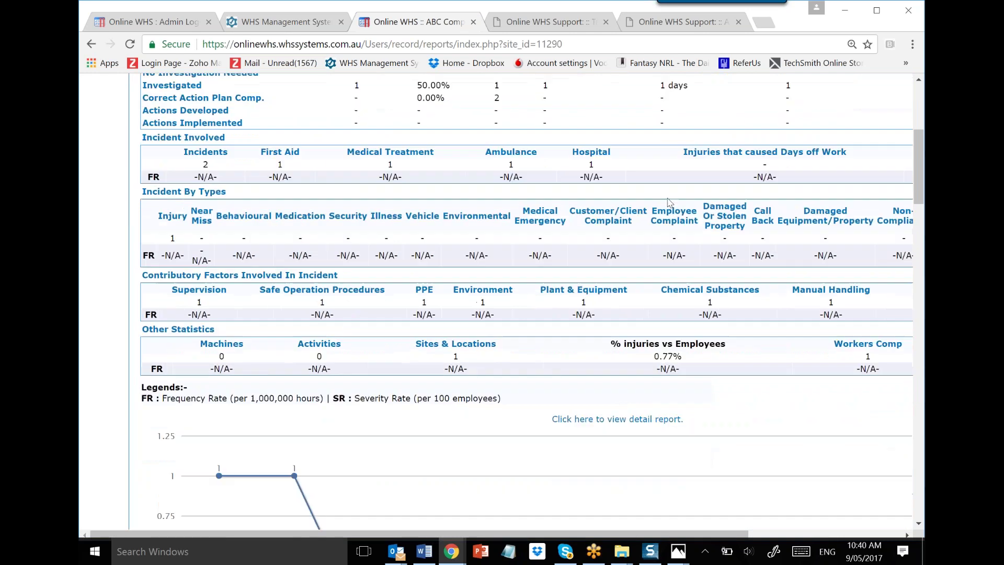
left_click(787, 154)
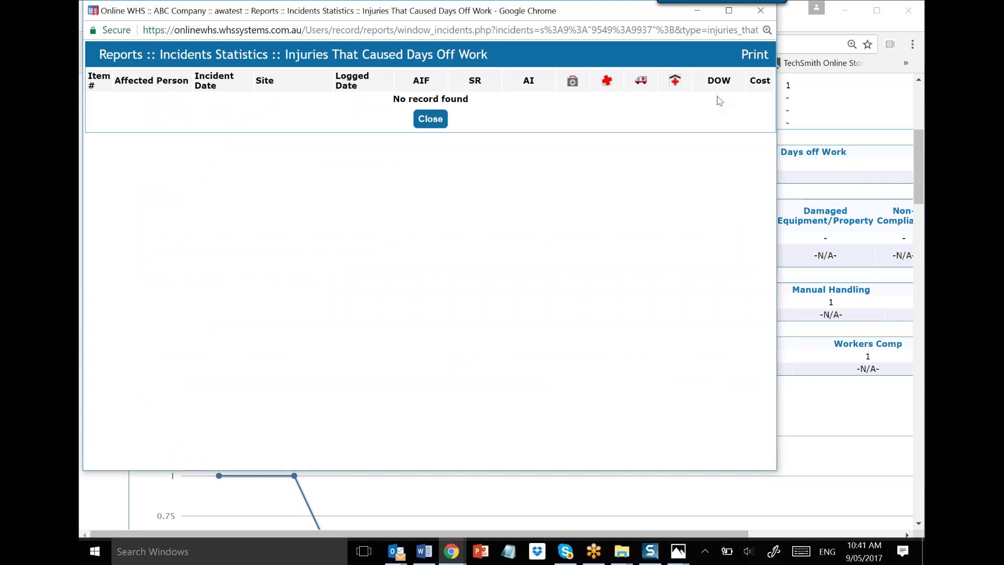
left_click(761, 11)
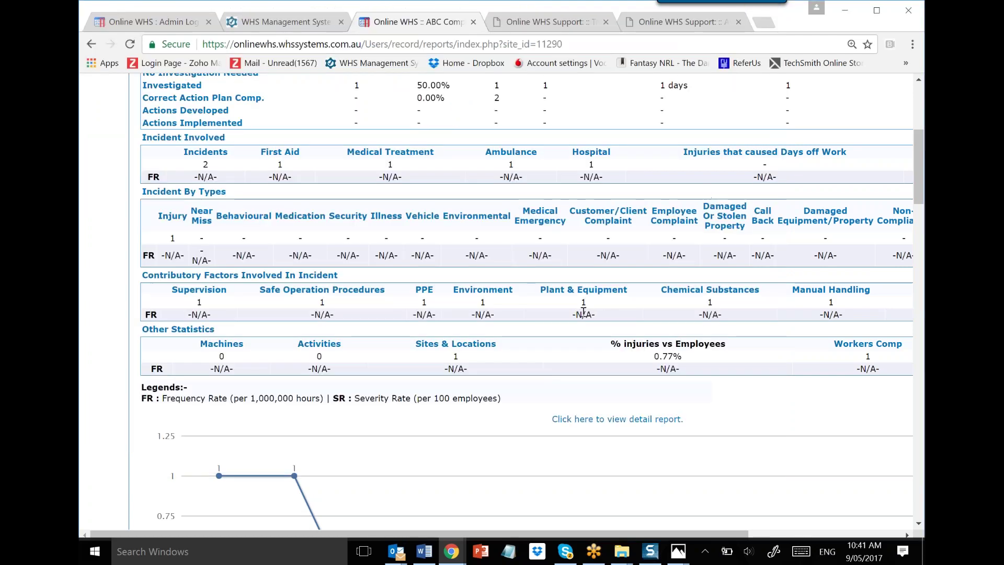
Step: Look through the report's charts, from the yearly injuries graph to the positions and contributing factors charts
scroll(584, 309, "down", 9)
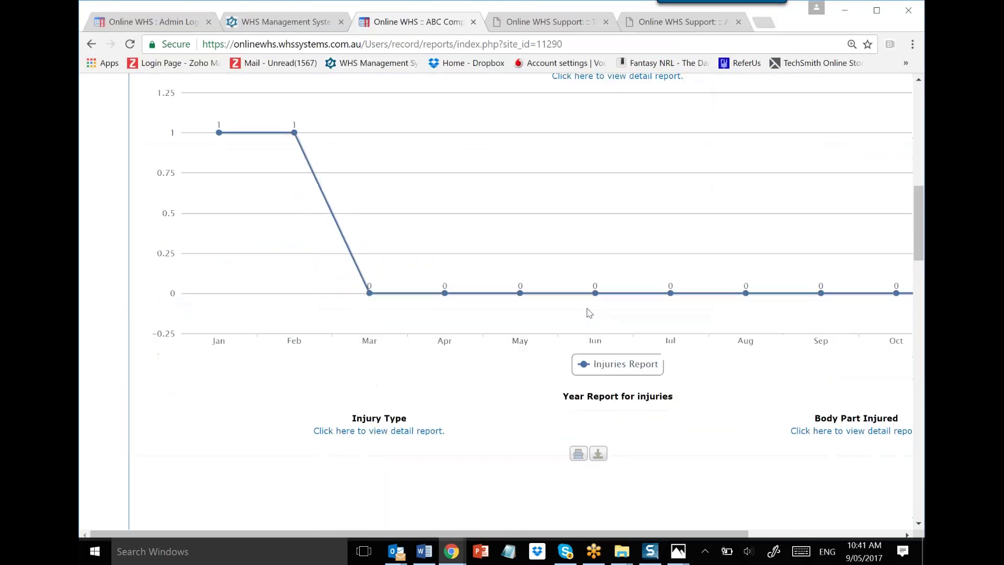
scroll(588, 313, "down", 11)
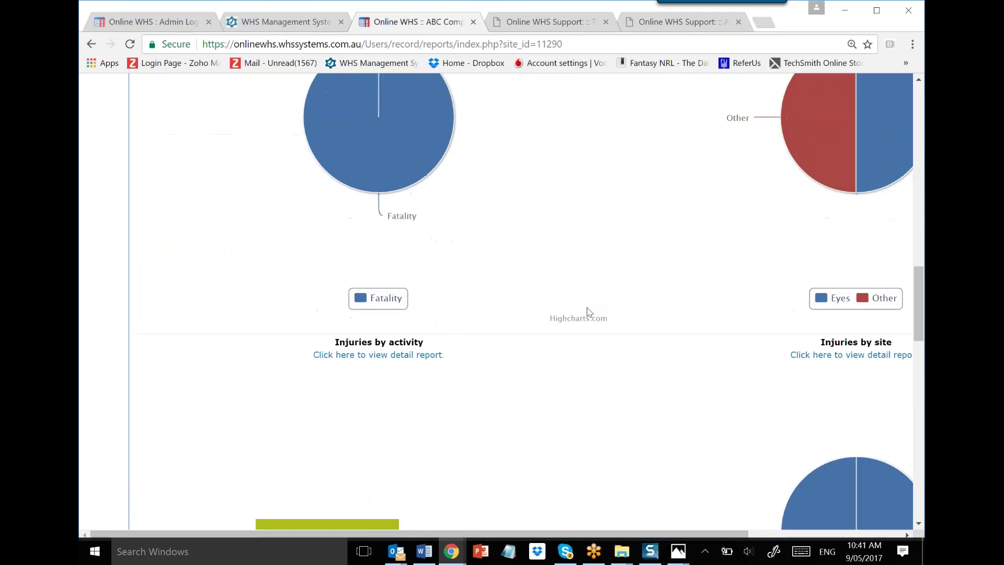
scroll(590, 312, "down", 12)
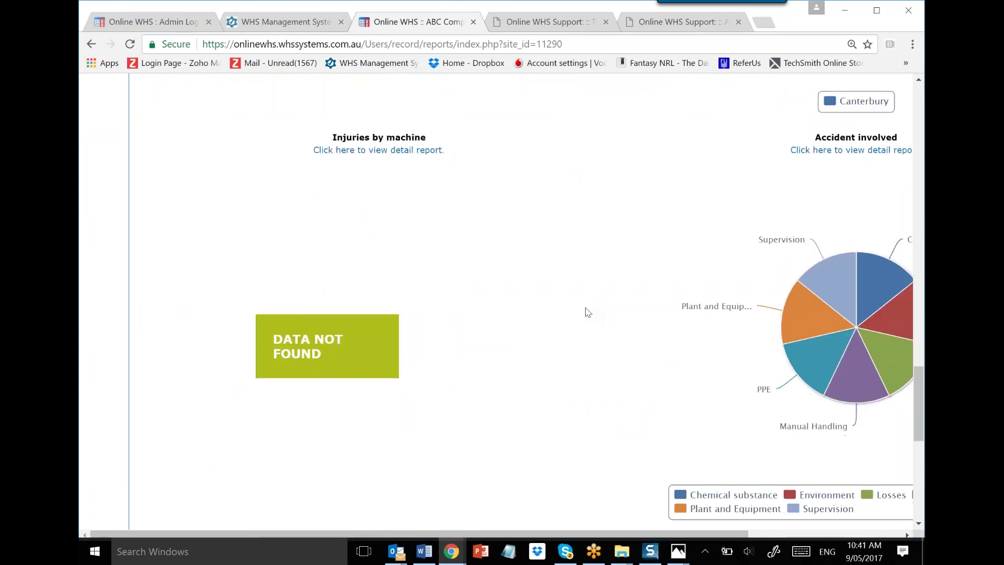
scroll(544, 301, "down", 3)
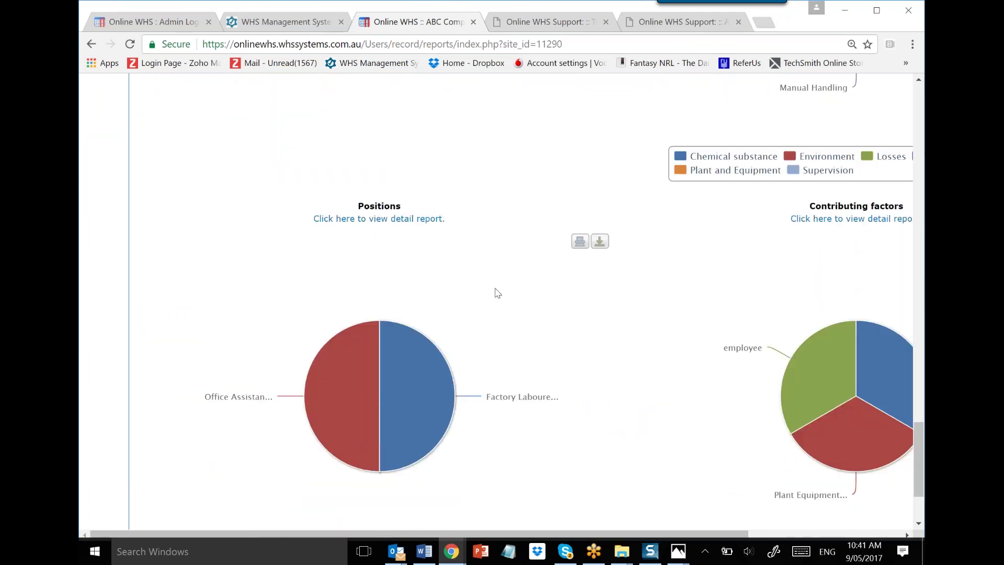
Step: View the month-by-month incident breakdown from the Incidents Statistics section, then close it
scroll(497, 293, "up", 20)
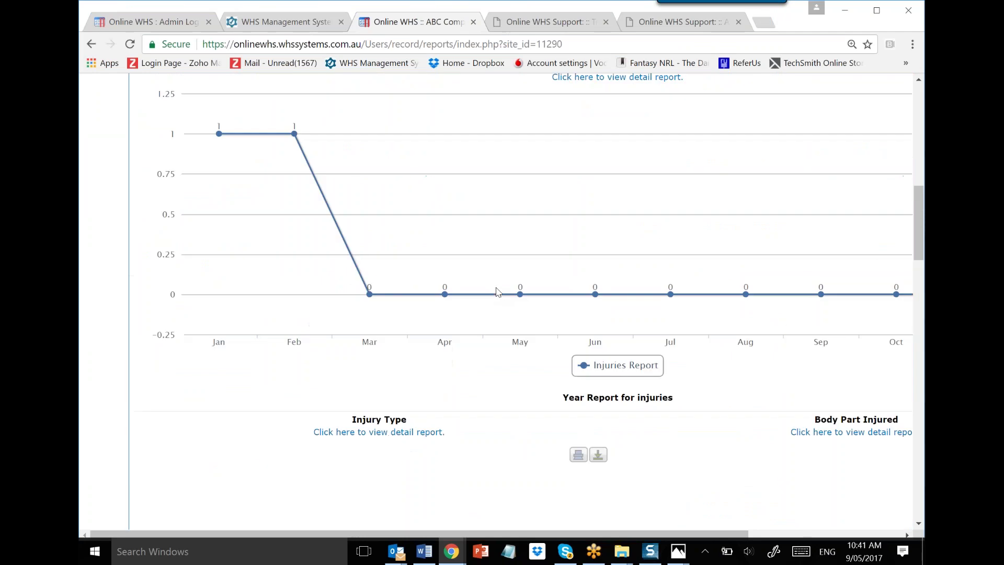
scroll(498, 292, "up", 15)
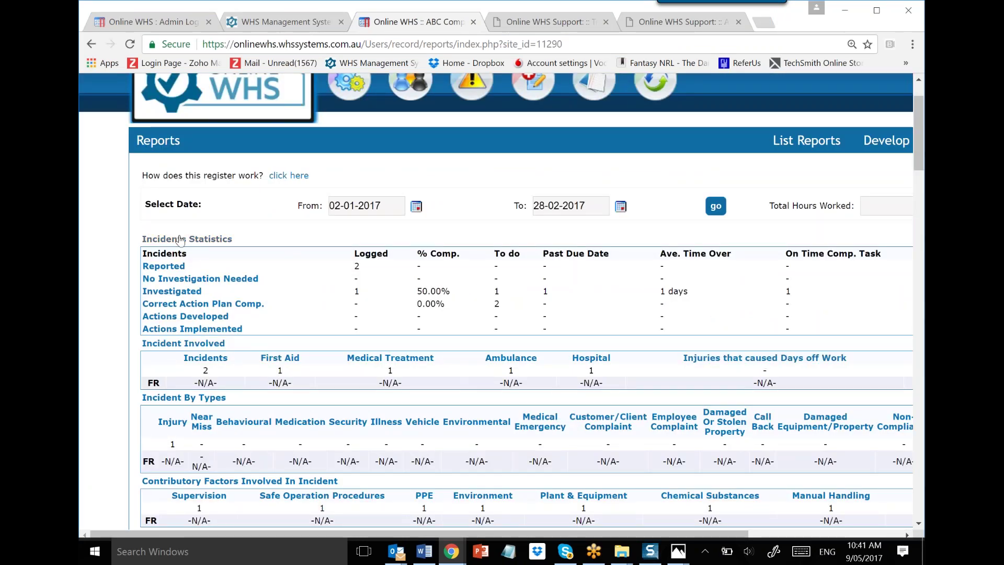
left_click(164, 266)
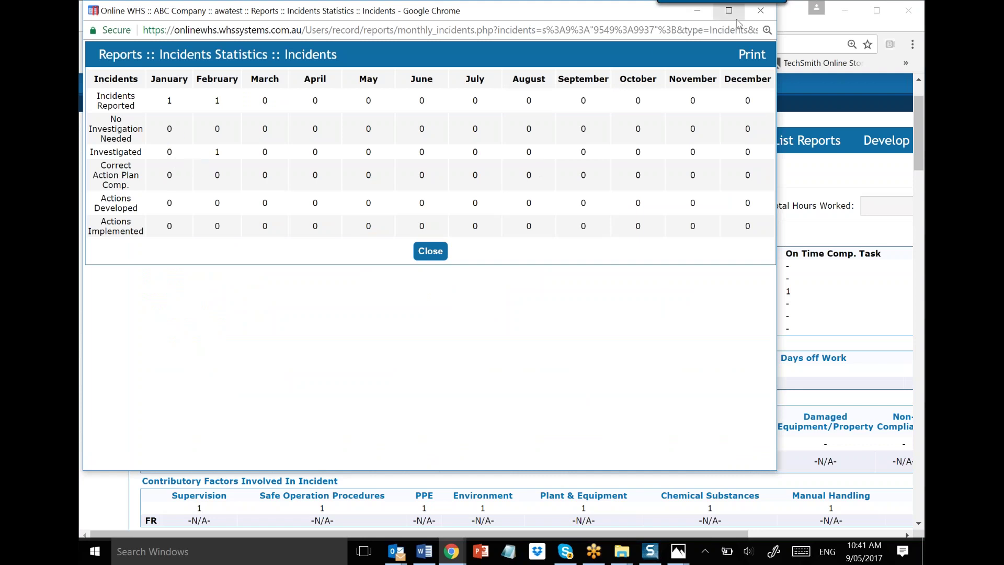
left_click(760, 10)
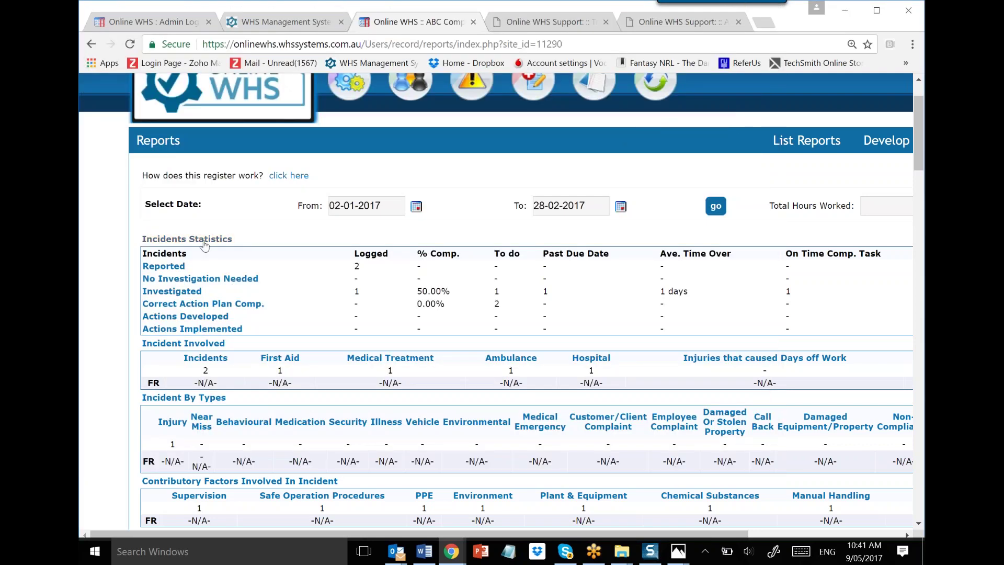
Step: Open the detailed list of first aid incidents from the incident statistics and close it after viewing
left_click(197, 349)
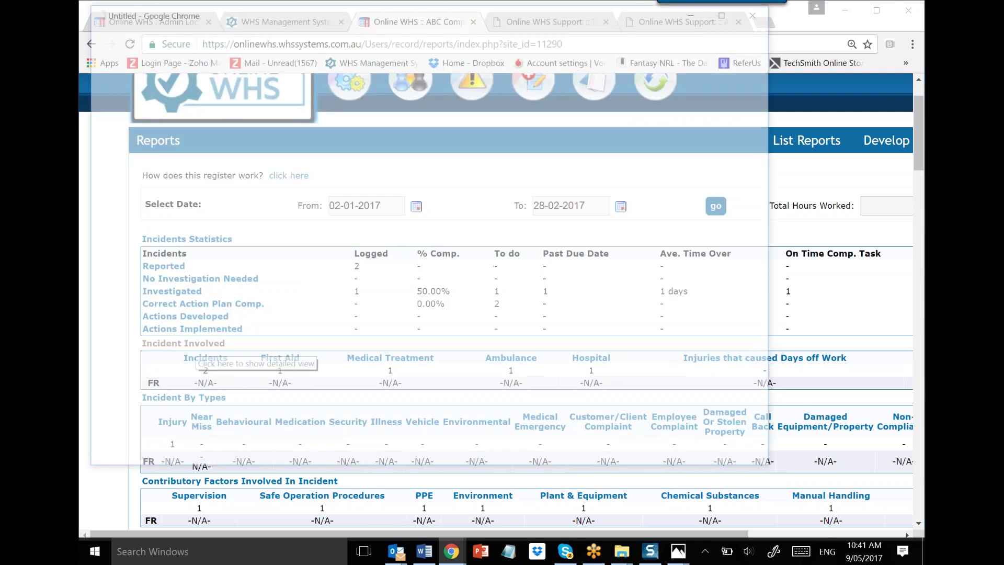
left_click(761, 10)
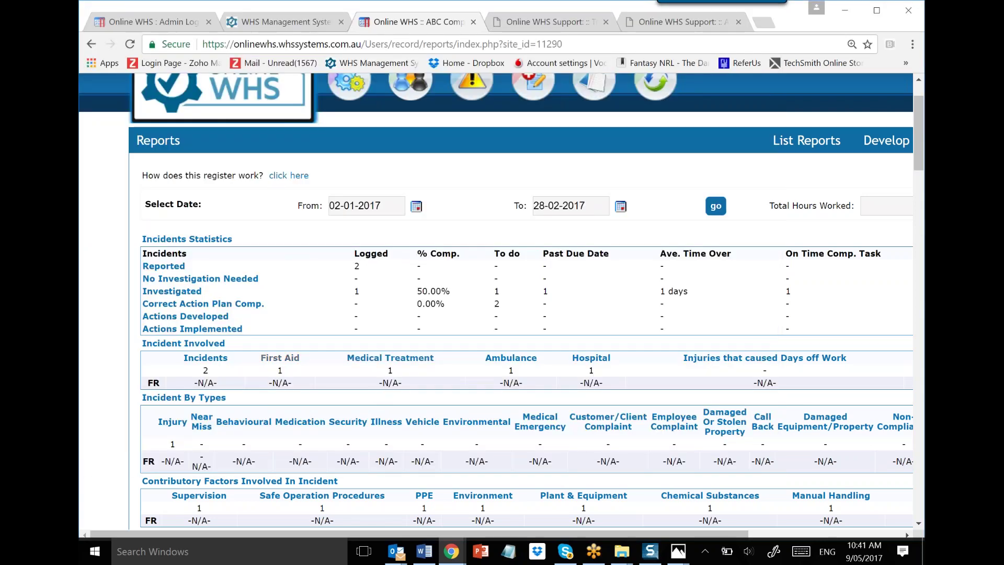
left_click(280, 370)
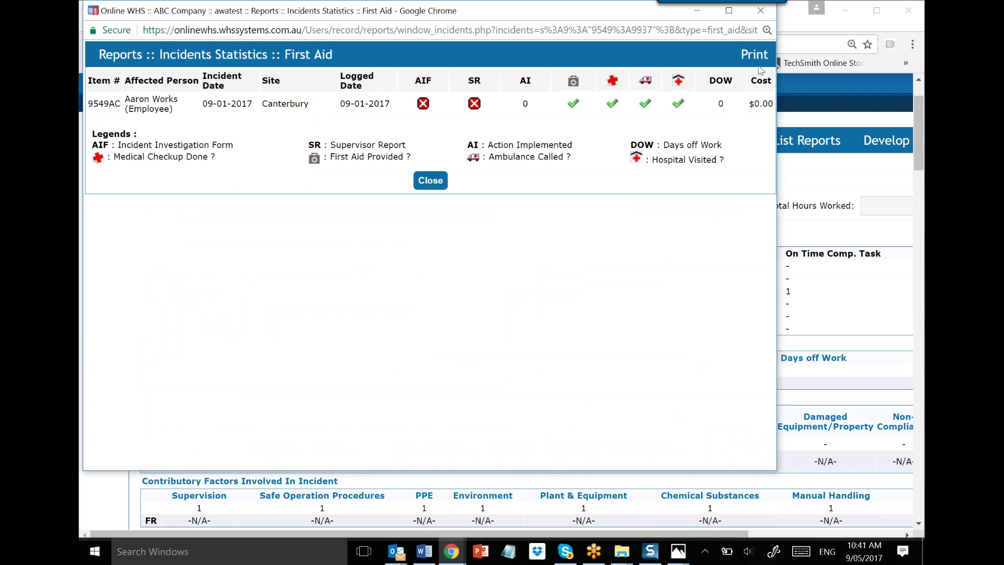
left_click(761, 11)
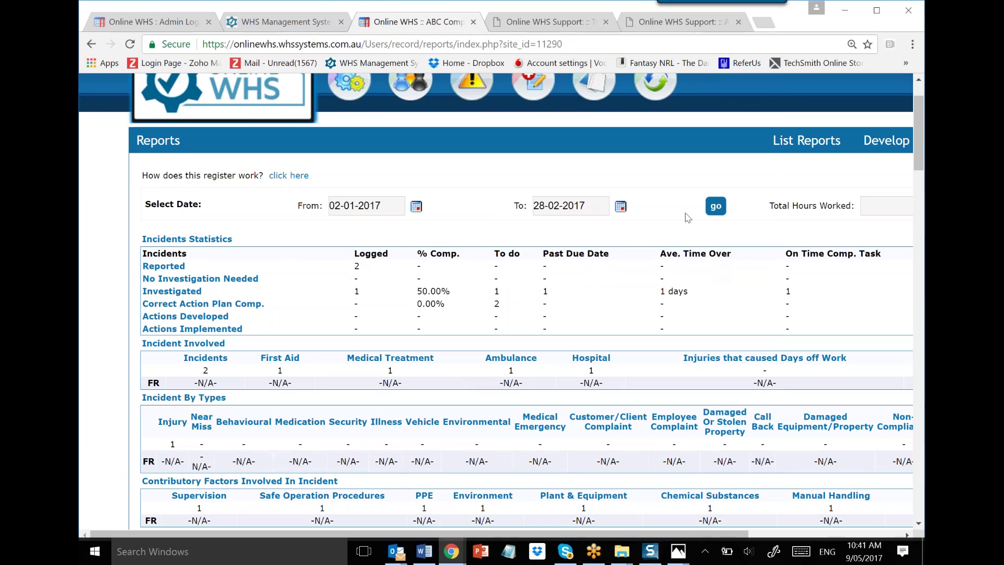
Step: Open the injury management Reports page from the quicklinks overview
scroll(676, 219, "up", 2)
mouse_move(655, 151)
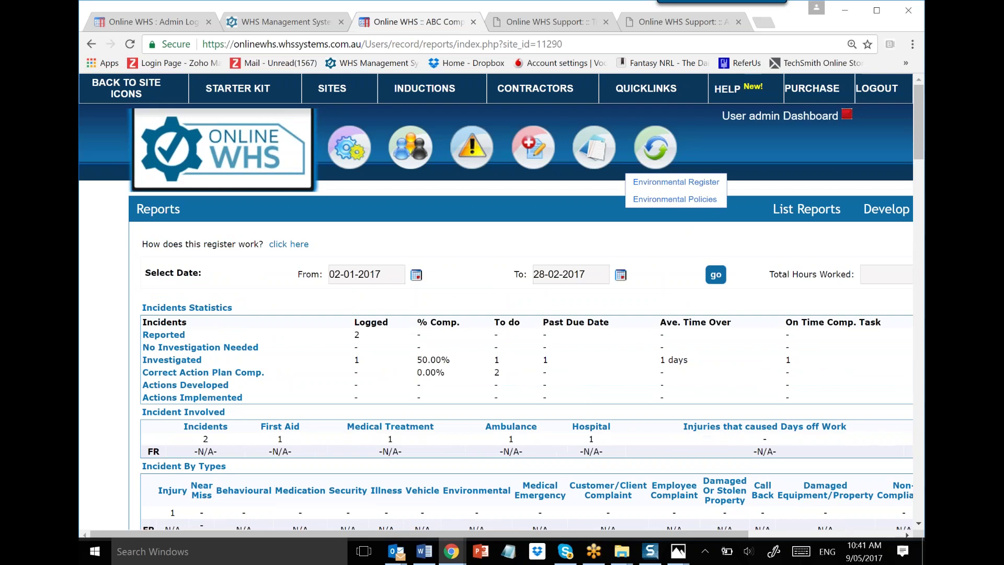
left_click(646, 95)
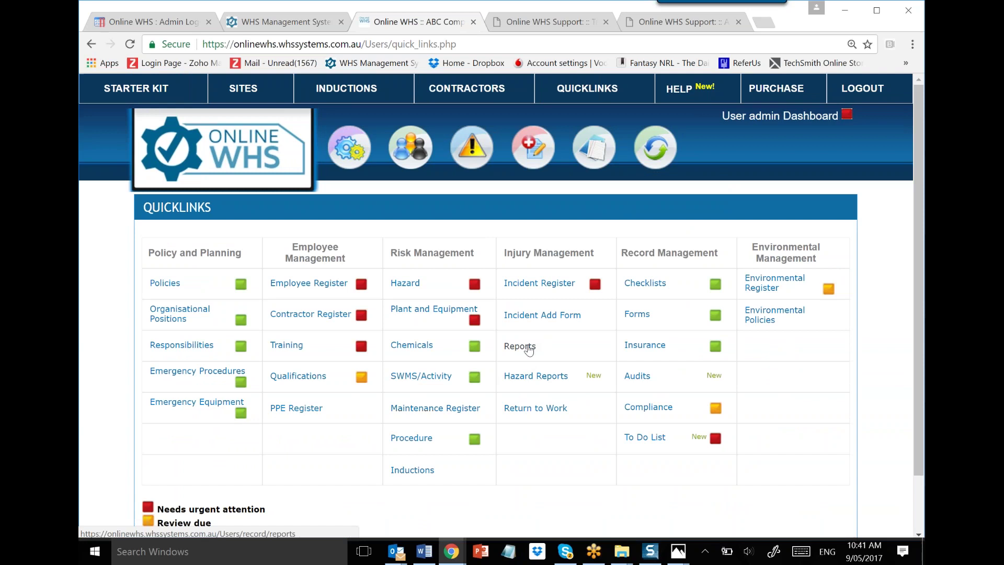
left_click(520, 346)
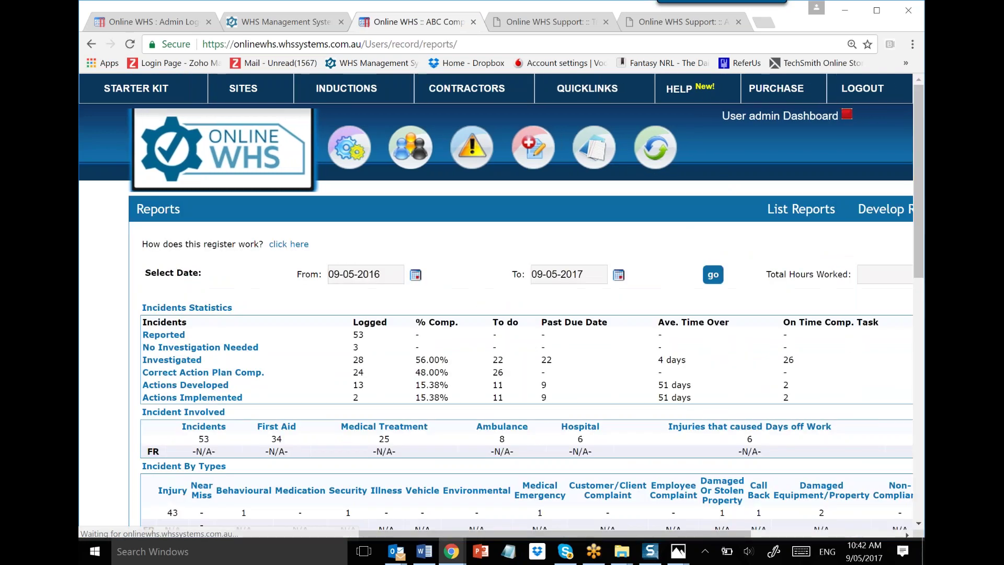
Step: Examine the incident statistics, the yearly injuries chart and the pie charts by injury type, body part, activity and site
scroll(501, 301, "down", 5)
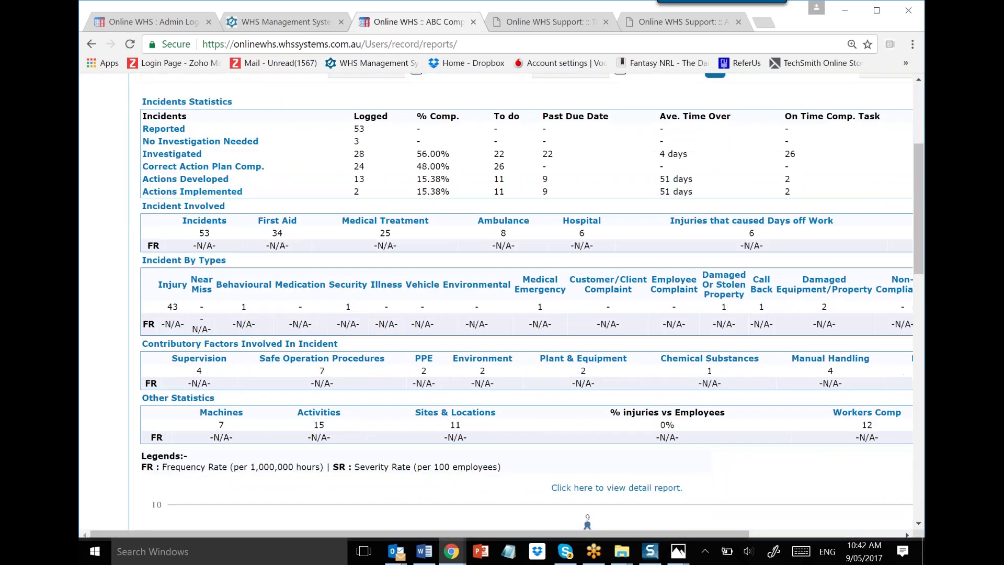
scroll(530, 350, "down", 10)
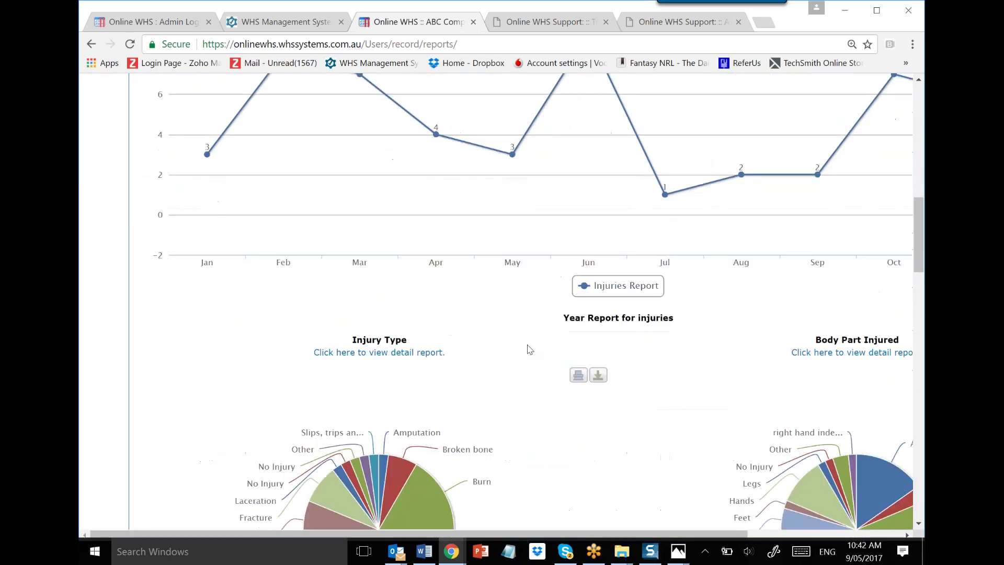
scroll(530, 350, "down", 5)
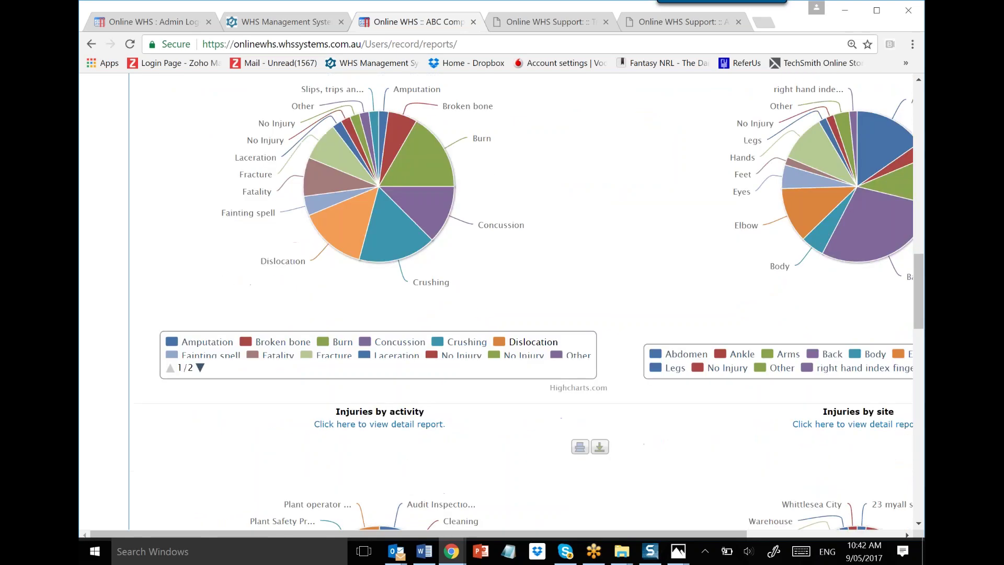
scroll(540, 301, "down", 4)
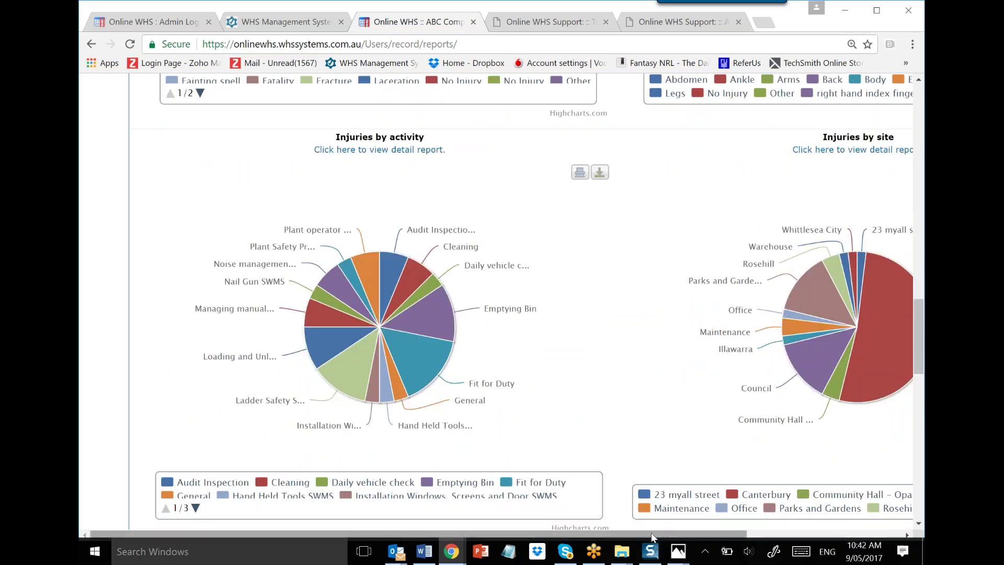
left_click_drag(674, 529, 729, 521)
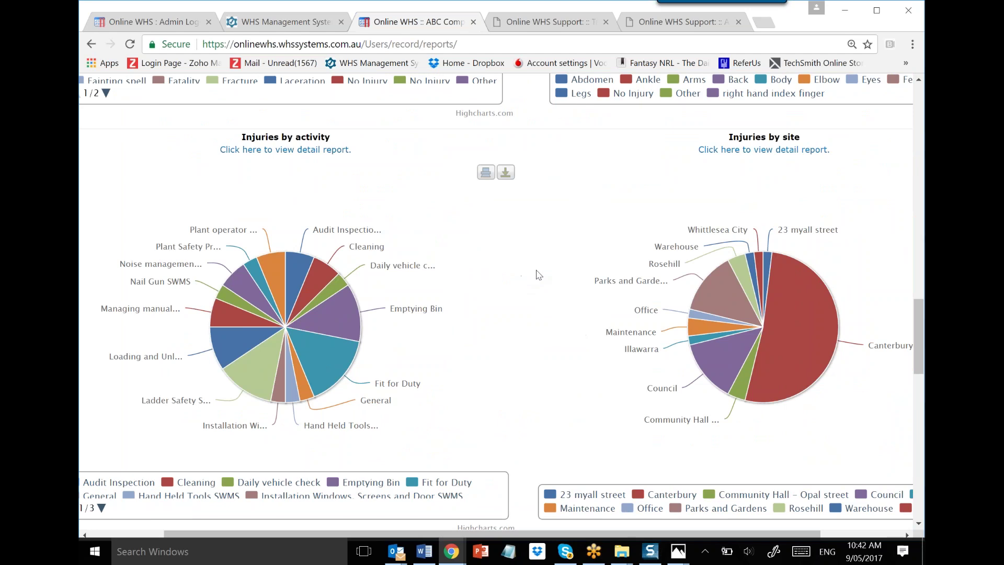
scroll(540, 275, "up", 1)
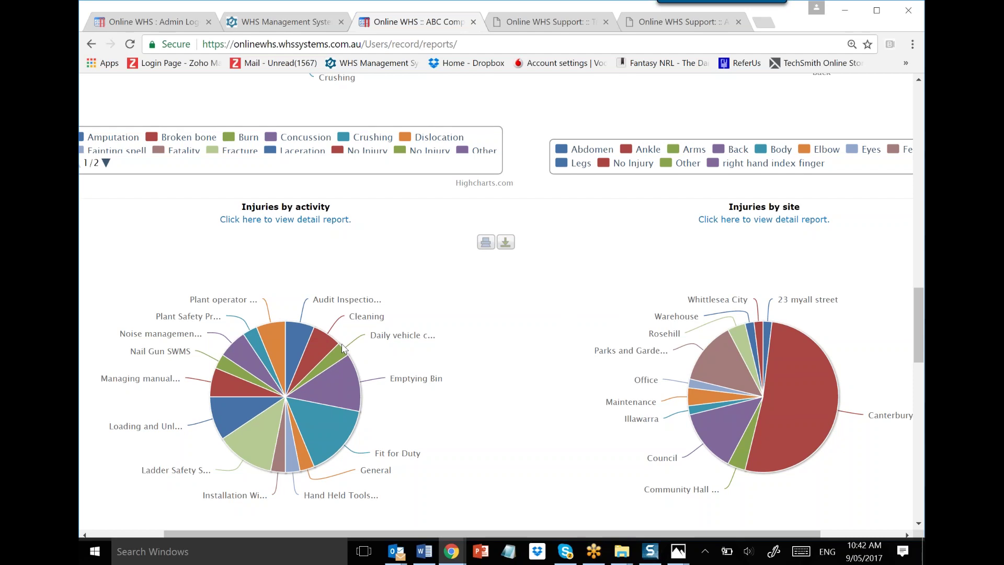
scroll(455, 223, "up", 4)
scroll(495, 270, "up", 3)
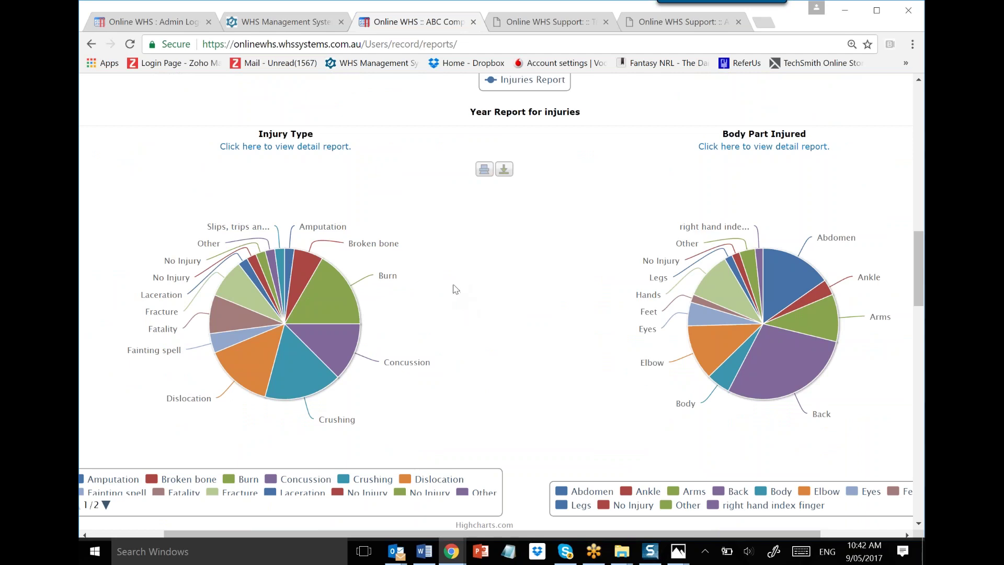
scroll(455, 289, "up", 10)
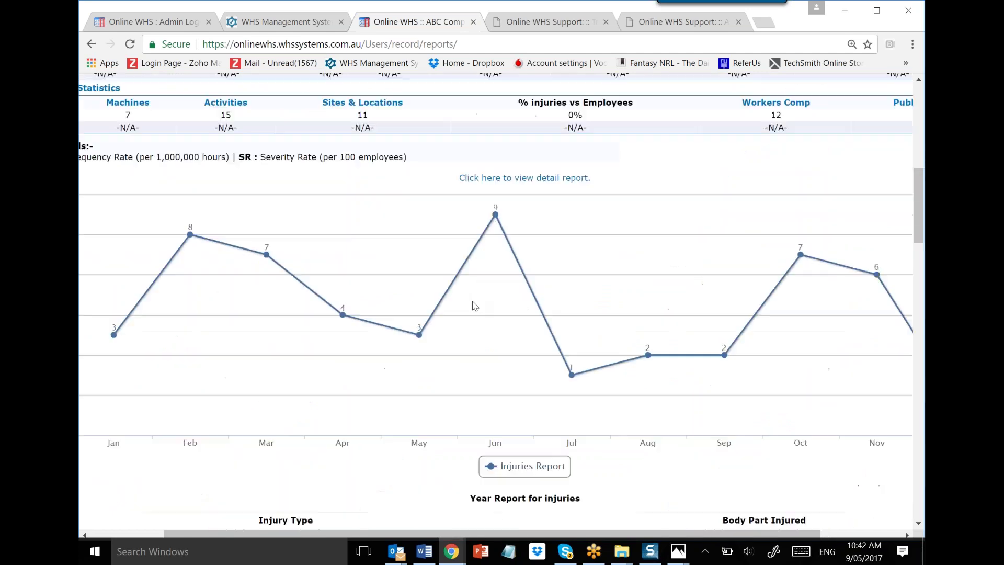
scroll(494, 335, "up", 2)
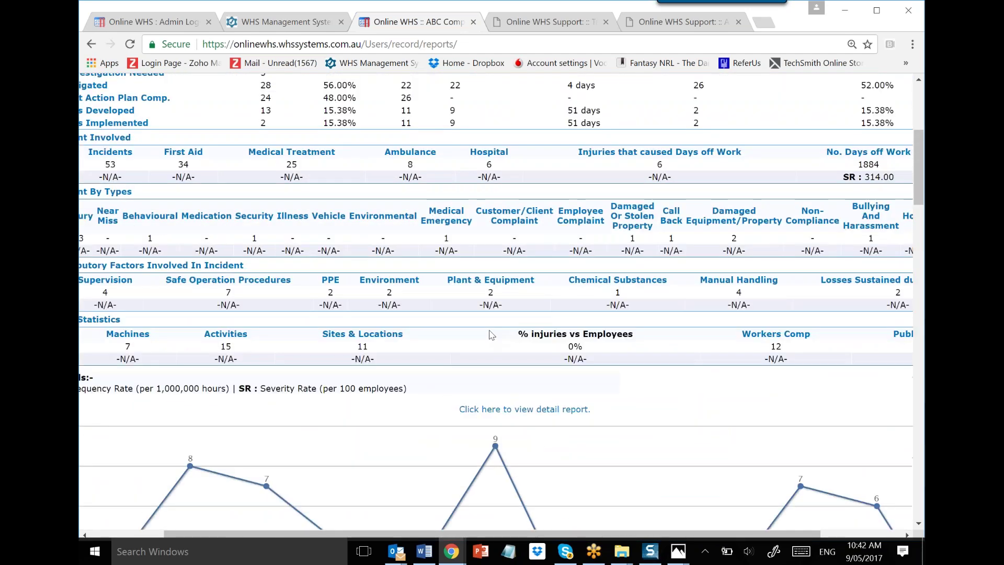
Step: View the detailed list of injuries that caused days off work, and close it
left_click(660, 158)
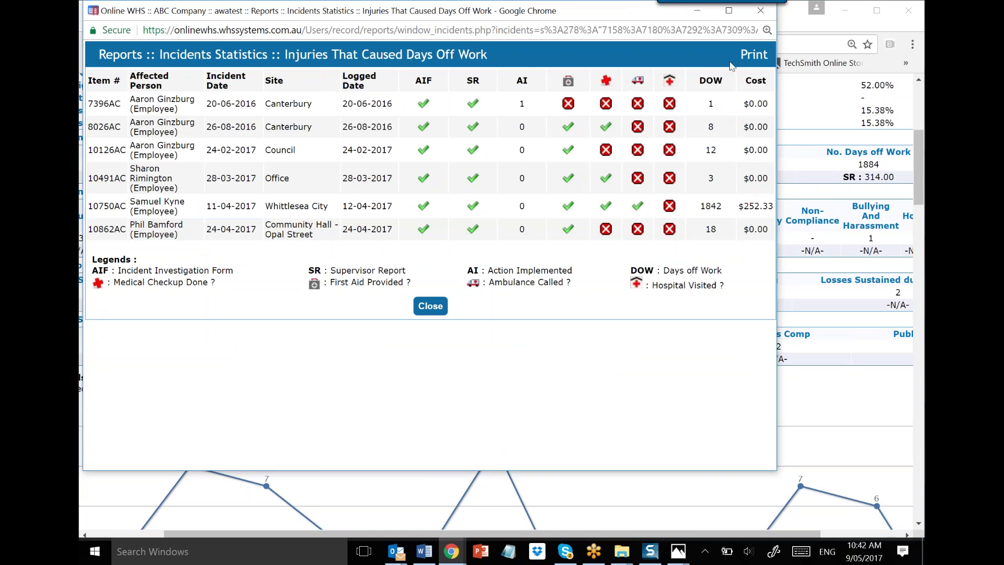
left_click(760, 11)
Step: Open the supervisor report form for the 02-03-2017 Community Hall - Opal street incident in the incident register
scroll(445, 209, "up", 5)
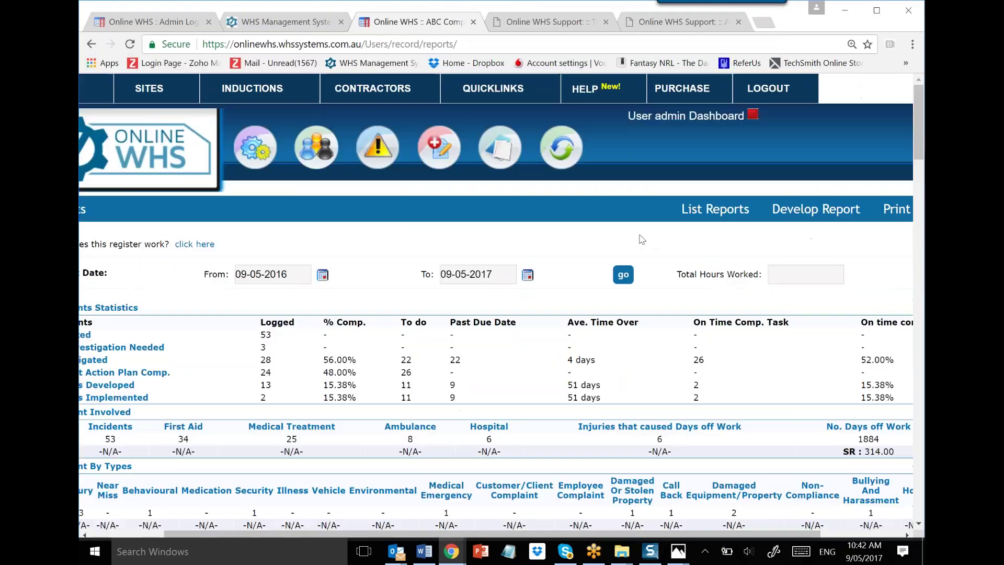
left_click(447, 183)
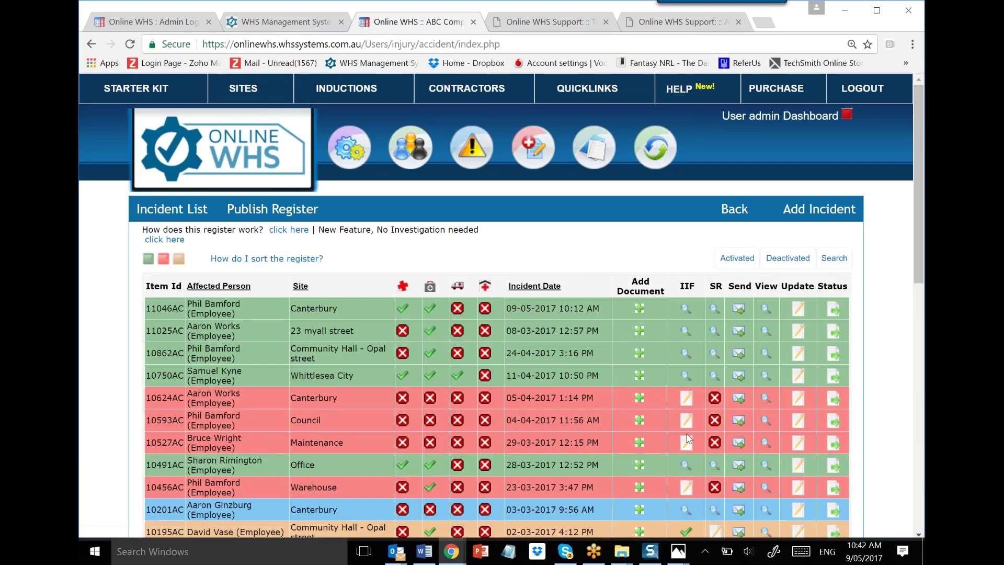
scroll(687, 434, "down", 4)
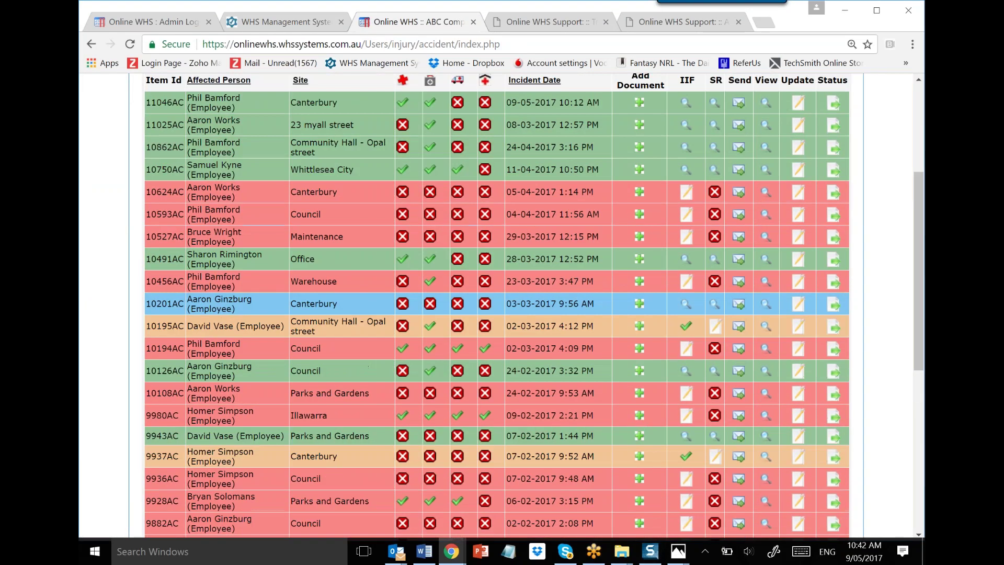
left_click(716, 328)
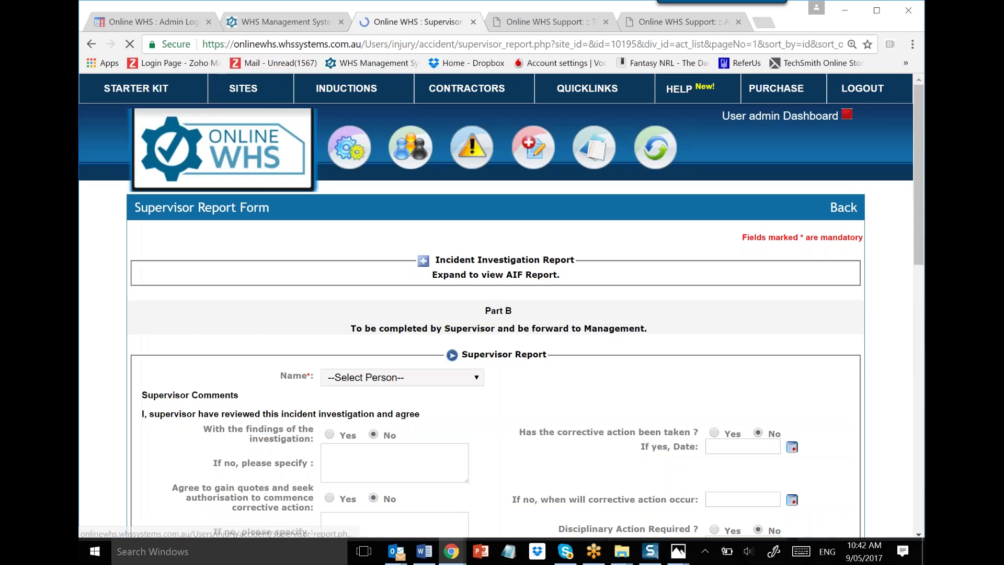
Step: Mark that the employee needs time off work, with an estimated timeframe of 4 days and 1 week
scroll(340, 378, "down", 6)
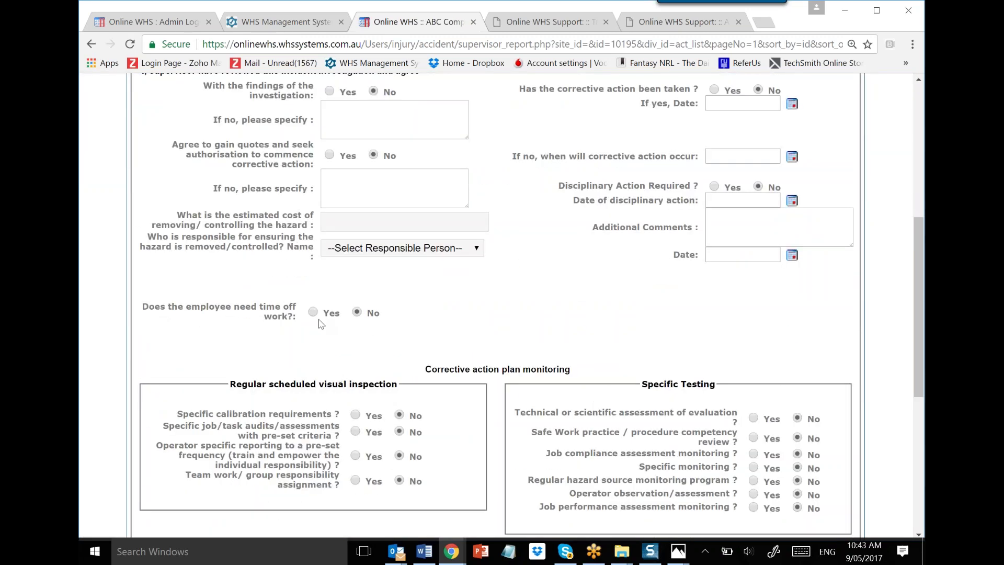
left_click(314, 312)
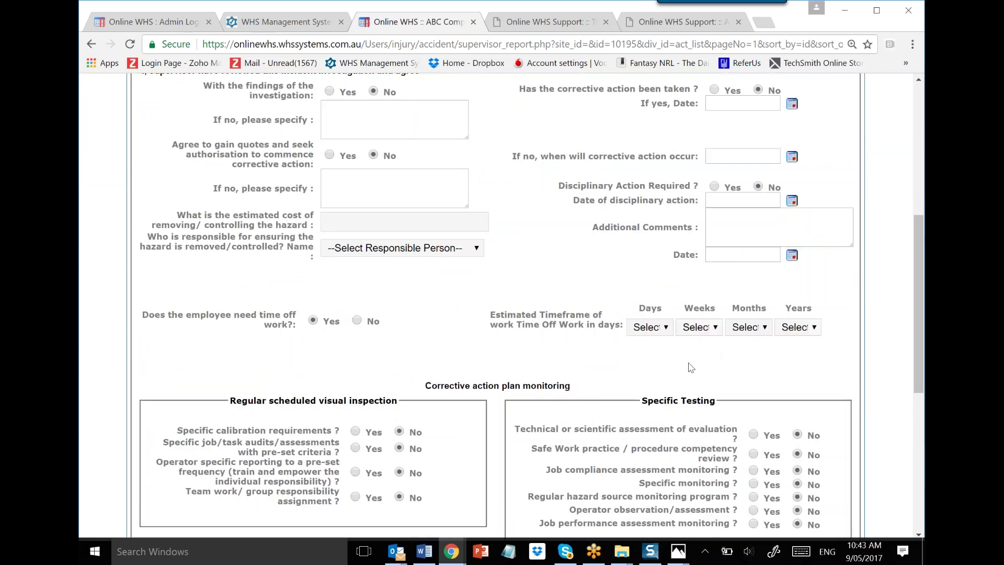
left_click(649, 327)
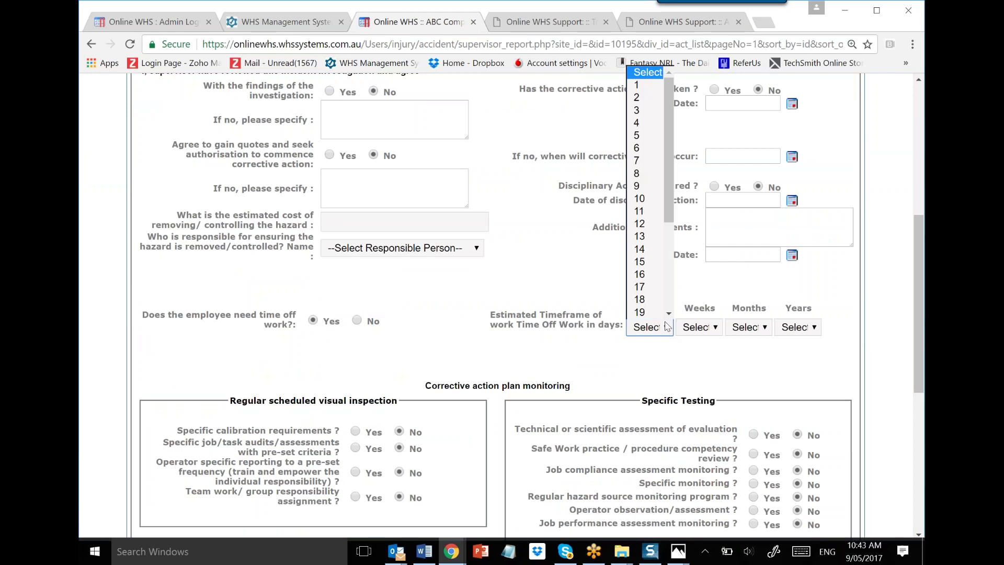
left_click(639, 138)
left_click(719, 330)
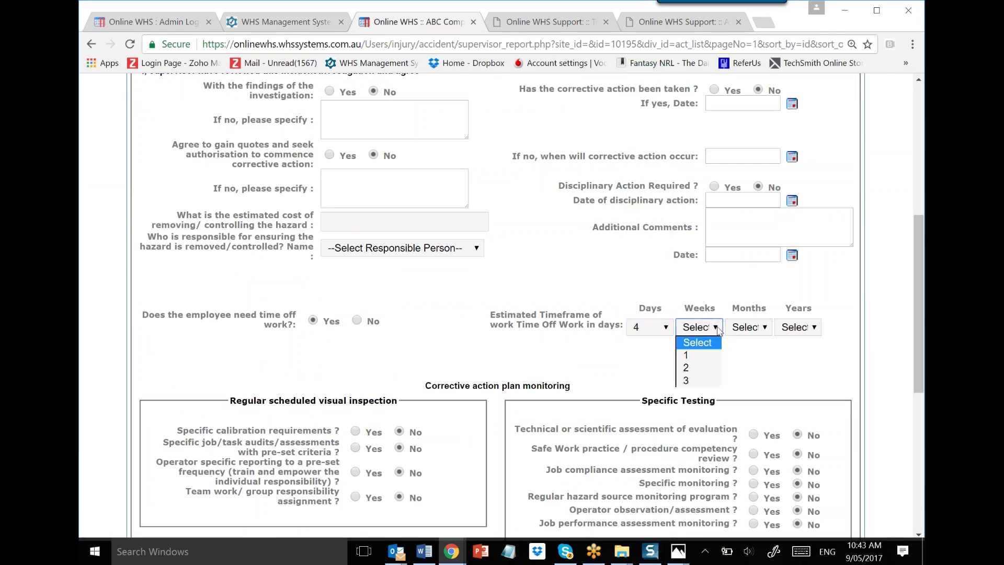
left_click(710, 350)
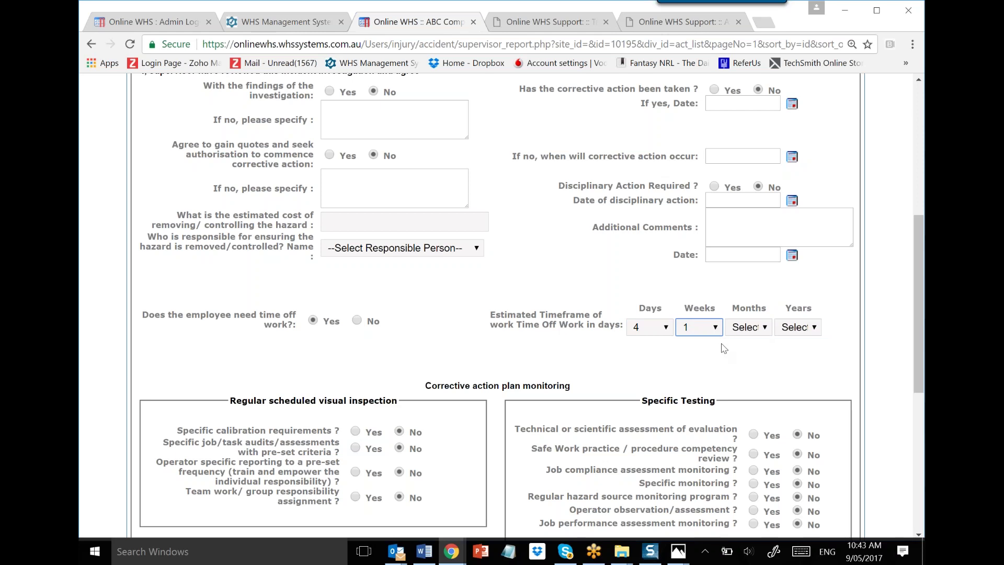
Step: Look over the rest of the supervisor report and cancel it without submitting
scroll(479, 474, "down", 7)
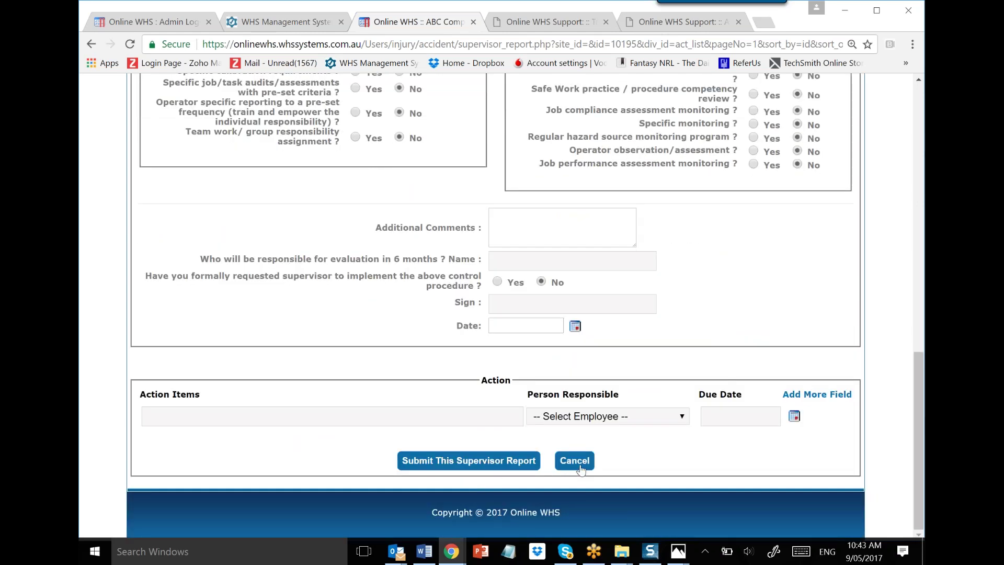
scroll(528, 381, "up", 7)
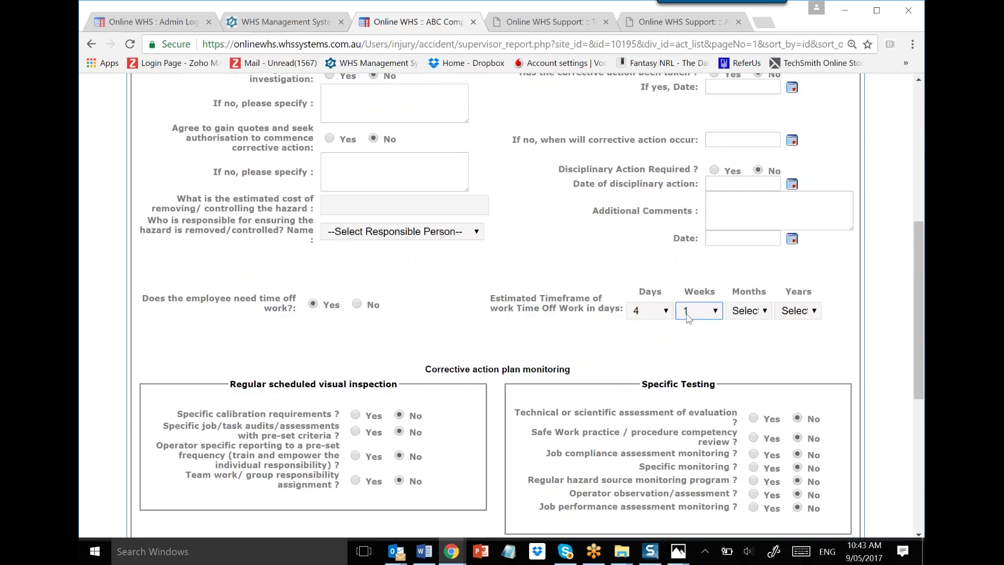
scroll(687, 316, "down", 4)
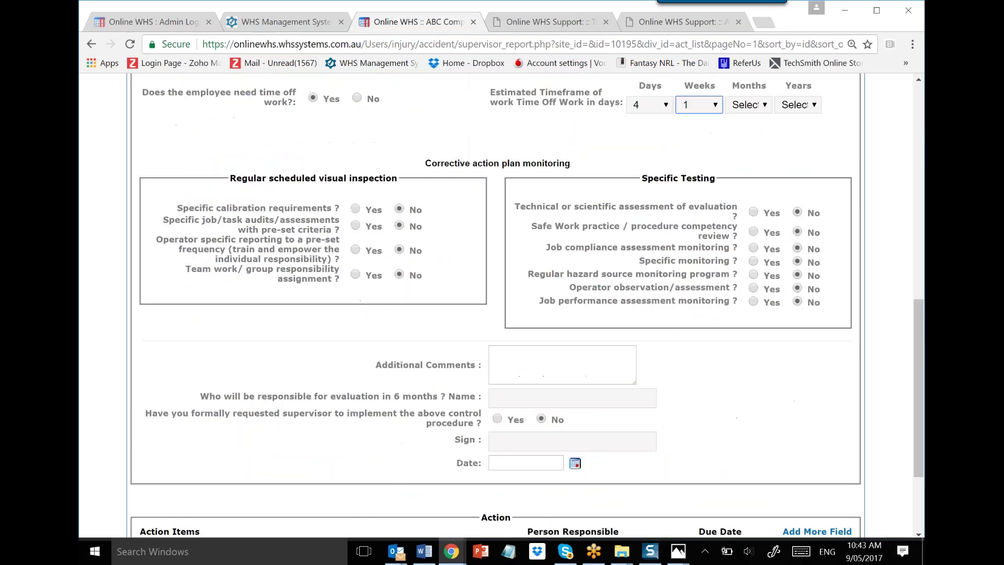
scroll(588, 460, "down", 3)
left_click(574, 460)
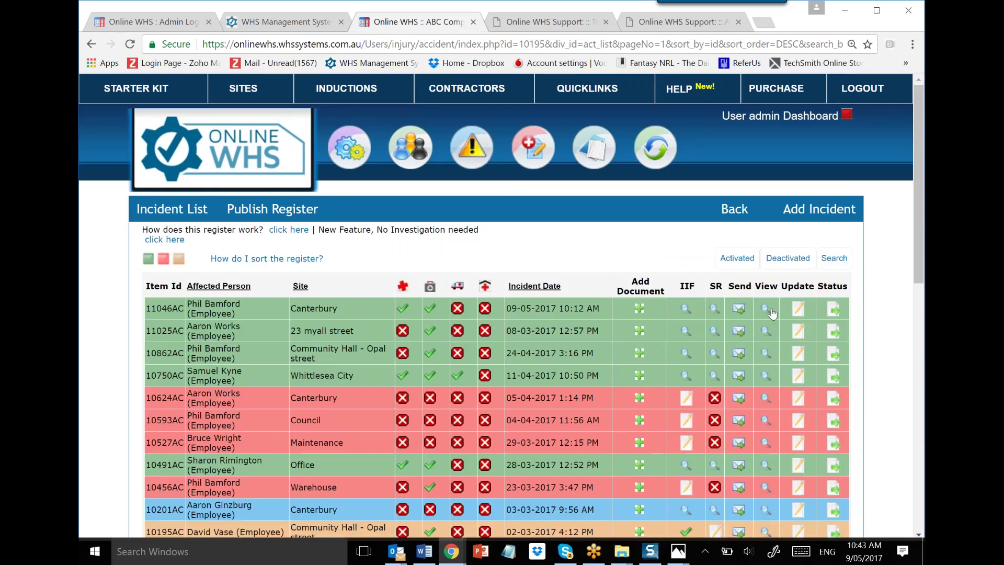
Step: Open the Return to Work record of the Whittlesea City incident for editing and review its plan, review and completion fields
left_click(587, 87)
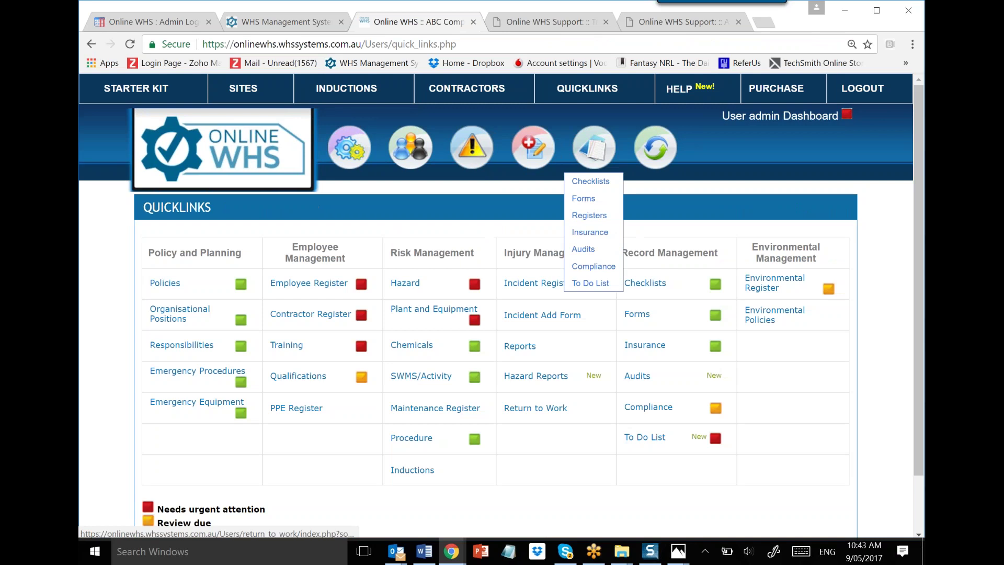
left_click(536, 408)
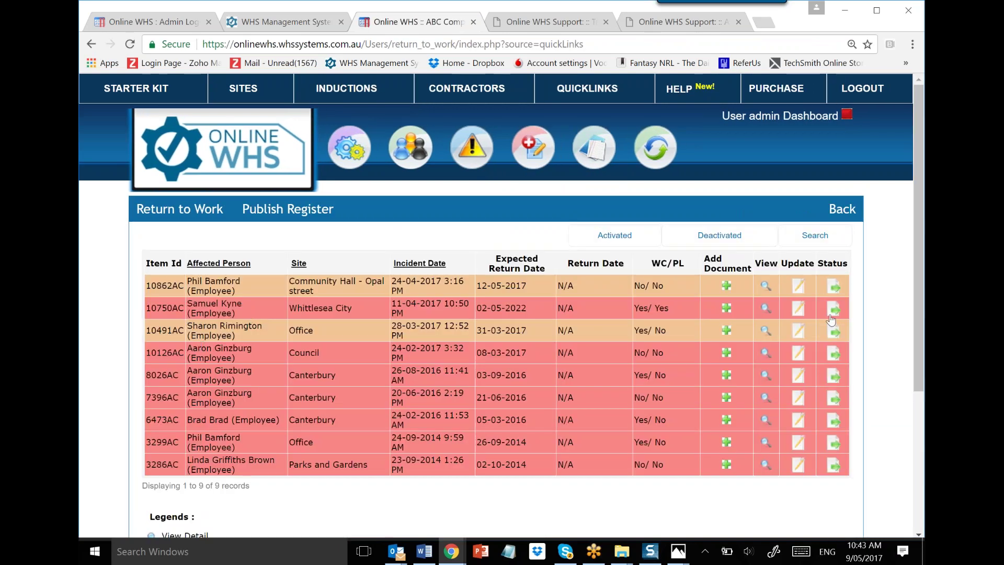
left_click(802, 317)
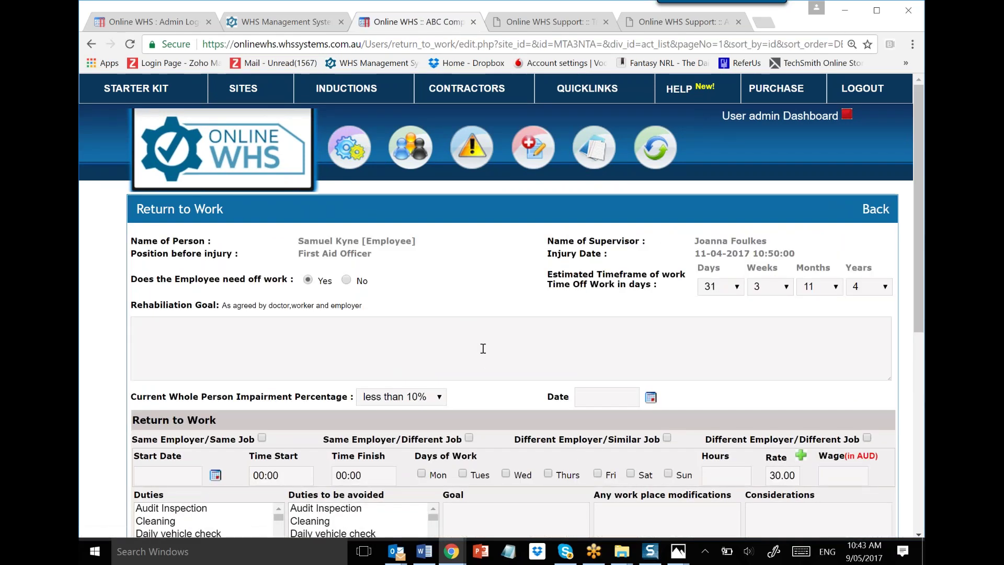
scroll(500, 345, "down", 3)
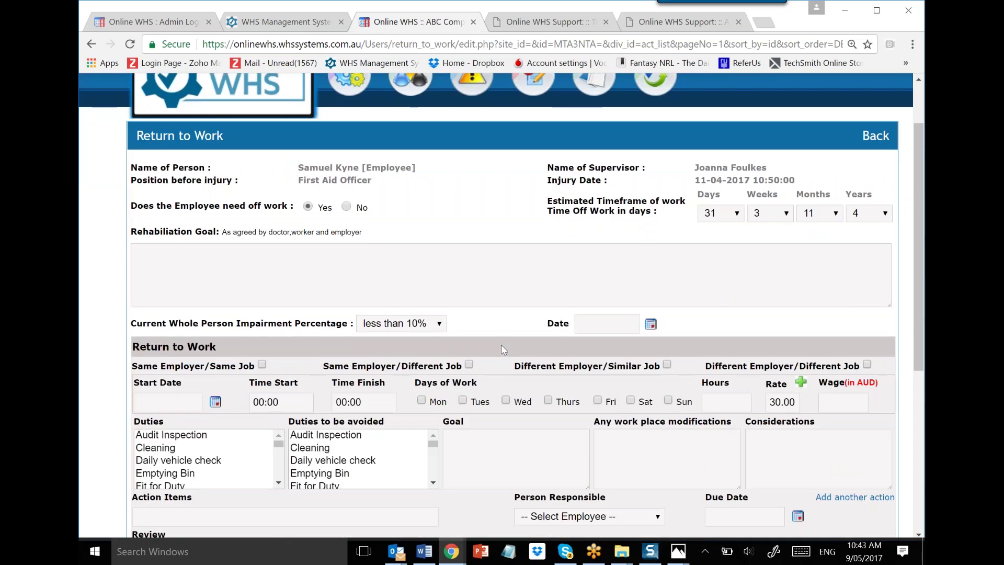
scroll(500, 345, "down", 1)
scroll(501, 340, "down", 3)
scroll(500, 340, "down", 1)
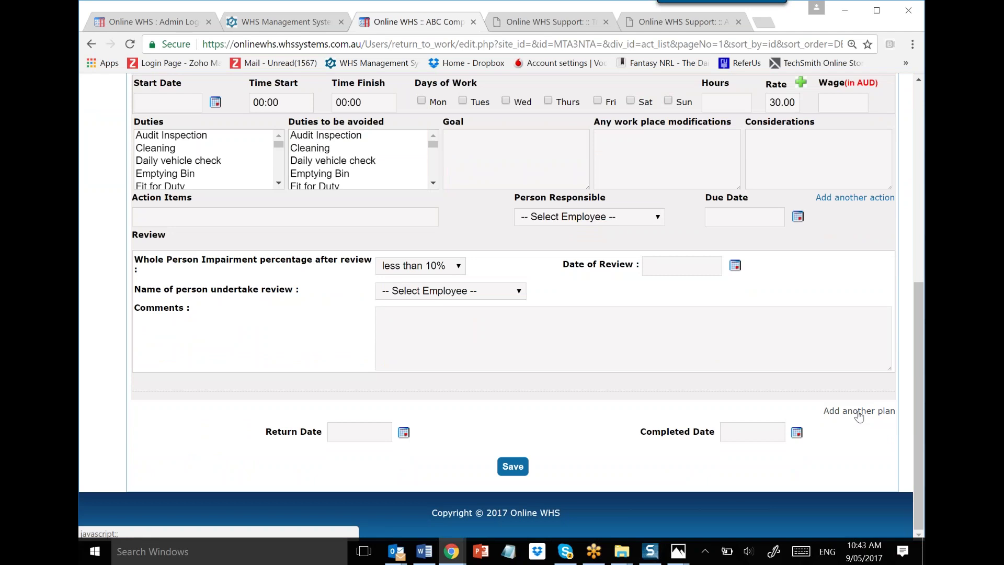
Step: Try to add another plan to the Whittlesea City Return to Work record and go back to the register without saving
left_click(857, 413)
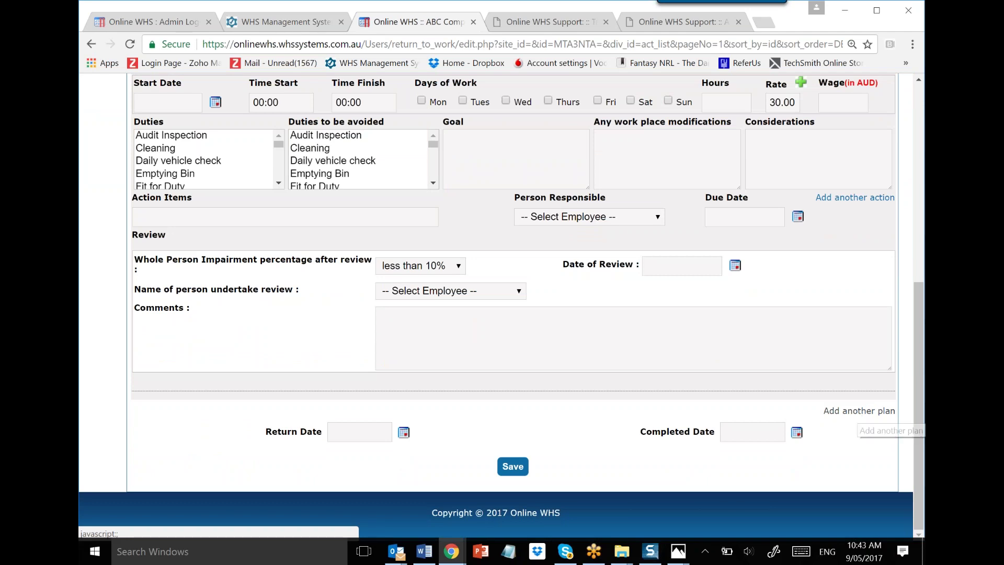
scroll(475, 304, "up", 6)
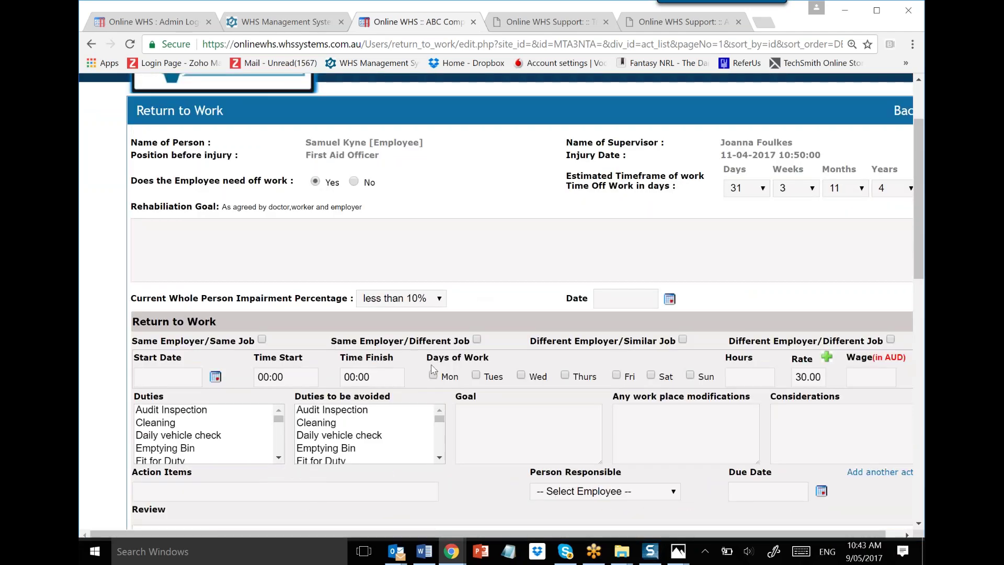
scroll(432, 370, "up", 2)
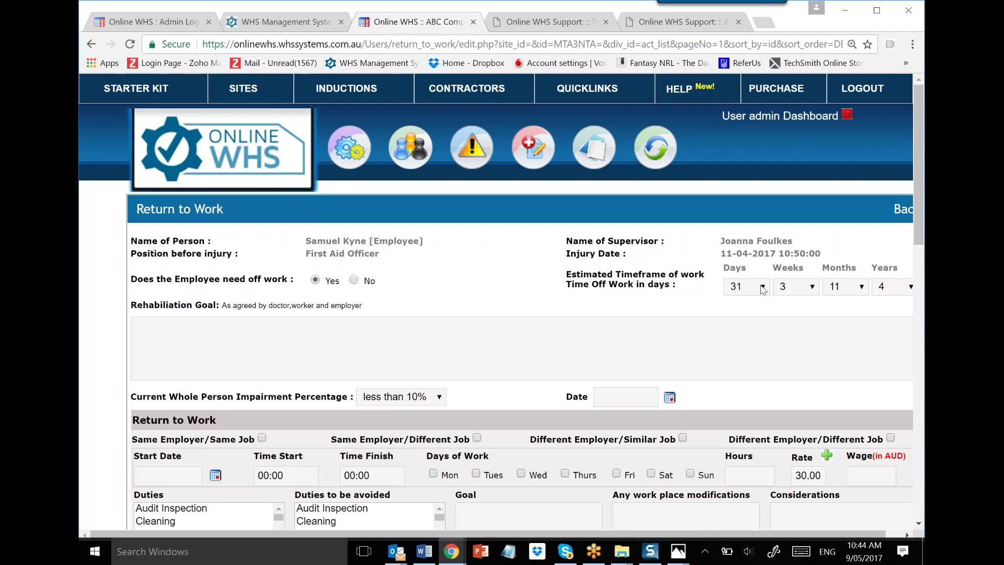
left_click(901, 213)
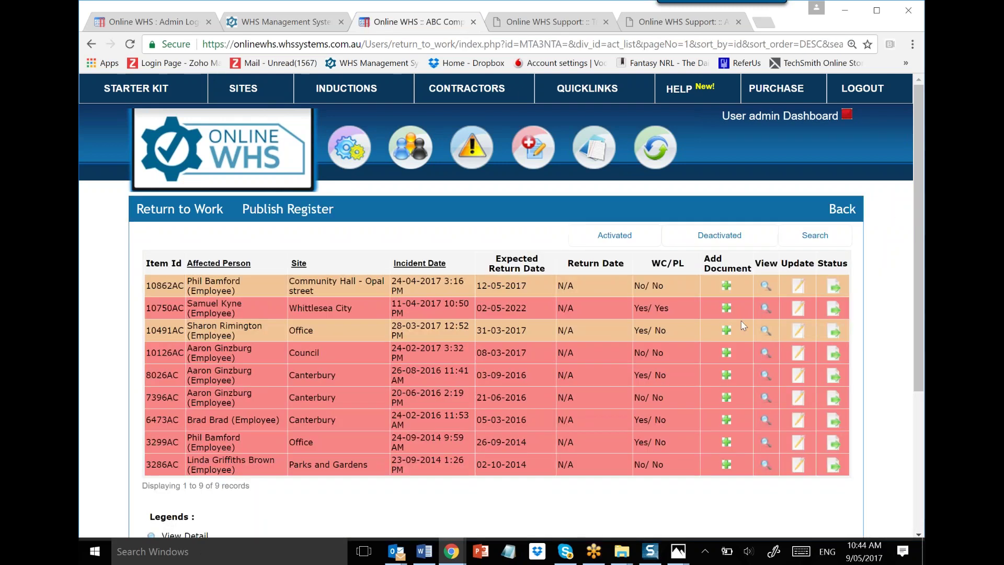
Step: View the 24-04-2017 Community Hall - Opal street Return to Work record and examine its graph of review percentage per plan
left_click(766, 287)
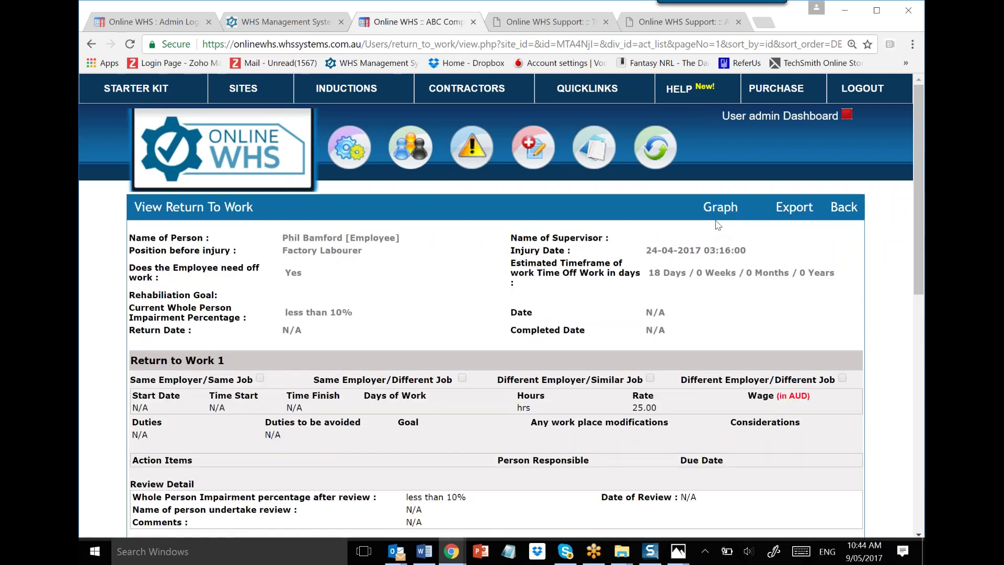
left_click(721, 209)
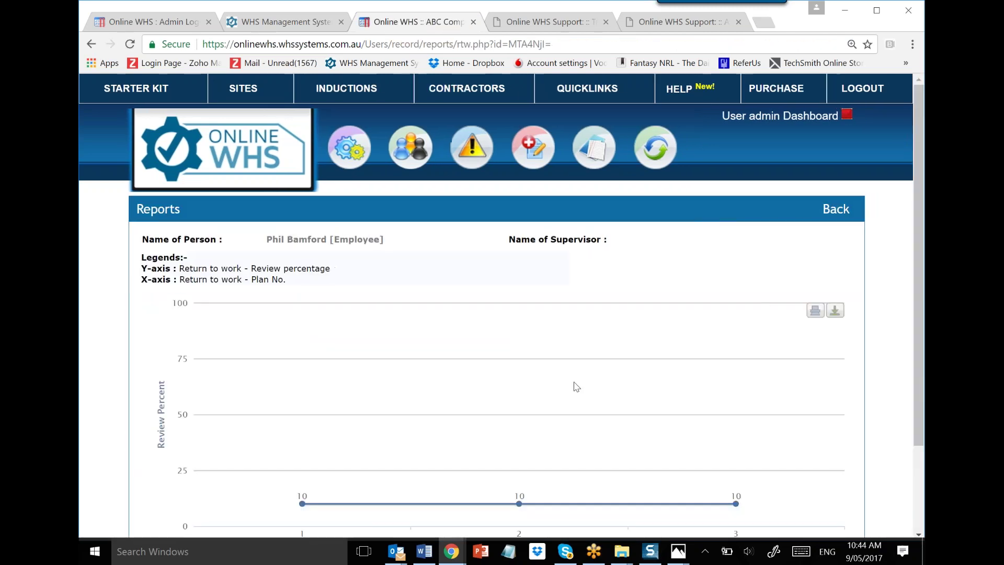
scroll(560, 377, "down", 2)
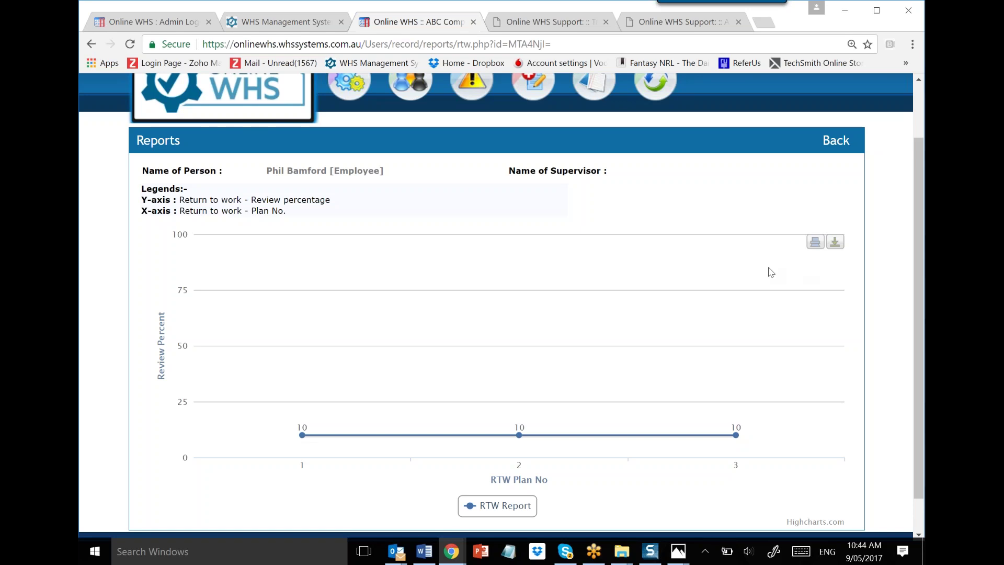
scroll(638, 280, "up", 2)
mouse_move(594, 152)
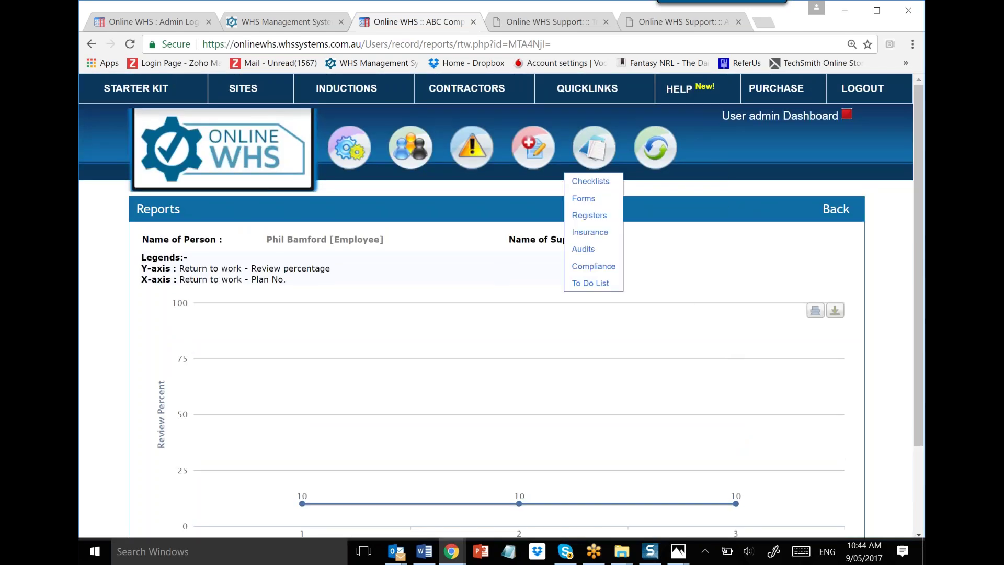
Step: Open the Canterbury site from the site list and go to its incident register through the site's management panel
left_click(587, 88)
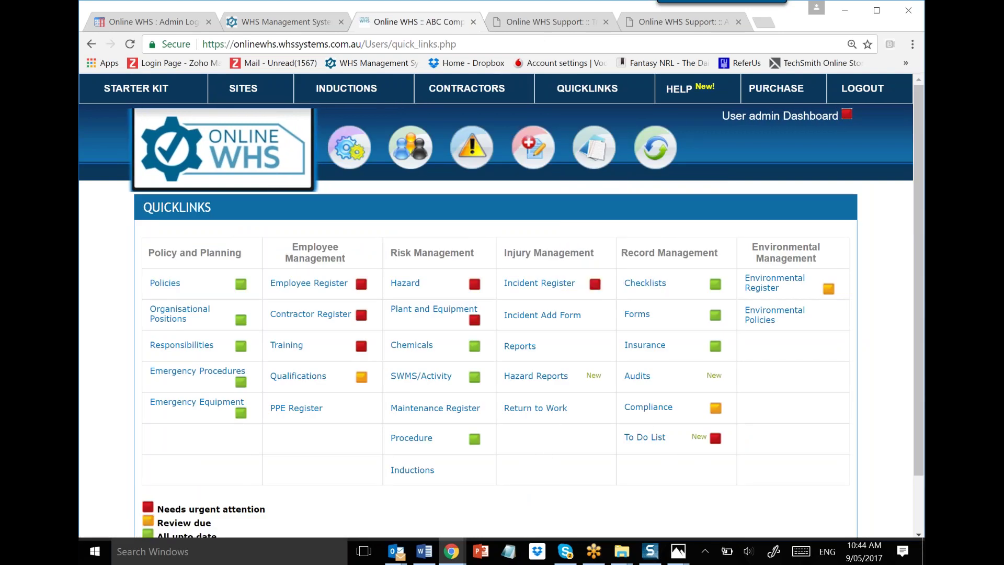
left_click(243, 89)
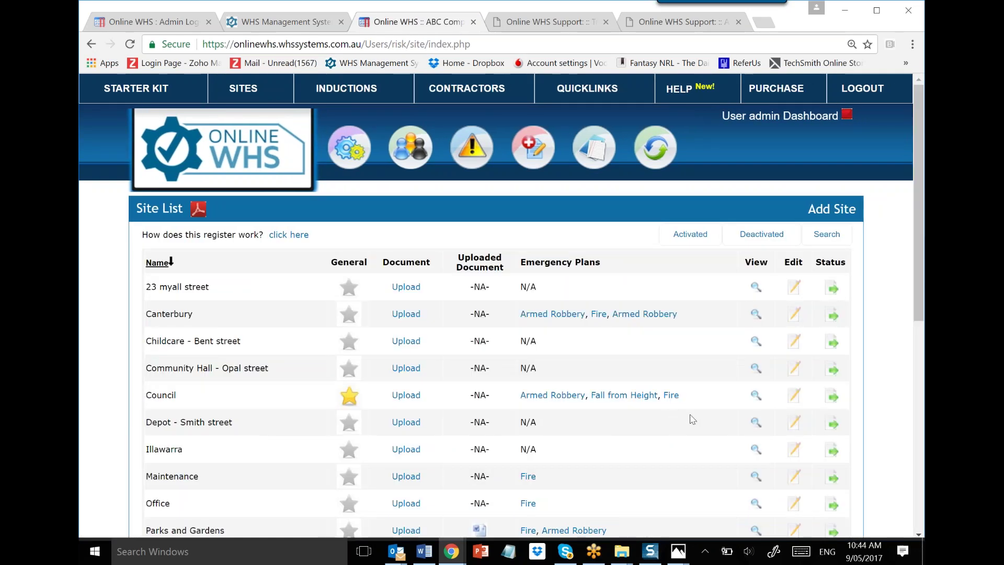
left_click(756, 314)
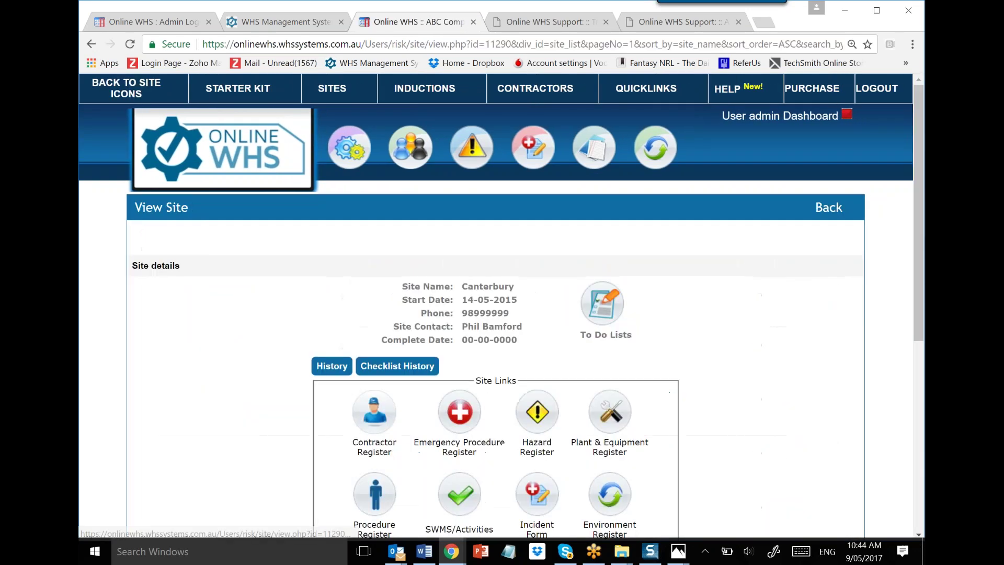
scroll(733, 332, "down", 5)
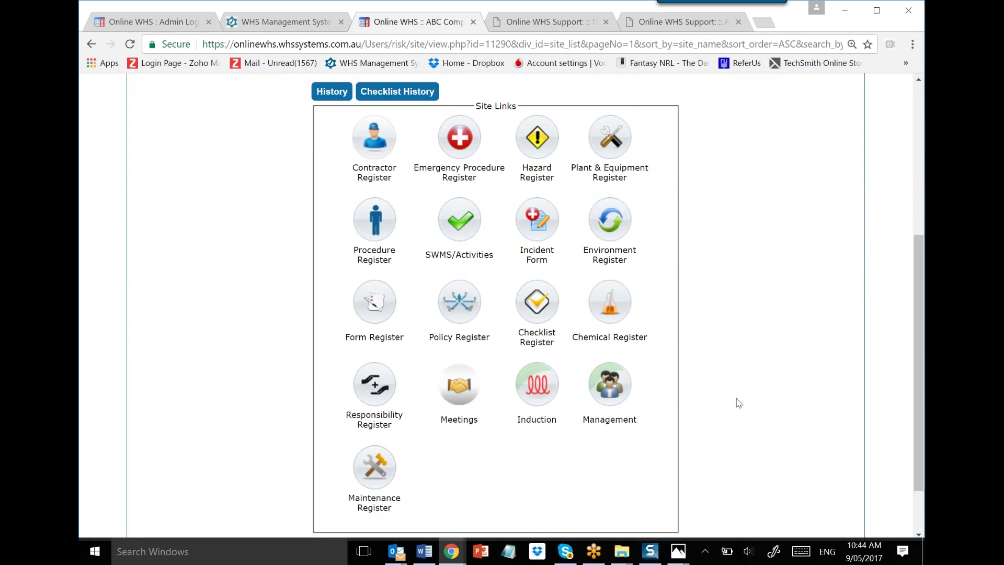
left_click(480, 422)
scroll(480, 423, "down", 3)
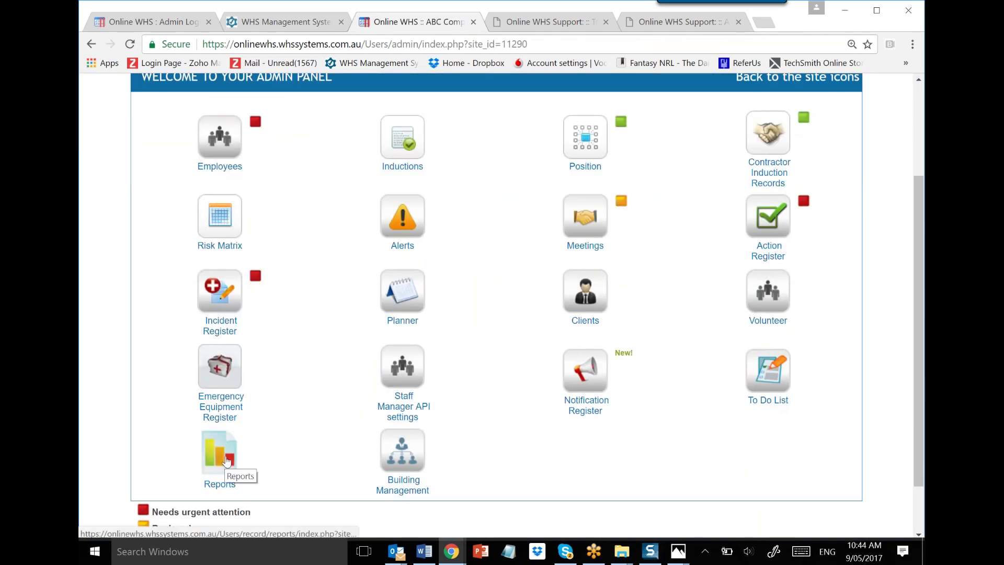
left_click(223, 294)
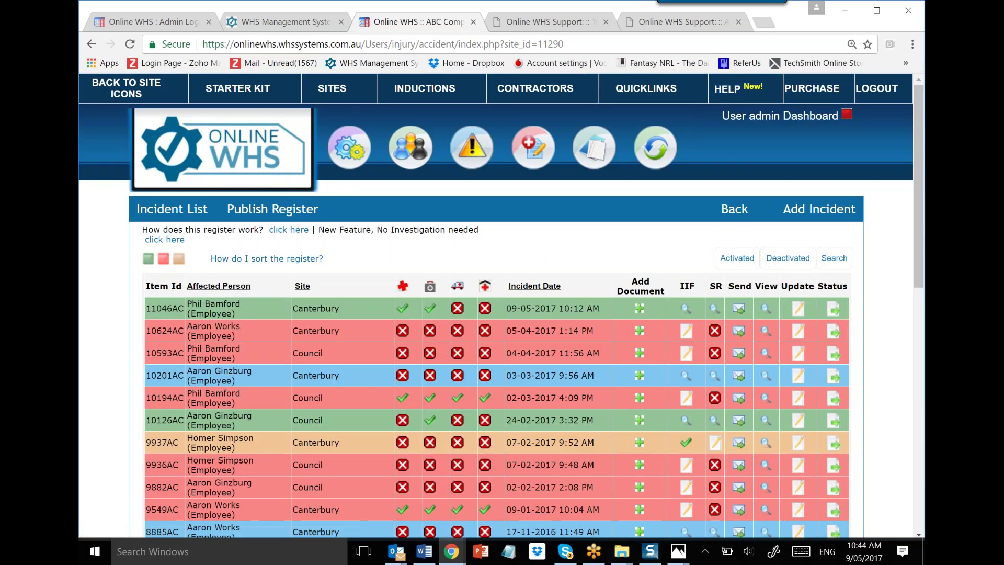
Step: Set up publishing of the incident register as Download From a Date Range in CSV format
left_click(278, 208)
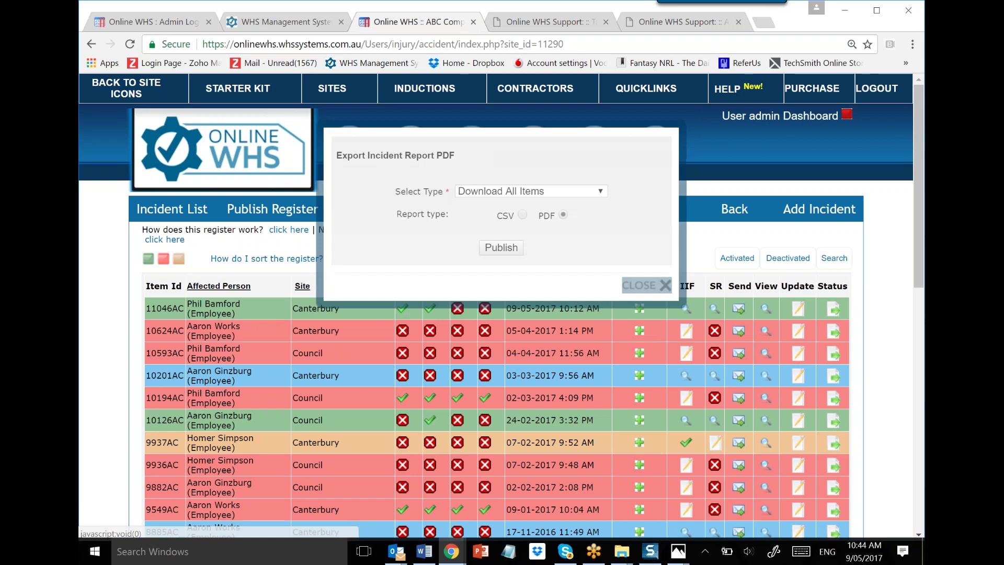
left_click(599, 195)
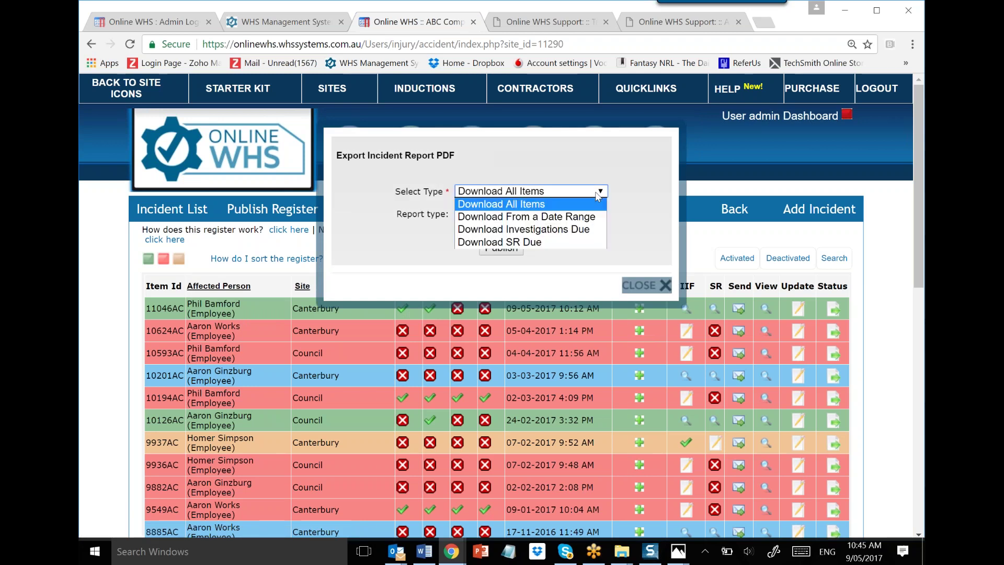
left_click(581, 215)
left_click(554, 215)
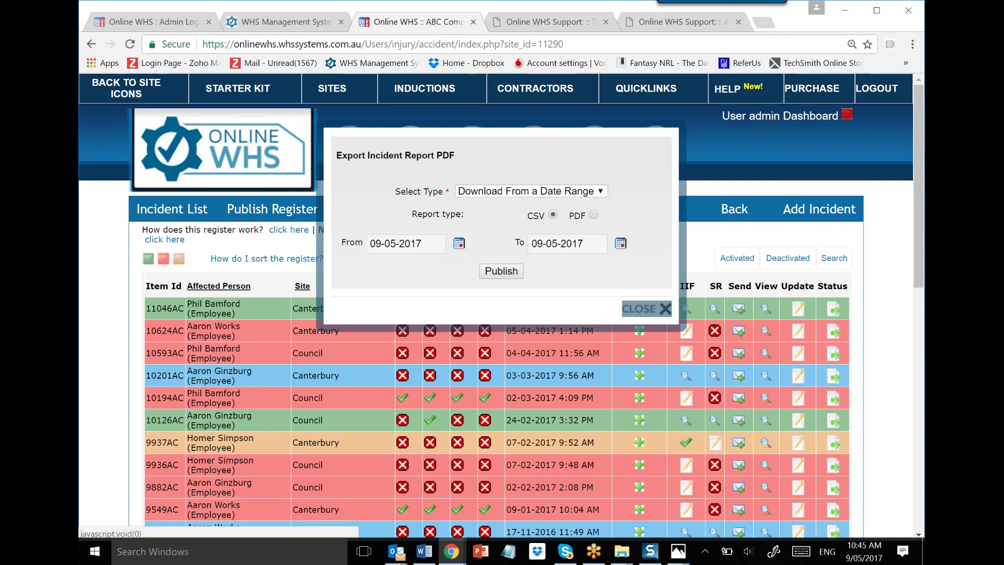
Step: Set the export's From date to 01-02-2017, publish the CSV file and close the export dialog
left_click(443, 248)
left_click(420, 267)
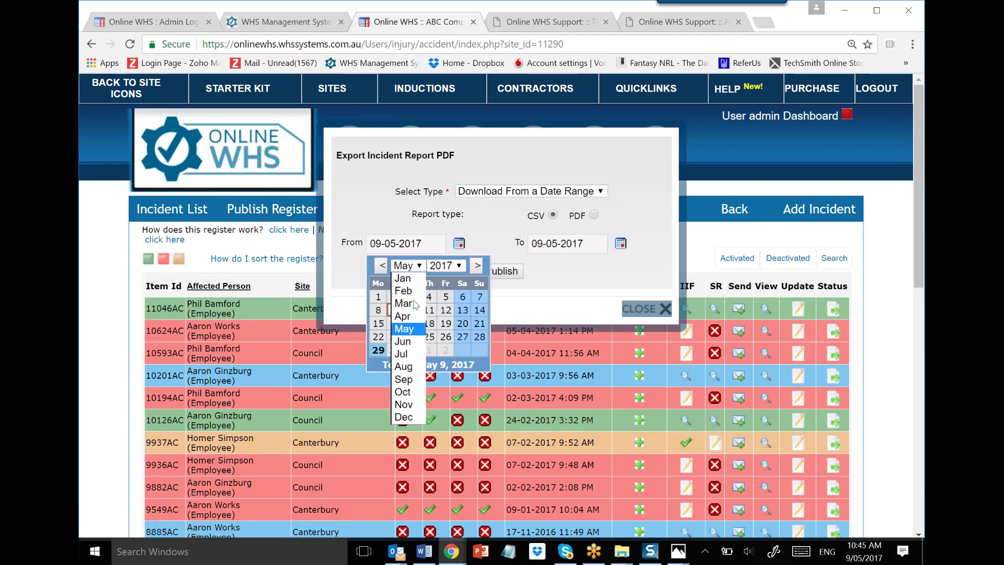
left_click(404, 290)
left_click(412, 297)
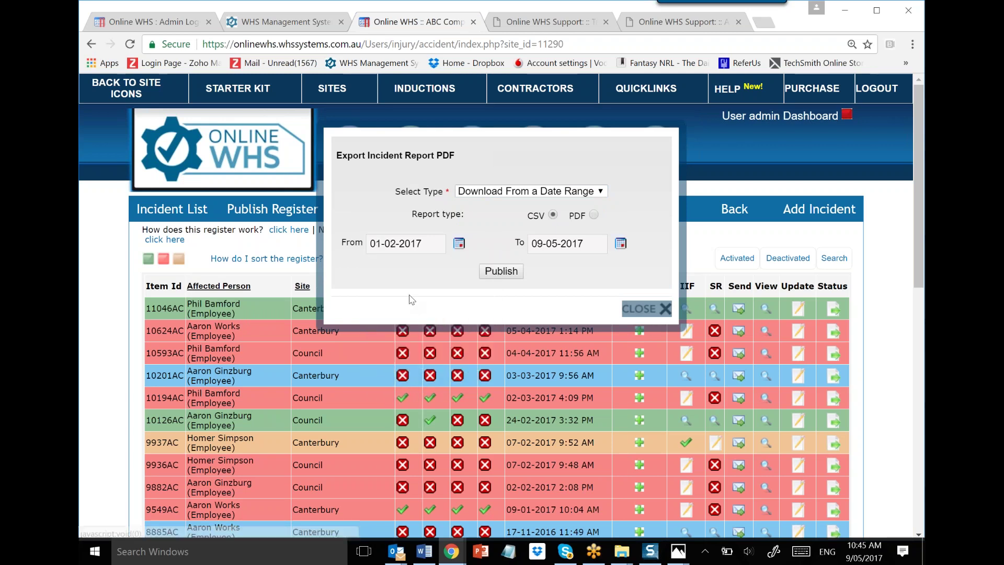
left_click(505, 272)
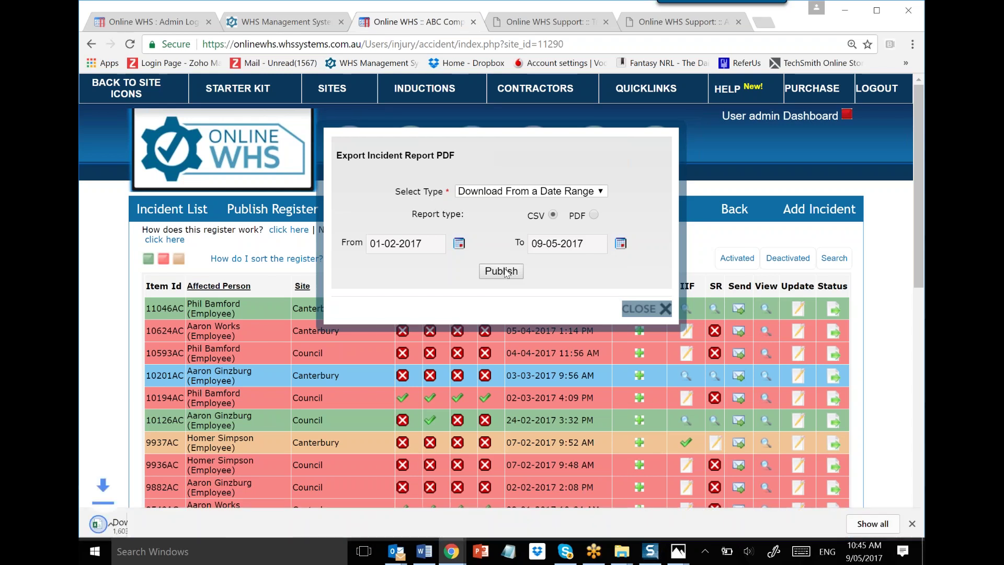
left_click(665, 310)
Step: Open the downloaded date-range CSV file in Excel, maximize the window and select the site column
left_click(155, 526)
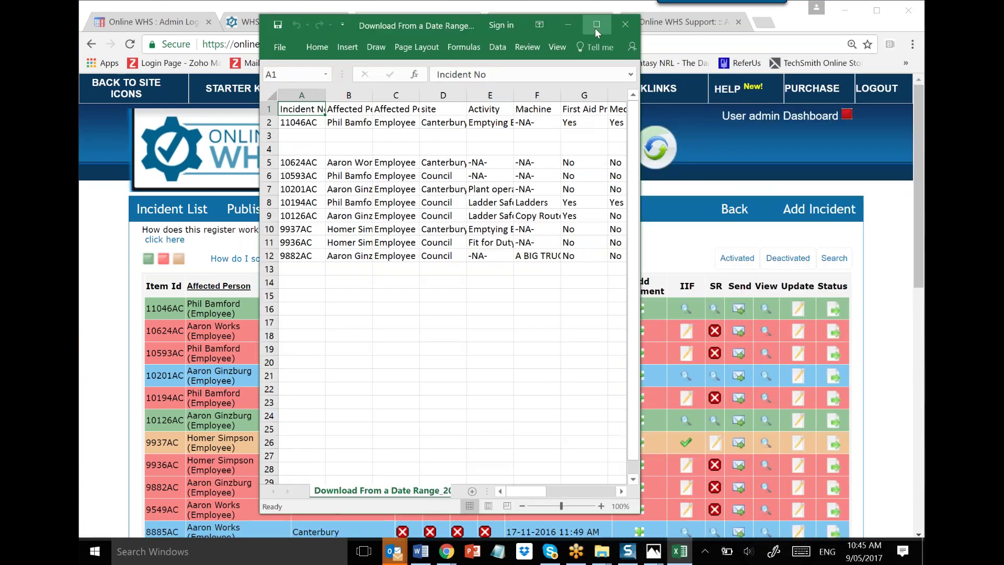
left_click(596, 25)
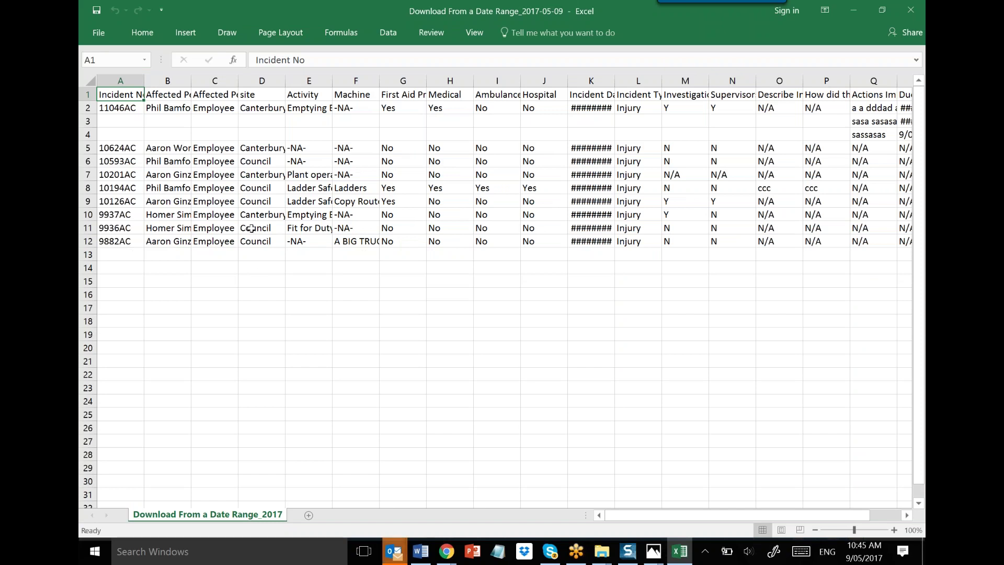
left_click(262, 80)
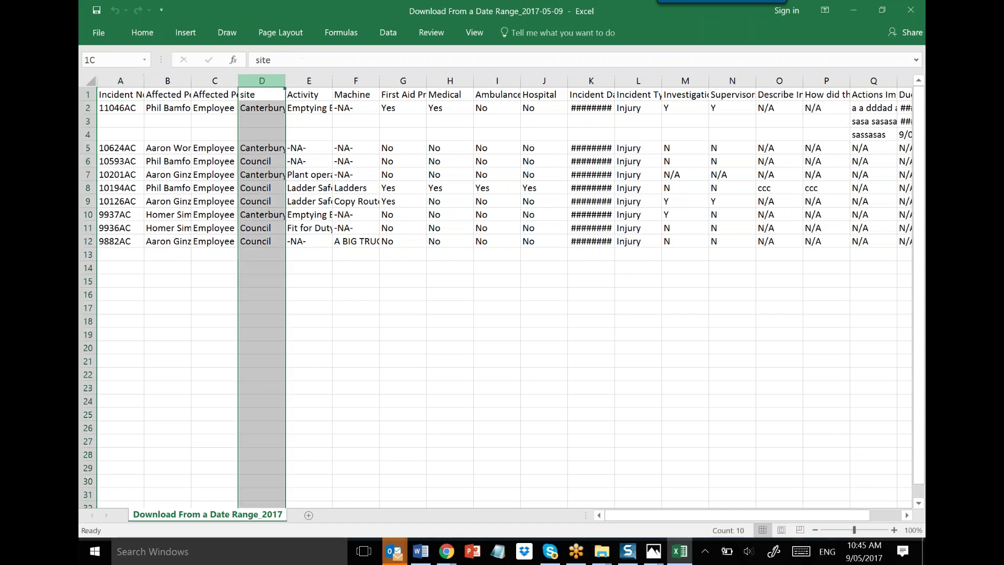
right_click(261, 78)
key("Escape")
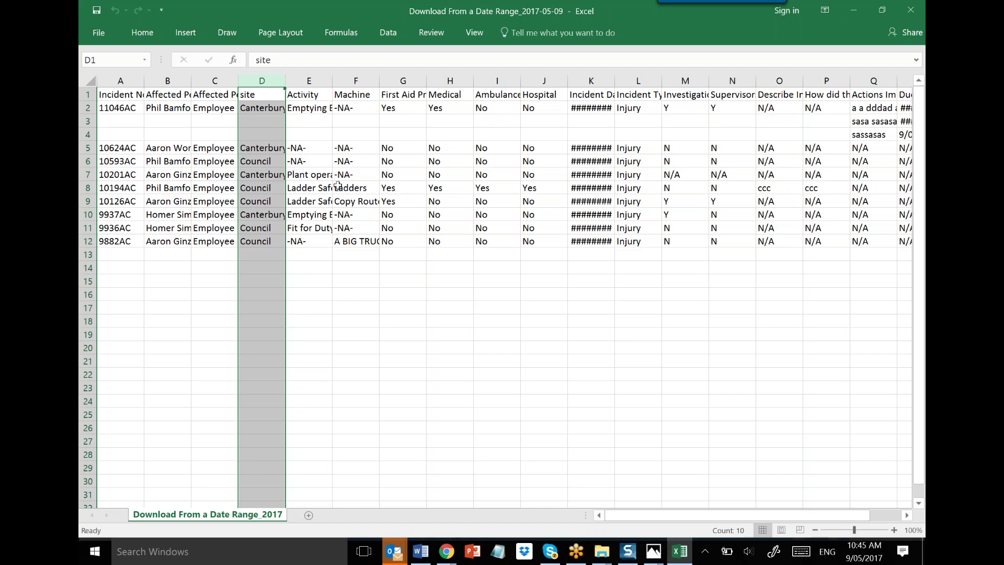
Step: Review the exported incident columns from site and activity through to actions, due date and completed date, and close the workbook
left_click(272, 161)
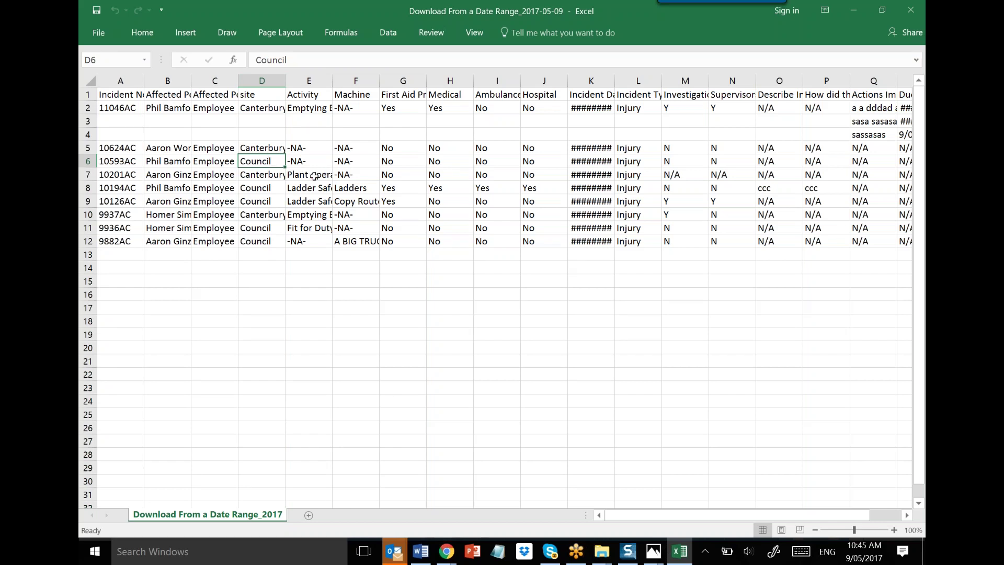
left_click(312, 160)
left_click(364, 160)
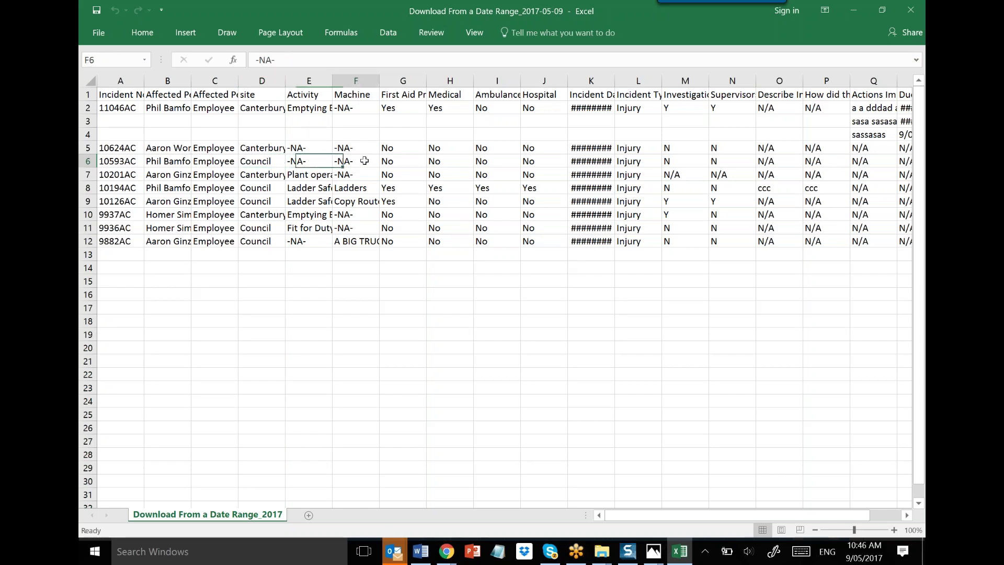
left_click(407, 160)
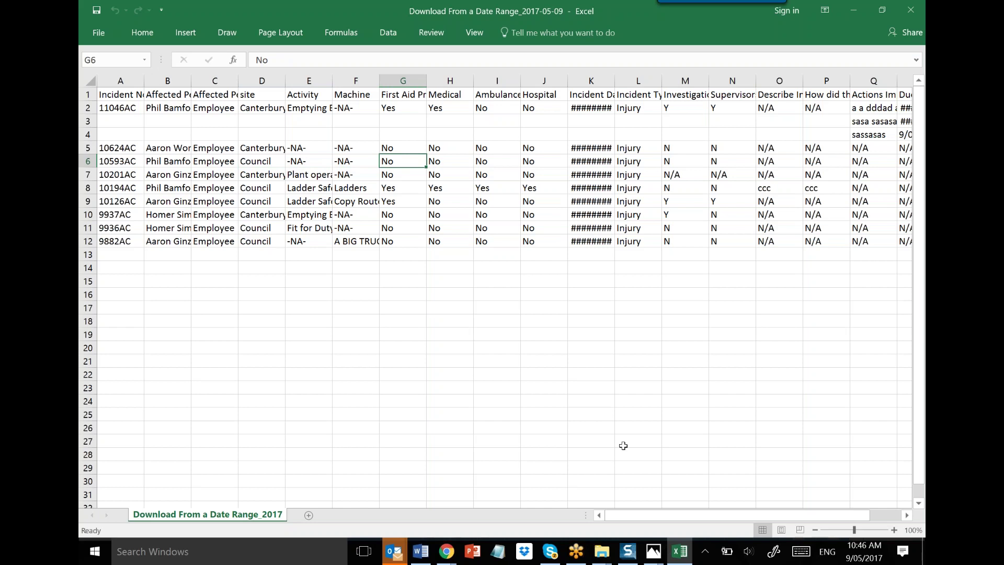
left_click(907, 516)
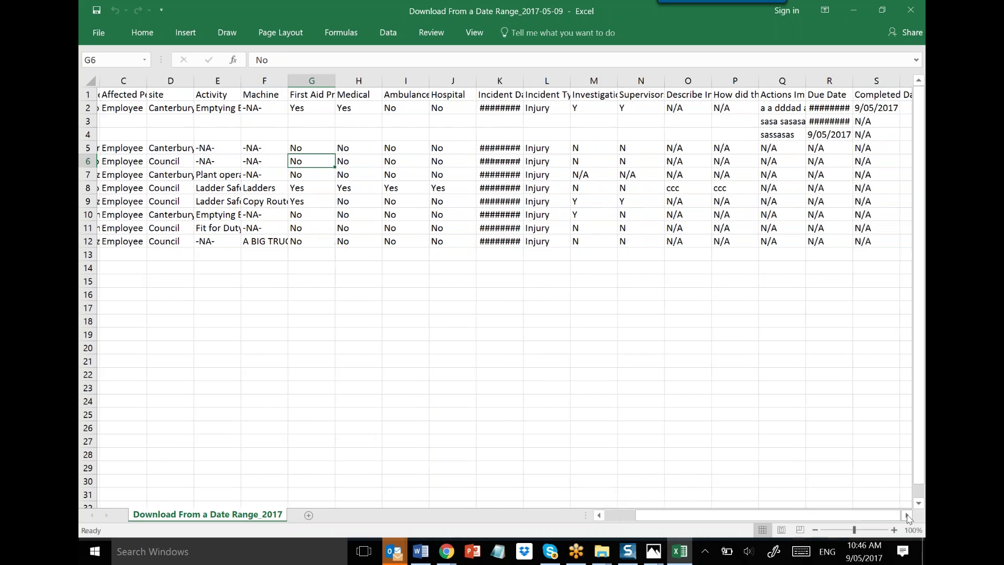
left_click(907, 516)
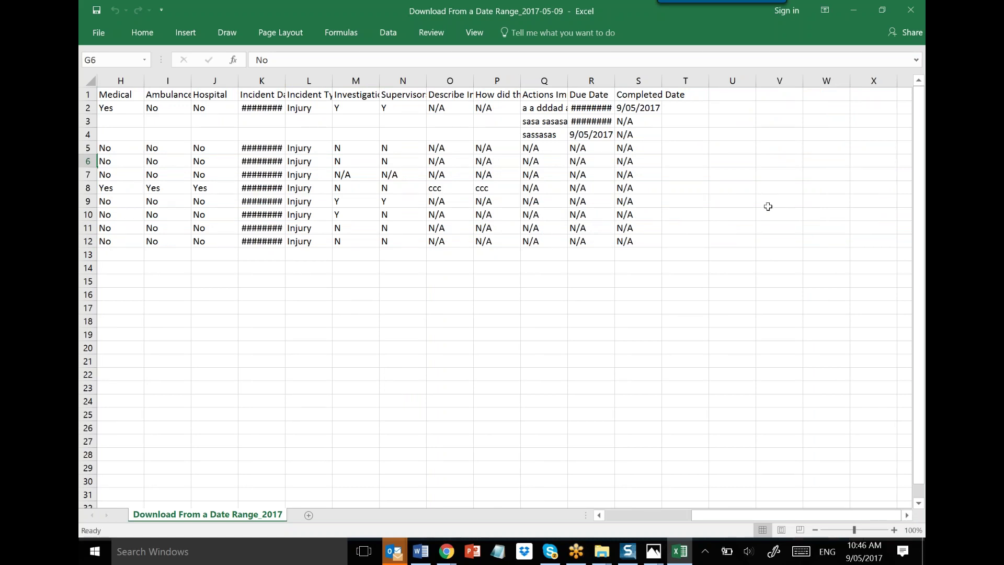
left_click(911, 11)
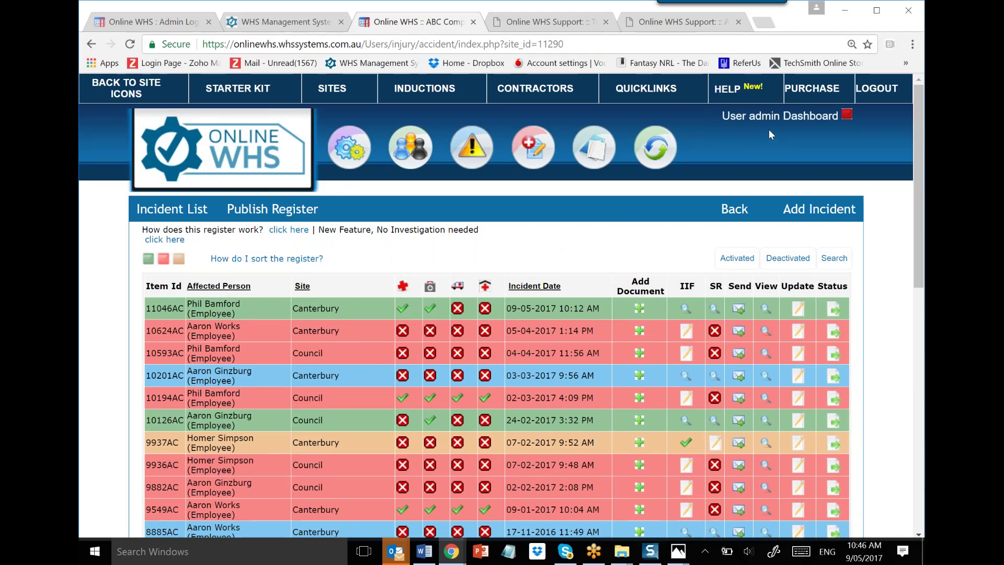
Step: Open the Canterbury site from the site list again and display its management admin panel
left_click(782, 117)
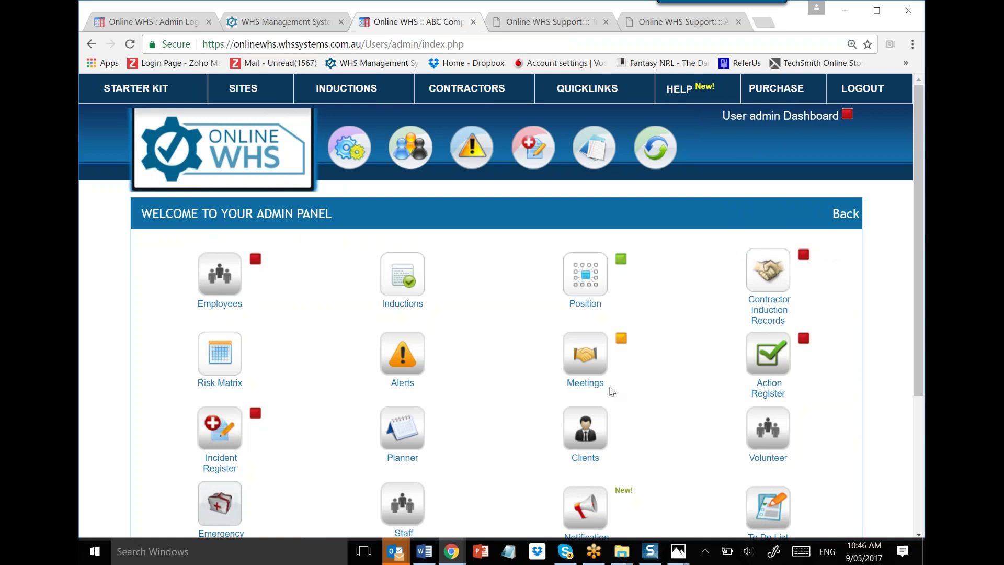
left_click(244, 90)
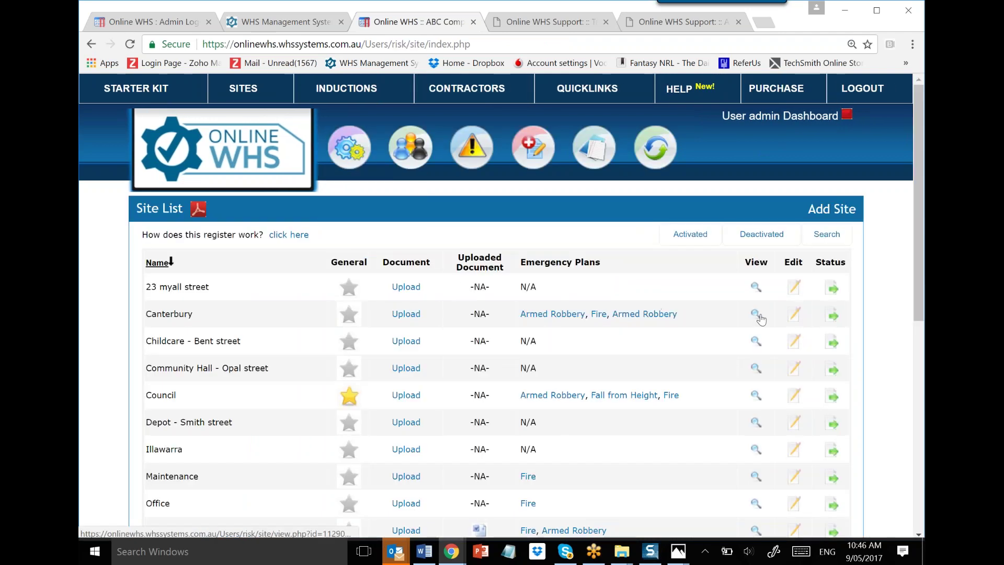
left_click(756, 314)
scroll(708, 314, "down", 5)
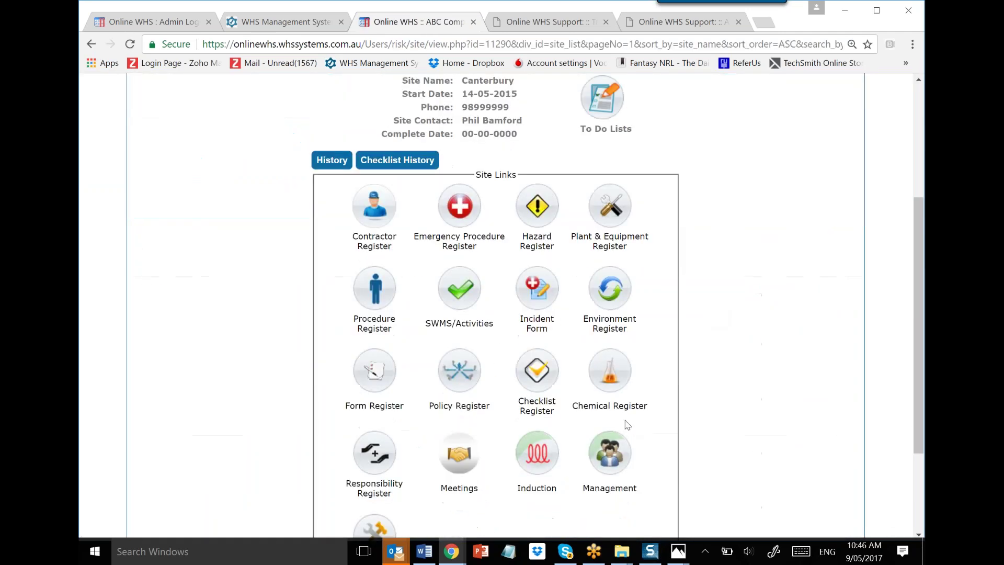
left_click(617, 454)
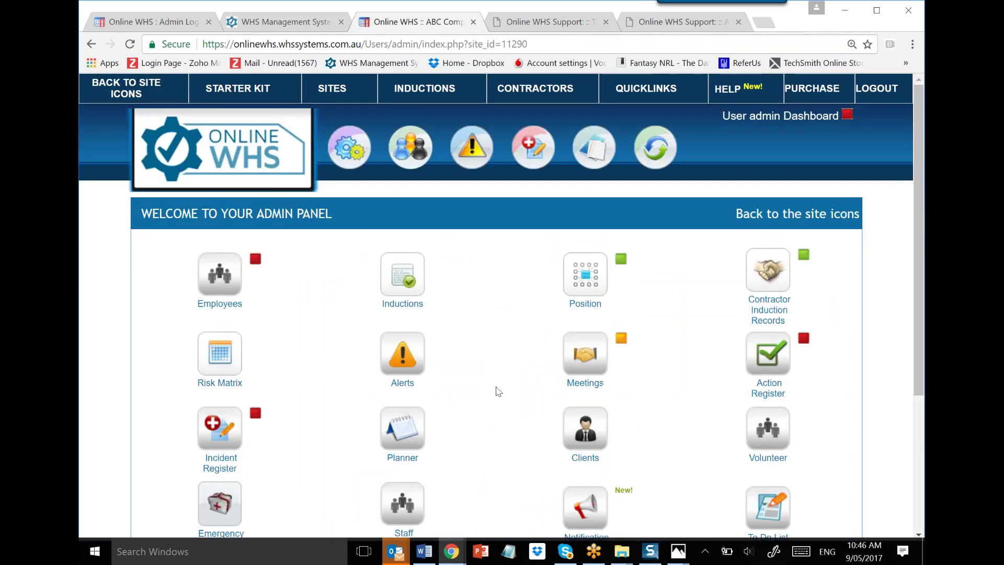
scroll(313, 307, "down", 3)
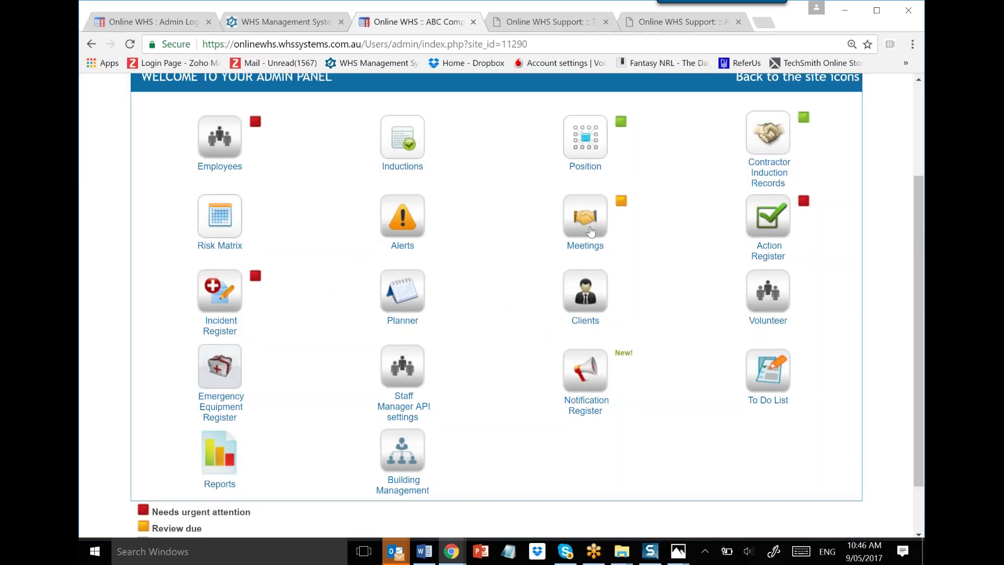
Step: Start a new meeting record from the site's meeting register, with meeting type WHS Meeting and site Council
left_click(588, 227)
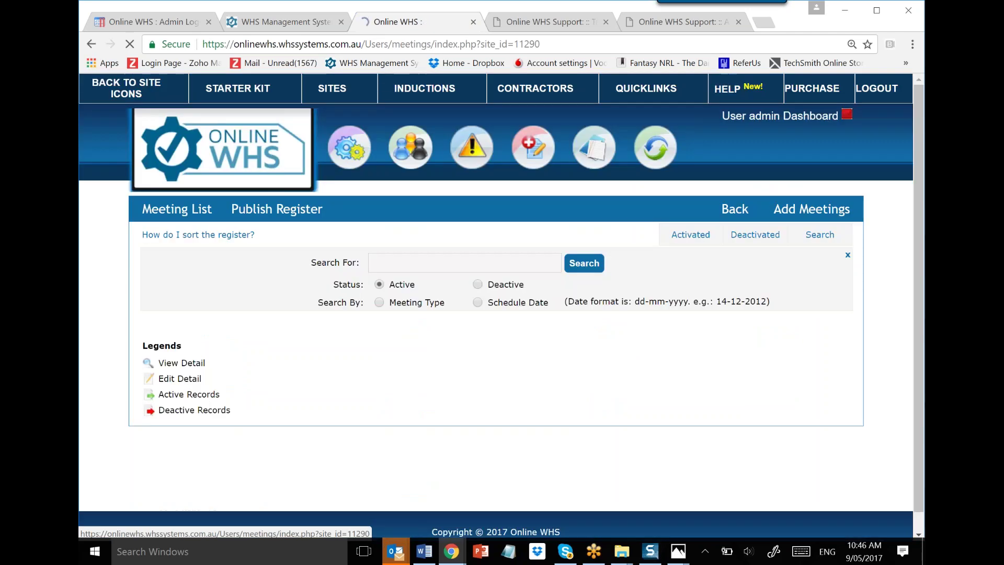
left_click(827, 211)
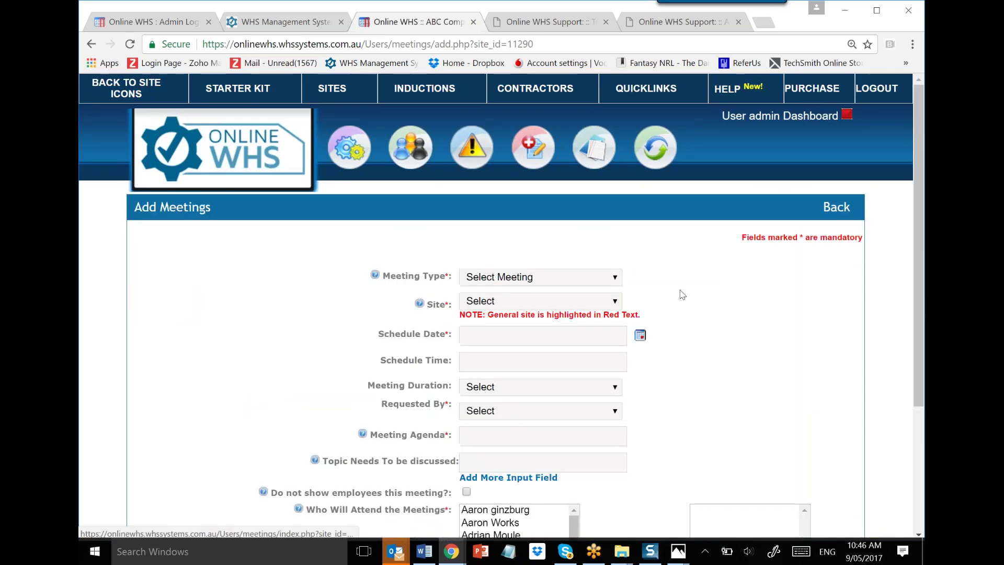
scroll(683, 295, "down", 3)
left_click(582, 139)
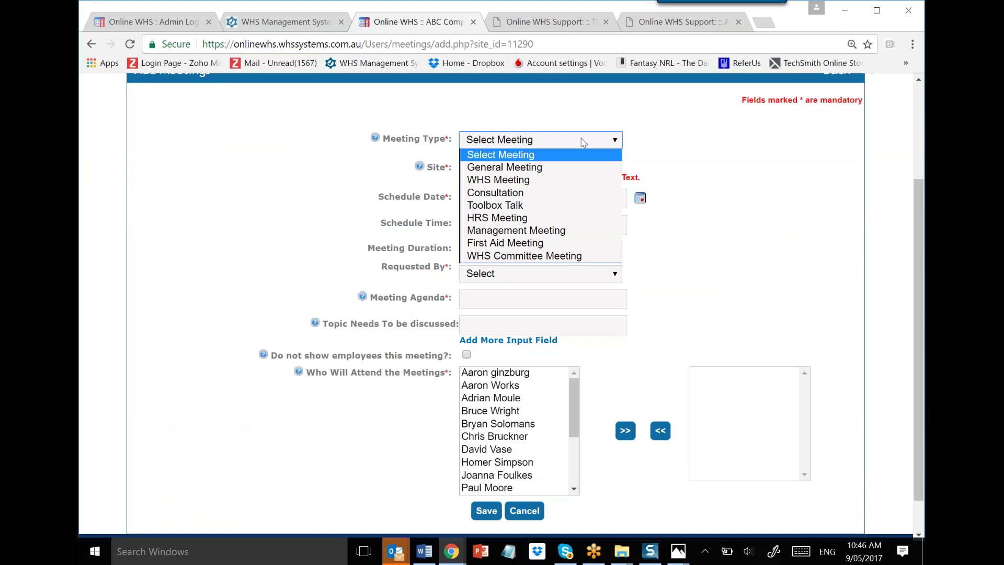
left_click(502, 180)
left_click(586, 166)
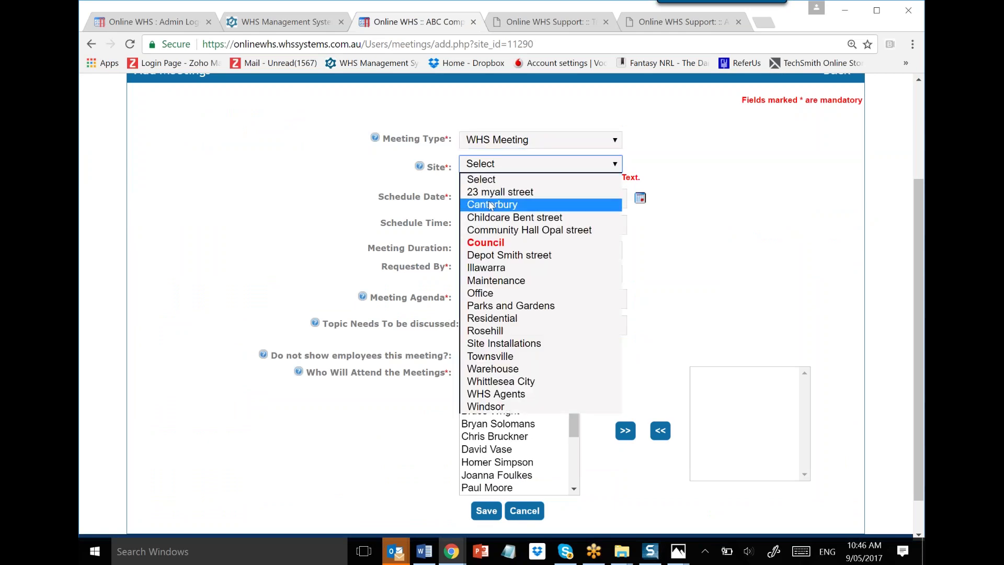
left_click(486, 244)
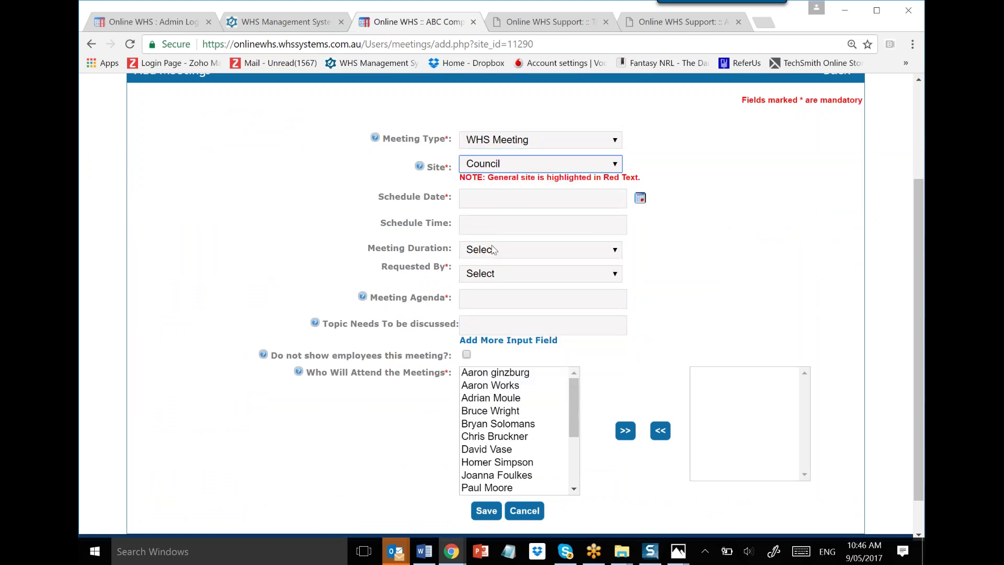
Step: Schedule the meeting for 30-05-2017 at 09:00 with a duration of 90mins
left_click(640, 199)
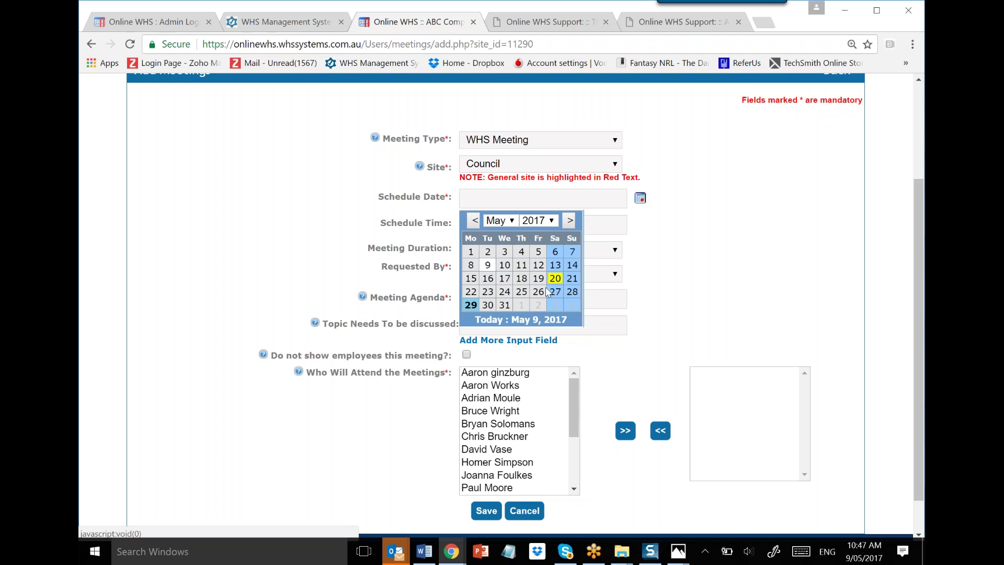
left_click(488, 306)
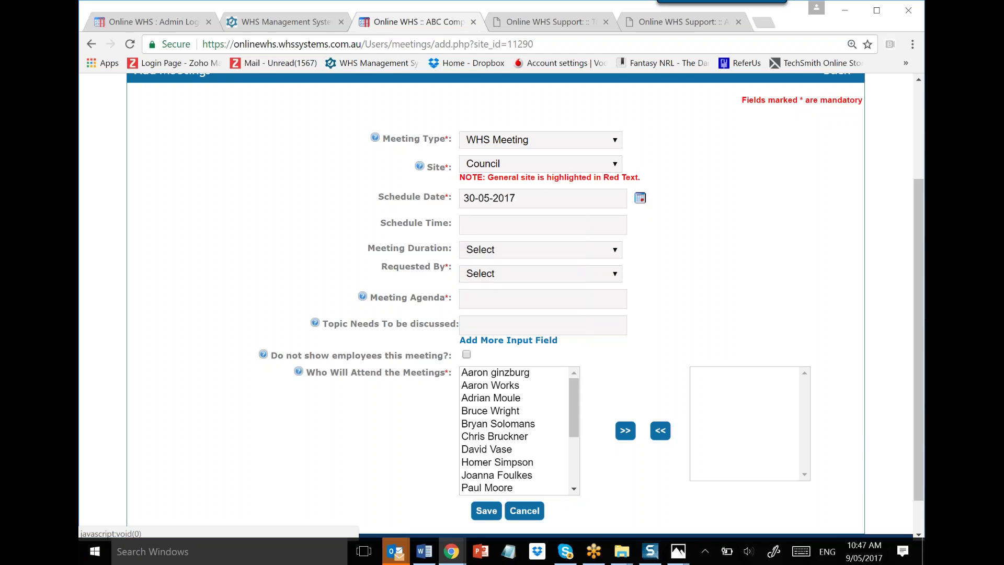
left_click(538, 228)
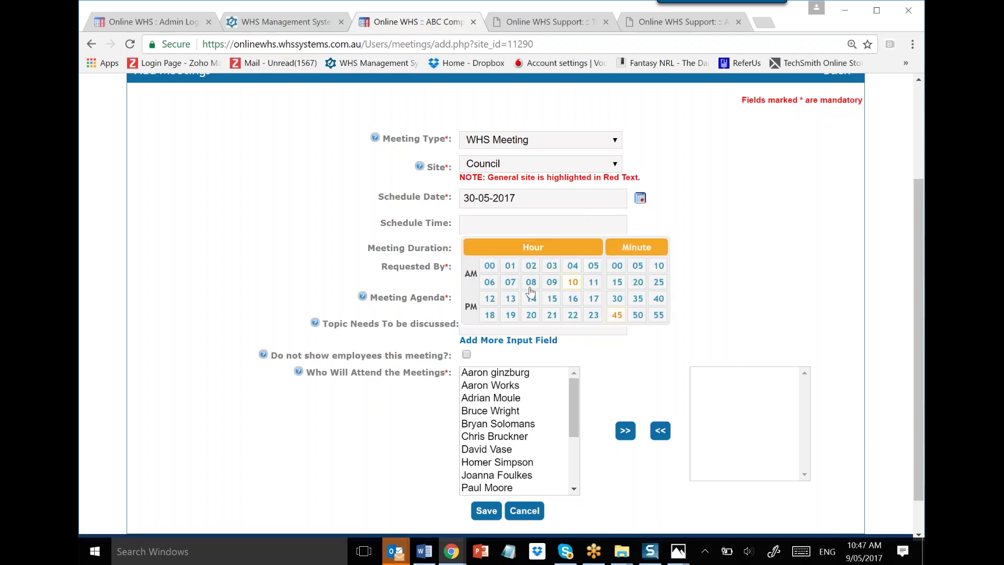
left_click(550, 285)
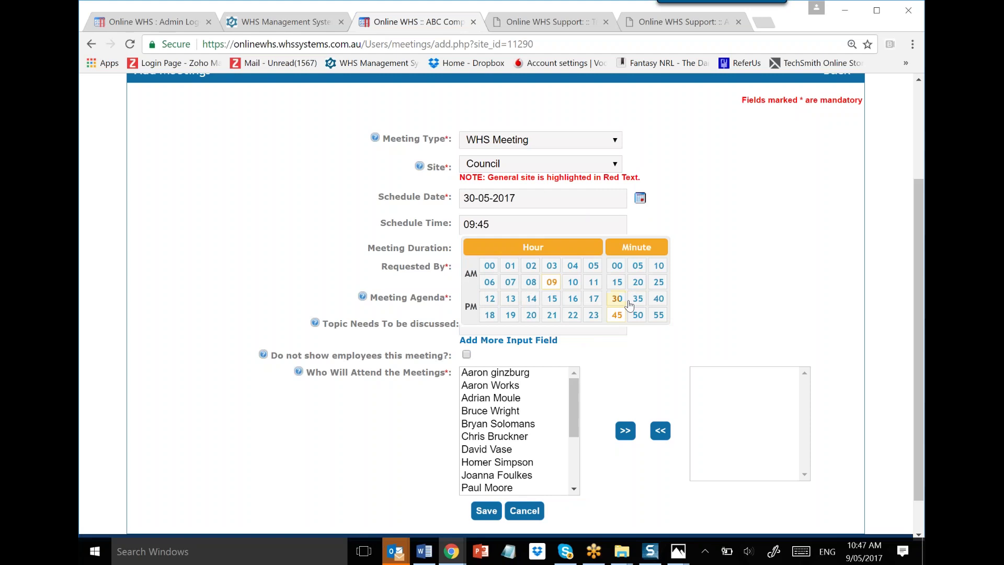
left_click(617, 267)
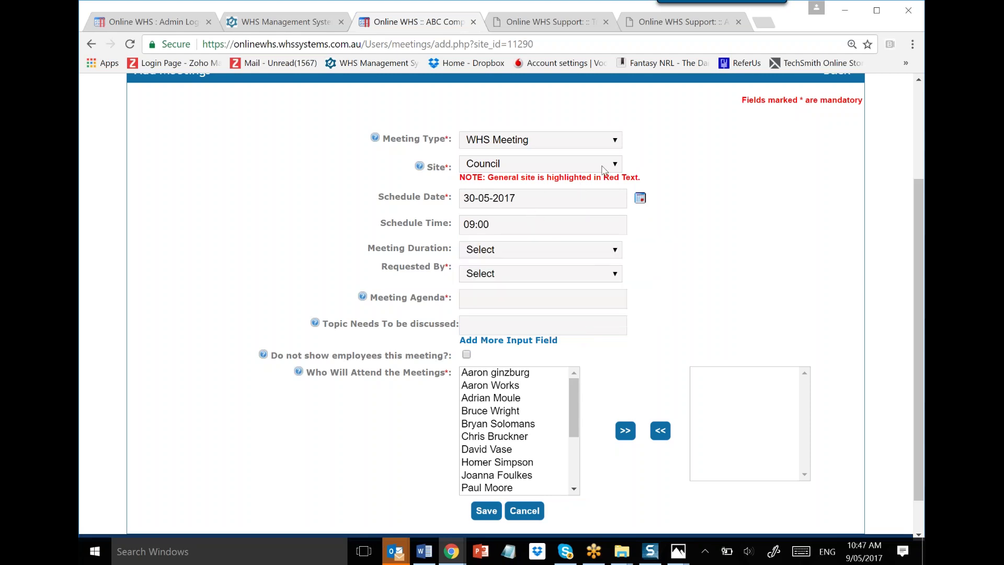
left_click(613, 254)
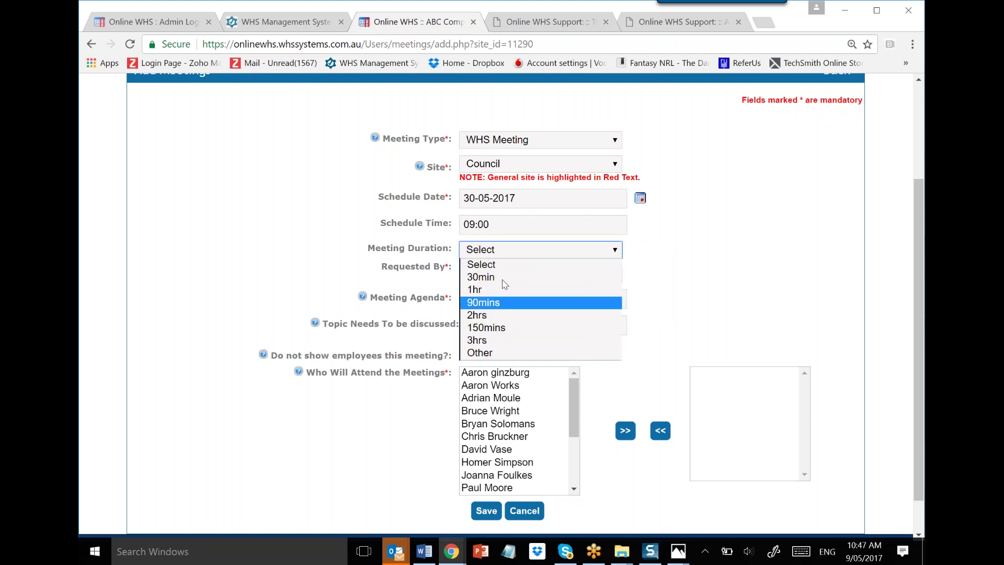
left_click(500, 305)
Step: Choose the employee requesting the meeting and enter "WHS MEETING" as the meeting agenda
left_click(607, 272)
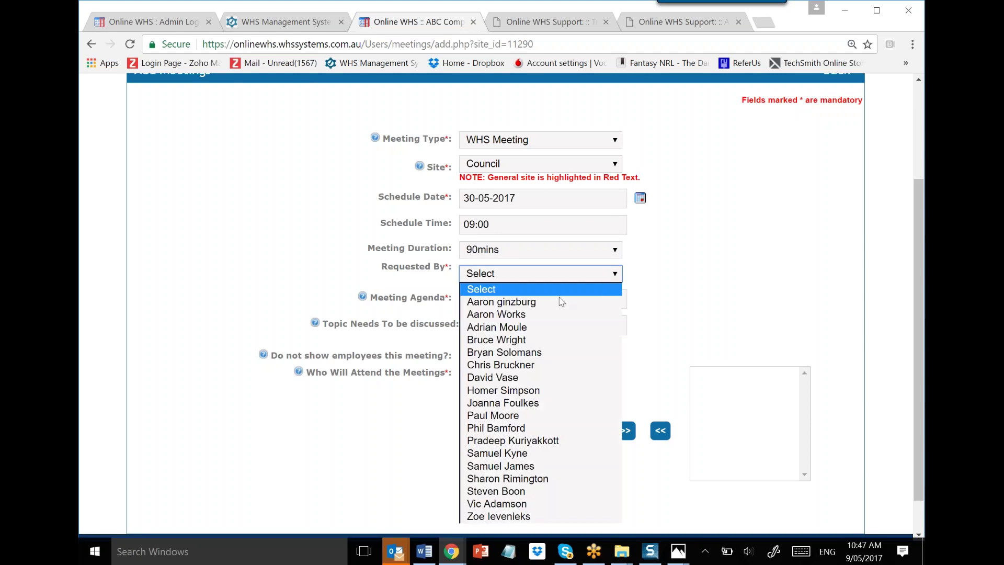
left_click(514, 429)
left_click(504, 307)
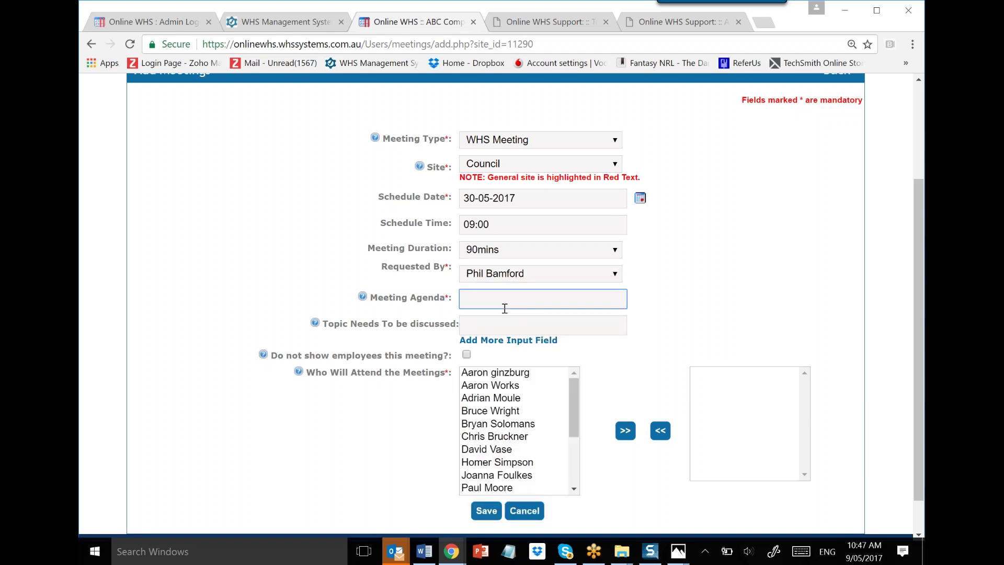
type("WHS MEETING")
Step: Enter three discussion topics, "Incidents", "Inductions" and "Qualific", each in its own topic field
left_click(493, 322)
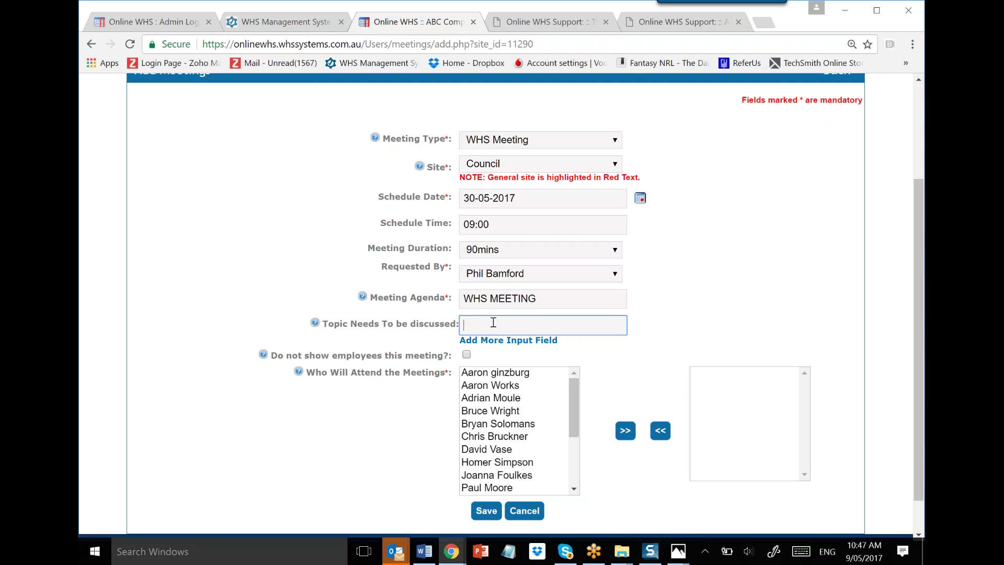
type("Incidents")
left_click(508, 340)
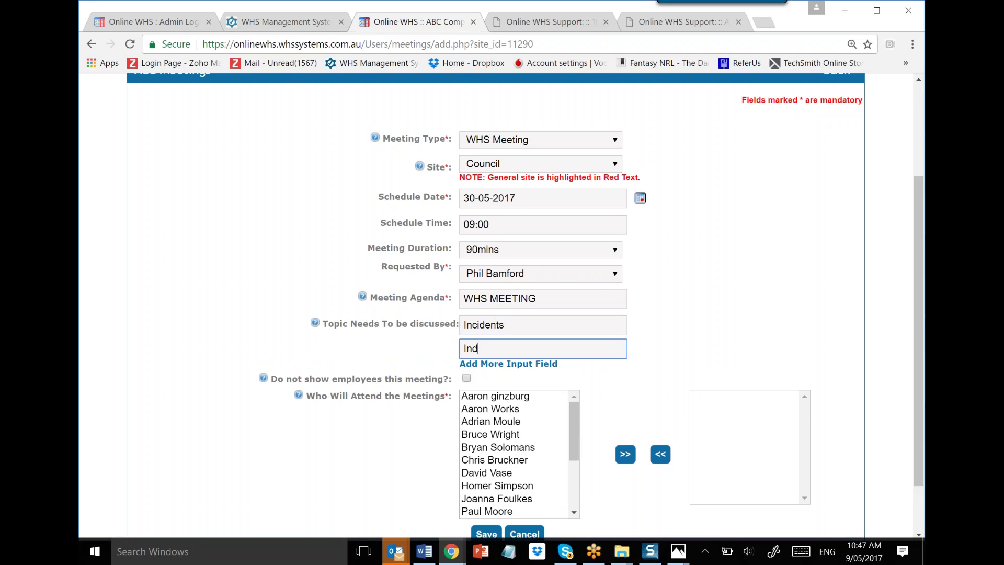
type("Inductions")
left_click(517, 365)
type("Q")
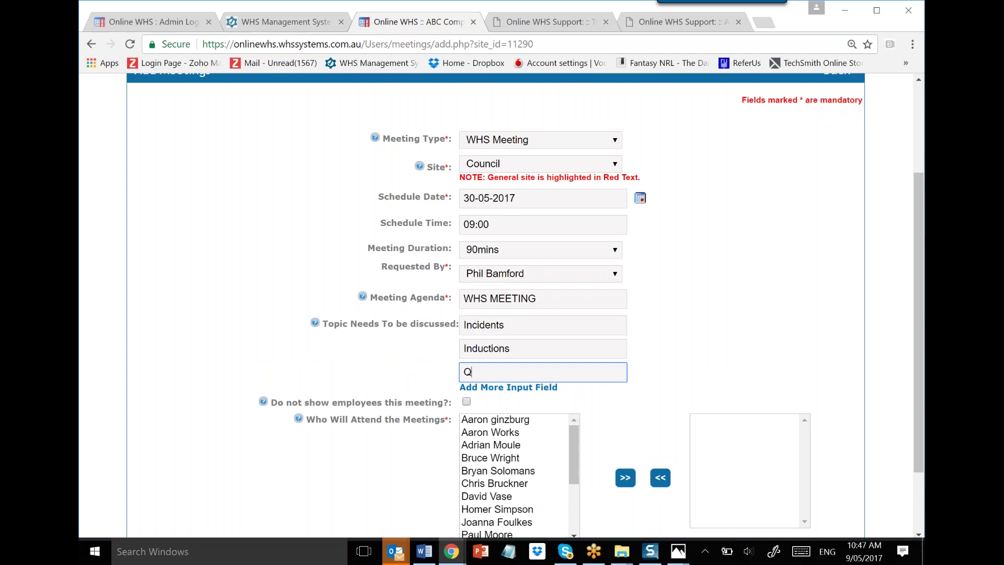
type("ualificta")
type("i")
key("BackSpace")
key("BackSpace")
key("BackSpace")
Step: Add the first two listed employees and the meeting requester as attendees and save the meeting
scroll(496, 392, "down", 2)
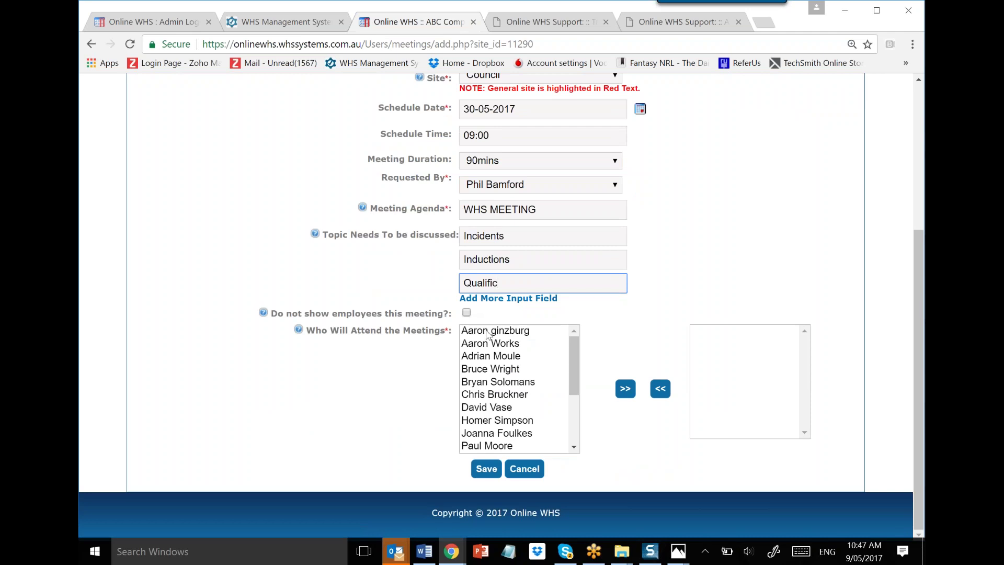
left_click(489, 331)
left_click(625, 390)
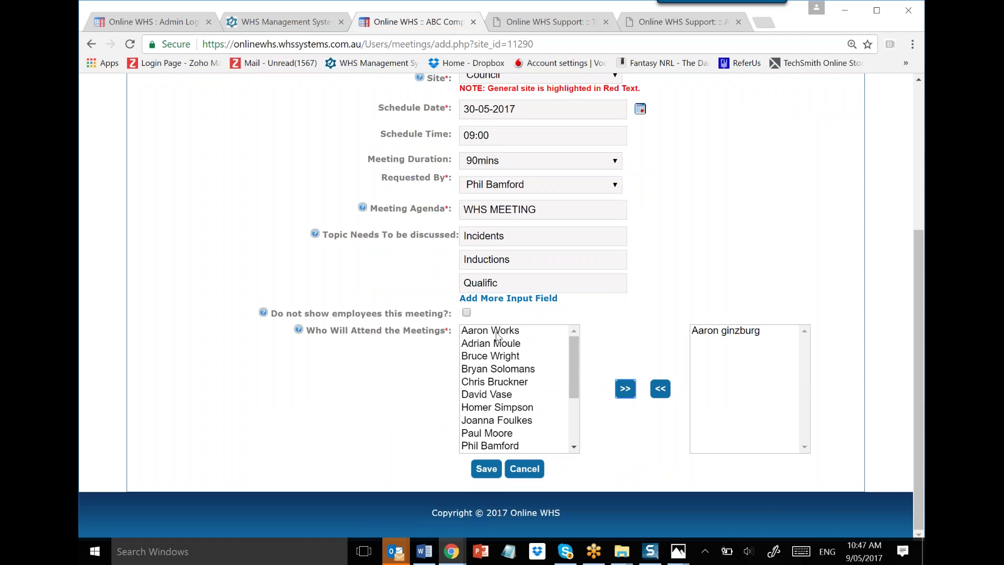
left_click(498, 333)
left_click(629, 393)
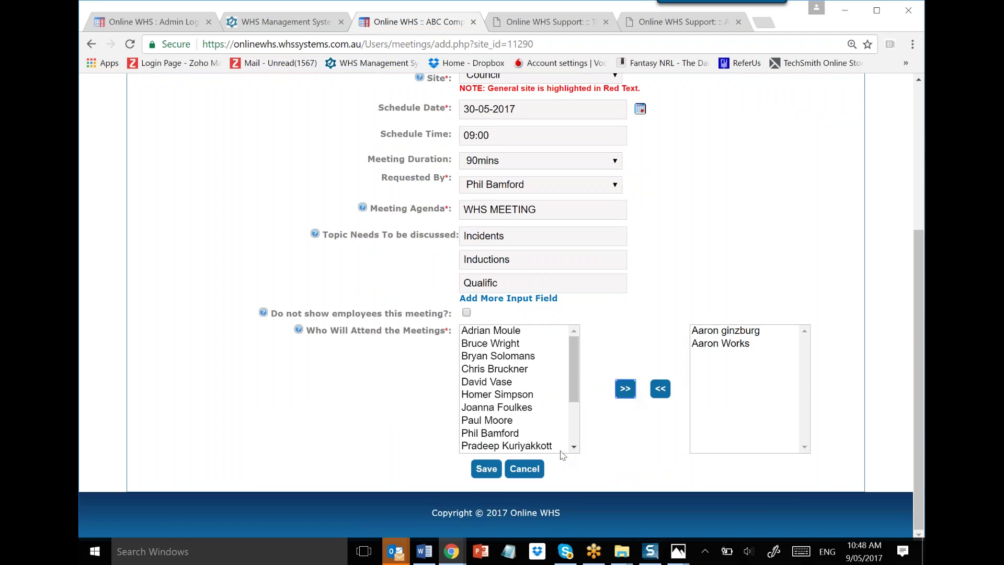
left_click(502, 434)
left_click(626, 389)
left_click(486, 468)
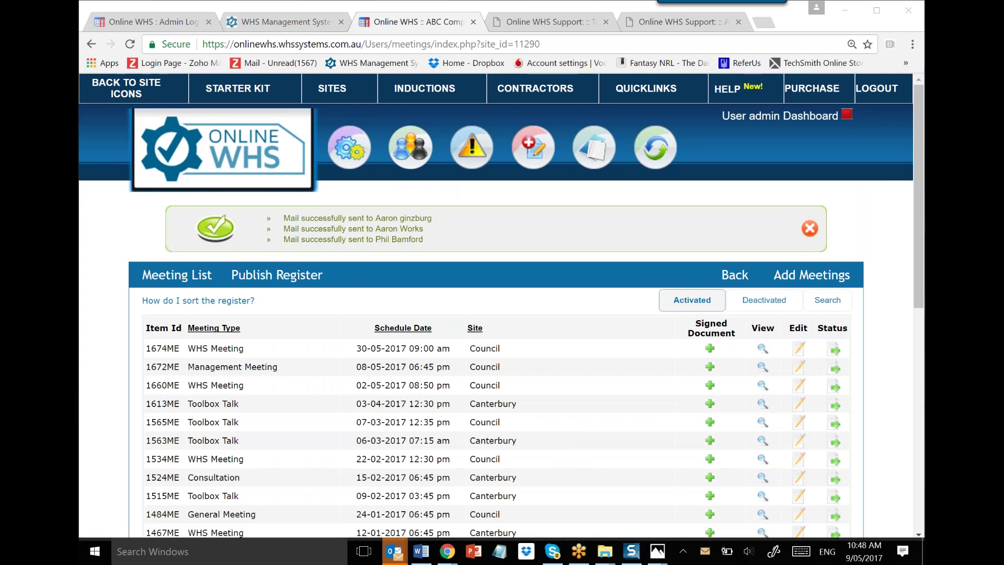
Step: Switch to Outlook, read the WHS Meeting invitation in the maximized window and confirm attendance through its link
key("alt+Tab")
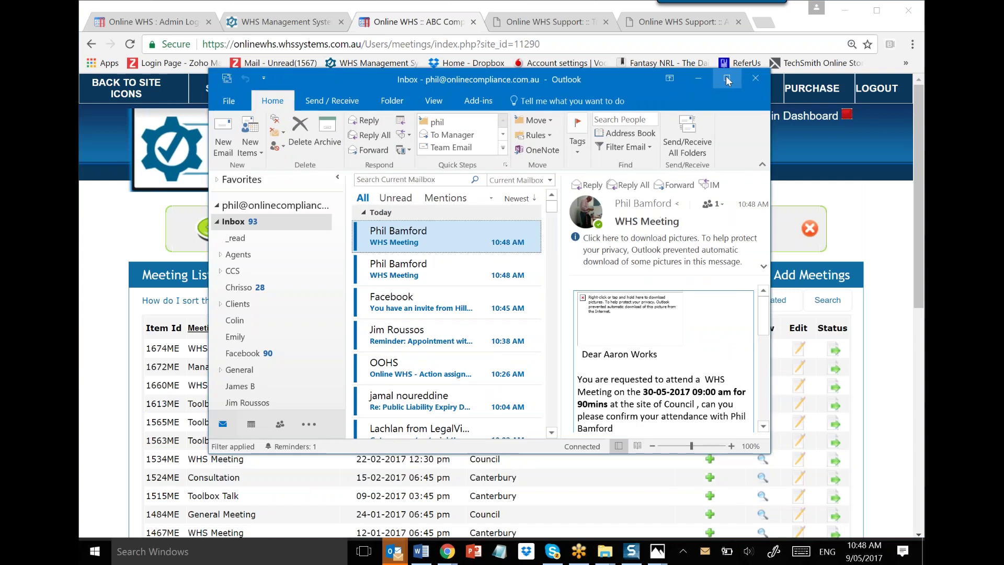
left_click(727, 80)
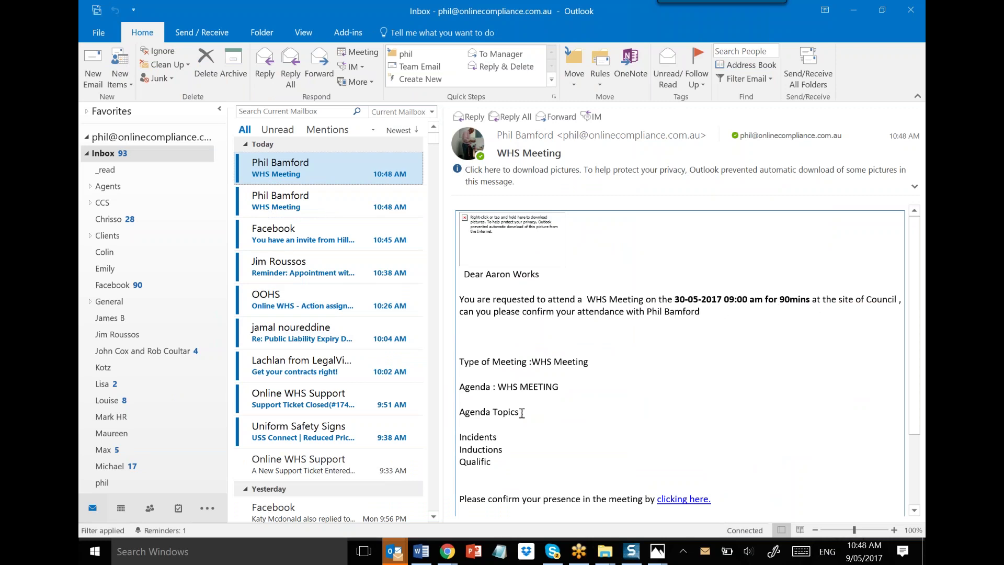
scroll(534, 405, "down", 1)
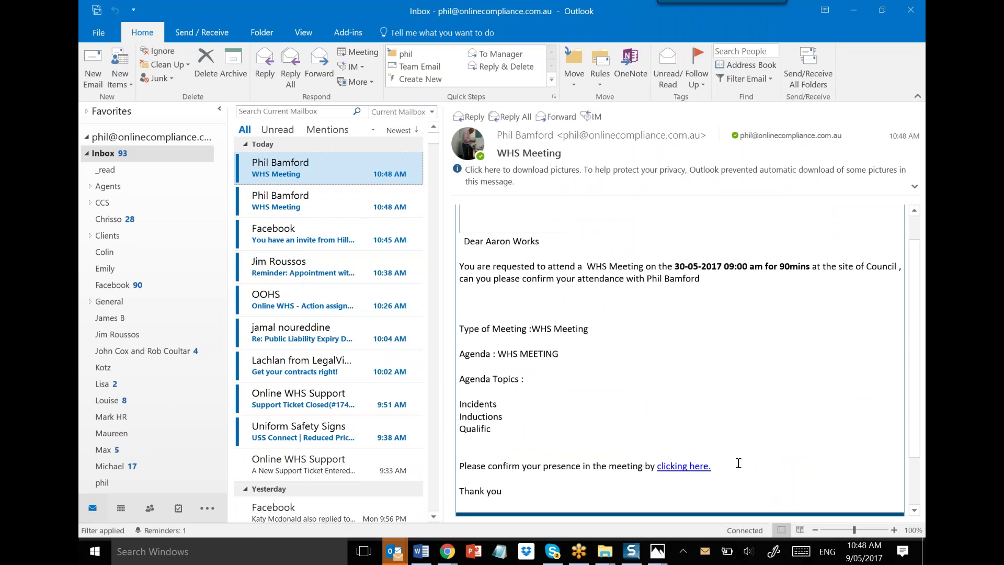
left_click(679, 471)
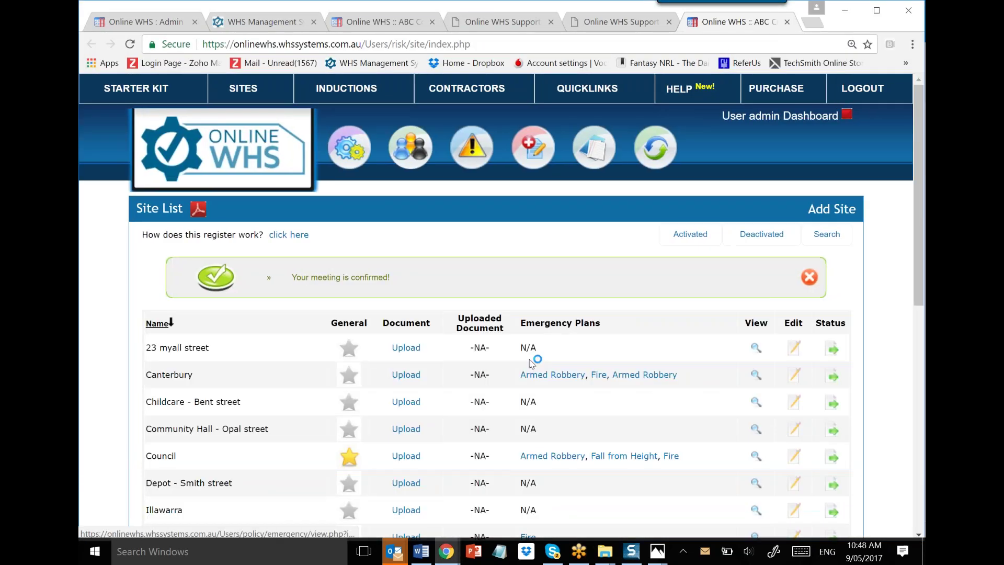
Step: Open the meeting register from the user admin dashboard and review the details of the 30-05-2017 WHS Meeting, including its attendees
left_click(616, 21)
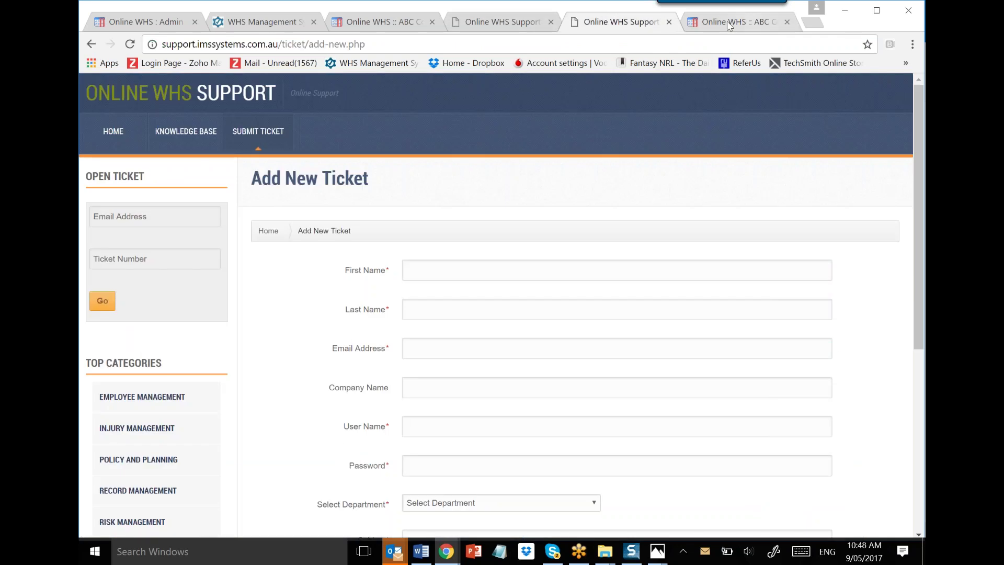
left_click(758, 21)
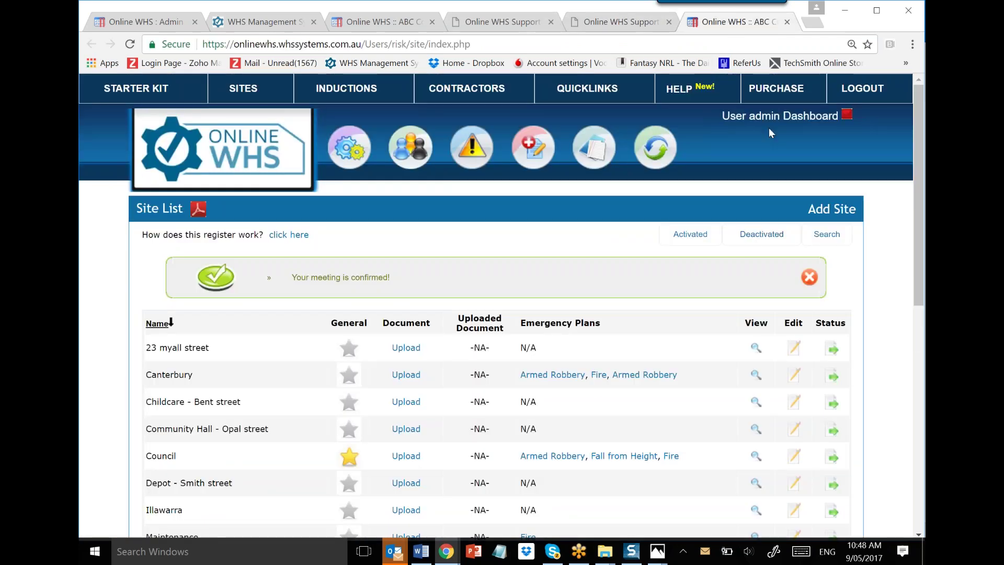
left_click(780, 116)
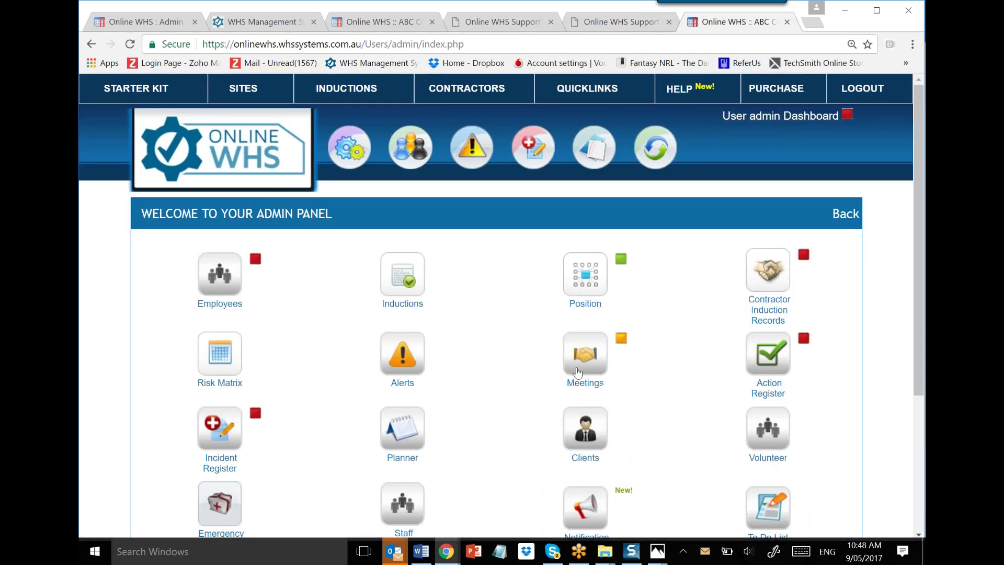
left_click(581, 353)
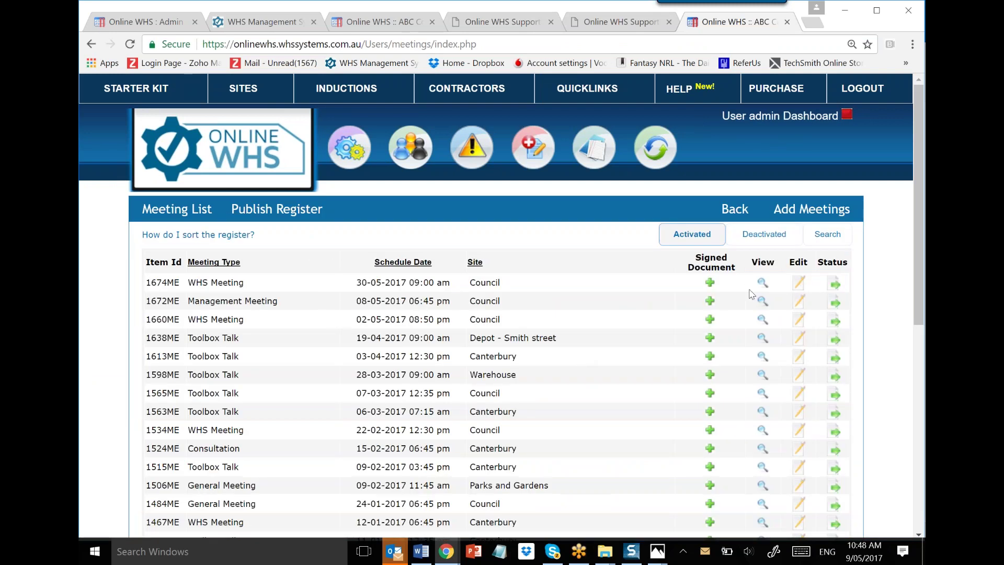
left_click(762, 285)
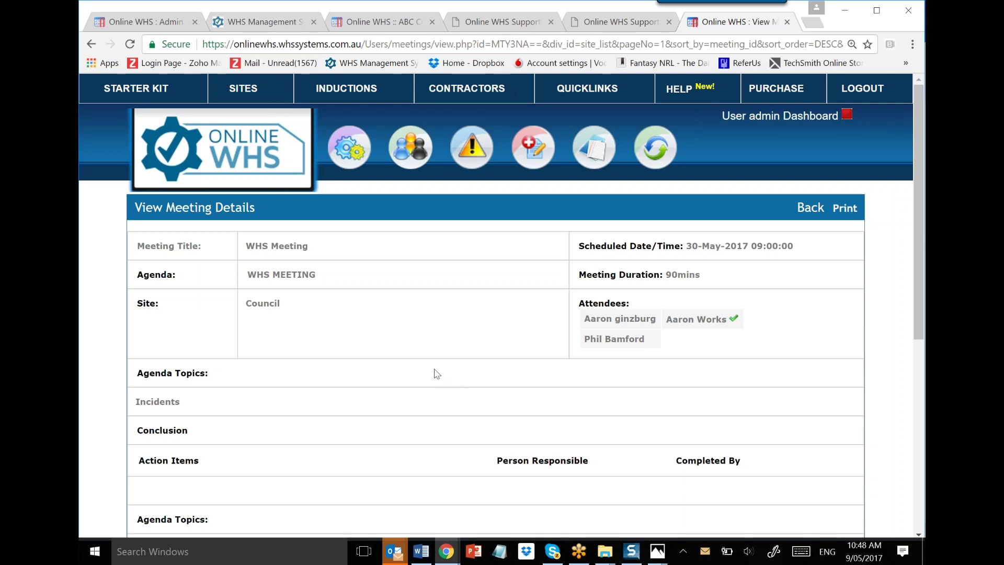
scroll(437, 385, "down", 4)
scroll(440, 392, "up", 4)
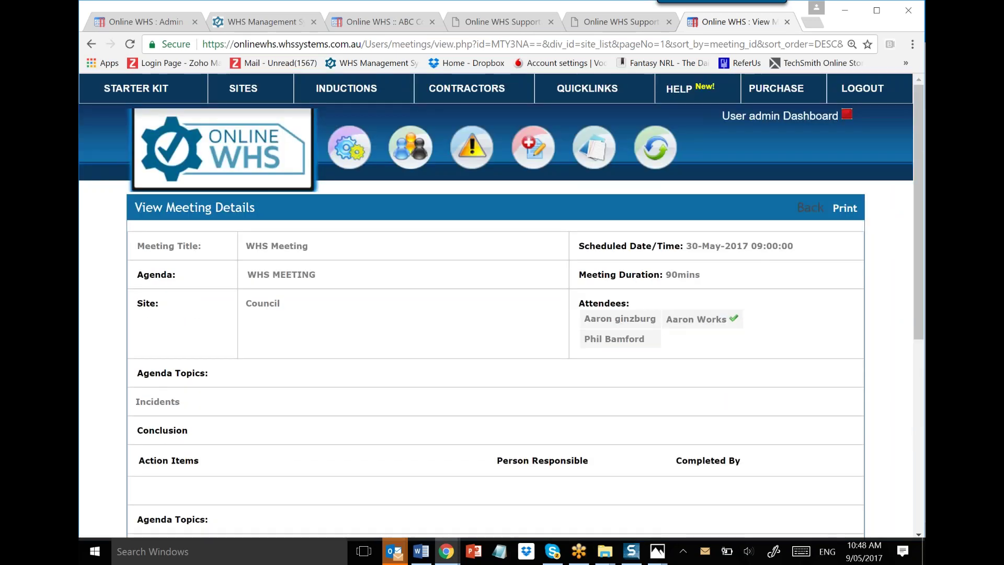
Step: Edit the 30-05-2017 WHS Meeting, entering conclusion "sasaa sasasasas" and action item "s asassas sas" for the Incidents topic
left_click(809, 206)
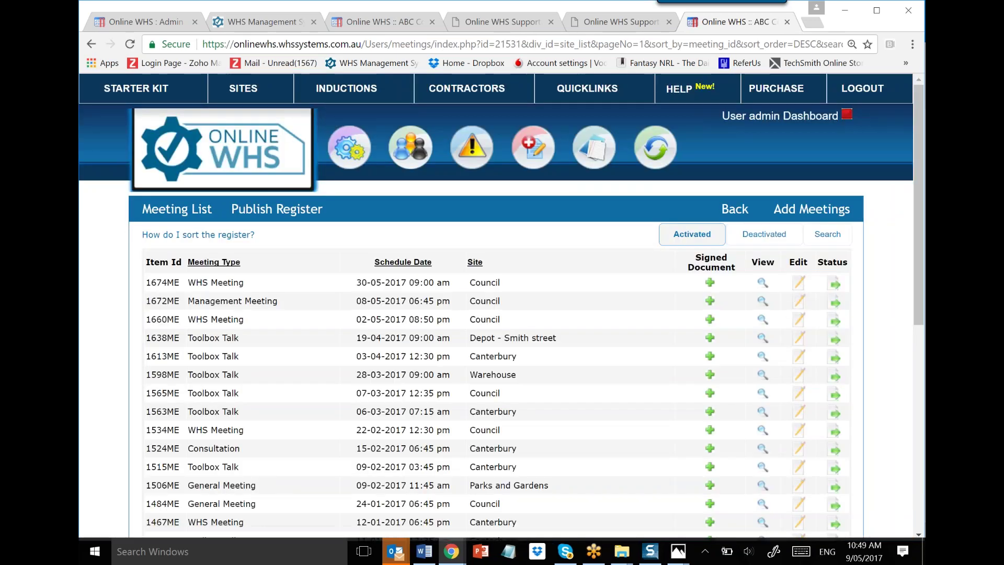
left_click(793, 288)
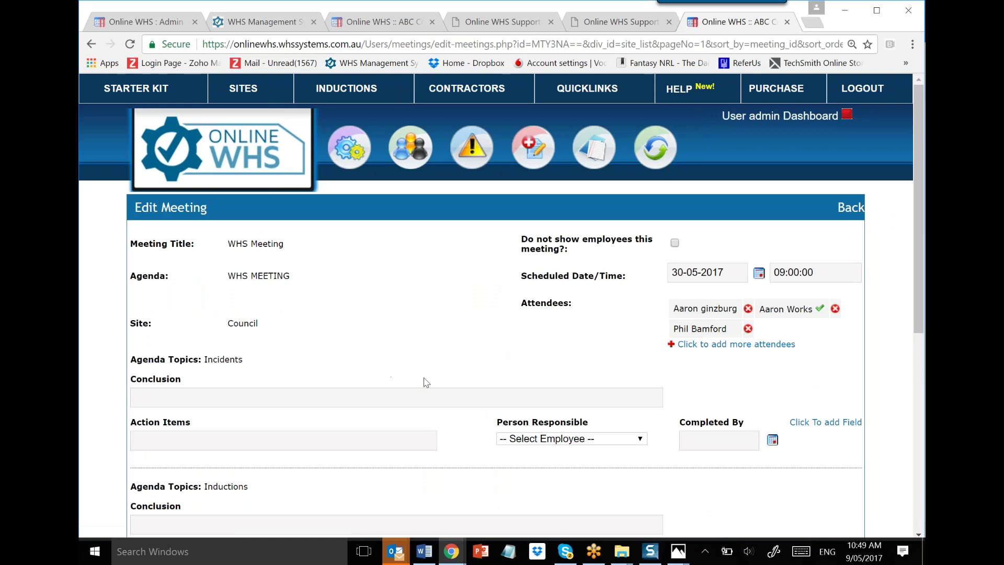
scroll(426, 377, "down", 1)
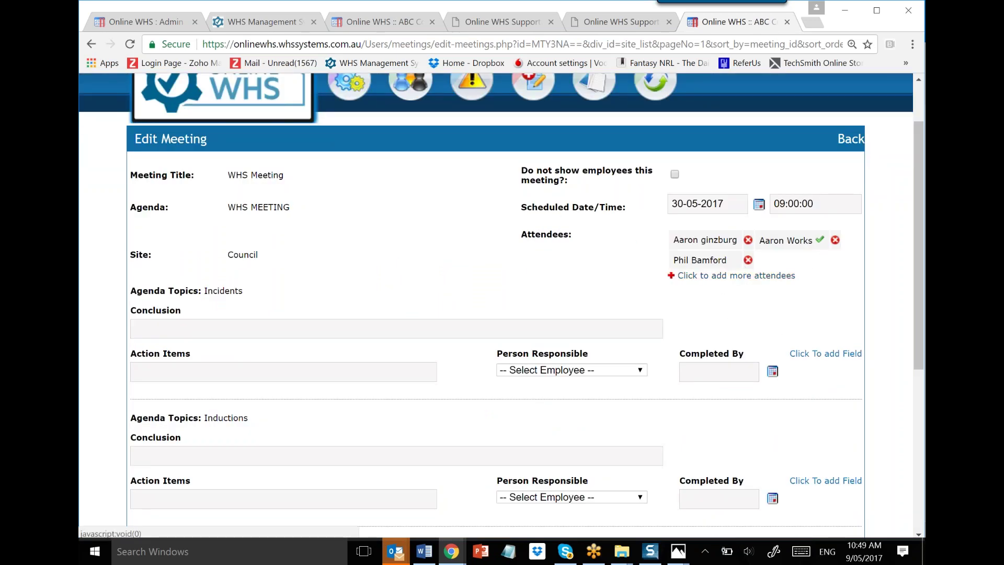
left_click(237, 333)
type("sasa")
left_click(235, 376)
left_click(235, 329)
type("a sasasasas")
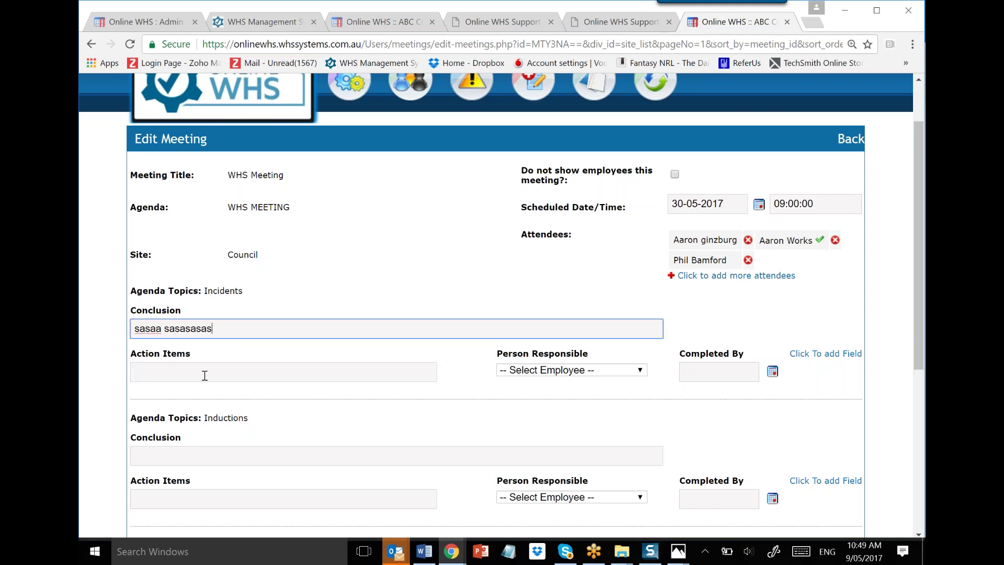
left_click(205, 376)
type("s asassas sas")
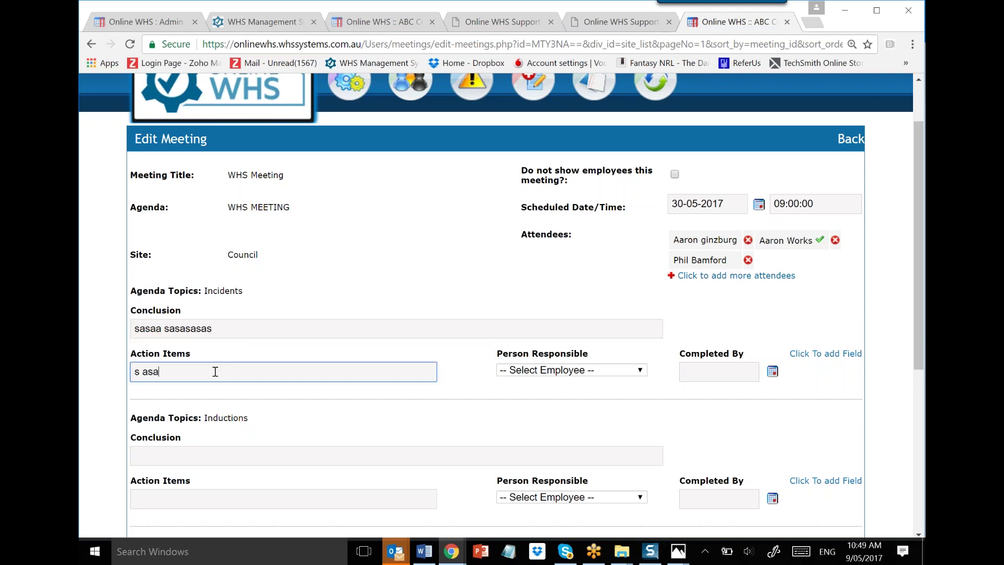
Step: Assign the Incidents action item "s asassas sas" to the third listed attendee, with completion date 16-05-2017
left_click(641, 371)
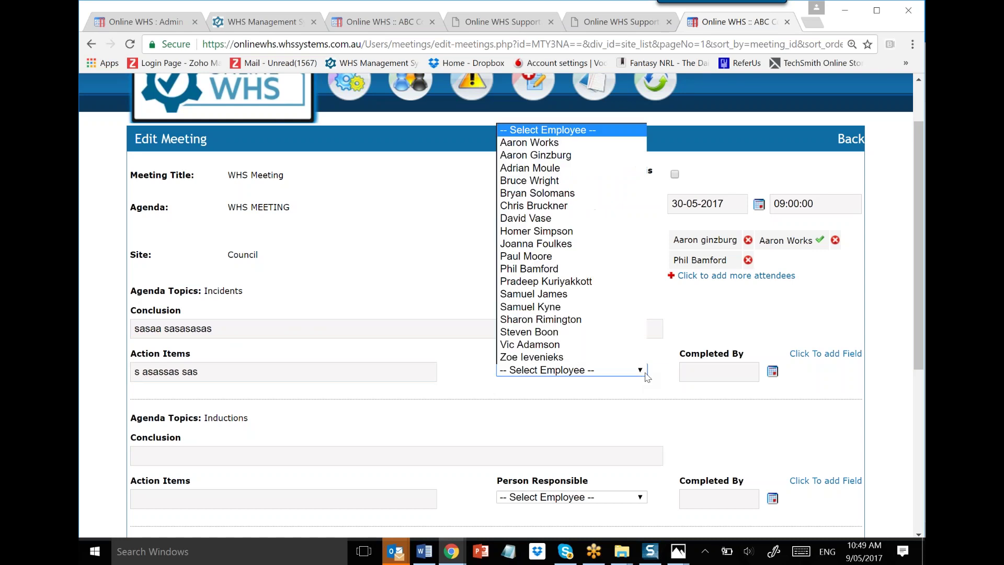
left_click(557, 270)
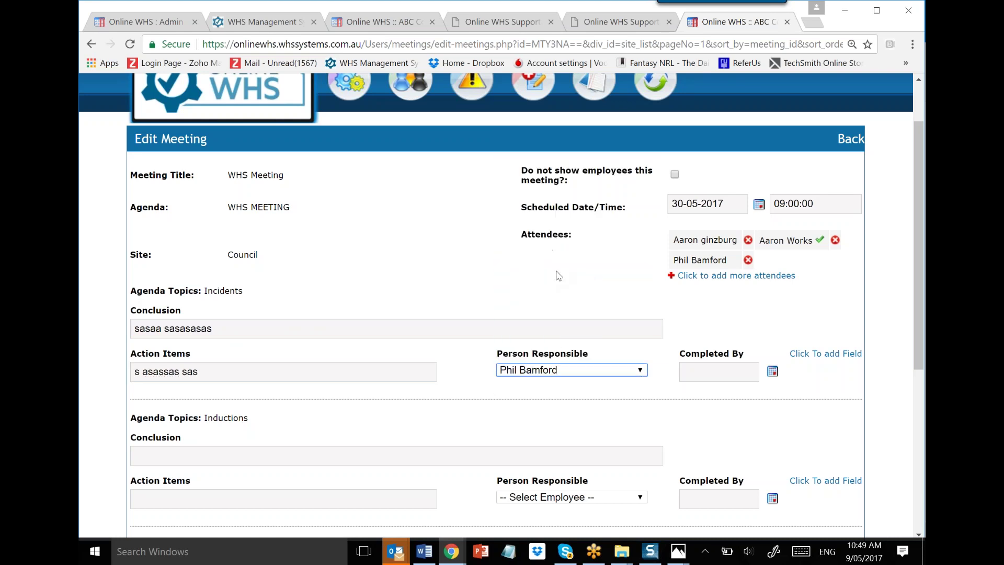
left_click(773, 372)
left_click(708, 451)
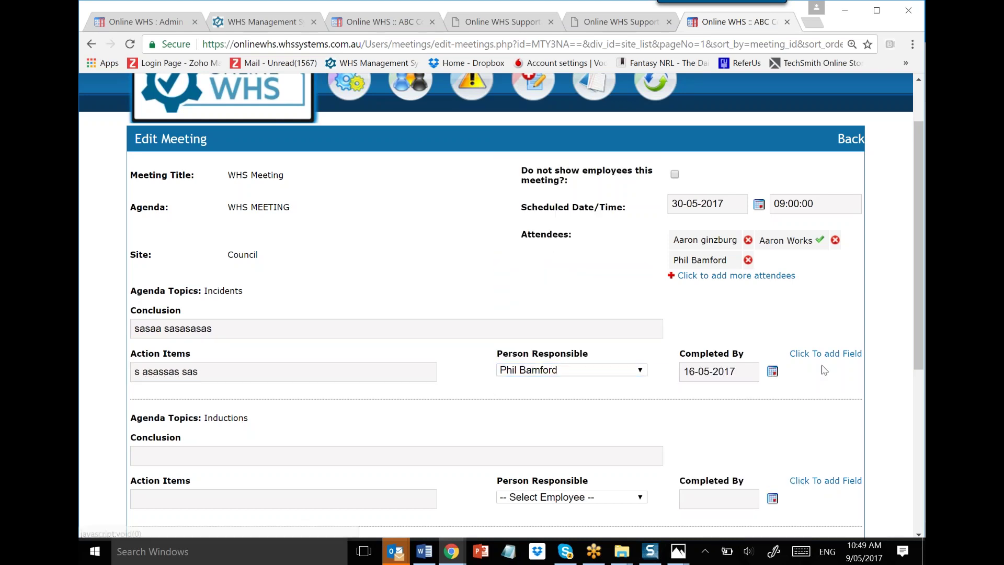
Step: Add a second Incidents action item "as sasassa", assigned to the same employee as the first, with completion date 16-05-2017
left_click(824, 355)
left_click(364, 393)
type("as sasassa")
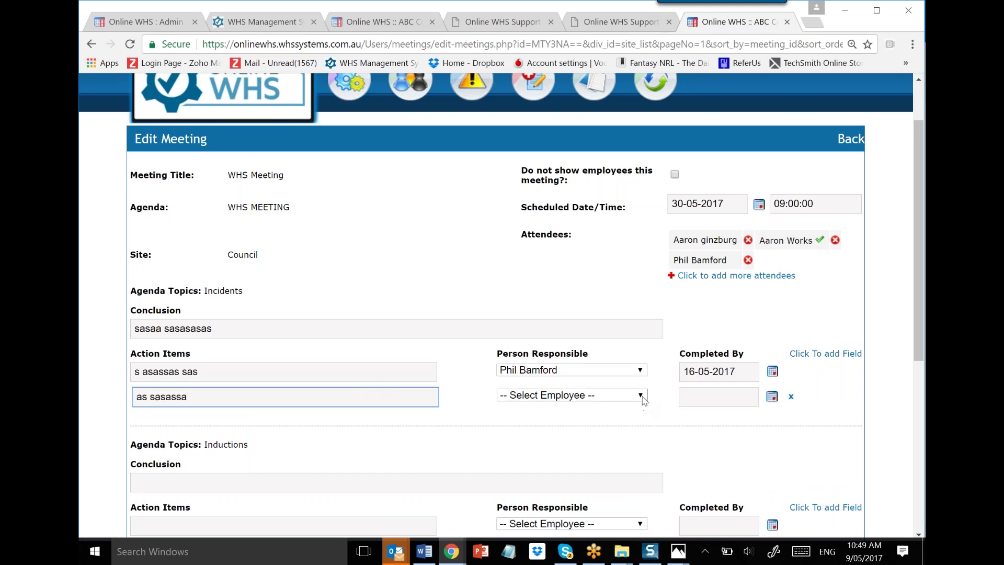
left_click(641, 396)
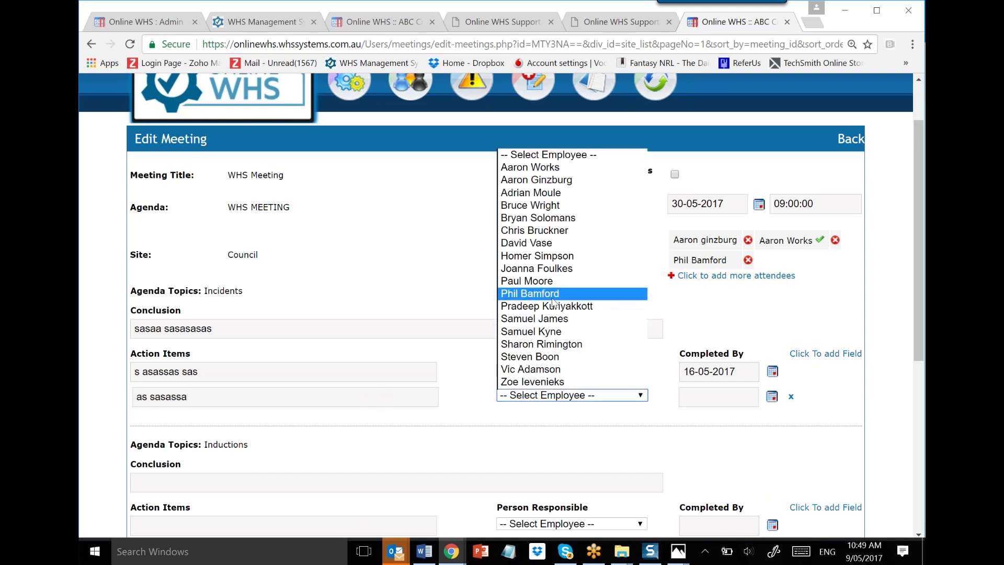
left_click(554, 294)
left_click(772, 396)
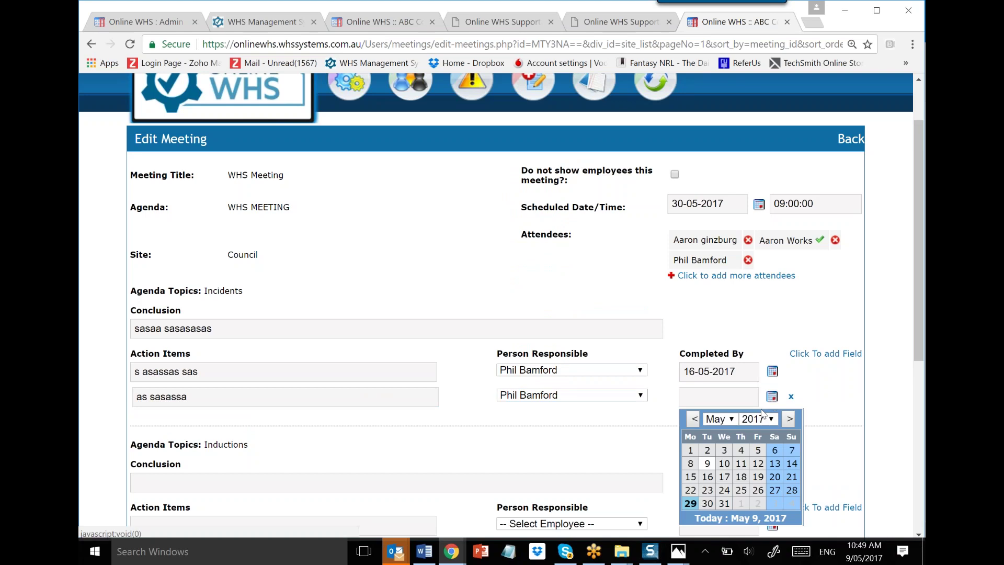
left_click(707, 477)
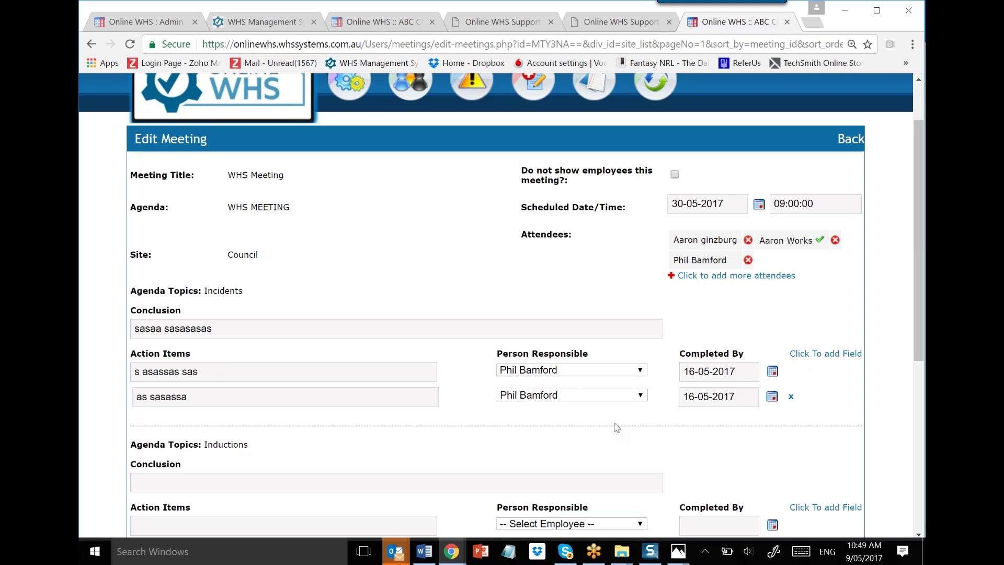
Step: Add another agenda topic left blank below the Qualific topic and save the meeting update
scroll(623, 416, "down", 6)
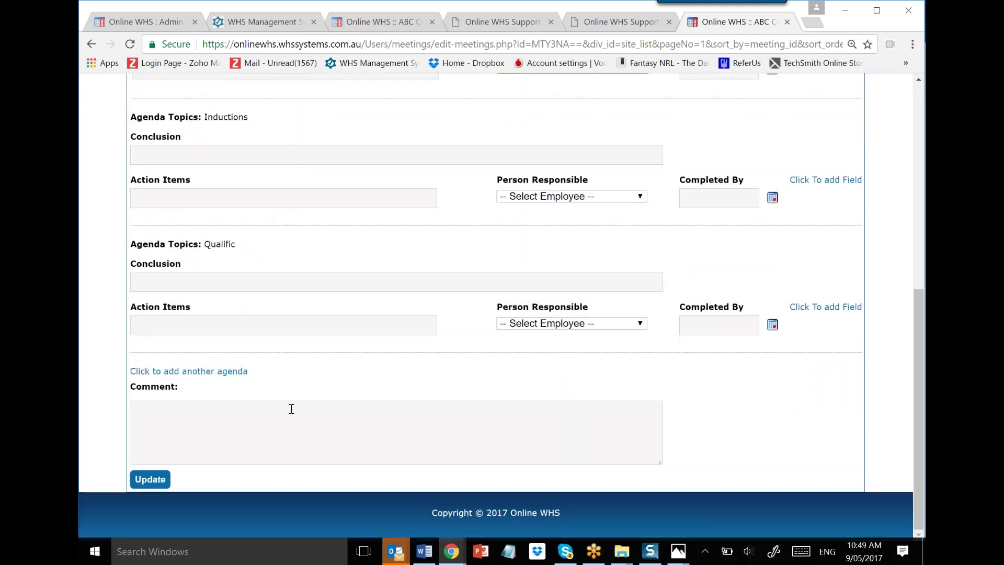
left_click(191, 371)
scroll(197, 377, "down", 1)
scroll(258, 400, "down", 2)
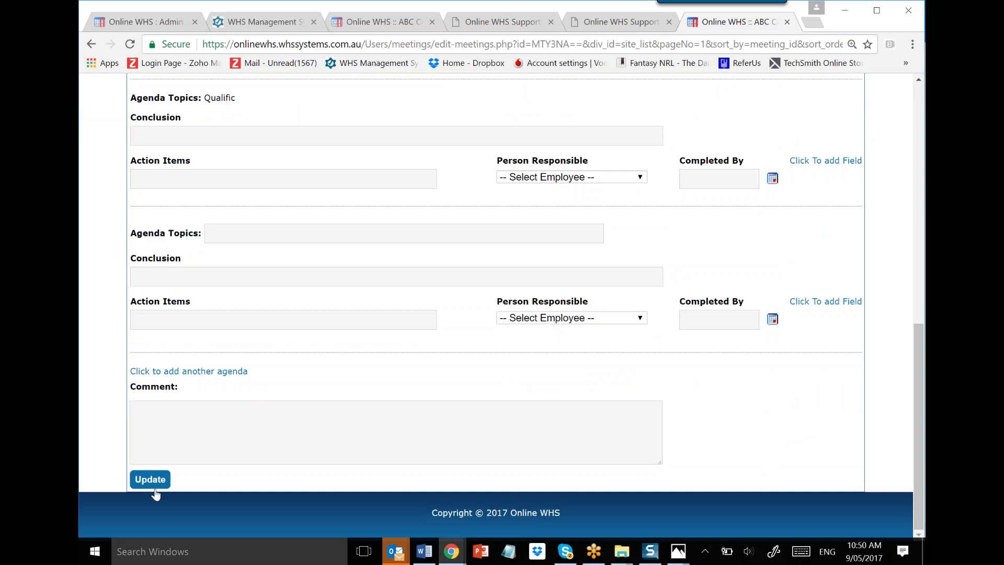
left_click(153, 480)
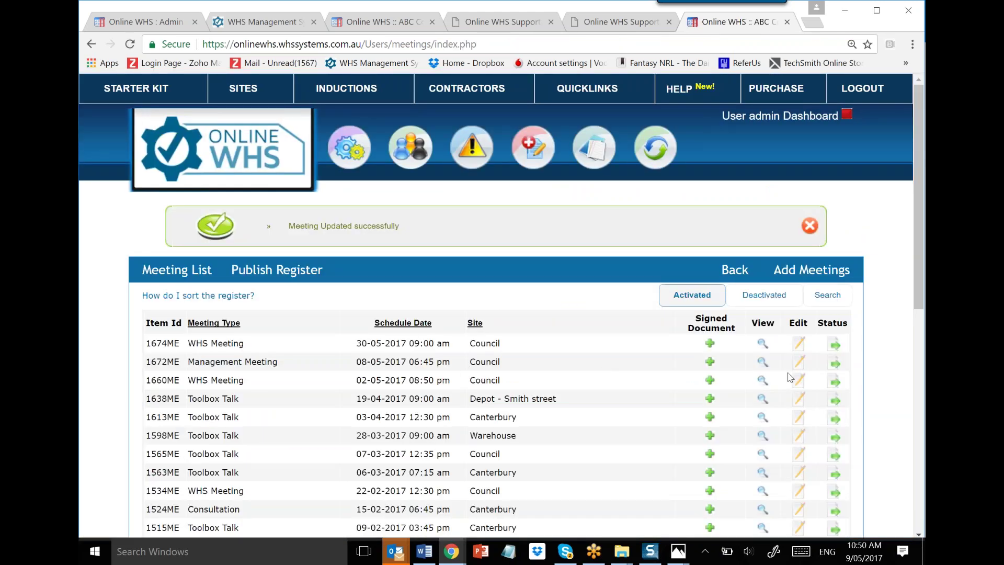
Step: View the 30-05-2017 WHS Meeting's details and review its recorded conclusion and action items
left_click(761, 343)
scroll(243, 394, "down", 1)
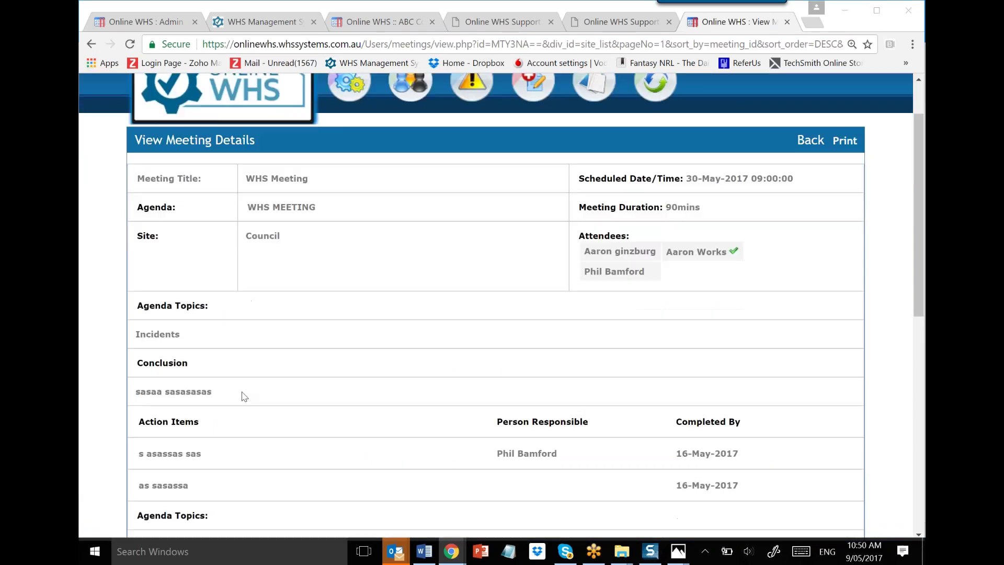
scroll(235, 418, "down", 2)
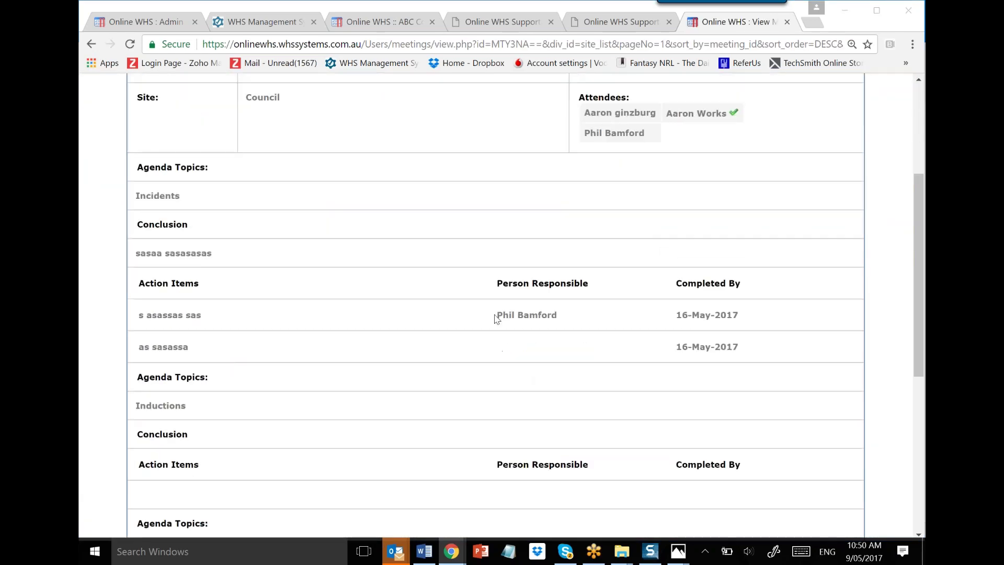
scroll(717, 361, "up", 3)
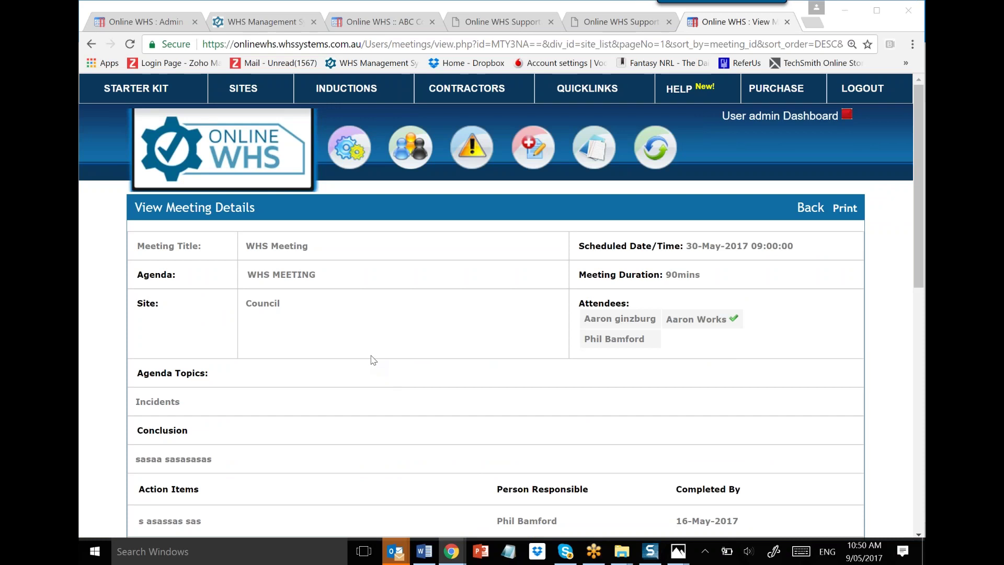
Step: Open the Action Register from the user admin dashboard and look through its PDF export types without exporting
left_click(773, 122)
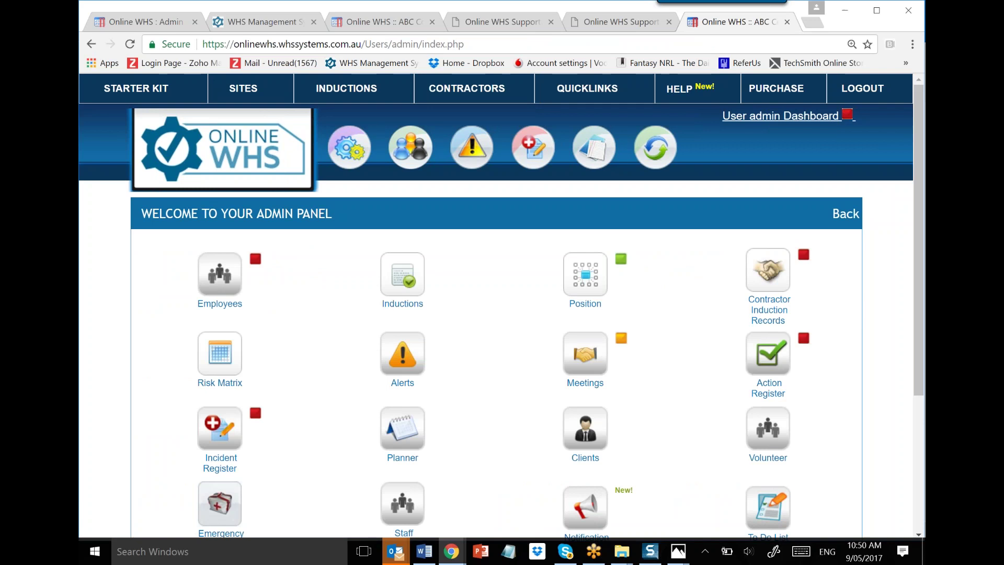
left_click(768, 347)
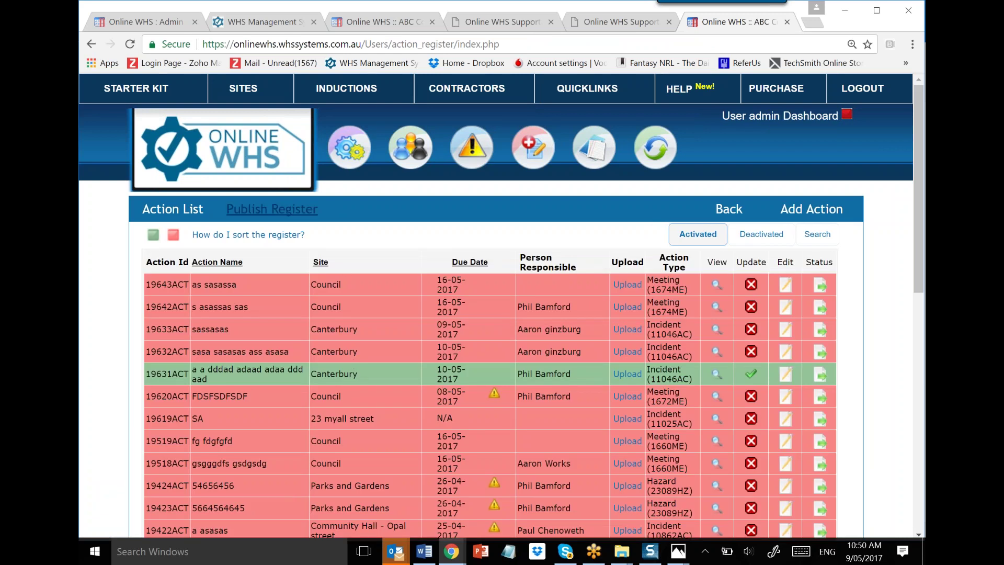
left_click(272, 209)
left_click(590, 172)
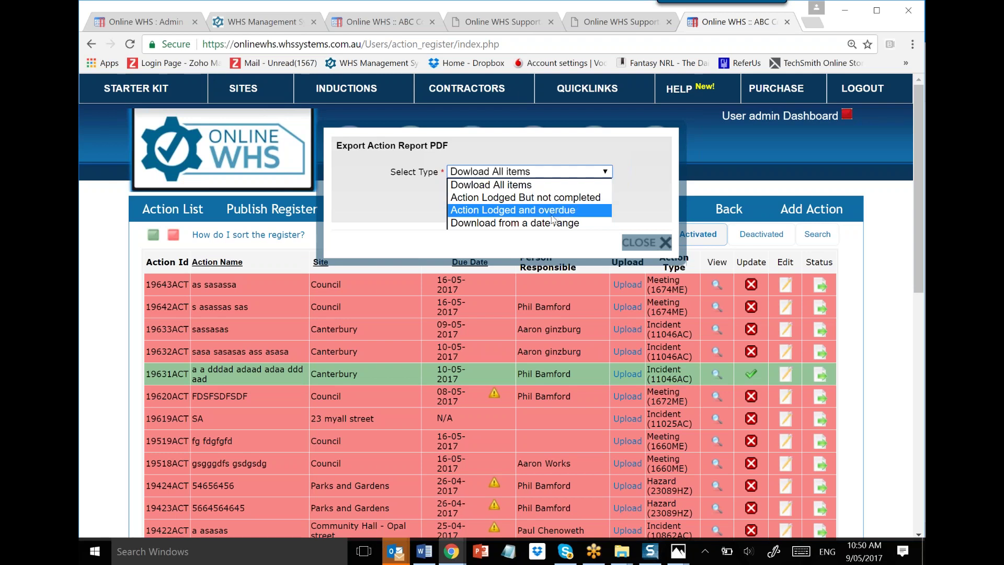
left_click(866, 265)
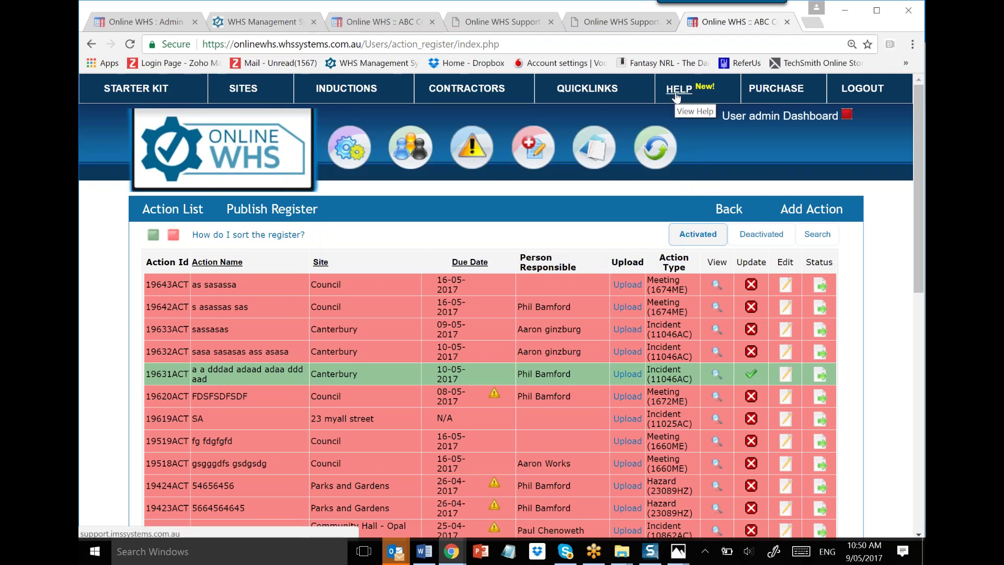
Step: Open the online help site and bring up the "Consultation and the Meeting Register" article in the Tips category
left_click(676, 93)
scroll(352, 293, "down", 3)
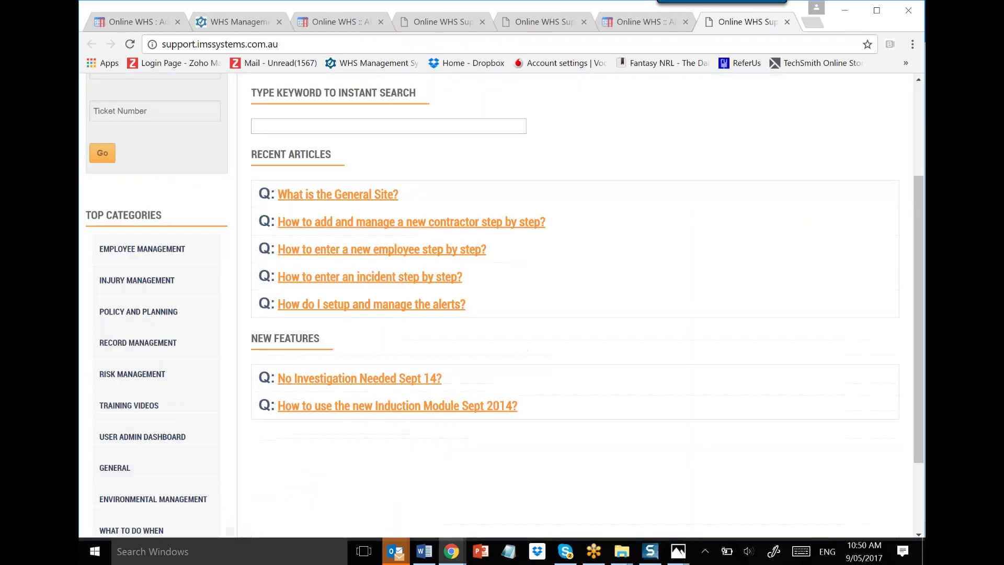
scroll(131, 285, "down", 2)
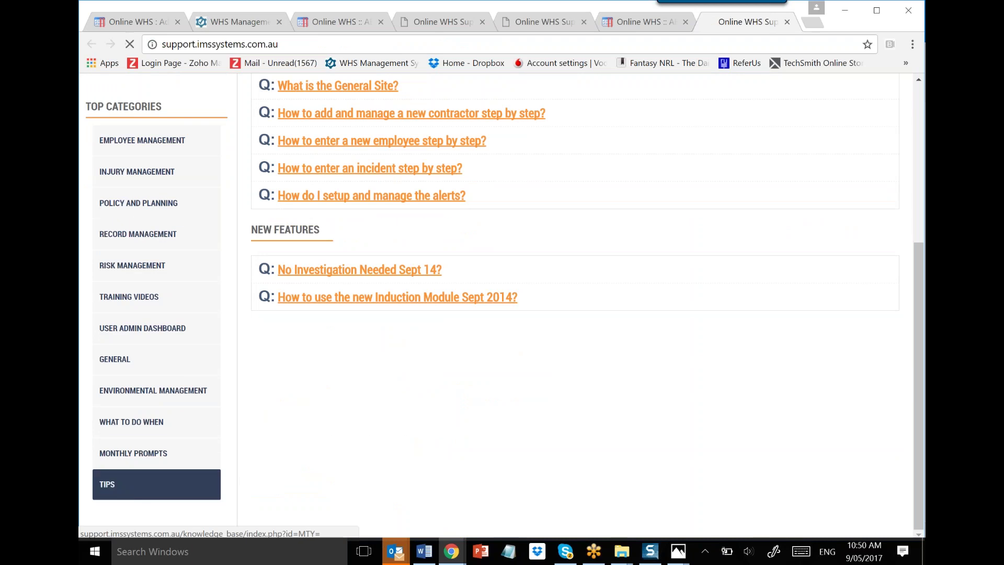
left_click(108, 486)
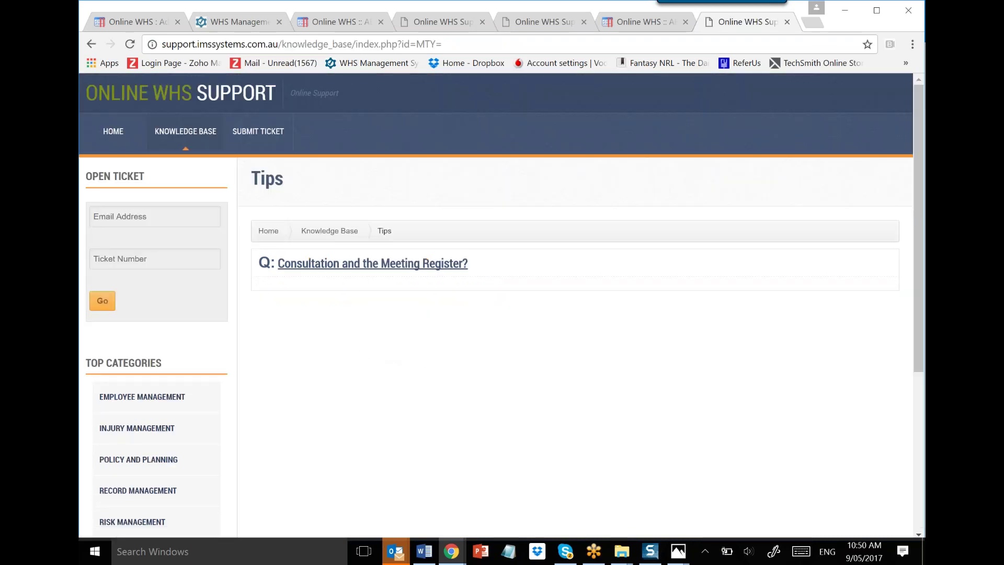
left_click(355, 268)
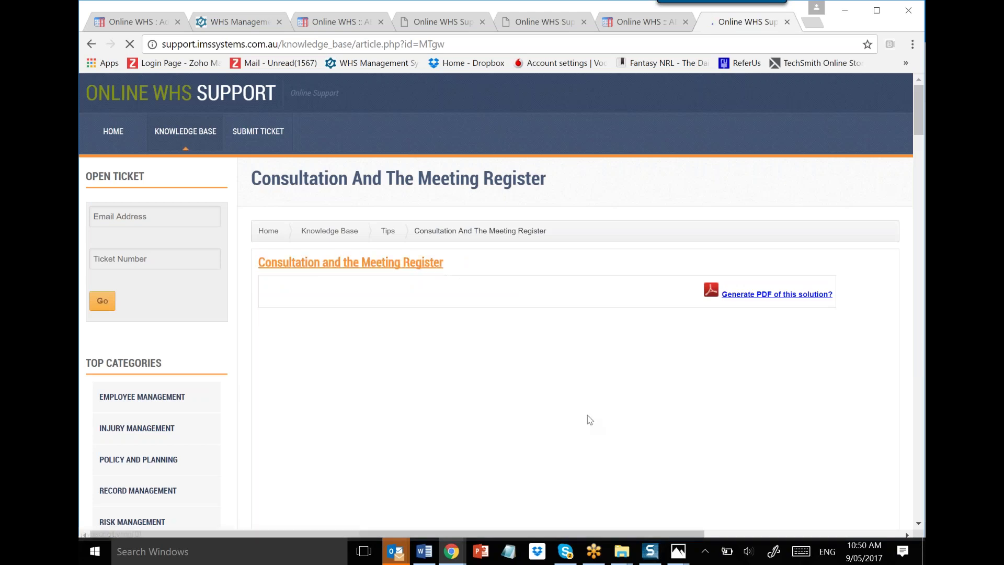
Step: Read Step 1 of the article on publishing the Hazard, Incident, Reports and Action registers, including its annotated screenshots
scroll(480, 384, "down", 2)
scroll(480, 385, "down", 6)
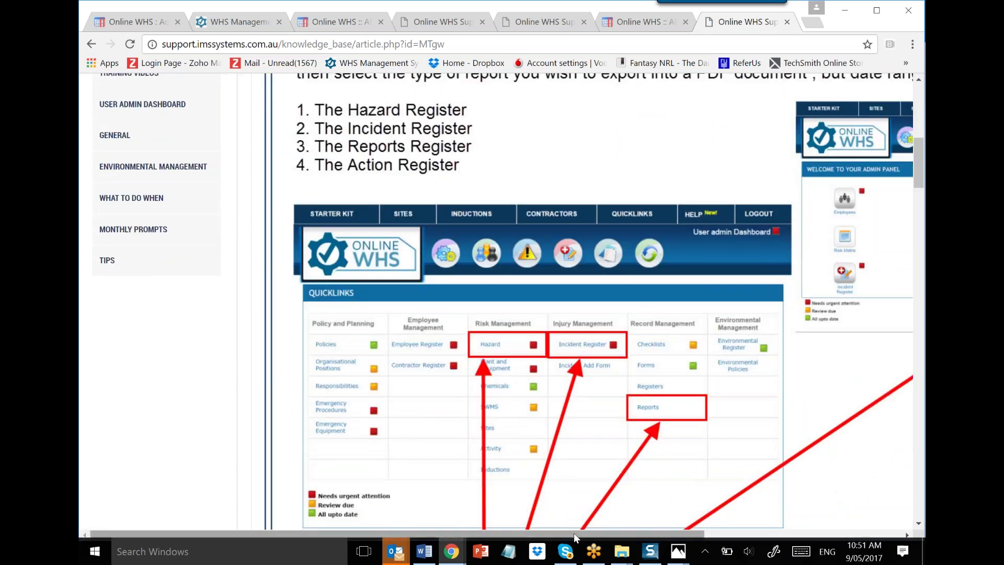
left_click_drag(573, 533, 705, 533)
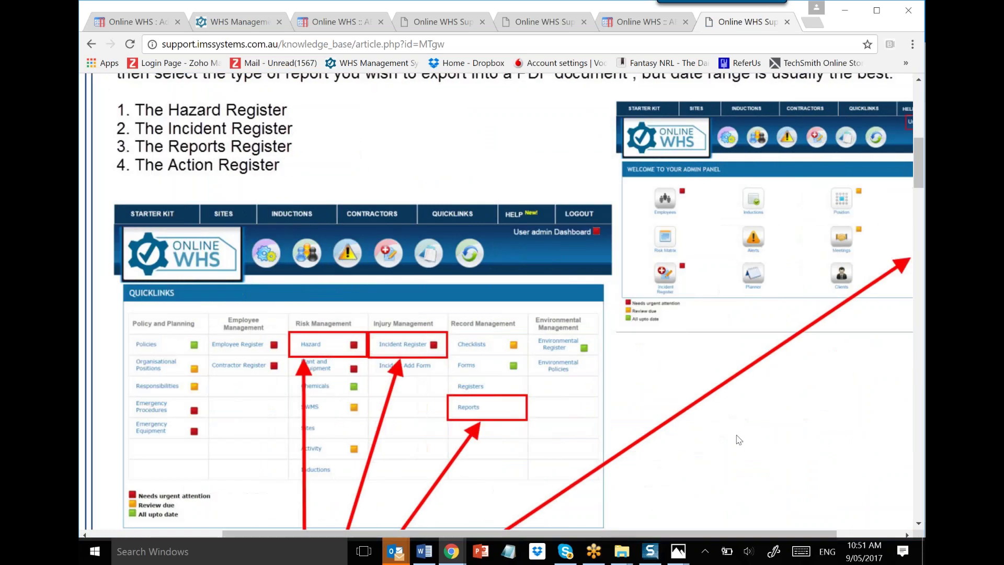
scroll(521, 452, "down", 2)
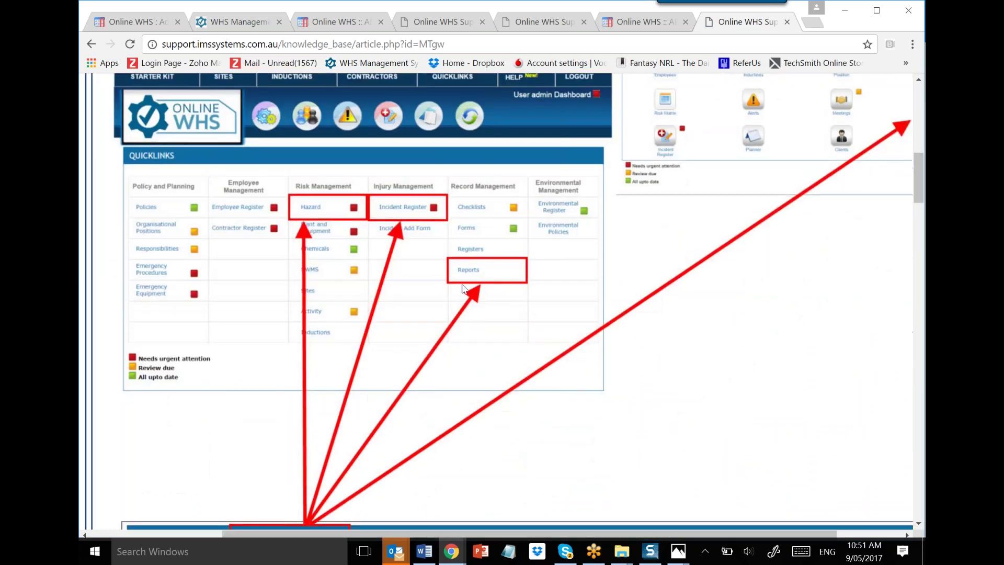
scroll(444, 308, "up", 4)
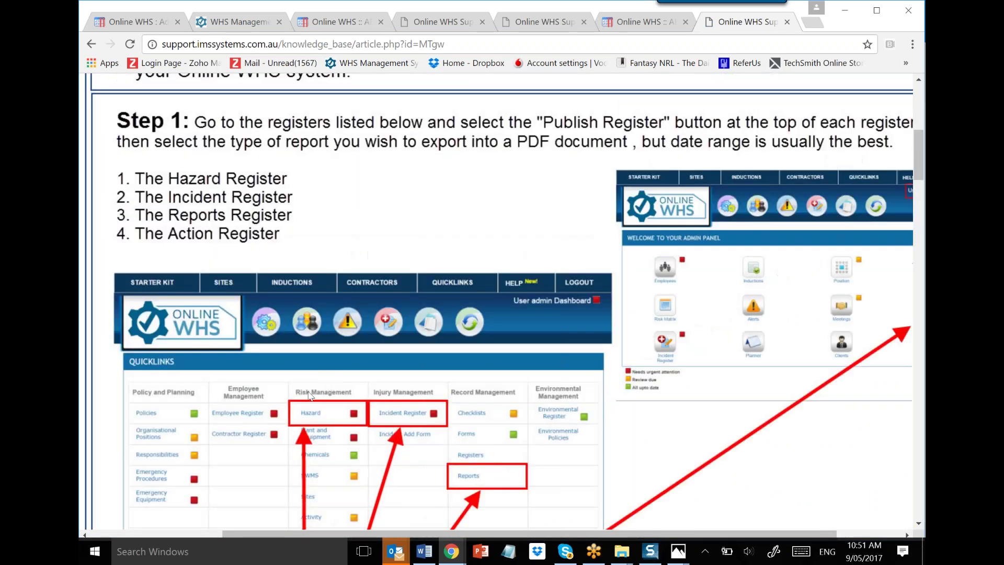
scroll(361, 408, "down", 1)
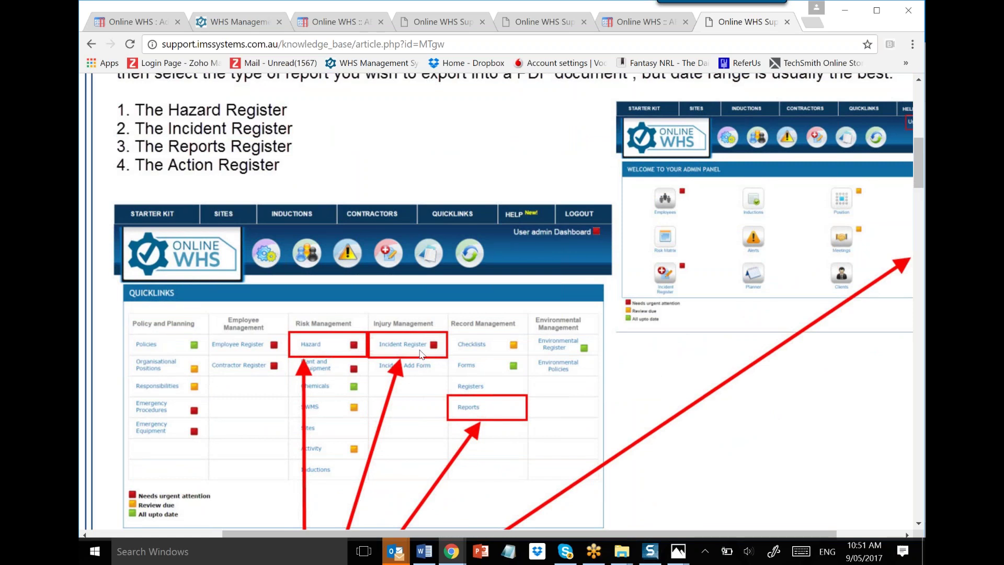
scroll(493, 295, "down", 2)
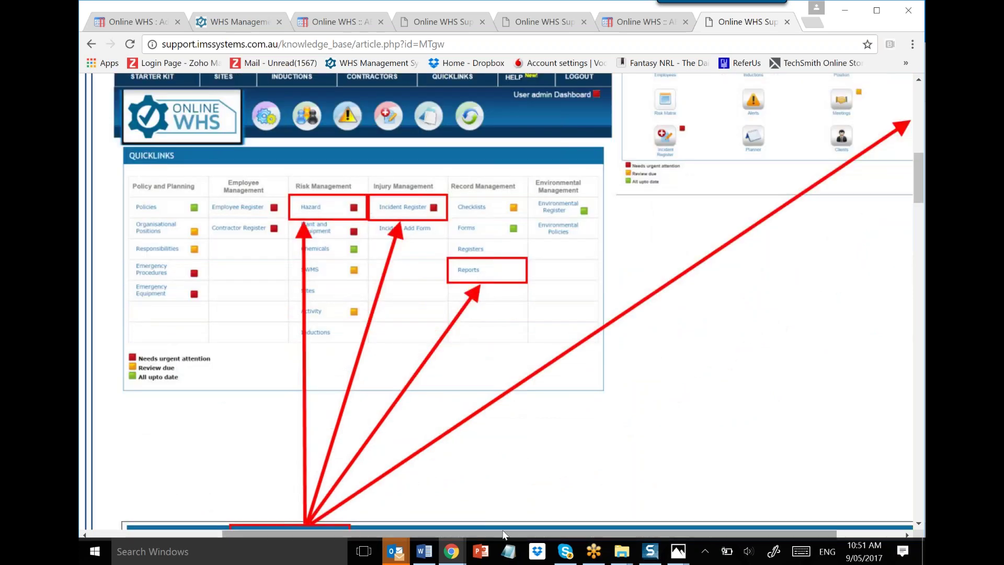
scroll(575, 529, "right", 1)
scroll(598, 526, "right", 2)
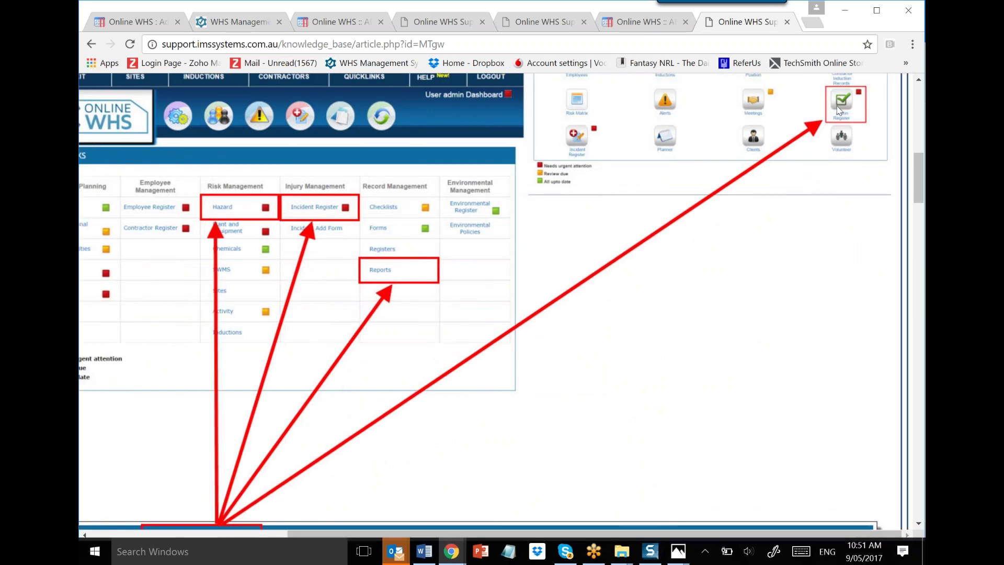
scroll(571, 361, "down", 3)
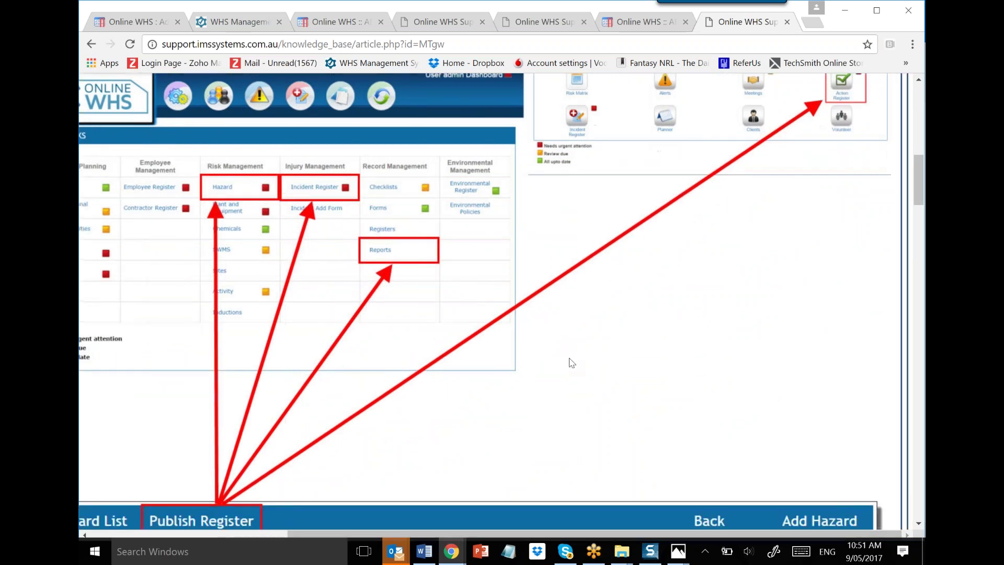
scroll(571, 360, "down", 3)
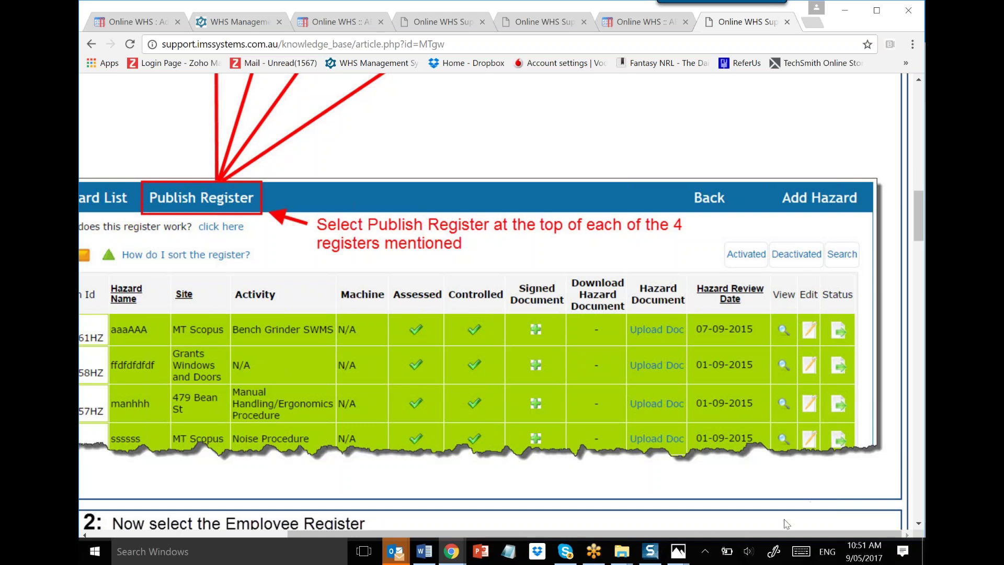
left_click_drag(764, 535, 628, 535)
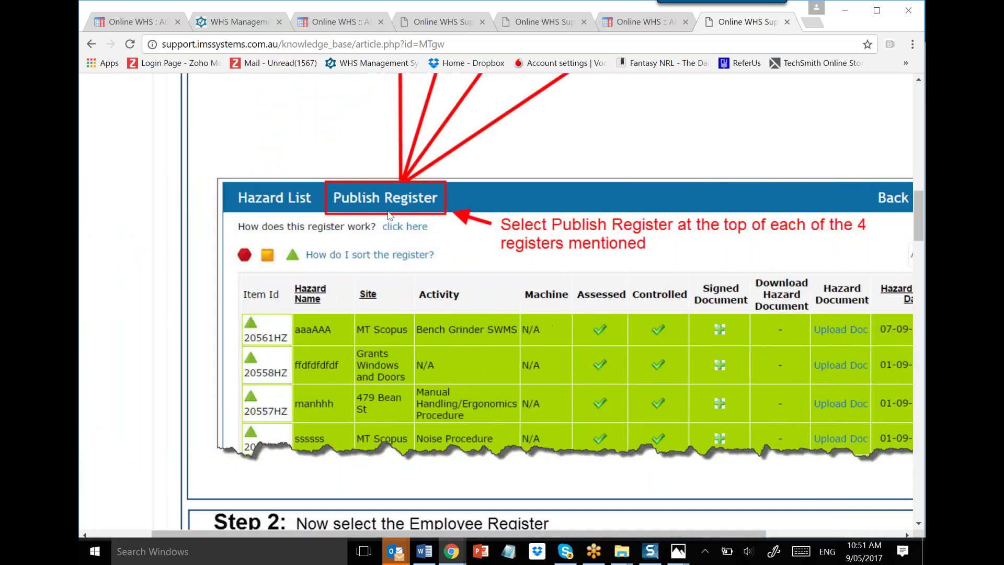
Step: Read Steps 2 to 4 of the article on the Employee Register, Training Table and publishing the induction reports
scroll(476, 296, "down", 10)
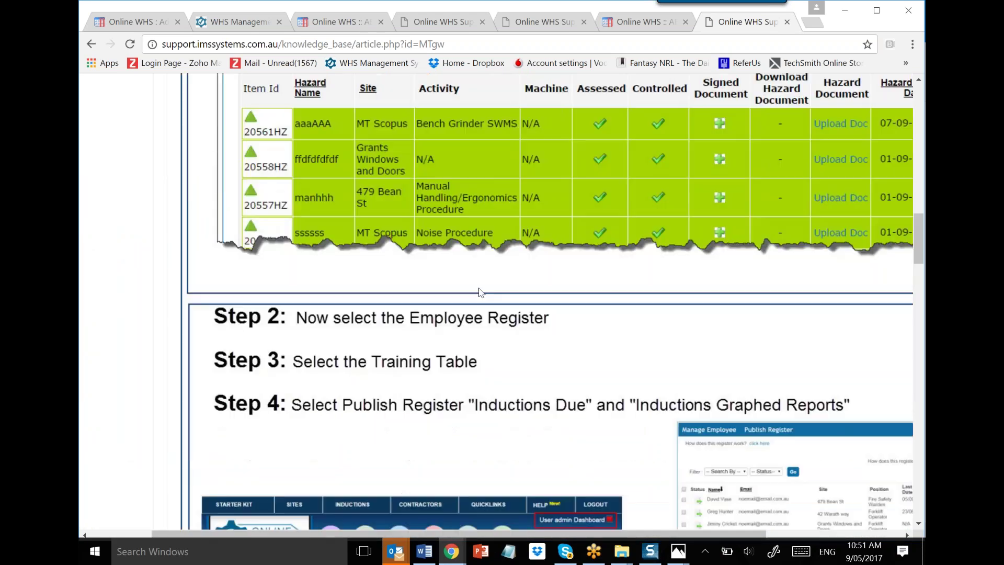
scroll(480, 293, "down", 3)
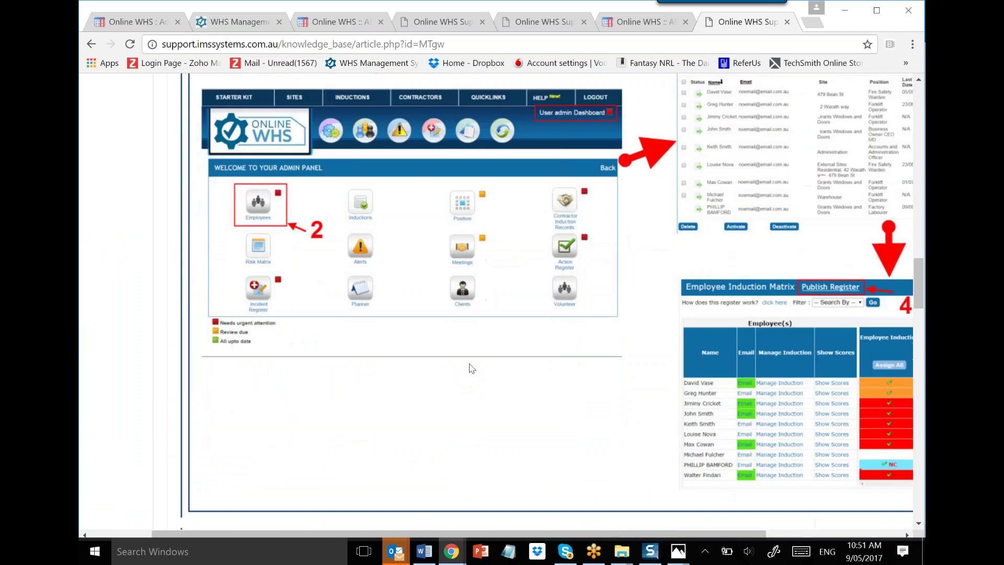
scroll(531, 525, "up", 1)
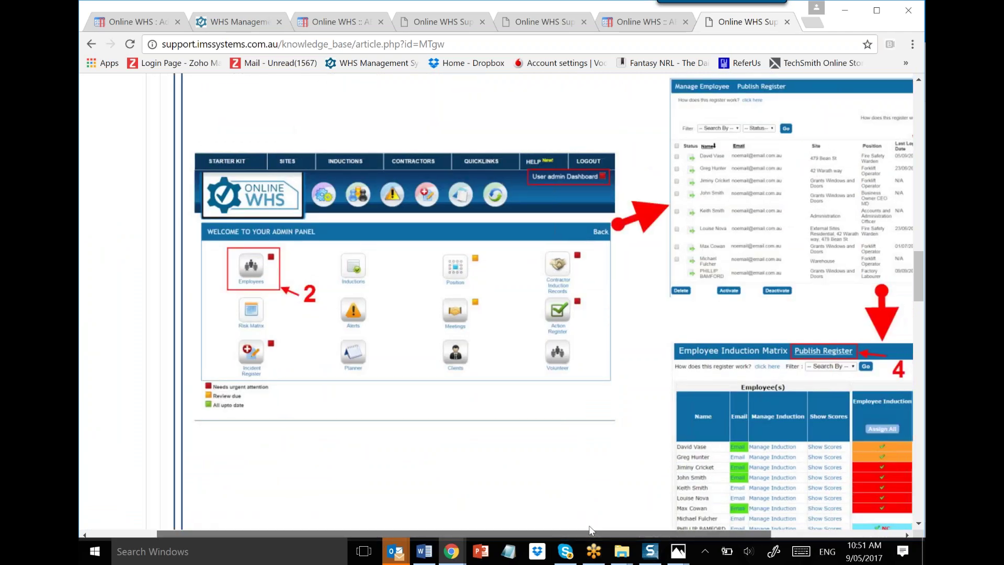
left_click_drag(532, 535, 626, 523)
scroll(658, 413, "right", 3)
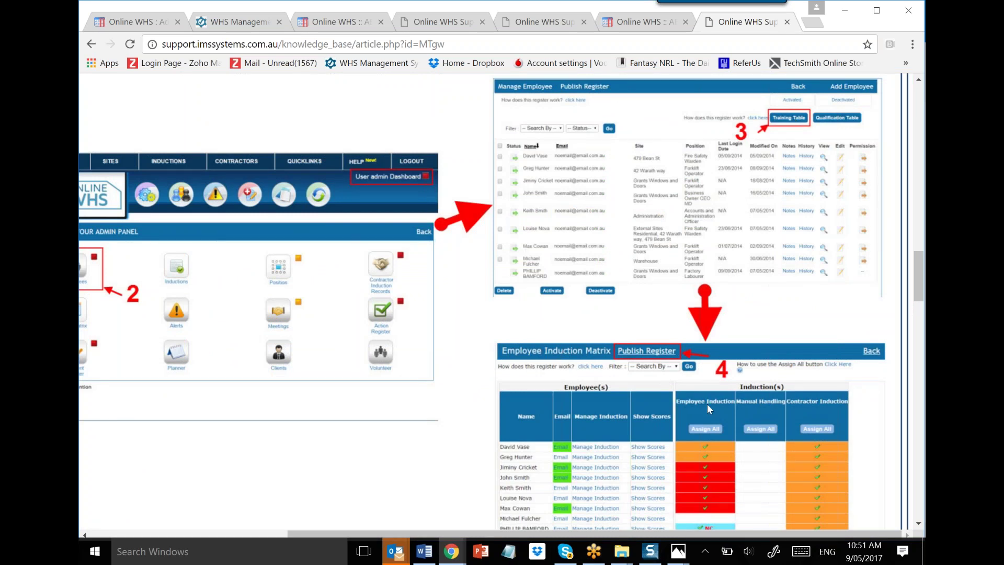
Step: Read Steps 5 and 6 of the article on opening Meetings and adding a WHS meeting with topics and attendees
scroll(570, 410, "down", 1)
scroll(570, 410, "down", 10)
scroll(574, 416, "down", 12)
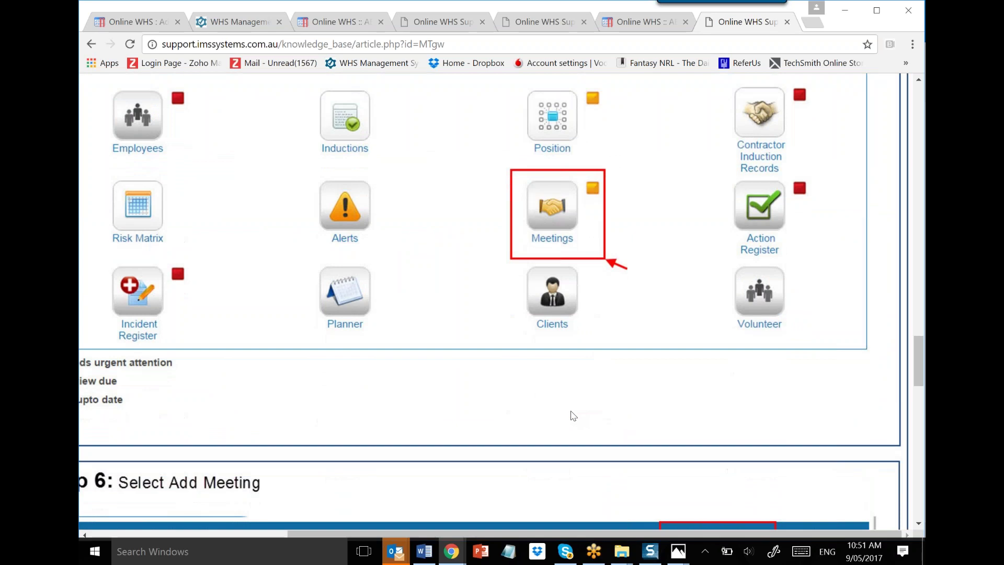
scroll(571, 409, "down", 4)
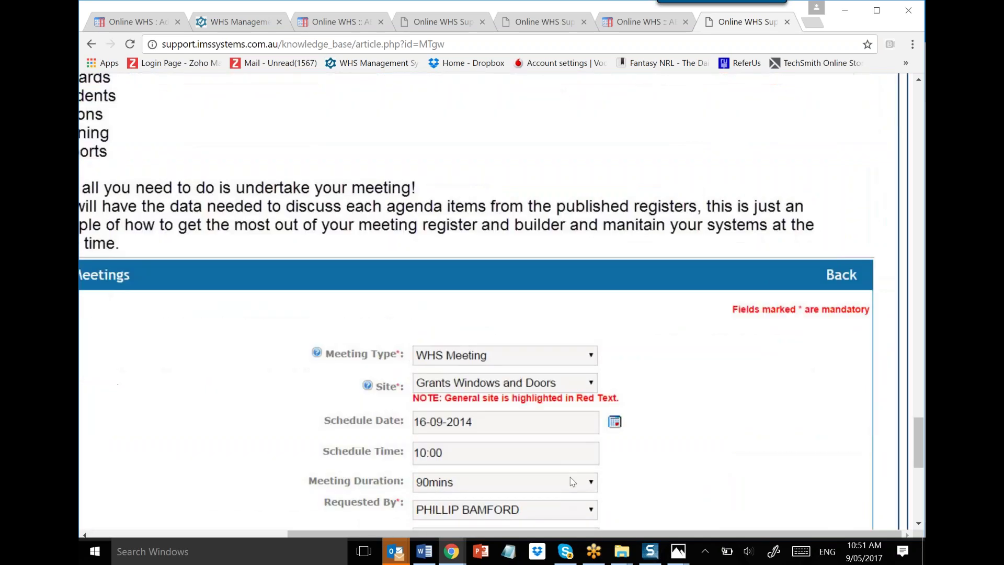
scroll(670, 421, "down", 5)
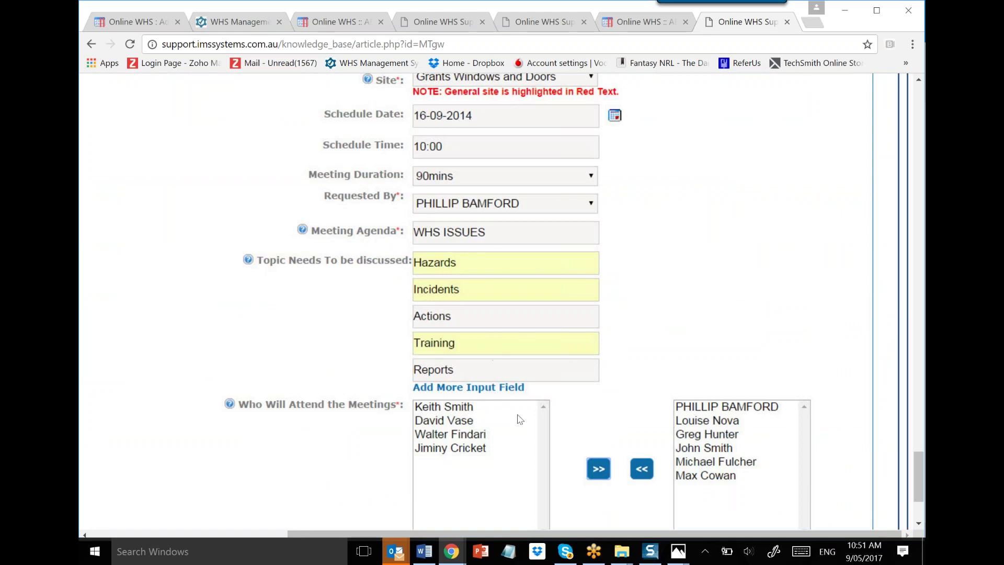
scroll(399, 343, "down", 3)
scroll(340, 336, "up", 20)
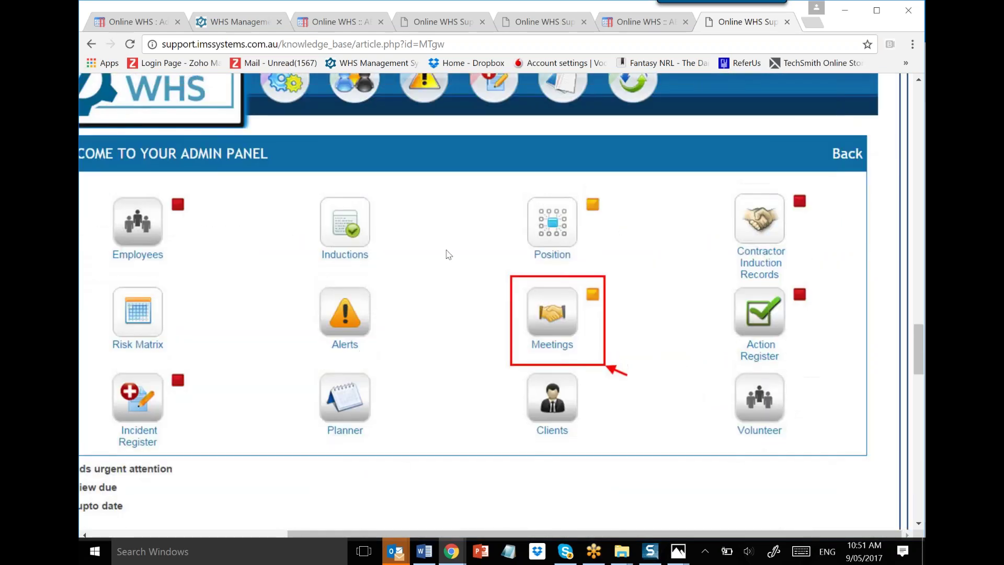
Step: Return to the Online WHS Action Register page and open the Hazard register from Quicklinks, followed by the Incident register
left_click(629, 26)
mouse_move(592, 93)
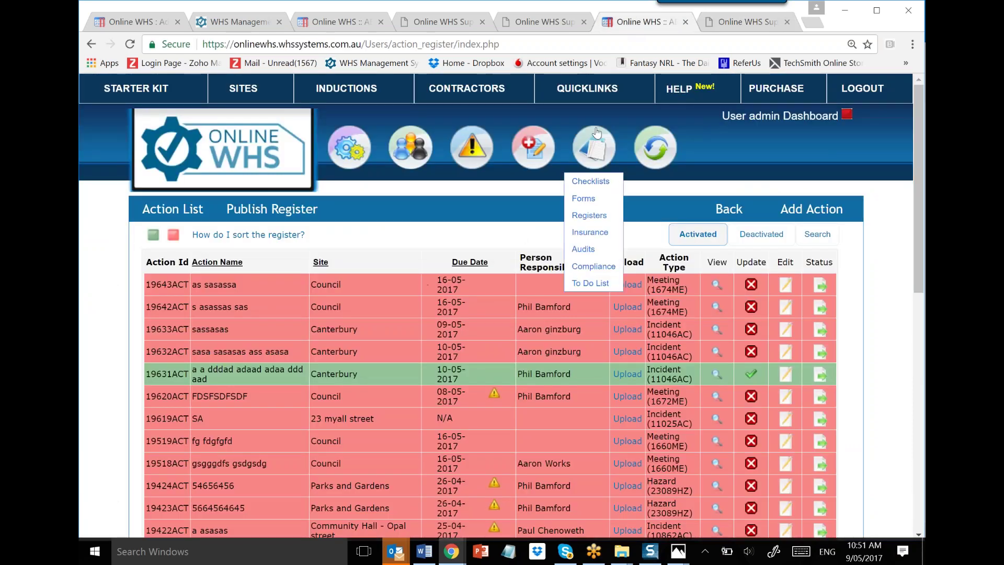
left_click(591, 93)
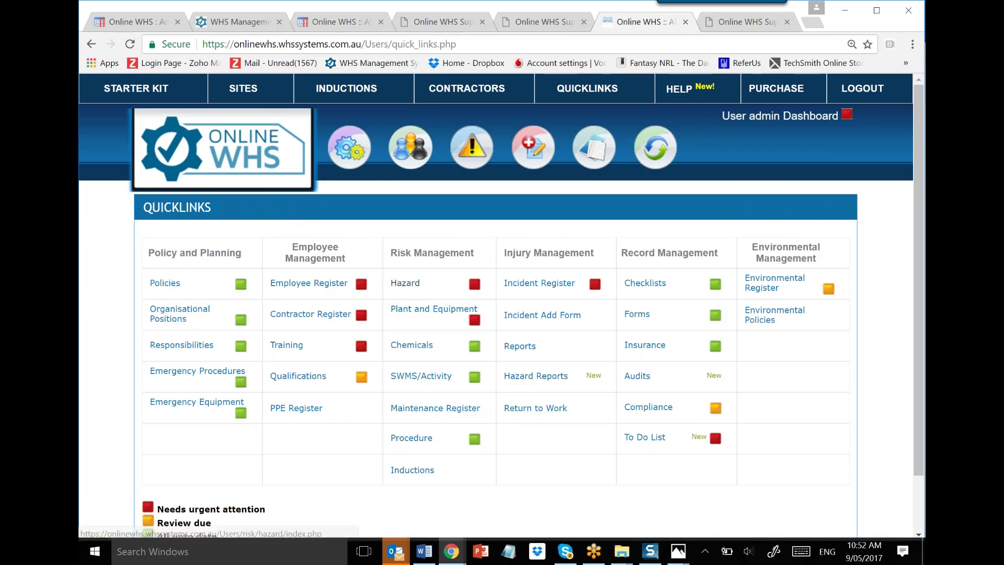
left_click(413, 285)
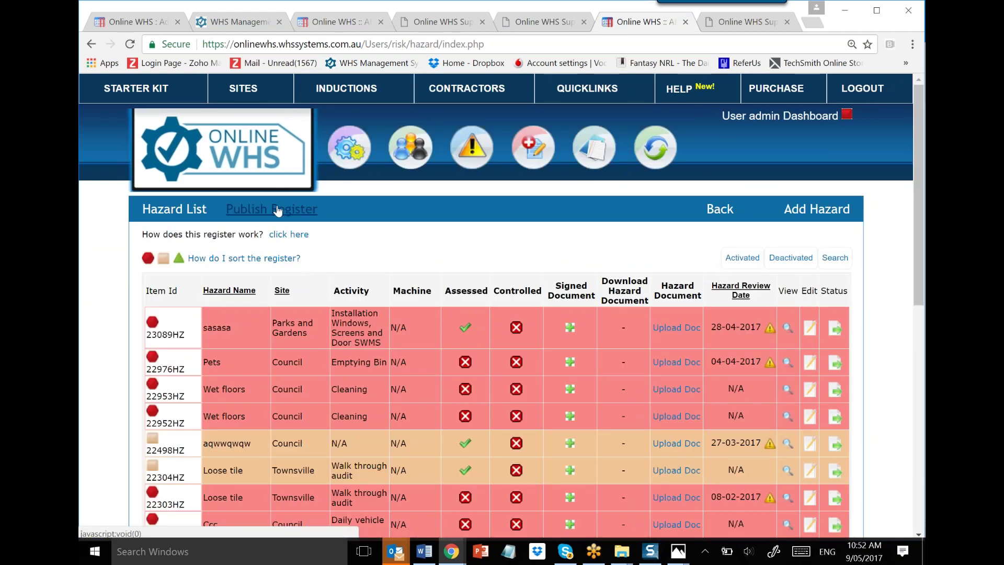
mouse_move(531, 162)
left_click(537, 183)
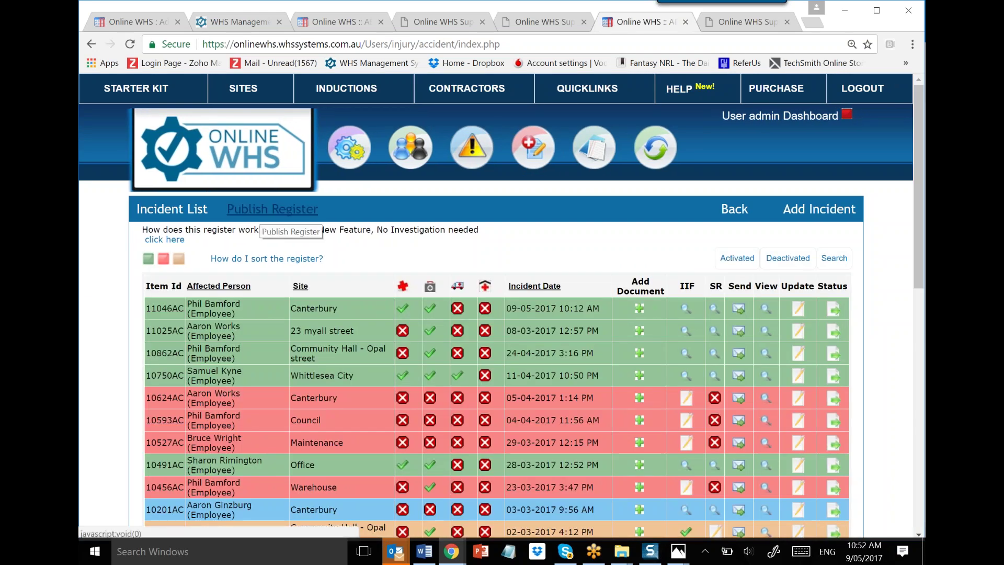
Step: Go back to the Quicklinks overview and look over the listed registers
mouse_move(595, 162)
left_click(585, 216)
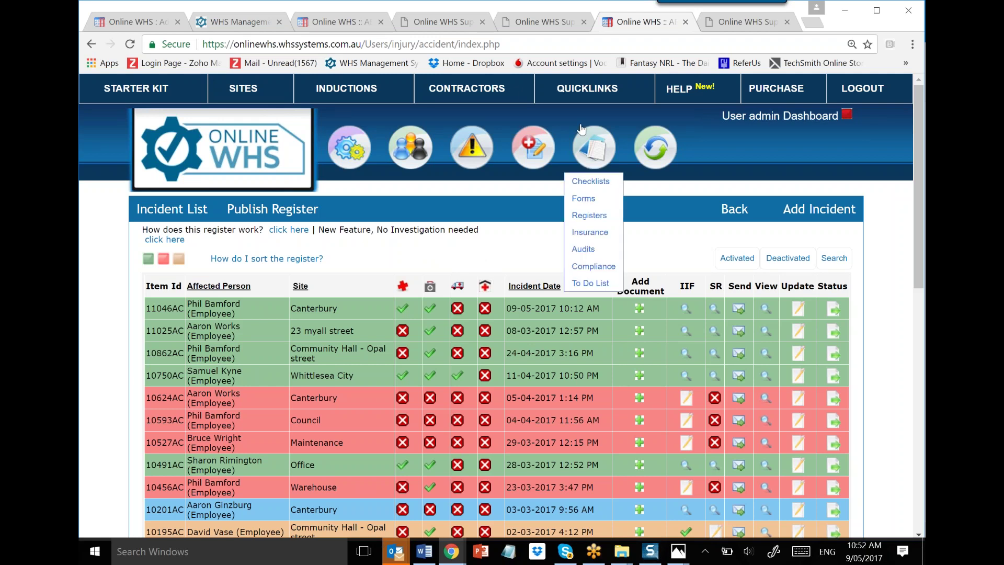
left_click(588, 88)
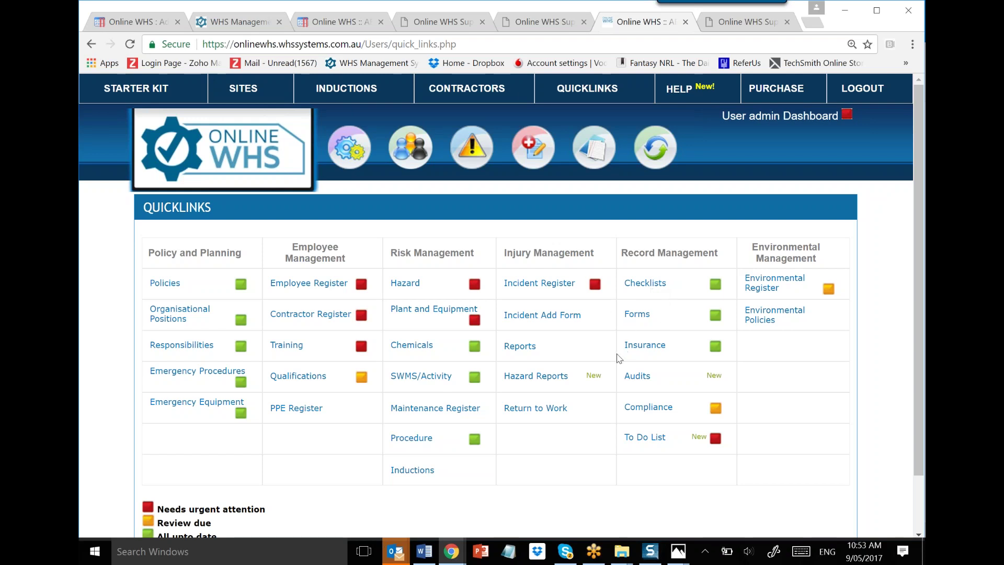
Step: Open the Inductions list from the user admin dashboard and look through the existing inductions
left_click(767, 119)
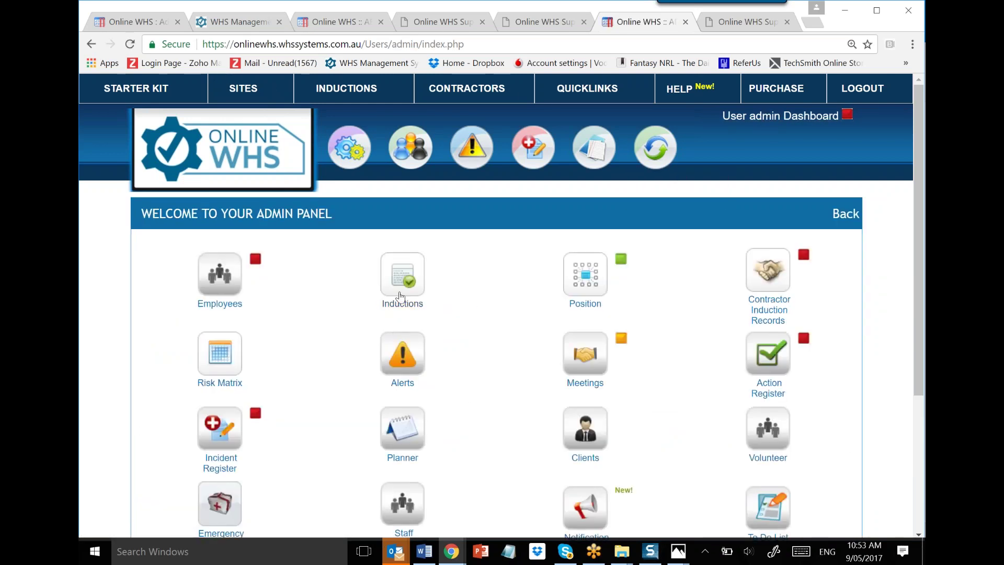
left_click(401, 278)
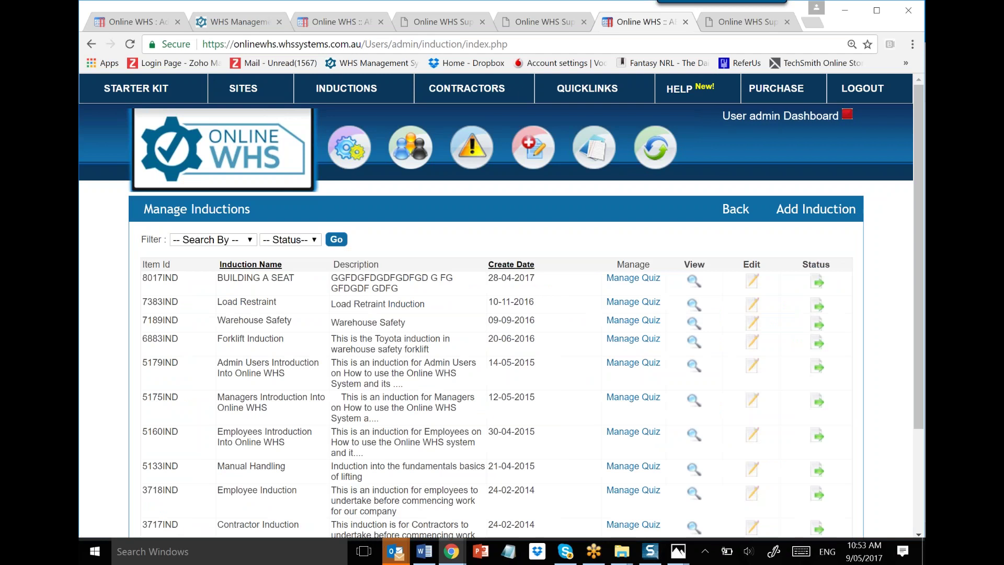
scroll(420, 360, "down", 3)
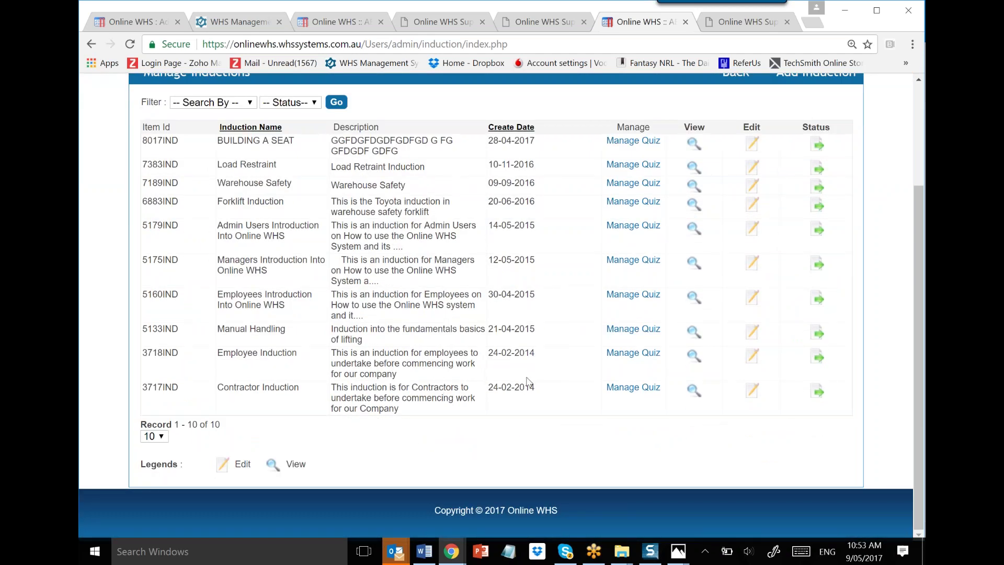
scroll(526, 382, "up", 3)
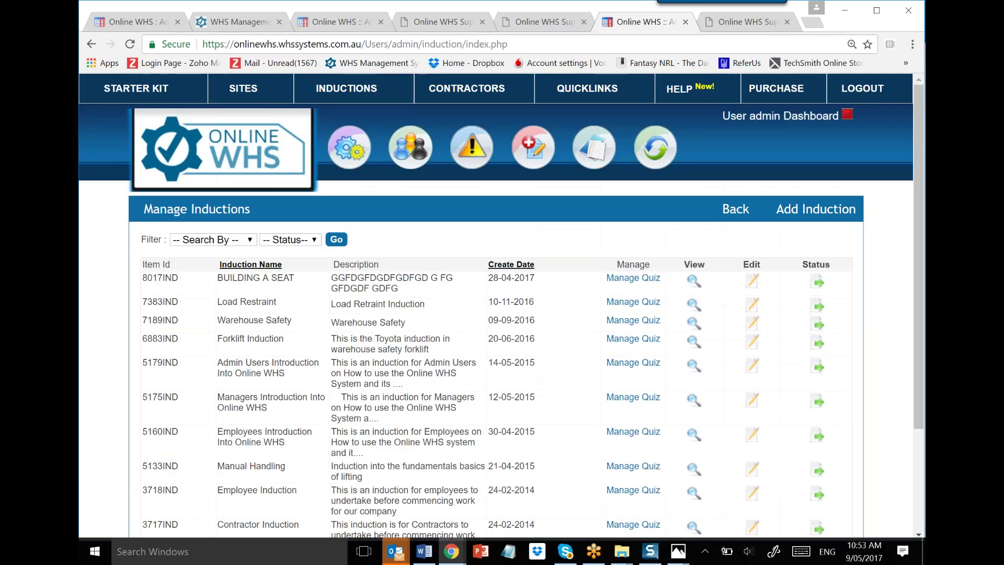
Step: Start a new Site induction named "SASass" with the introduction lines "asasasasa" and "as sasasasasasas"
left_click(816, 212)
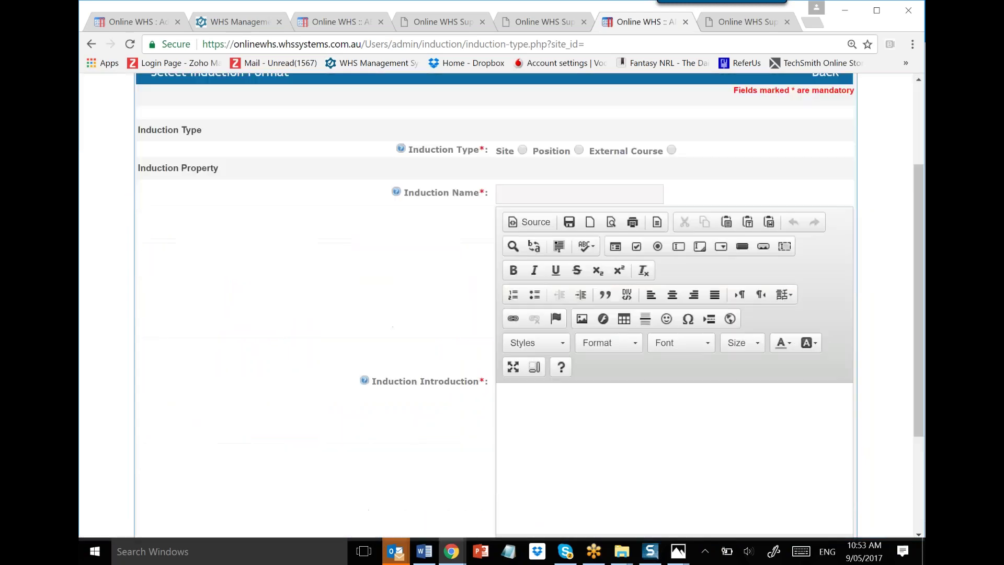
left_click(511, 191)
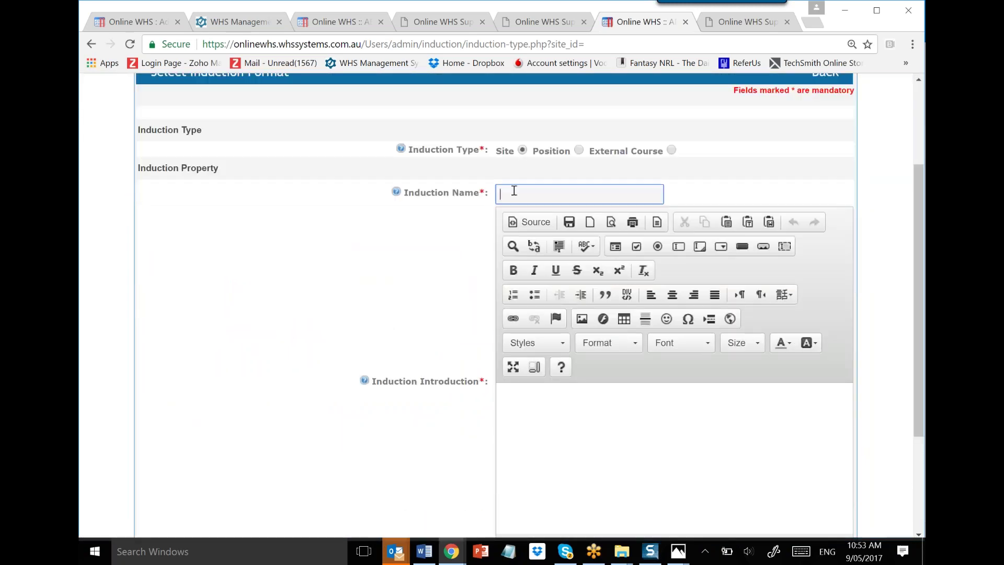
type("SASass")
scroll(332, 280, "down", 1)
left_click(577, 361)
type("asasasasa  ")
type("as sasasasasasas")
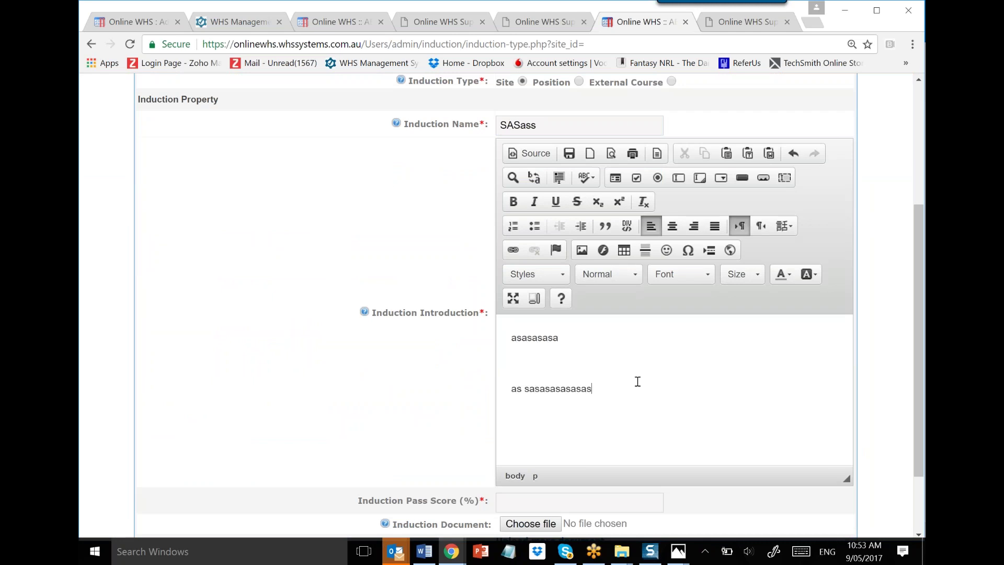
Step: Set the font size of the whole induction introduction text to 72
left_click_drag(602, 382, 508, 334)
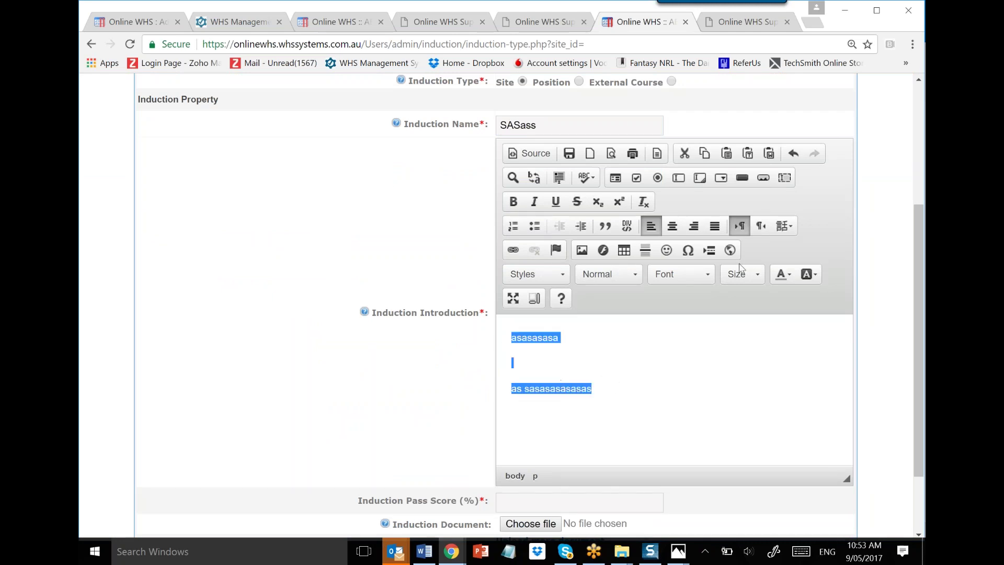
left_click(743, 275)
scroll(754, 366, "down", 5)
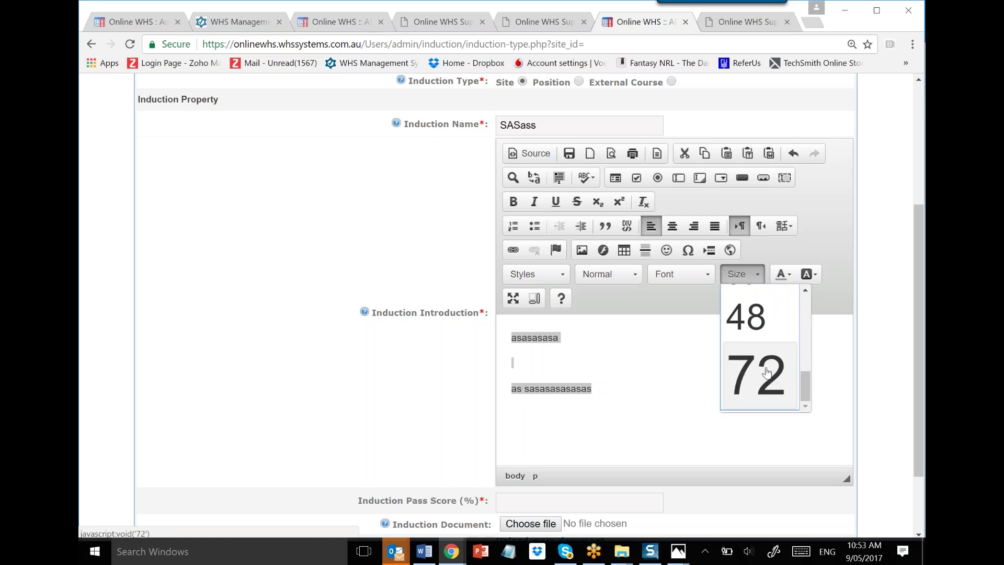
left_click(754, 375)
left_click(334, 366)
Step: Set the induction pass score to 100 percent and create the induction
scroll(336, 365, "down", 3)
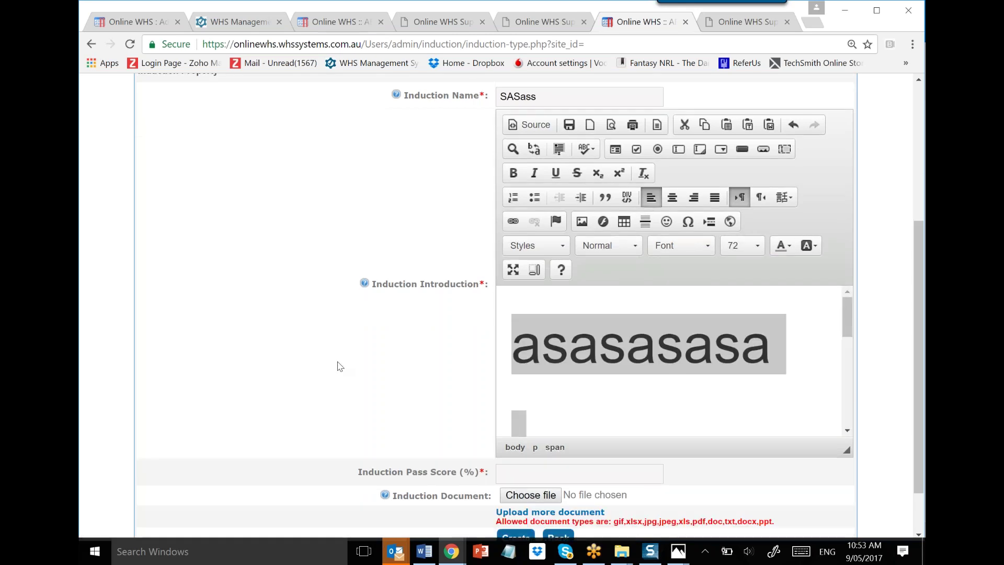
left_click(519, 416)
type("100")
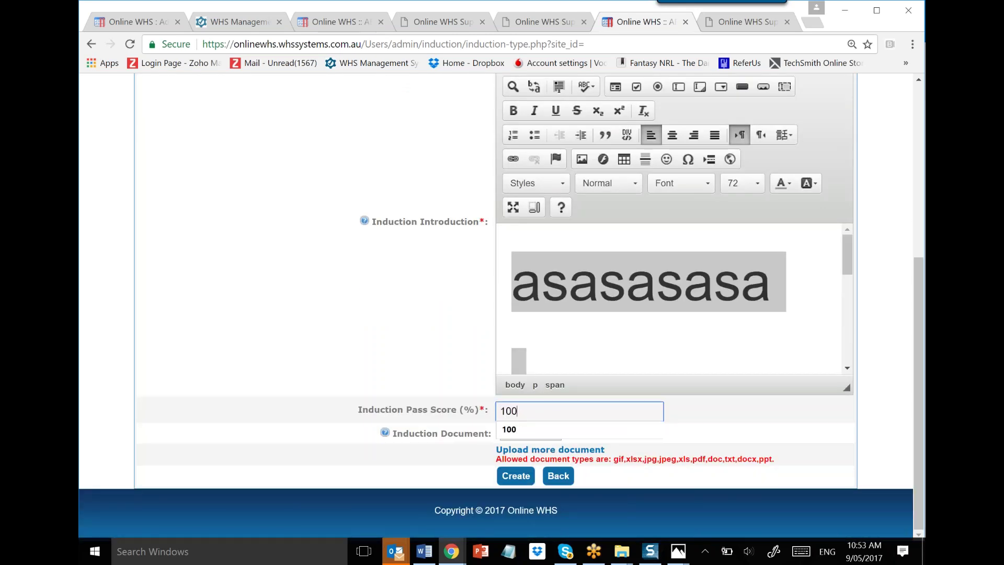
left_click(516, 475)
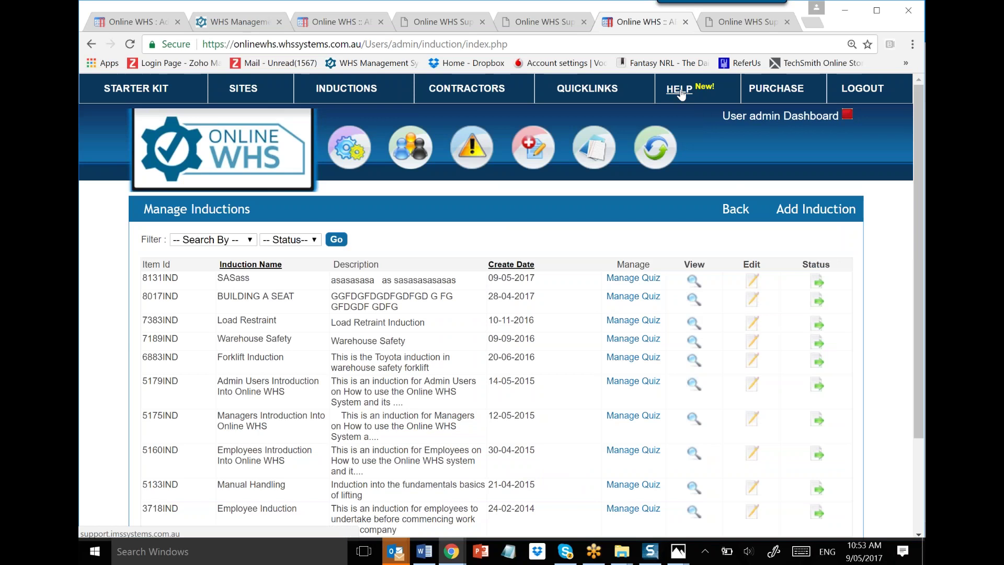
Step: Open quiz management for the SASass induction and enter "What is a forklift" as Question 1
left_click(637, 280)
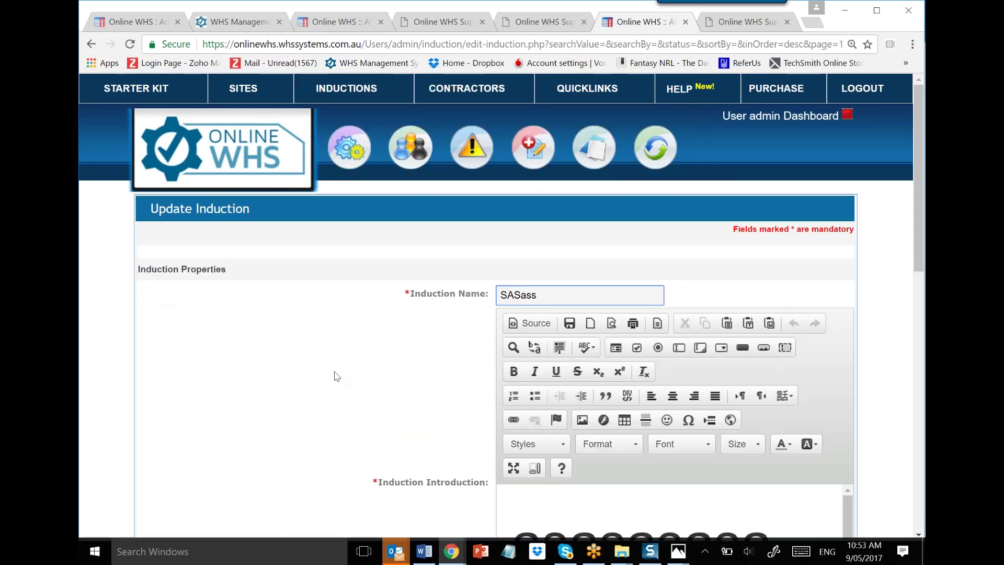
scroll(340, 366, "down", 10)
left_click(547, 204)
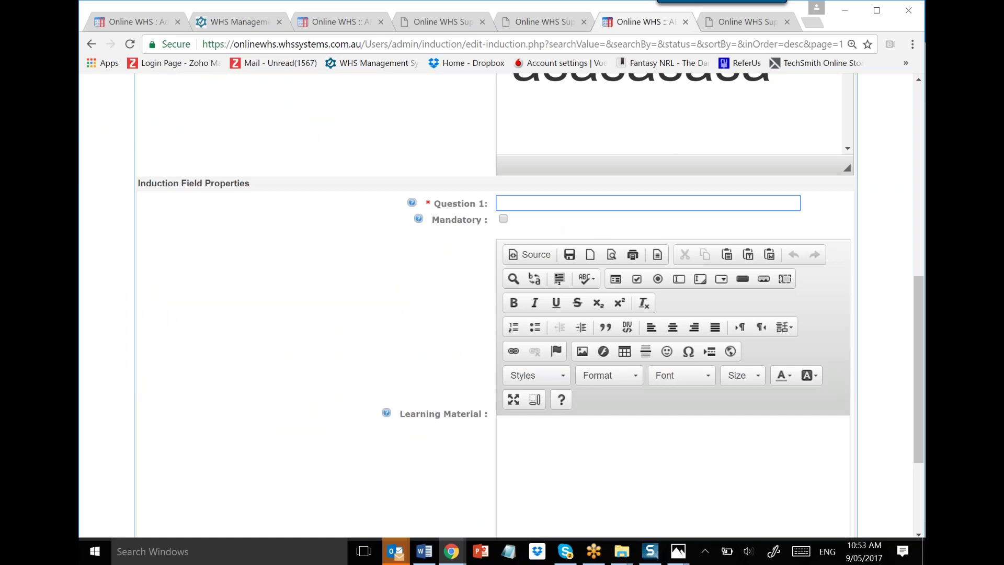
type("What")
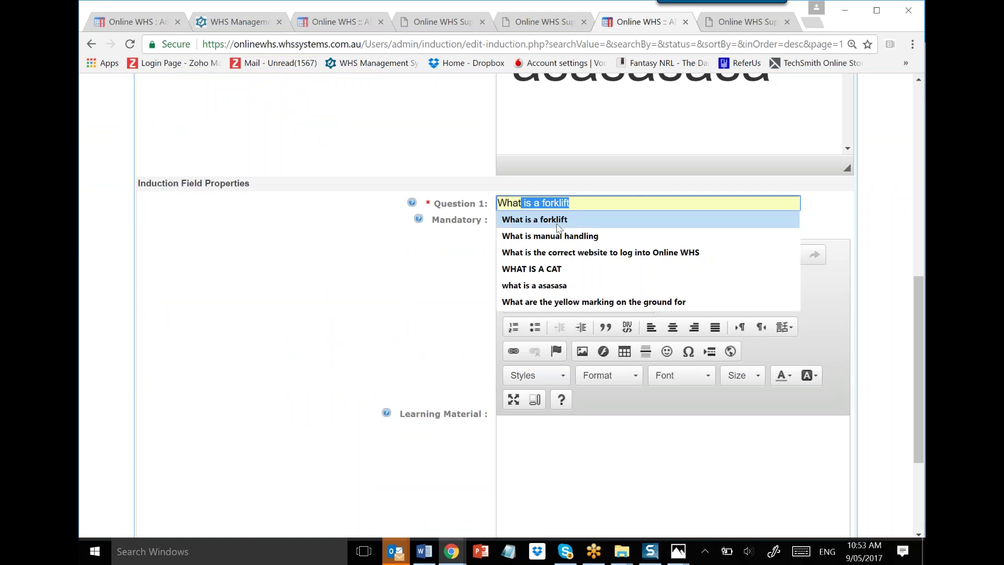
left_click(544, 221)
Step: Enter the learning material for Question 1 as two lines, "dsdasds d" and "asd adsdasdadas"
scroll(531, 296, "down", 3)
left_click(529, 289)
type("dsdasds d ")
type("asd adsdasdad")
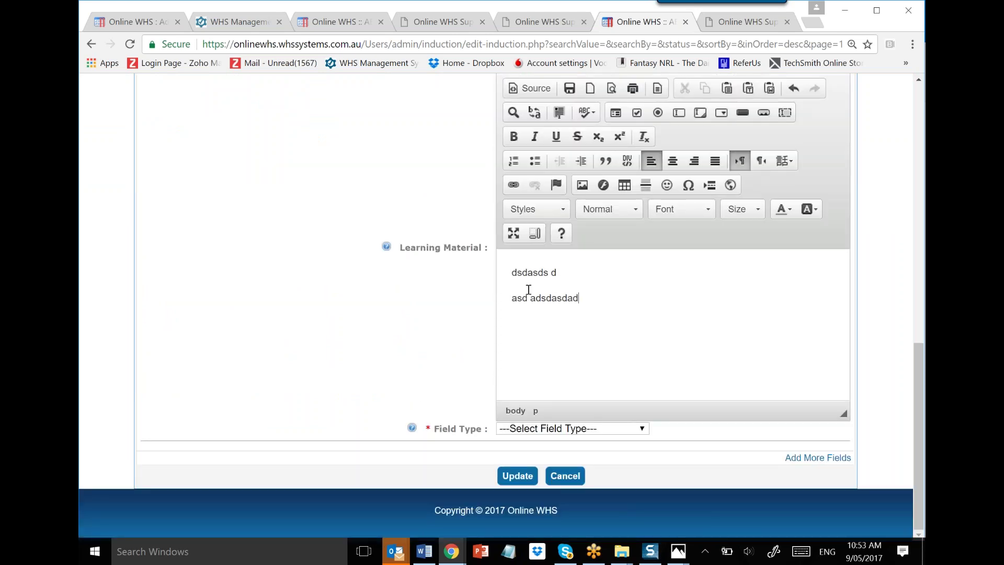
type("as")
Step: Make Question 1 a checkboxes (Multiple Choices) field with options "SDsd", "dsdasd" and "dasdd", marking "dsdasd" as the correct answer
left_click(623, 429)
key("Escape")
key("Down")
key("Tab")
type("SDsd")
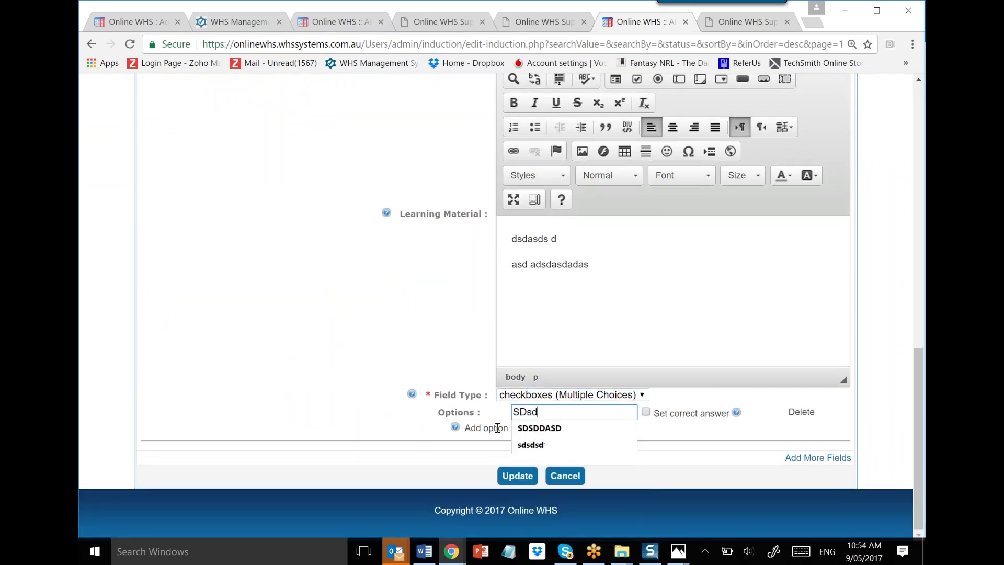
key("Return")
type("dsdasd")
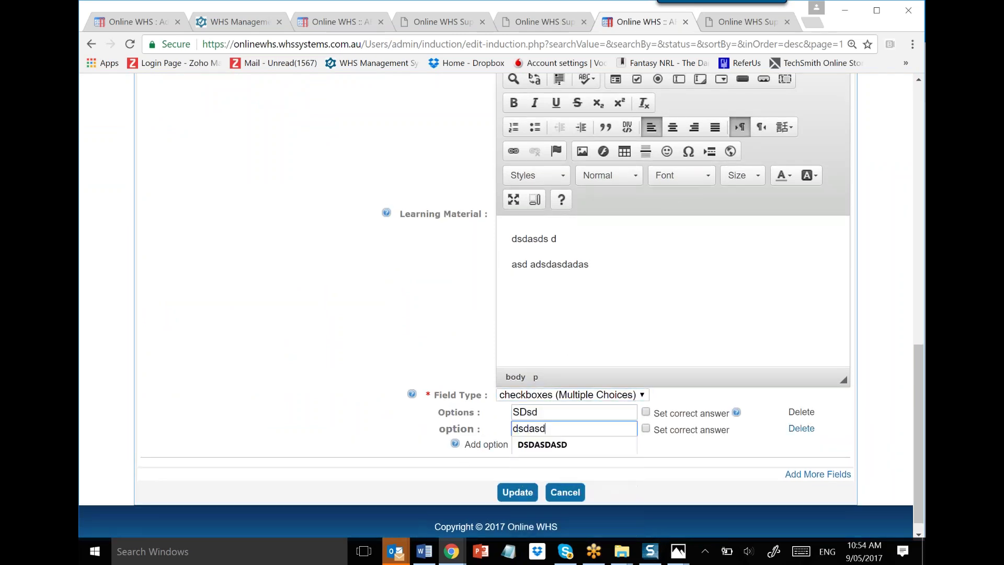
key("Return")
type("dasdd")
scroll(627, 438, "down", 1)
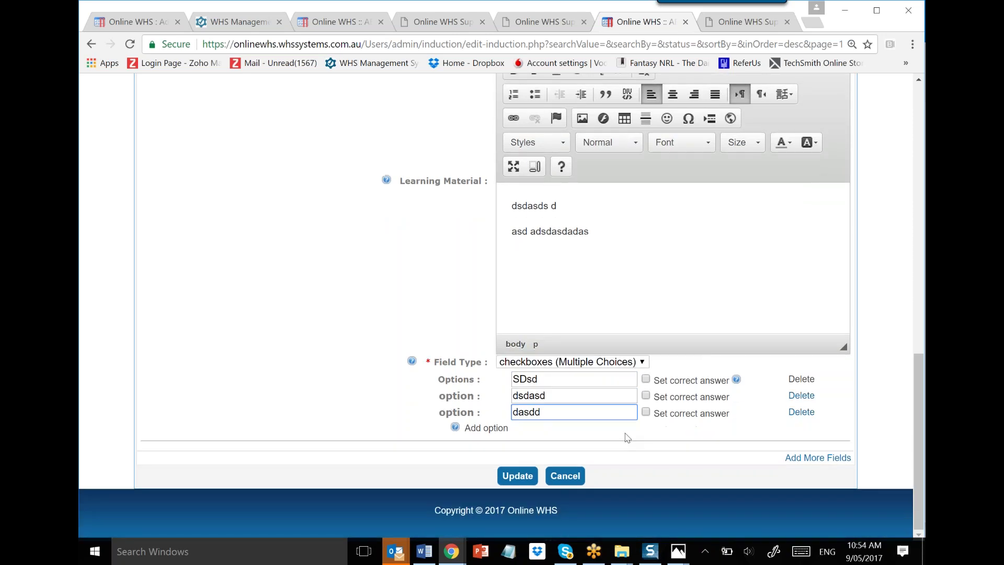
left_click(649, 397)
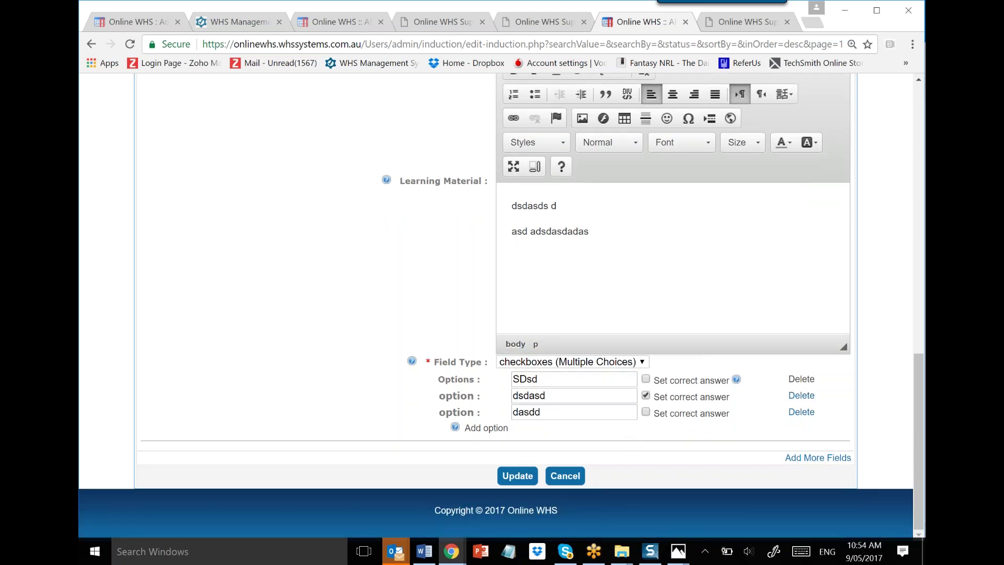
Step: Add a blank second question to the quiz and return to the inductions list without saving the quiz
left_click(802, 459)
scroll(790, 445, "down", 4)
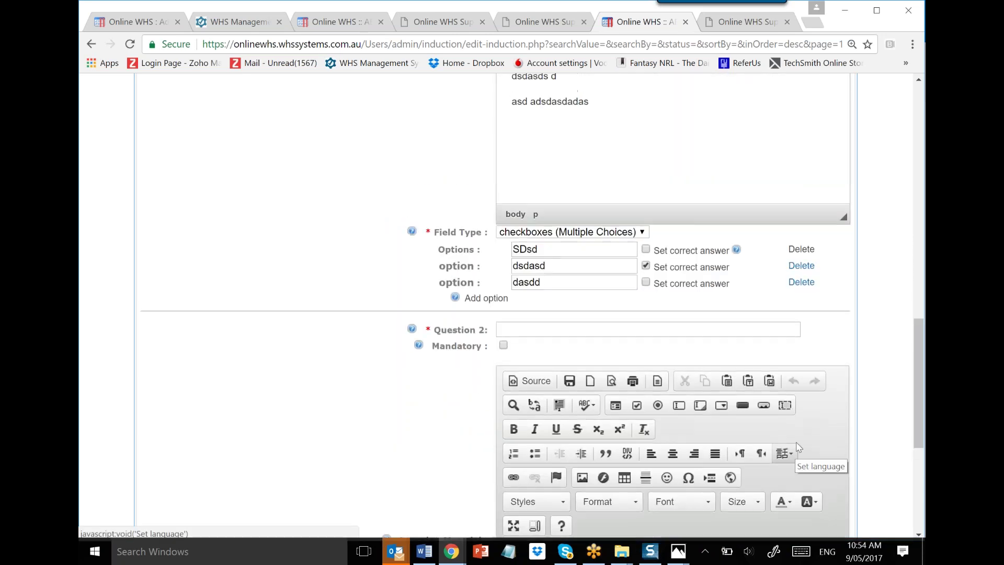
scroll(789, 444, "up", 8)
scroll(805, 133, "up", 10)
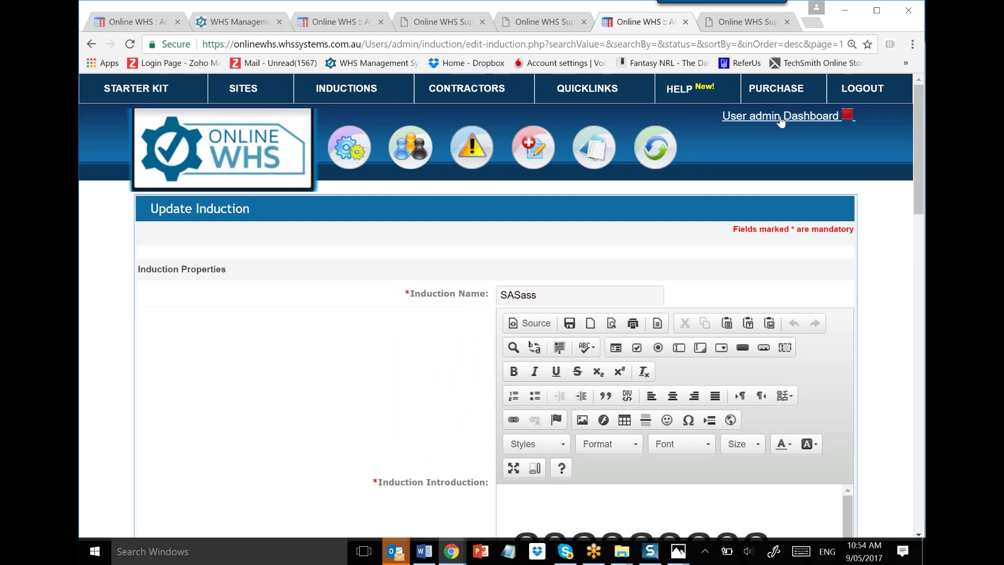
left_click(91, 44)
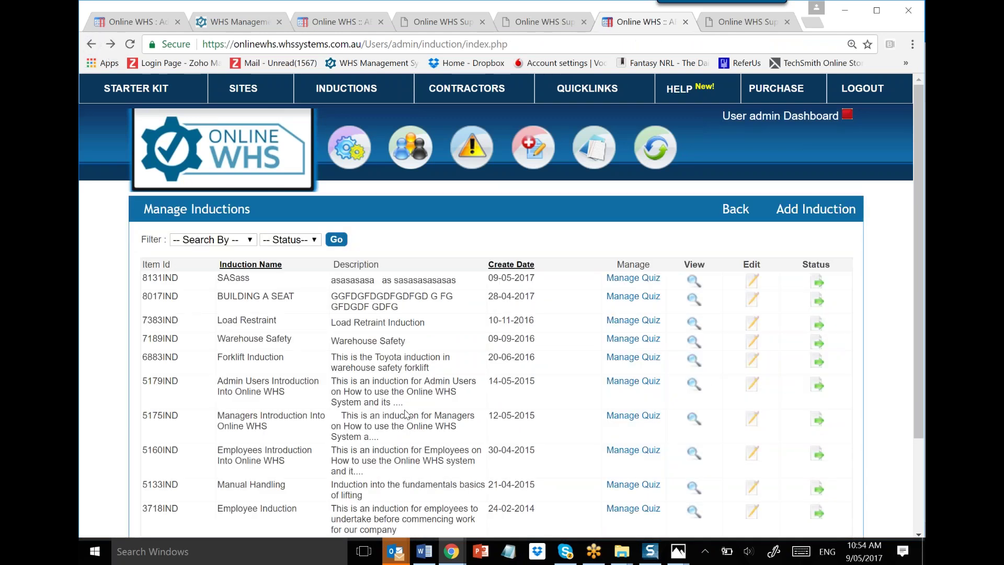
Step: Open the Manual Handling induction for editing, review its quiz questions, learning material and answer options, and return to the inductions list
scroll(418, 416, "down", 3)
left_click(630, 364)
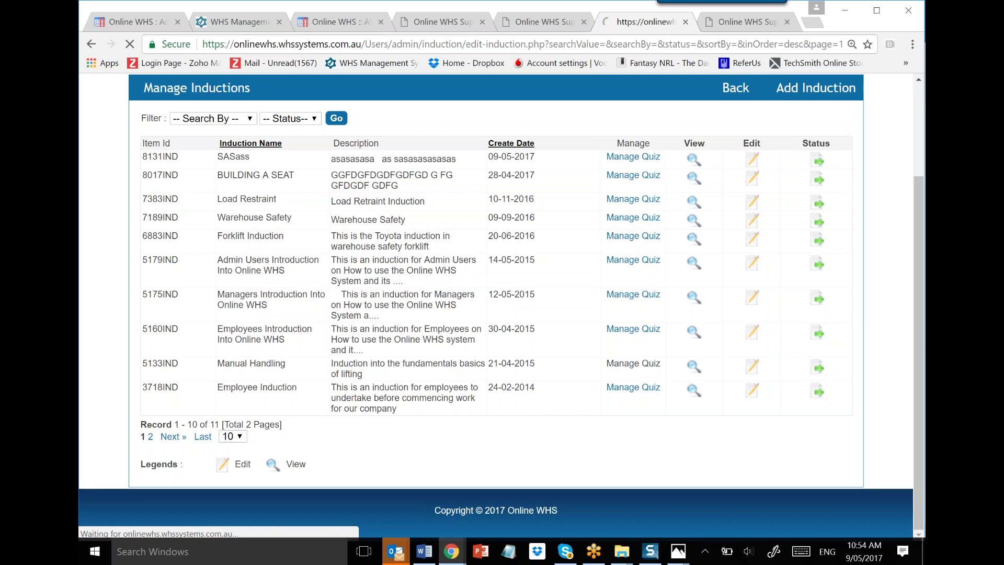
scroll(374, 402, "down", 4)
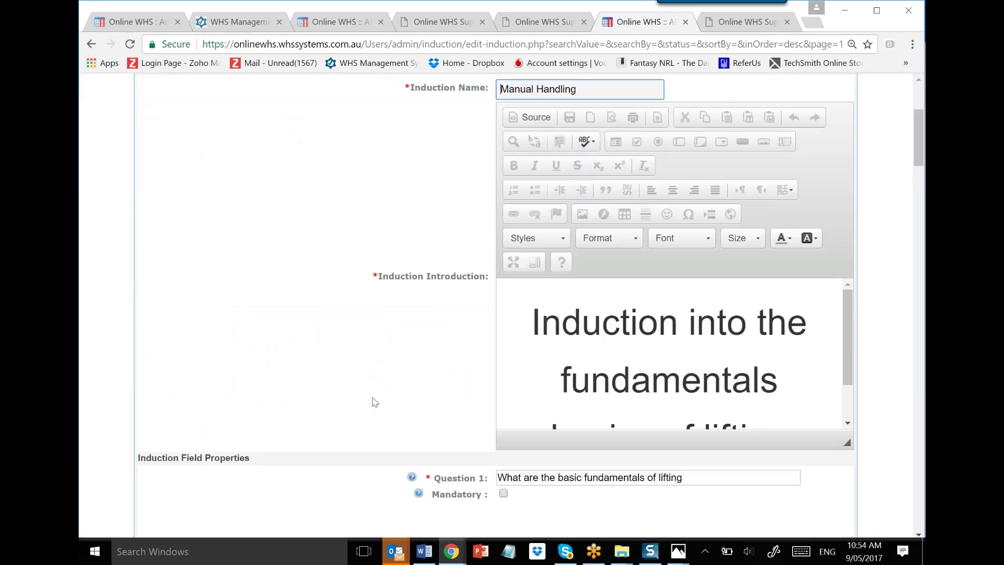
scroll(376, 401, "down", 8)
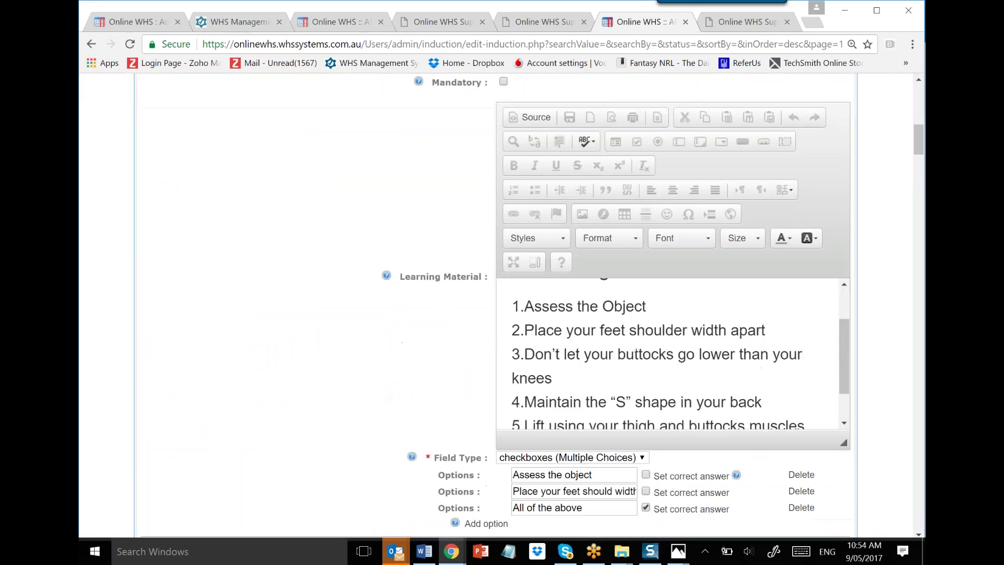
scroll(598, 423, "down", 10)
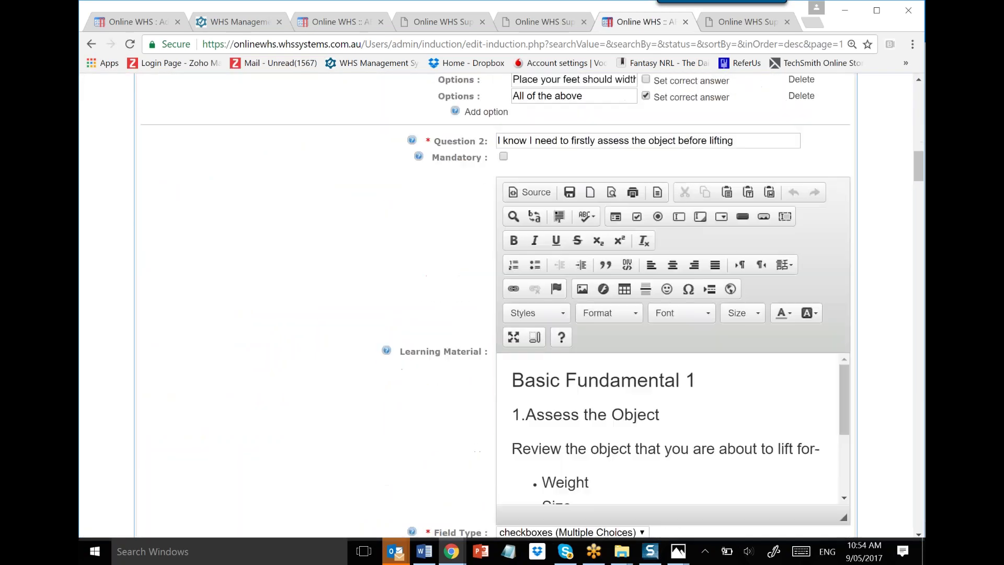
scroll(335, 396, "down", 15)
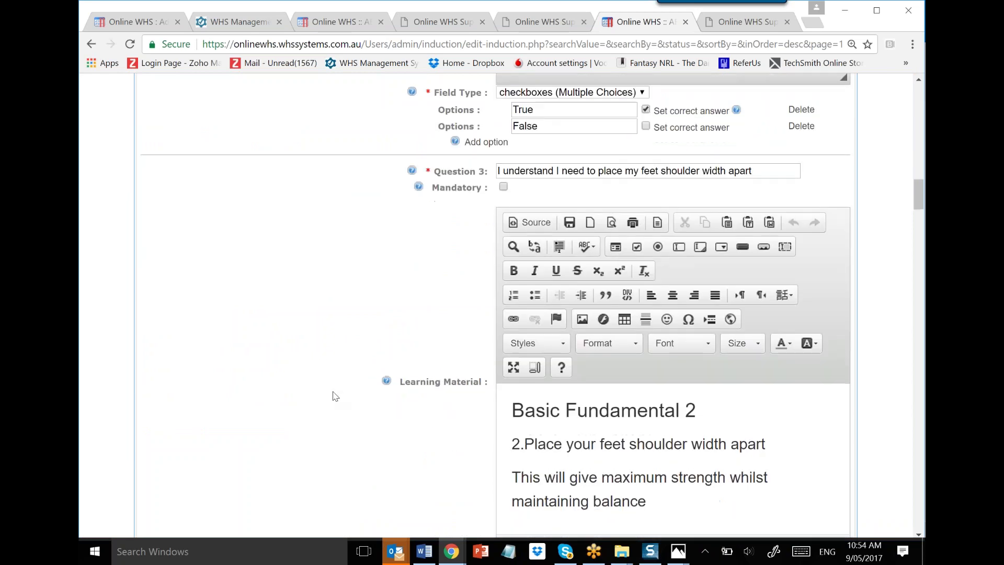
scroll(335, 474, "down", 10)
scroll(640, 291, "down", 5)
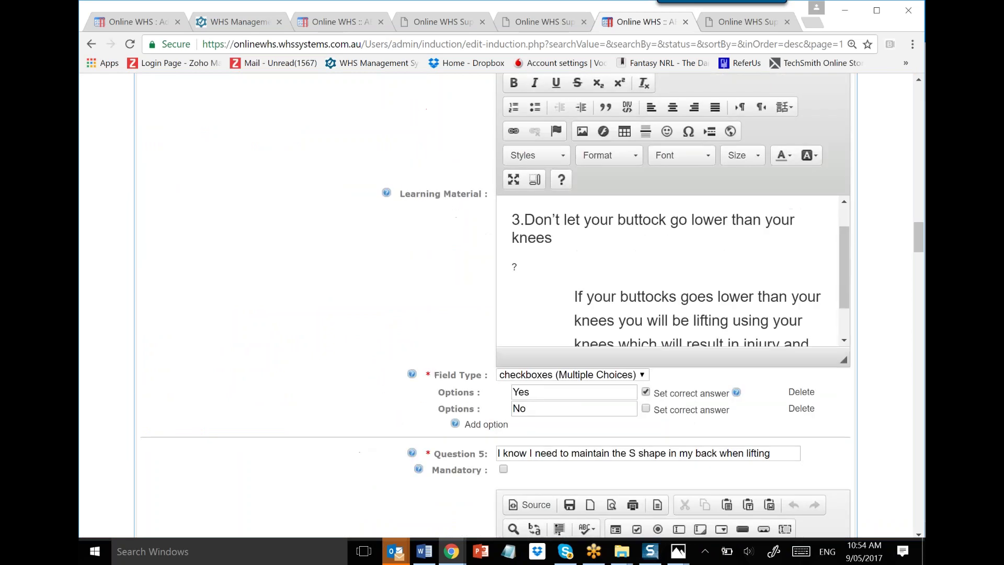
scroll(341, 375, "down", 15)
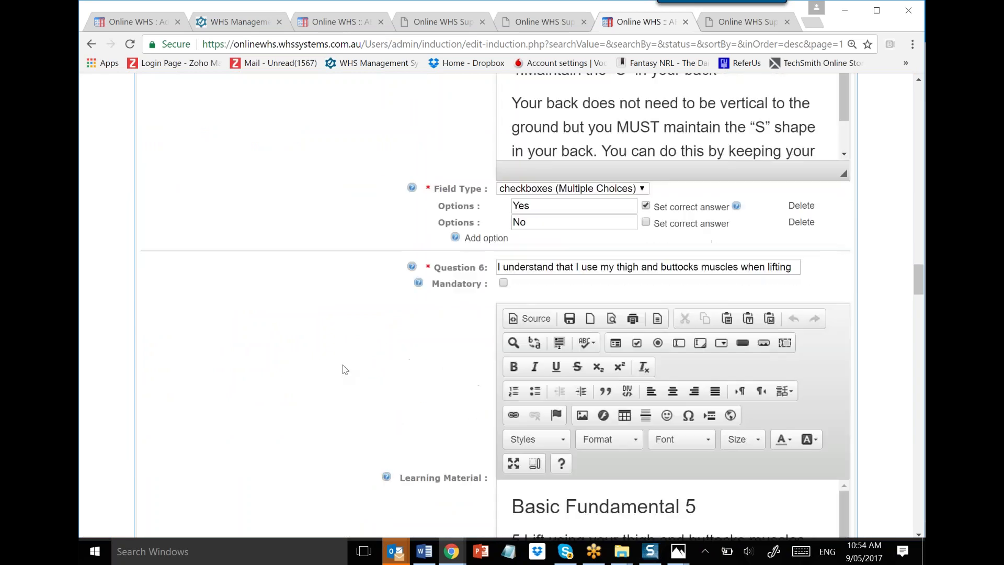
scroll(345, 369, "down", 10)
scroll(571, 308, "down", 3)
scroll(571, 308, "down", 15)
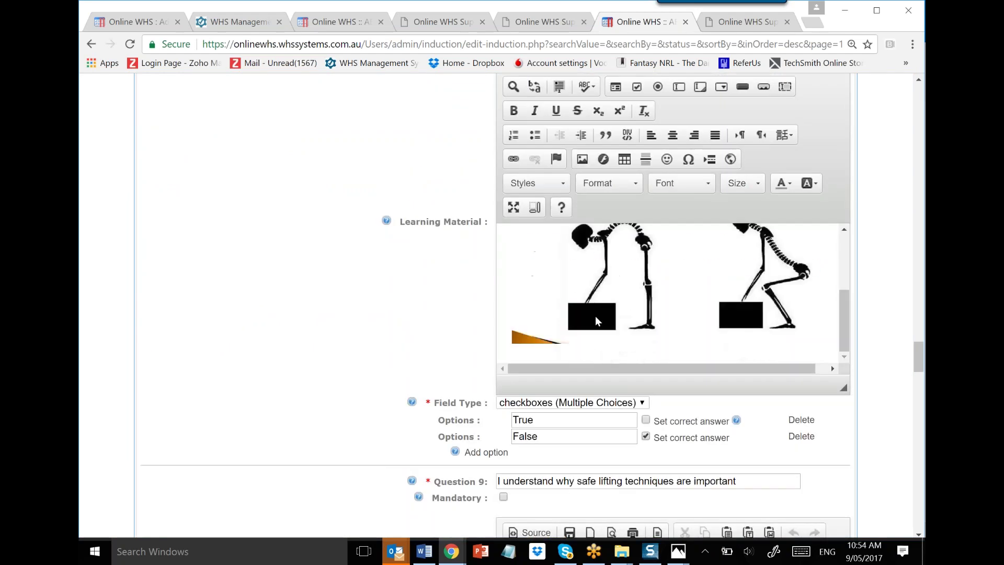
scroll(361, 329, "down", 10)
scroll(567, 228, "down", 2)
scroll(567, 228, "down", 10)
scroll(652, 288, "down", 3)
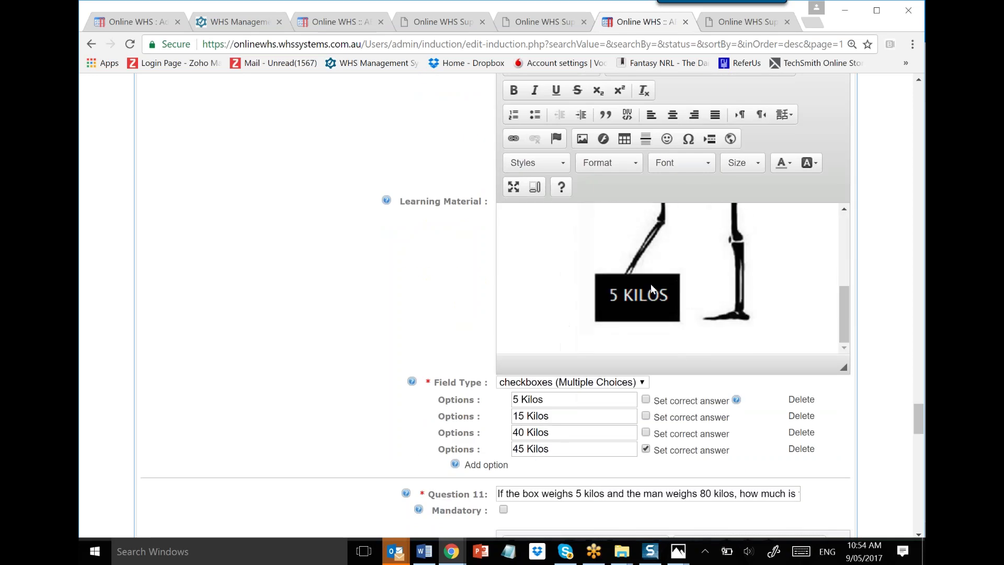
scroll(316, 309, "down", 7)
scroll(650, 336, "down", 3)
scroll(586, 330, "down", 12)
scroll(574, 316, "down", 3)
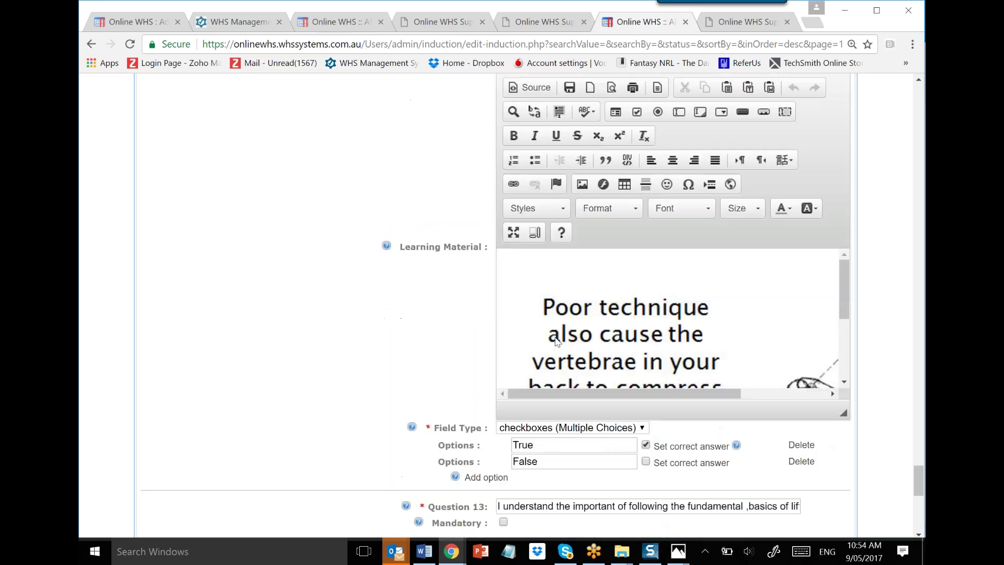
scroll(386, 343, "down", 8)
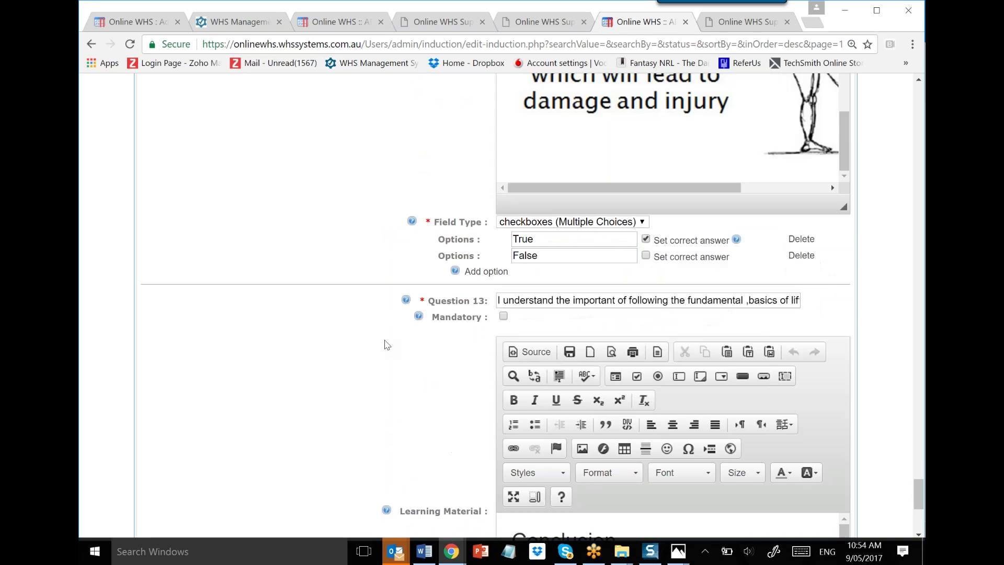
scroll(386, 344, "down", 3)
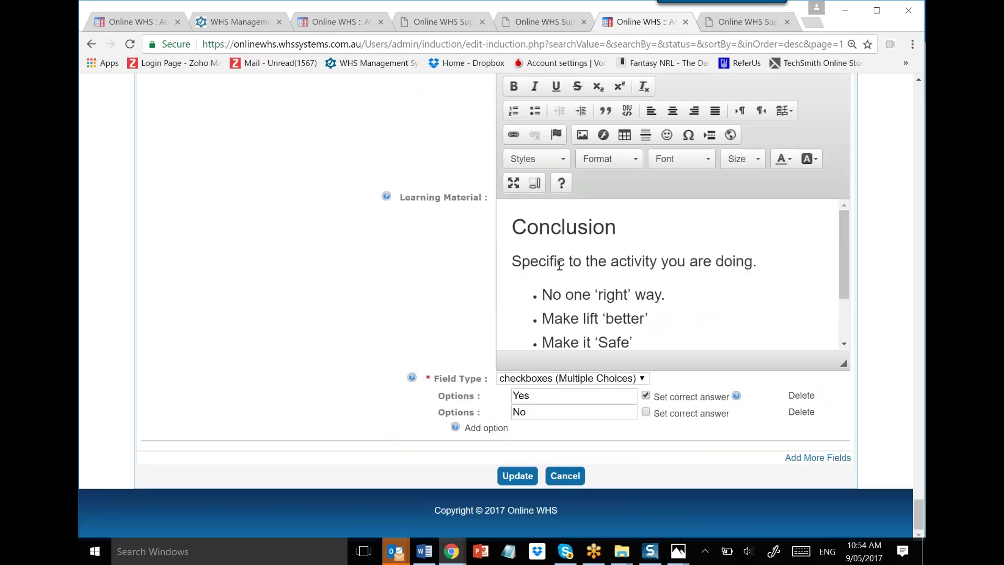
scroll(571, 267, "up", 15)
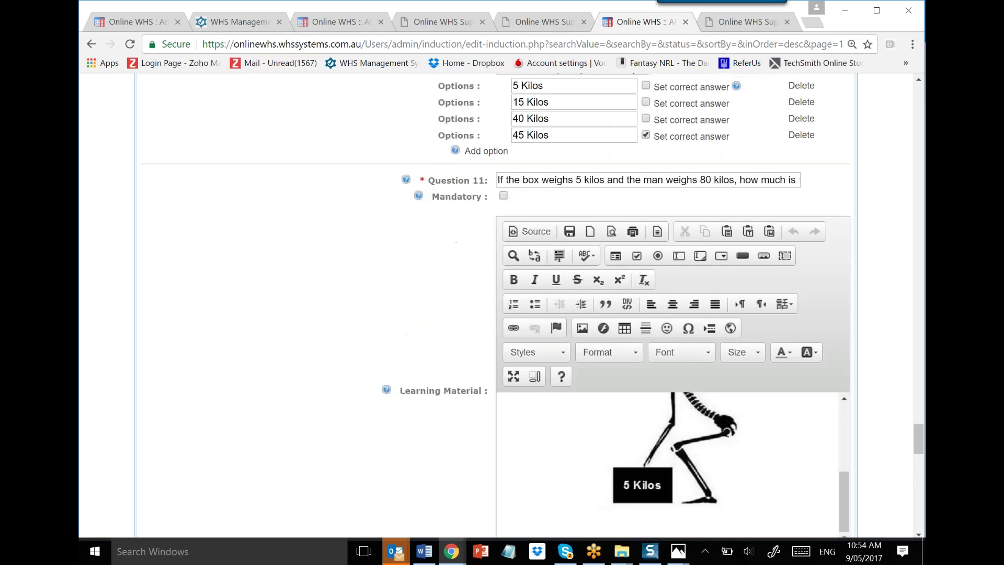
scroll(544, 135, "up", 14)
scroll(544, 134, "up", 20)
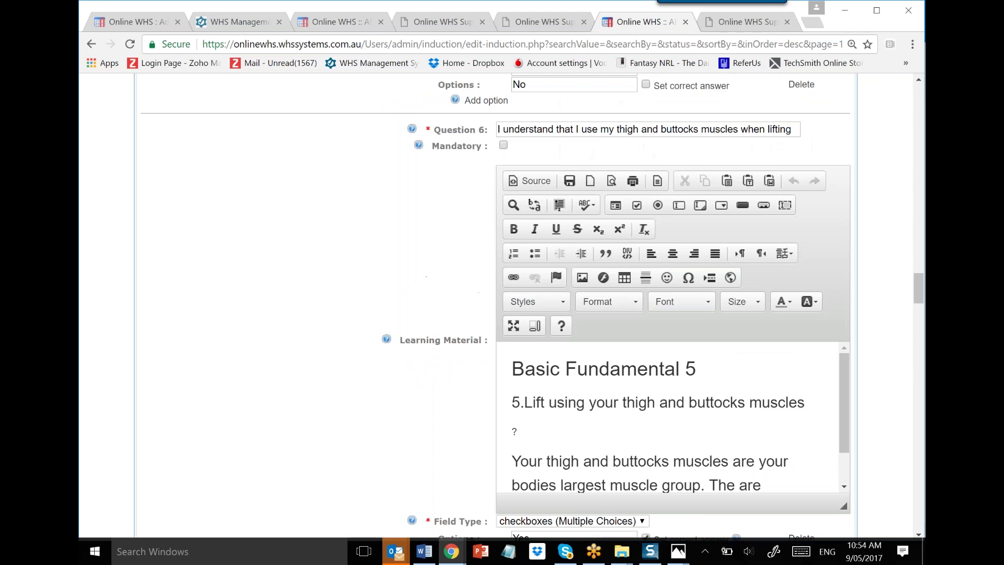
left_click(91, 44)
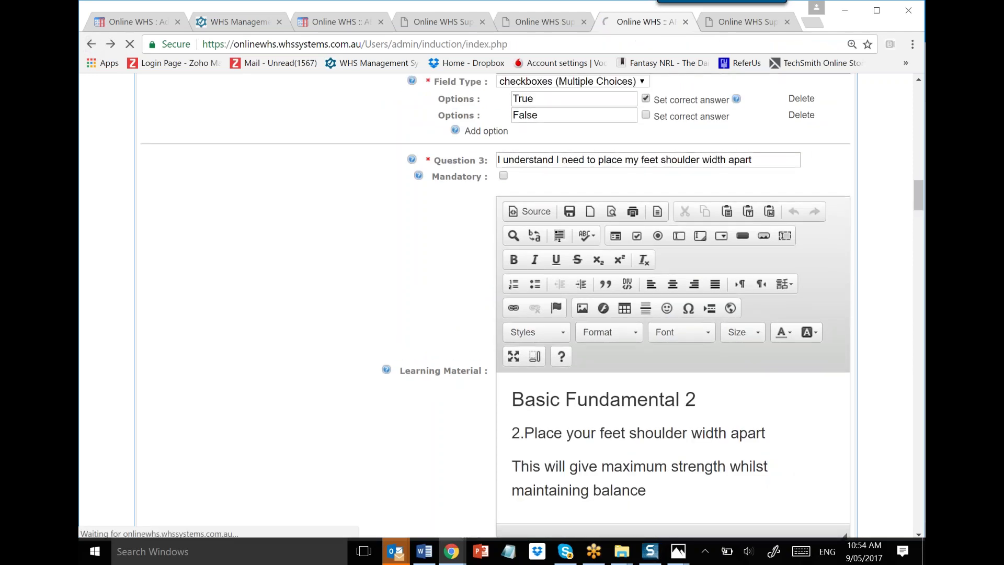
Step: Go to the admin dashboard, open the Canterbury site from the site list and enter its Management area
scroll(750, 119, "up", 3)
left_click(749, 116)
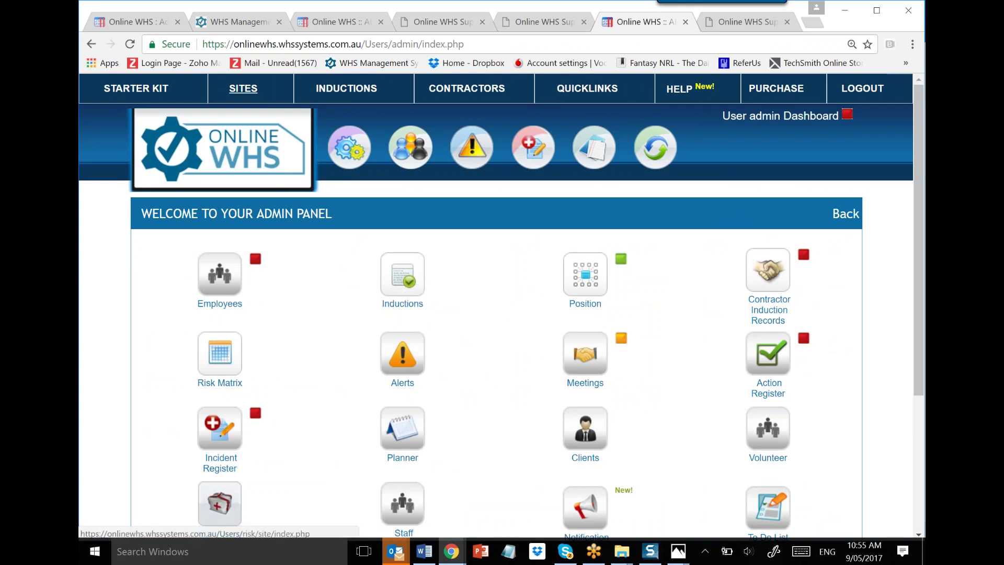
left_click(242, 96)
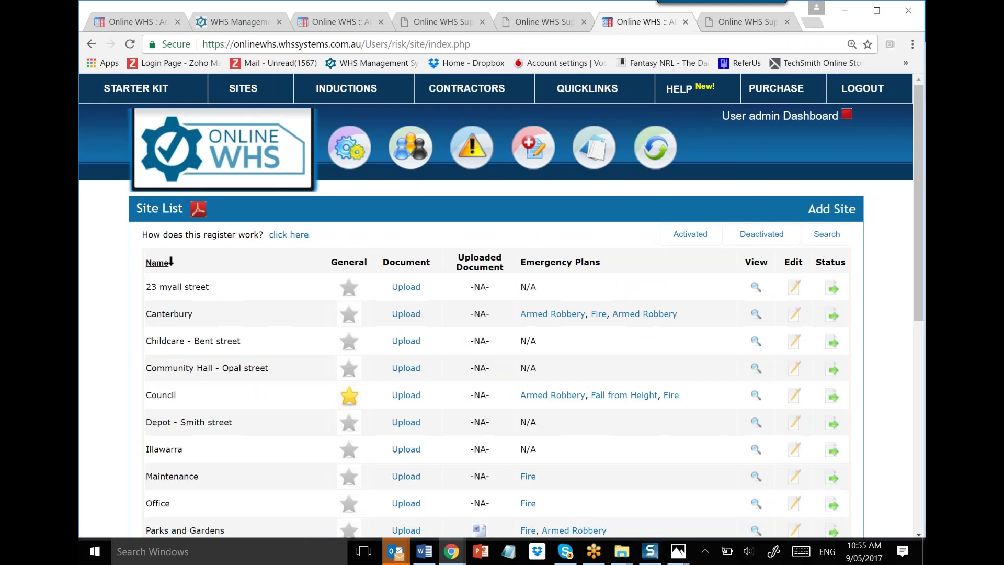
left_click(757, 314)
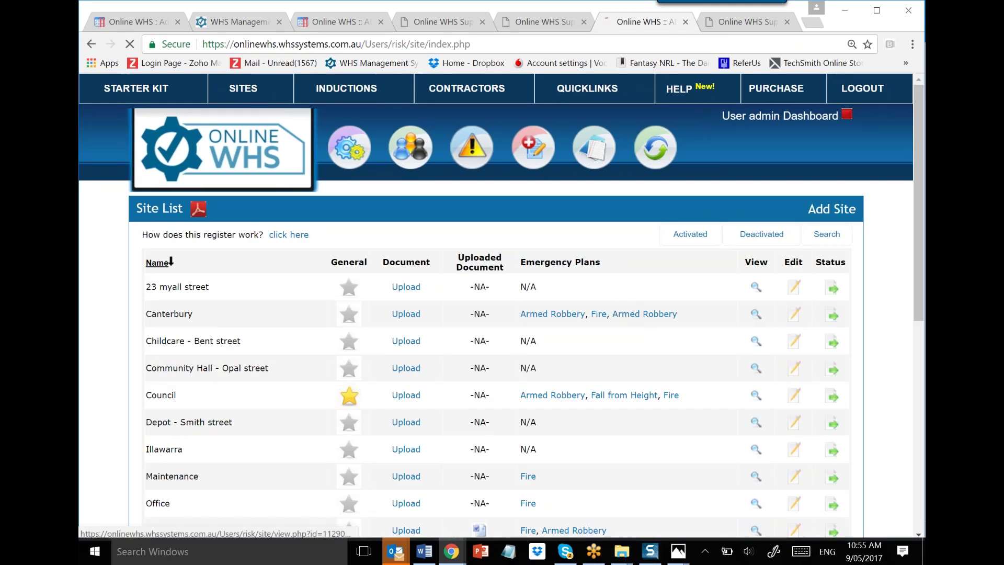
scroll(700, 330, "down", 4)
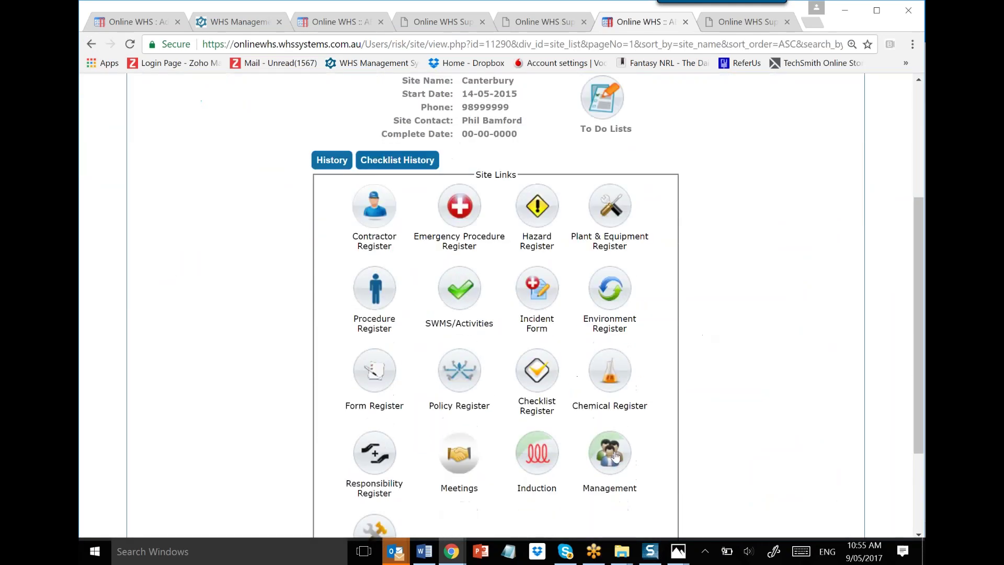
left_click(613, 456)
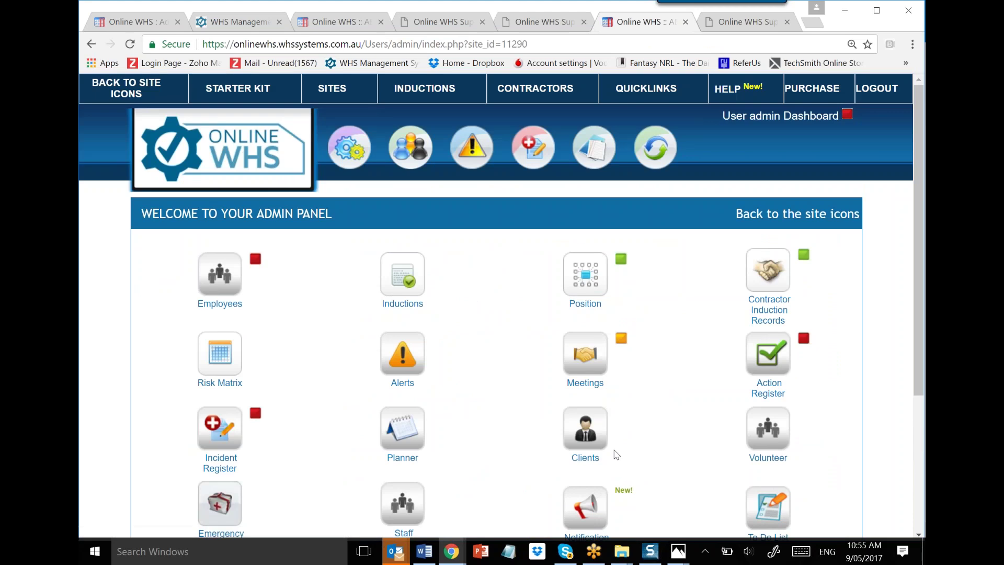
Step: Open the Canterbury site's employee register and show its training table
left_click(217, 278)
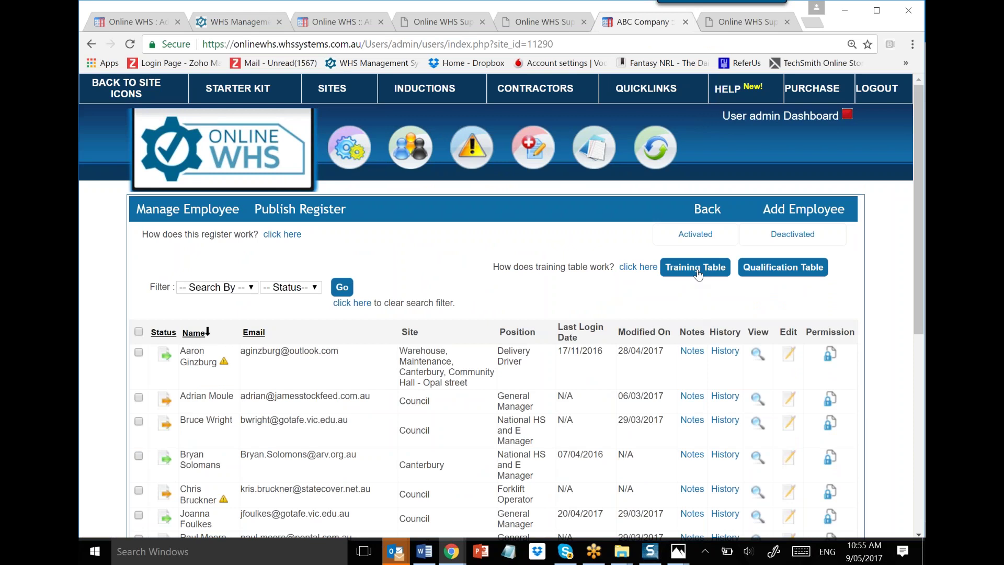
left_click(697, 268)
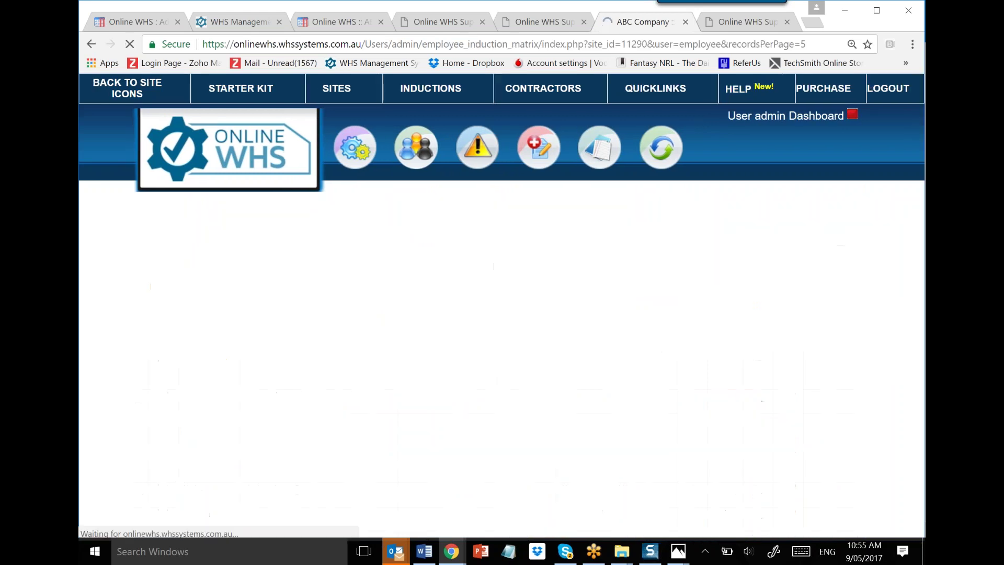
scroll(522, 345, "down", 2)
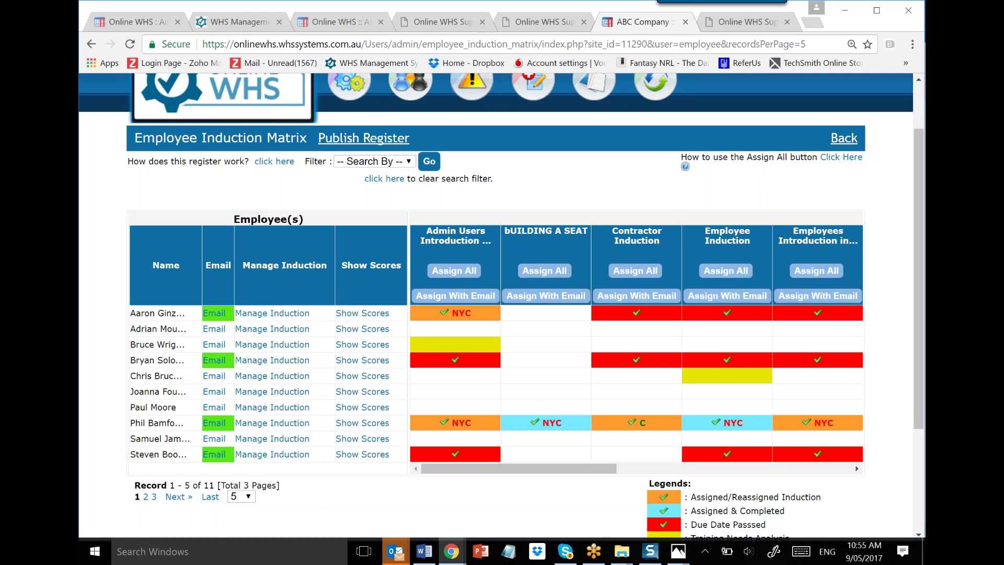
left_click_drag(401, 178, 403, 171)
left_click(405, 165)
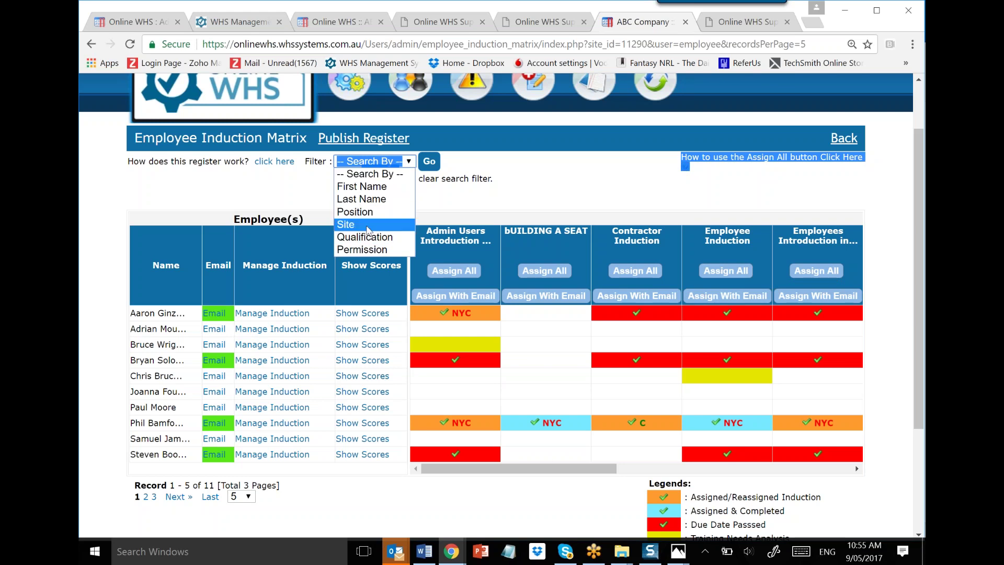
key("Down")
key("Down")
left_click(337, 515)
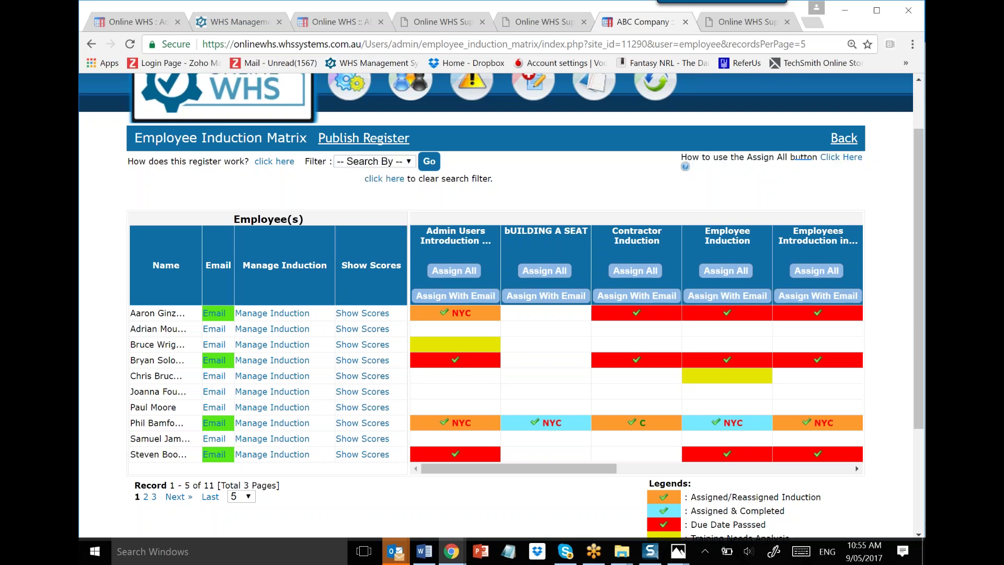
Step: Open induction management for the eighth listed employee and start reassigning the Manual Handling induction
left_click(277, 424)
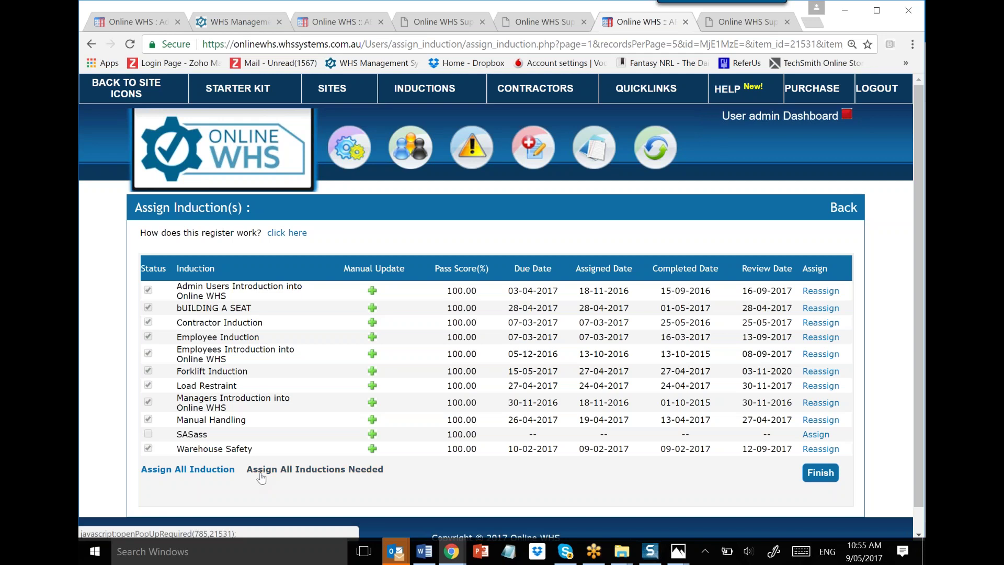
left_click(820, 421)
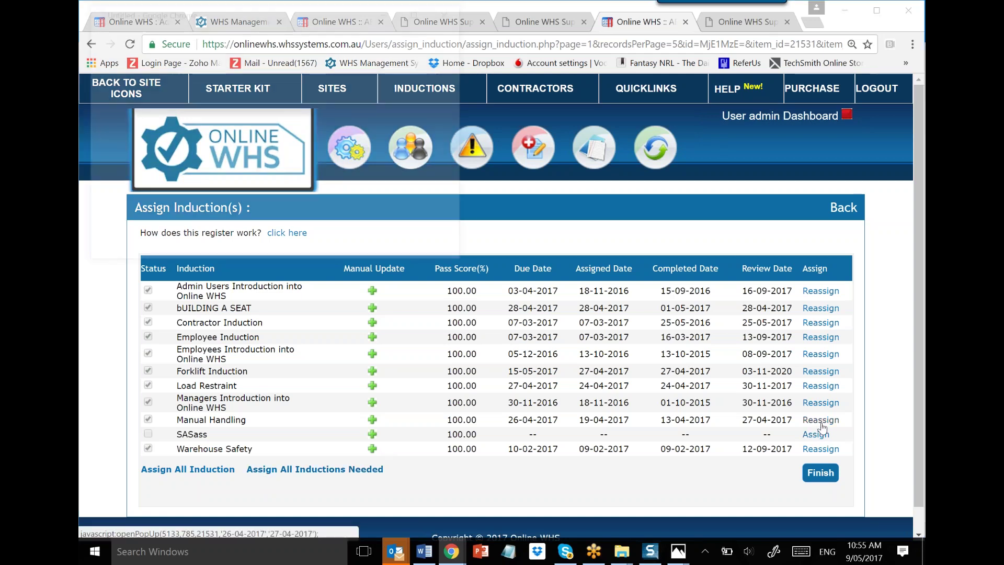
scroll(359, 185, "down", 4)
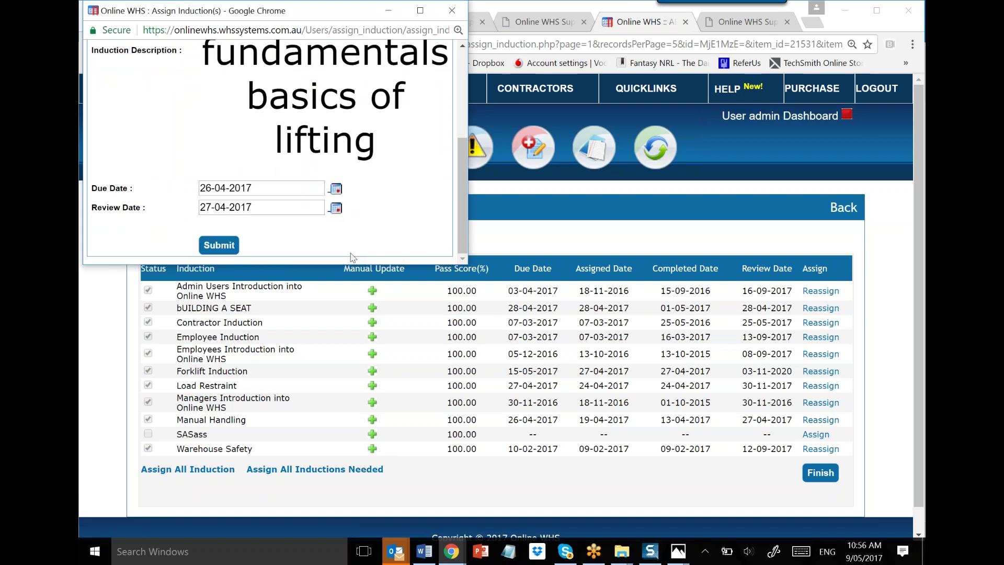
Step: Set the due date of the Manual Handling reassignment to 10-05-2017
left_click(335, 188)
left_click(250, 73)
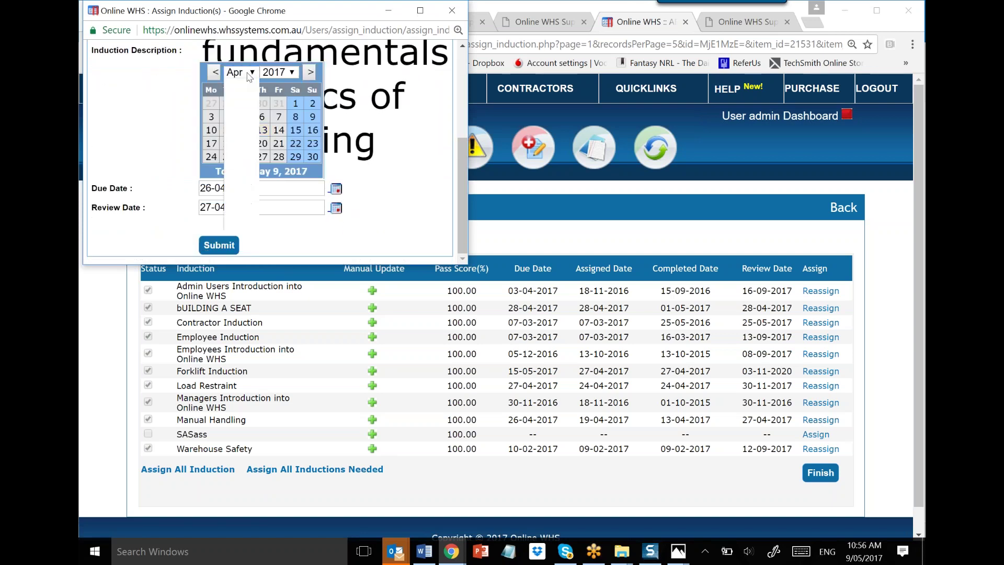
left_click(246, 134)
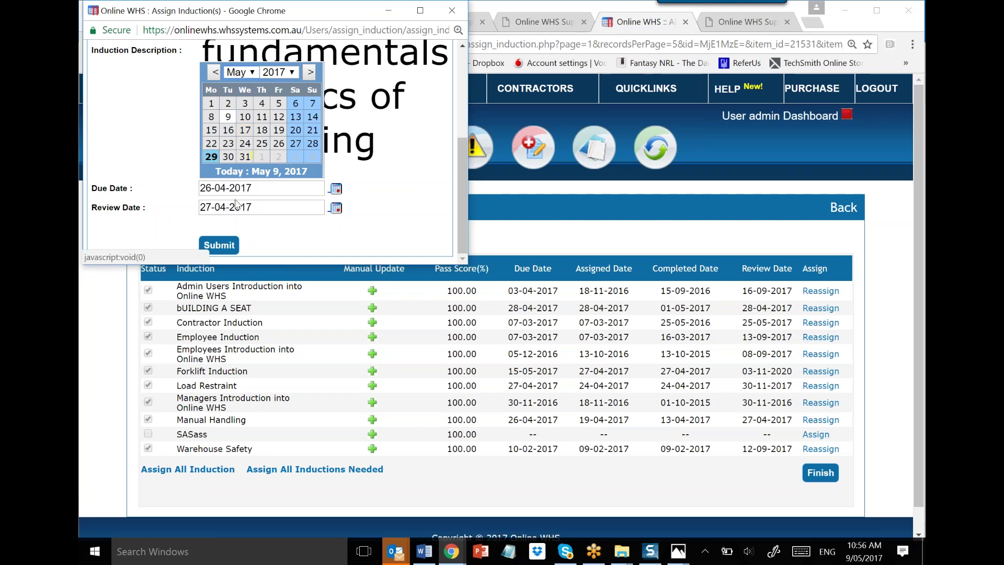
left_click(260, 171)
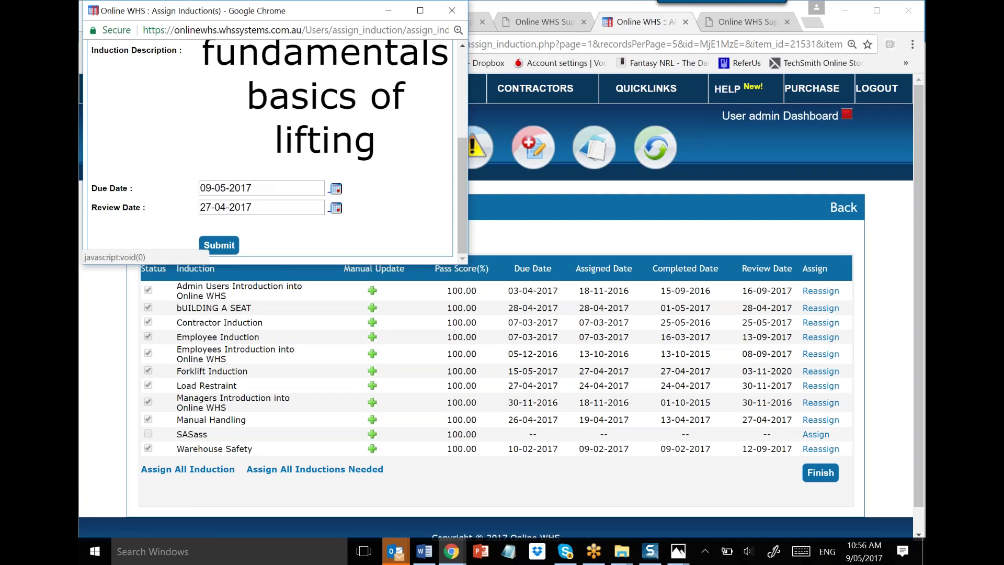
left_click(336, 188)
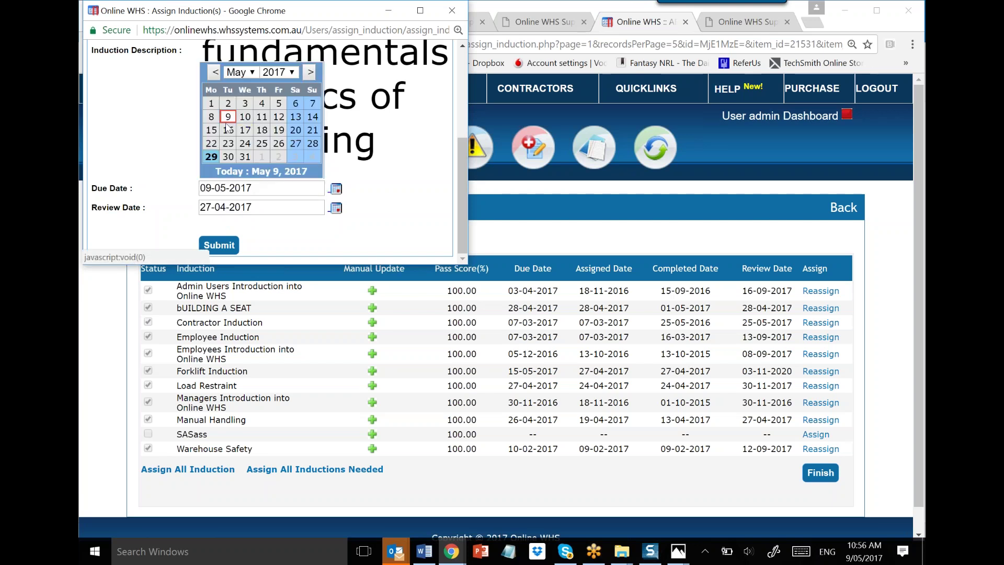
left_click(245, 117)
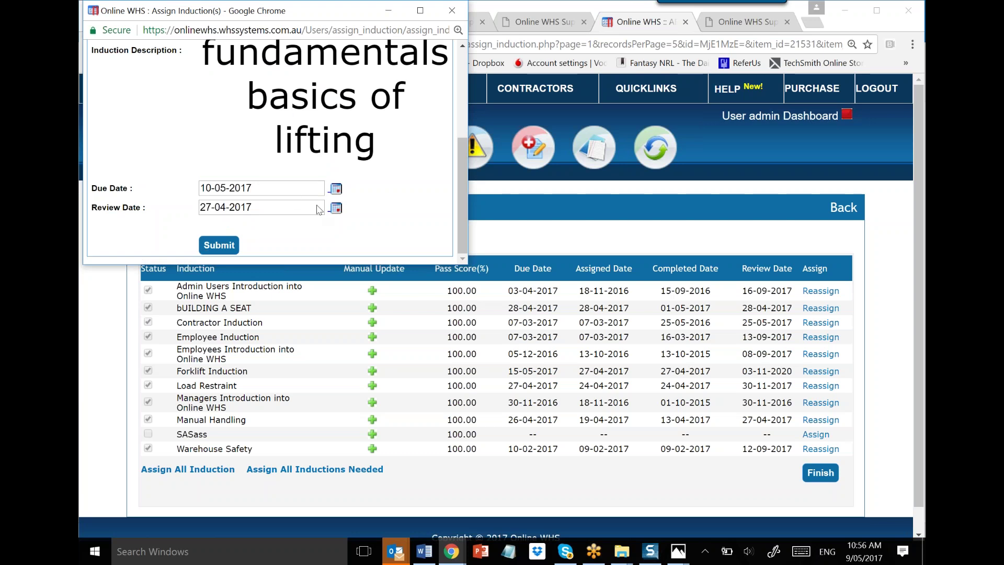
Step: Set the Manual Handling reassignment's review date to 13-06-2017, then submit it and finish the induction assignment
left_click(335, 208)
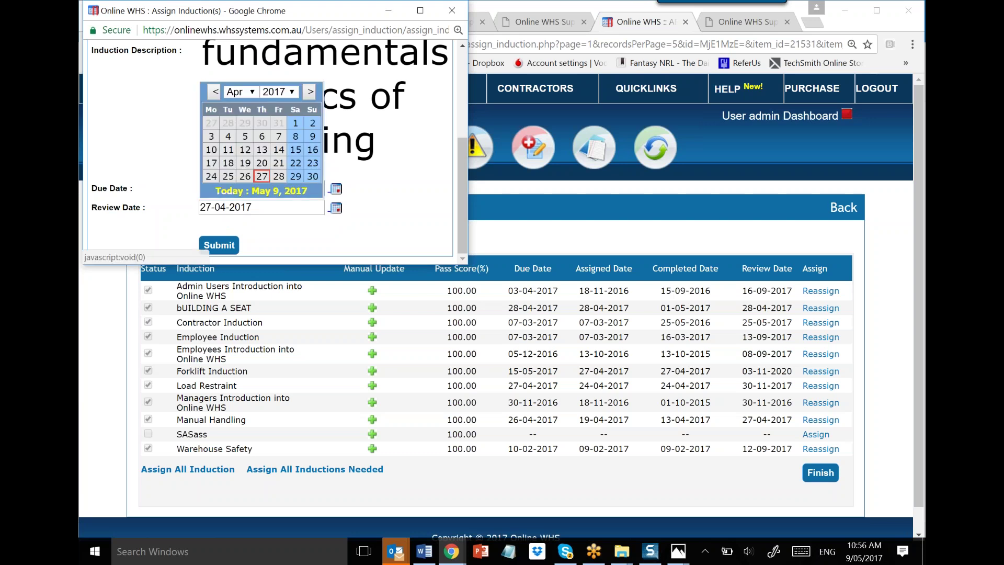
left_click(238, 92)
left_click(235, 166)
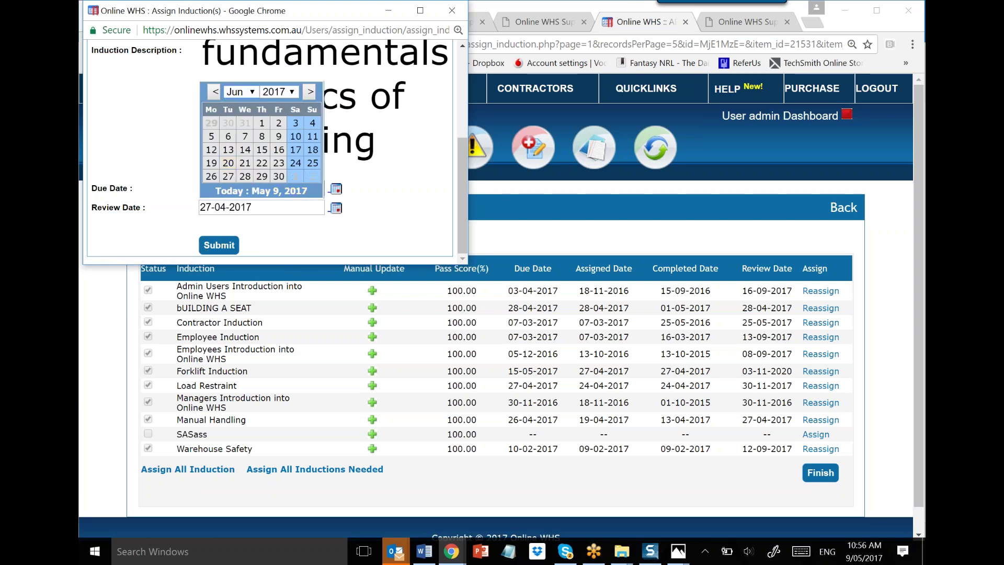
left_click(229, 149)
left_click(229, 247)
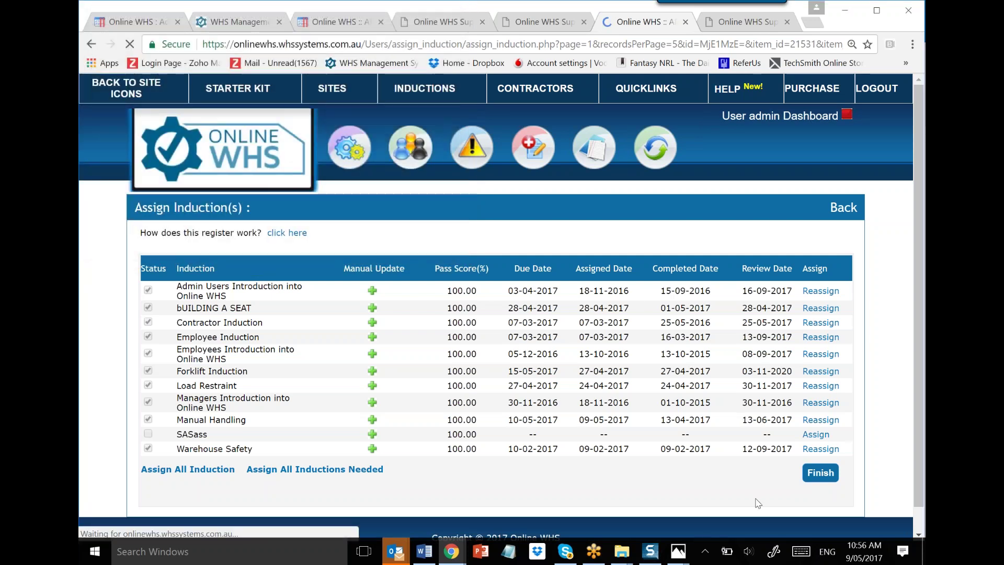
left_click(821, 472)
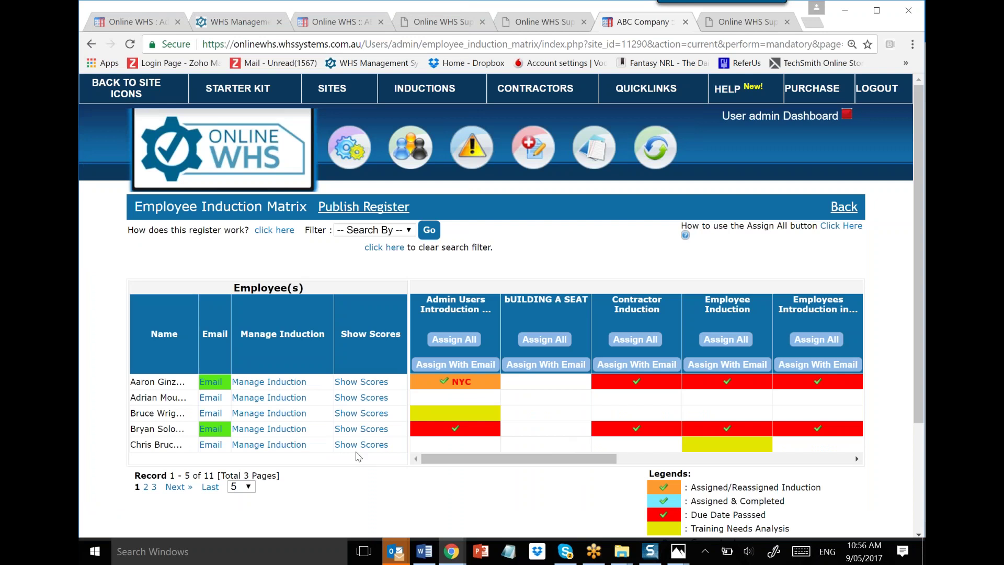
Step: Show 20 records per page in the Employee Induction Matrix and look across all its induction columns
left_click(250, 488)
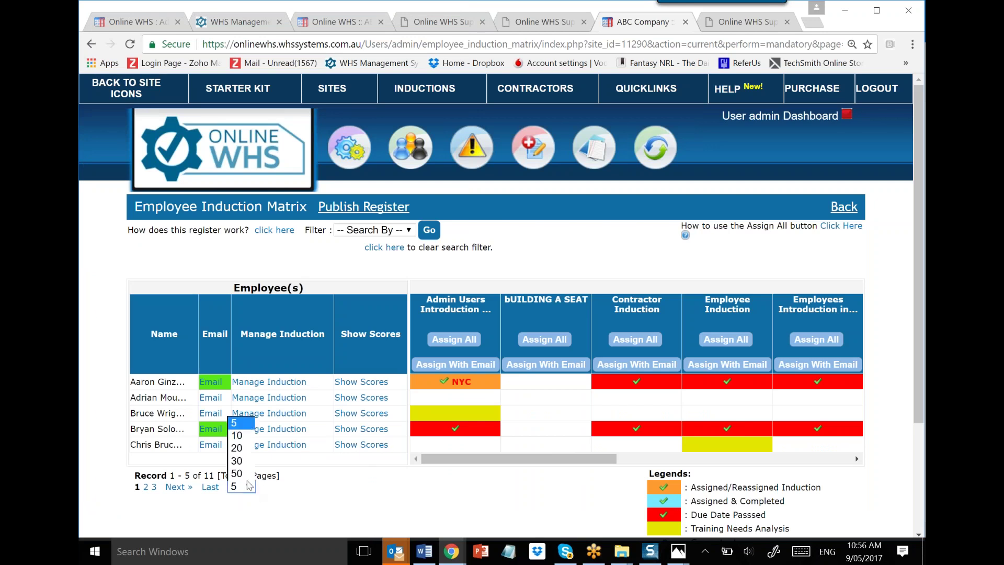
left_click(240, 447)
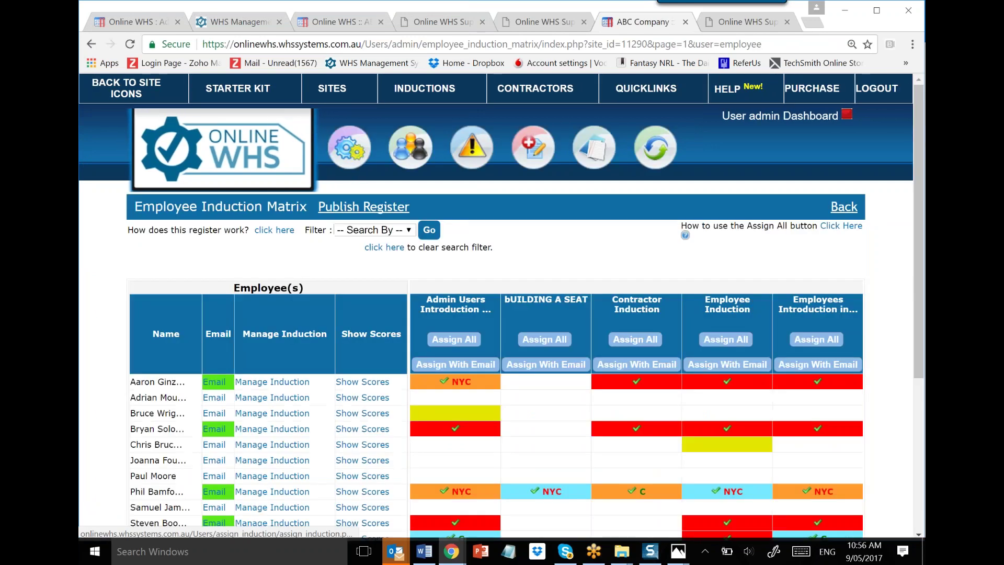
scroll(146, 428, "down", 1)
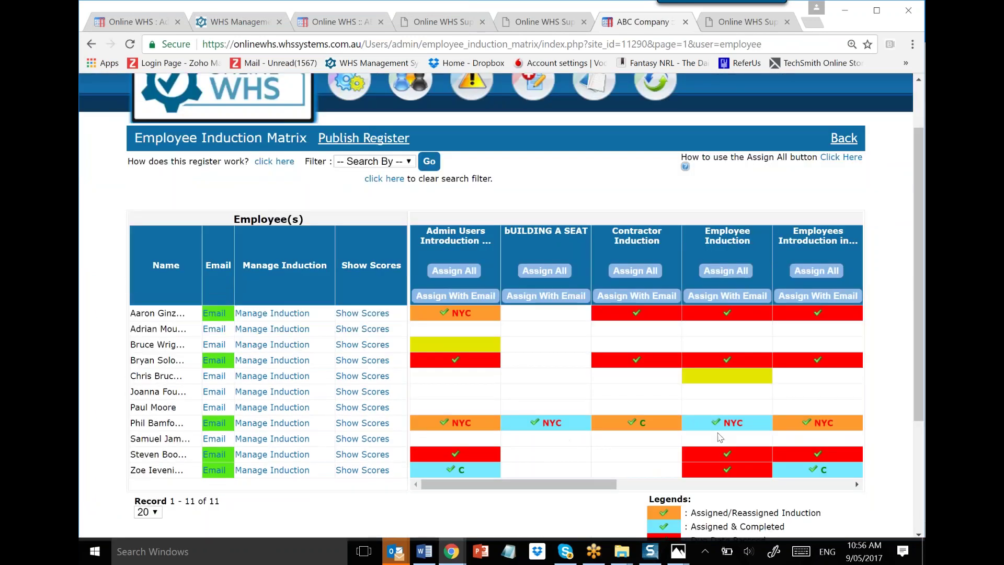
left_click_drag(548, 484, 817, 478)
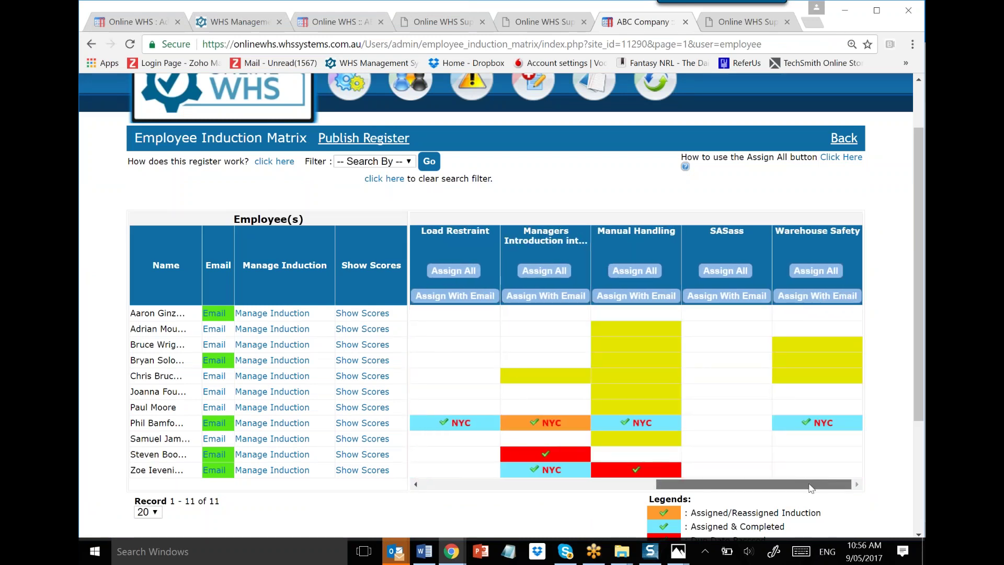
mouse_move(720, 487)
left_mouse_down()
mouse_move(500, 489)
mouse_move(471, 502)
mouse_move(505, 428)
left_mouse_up()
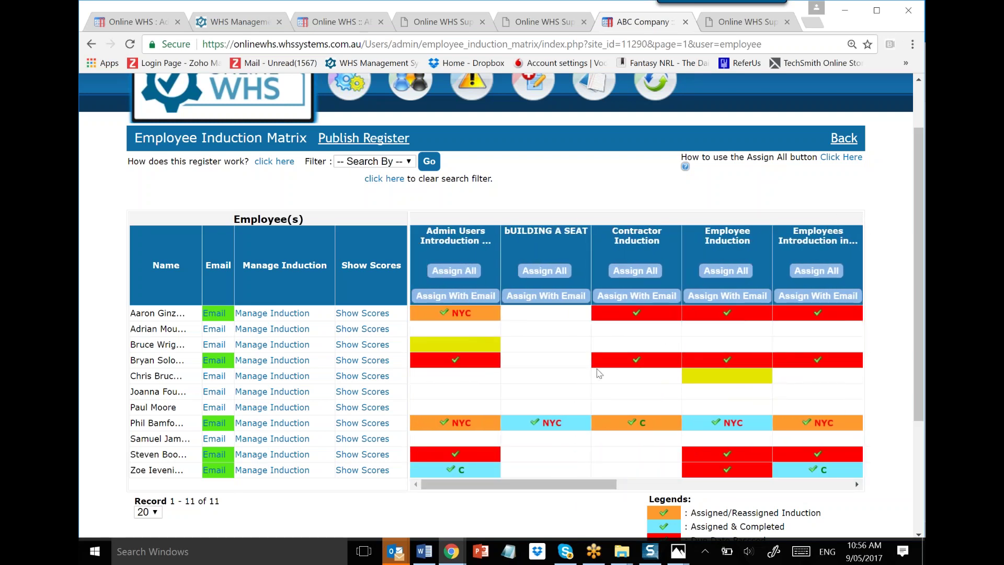
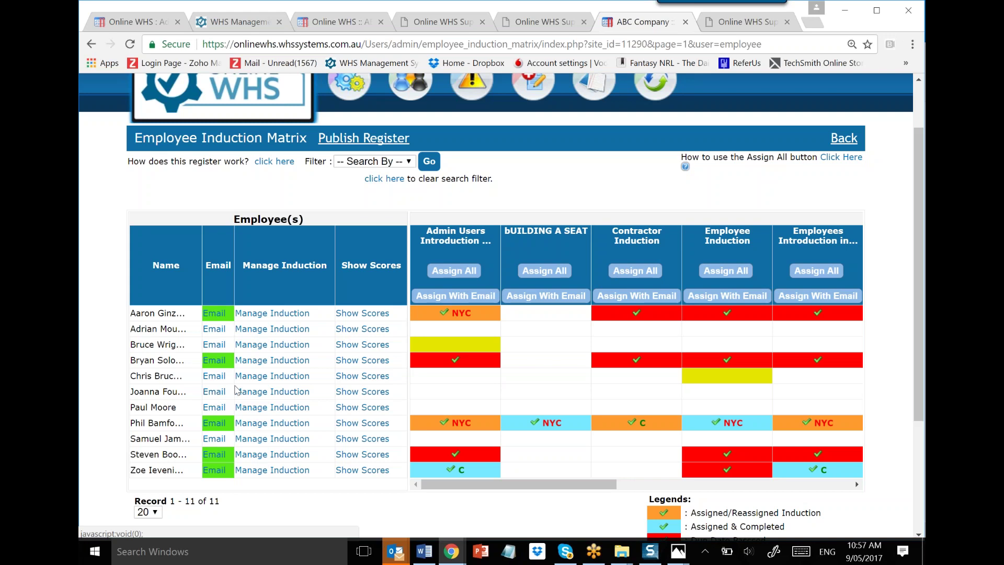
Step: Return to the Canterbury site page, open its To Do list and look through the outstanding items
scroll(258, 157, "up", 2)
left_click(126, 90)
scroll(680, 314, "down", 3)
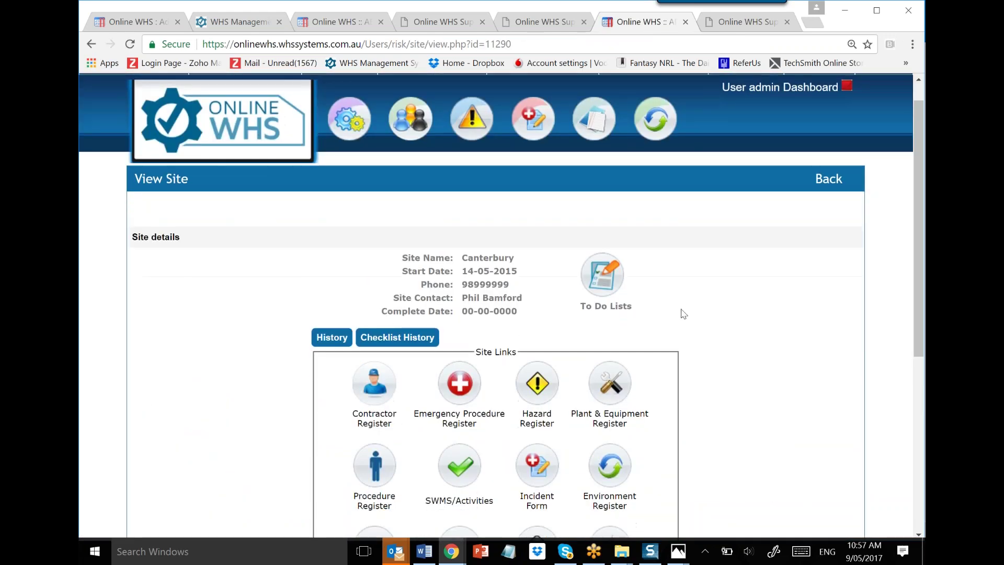
scroll(714, 315, "down", 3)
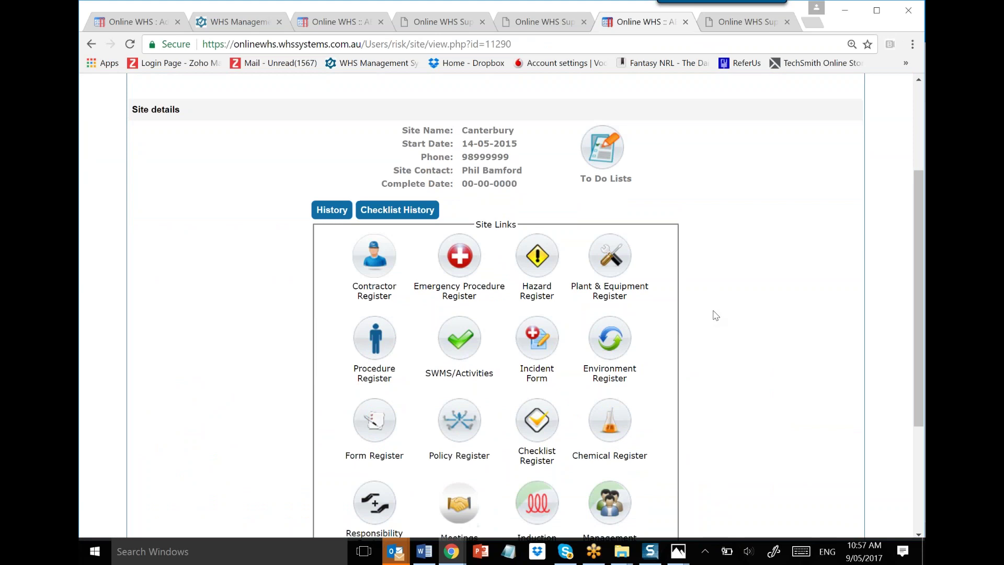
left_click(603, 98)
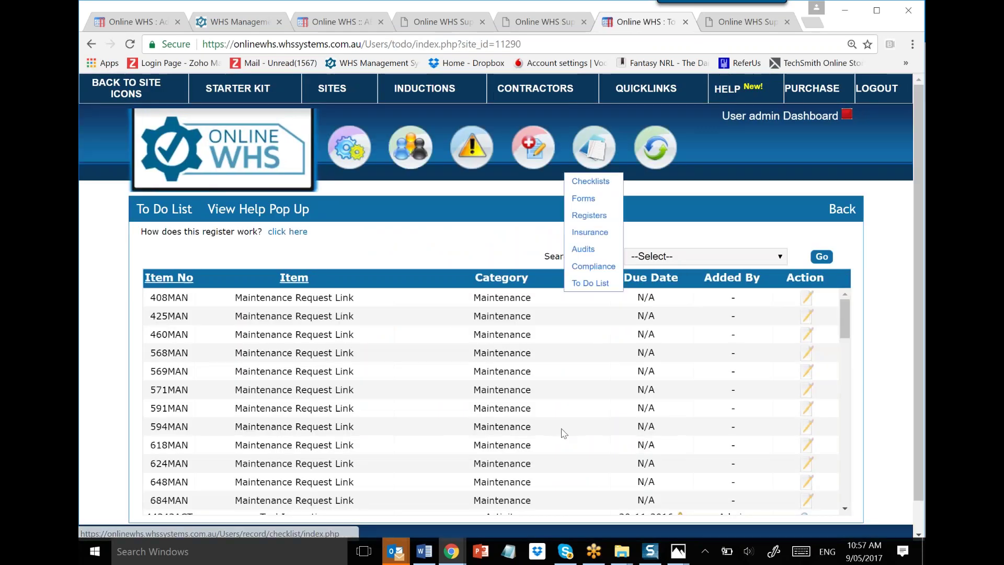
scroll(562, 426, "down", 5)
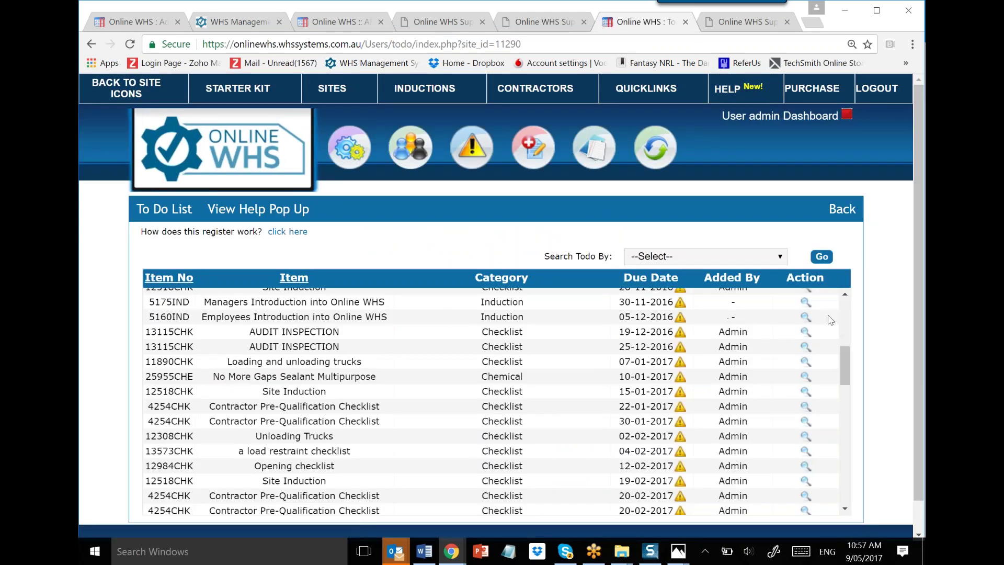
Step: Open the Managers Introduction into Online WHS induction from its to-do item and start it
left_click(805, 304)
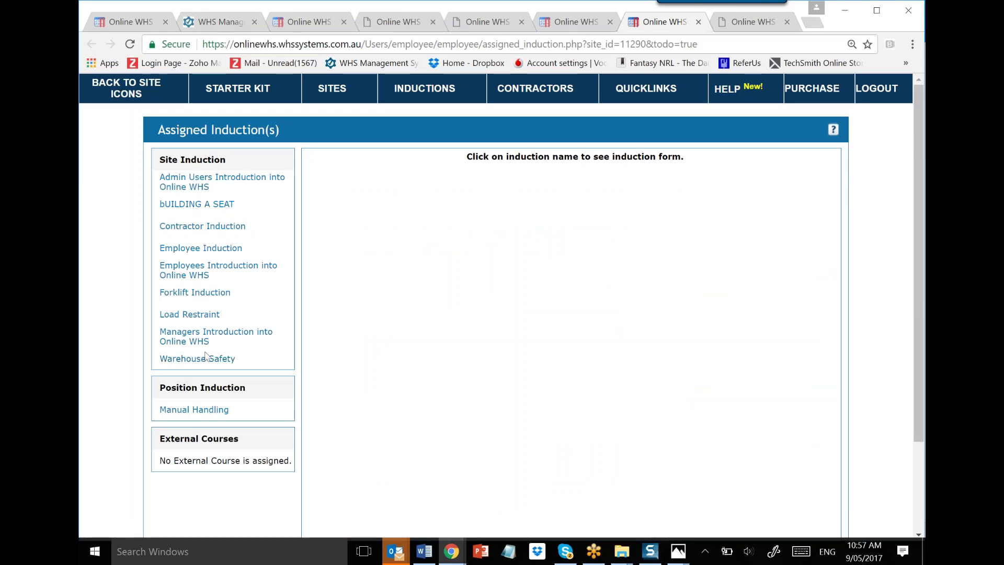
left_click(199, 411)
left_click(175, 292)
left_click(176, 315)
left_click(195, 338)
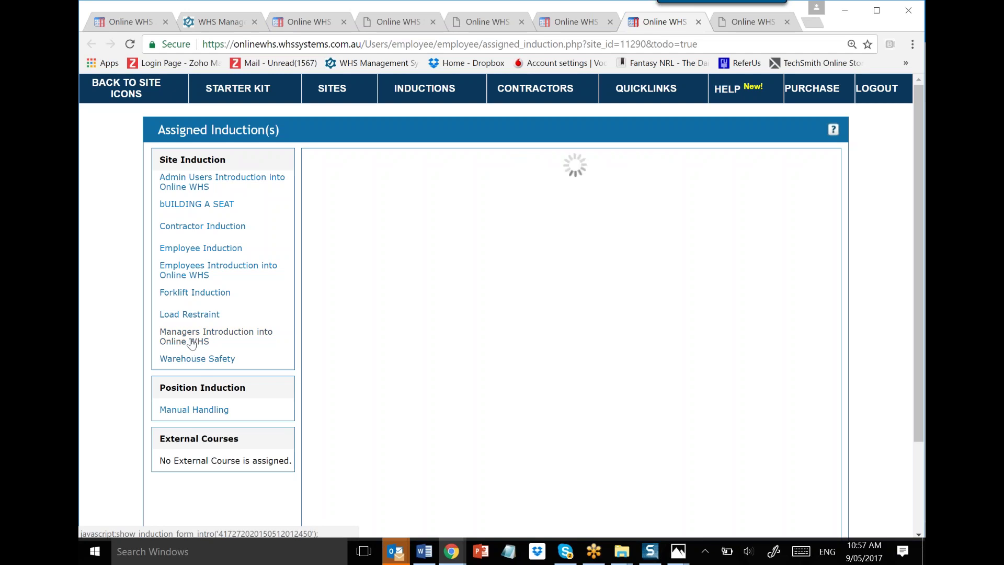
scroll(403, 372, "down", 2)
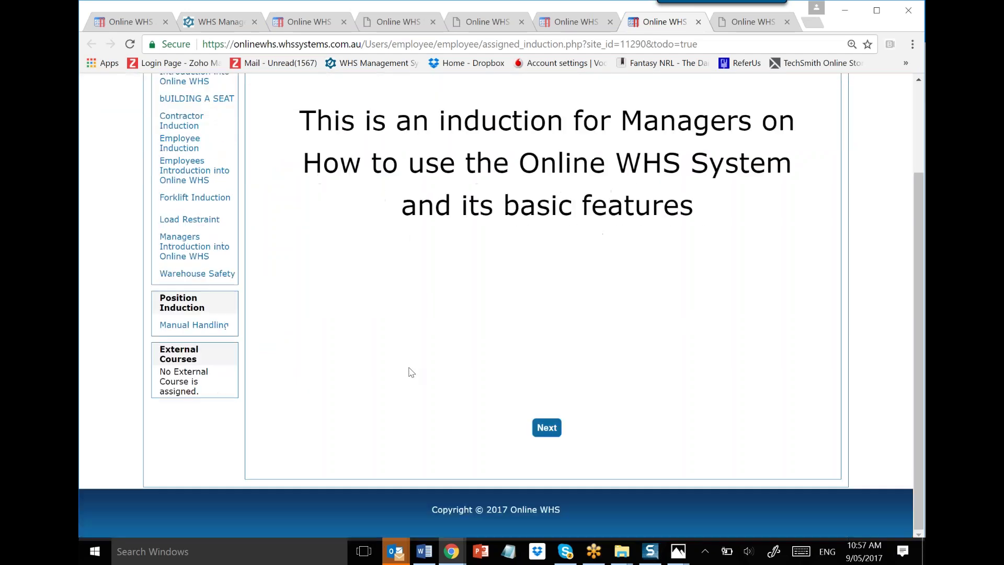
scroll(403, 371, "up", 1)
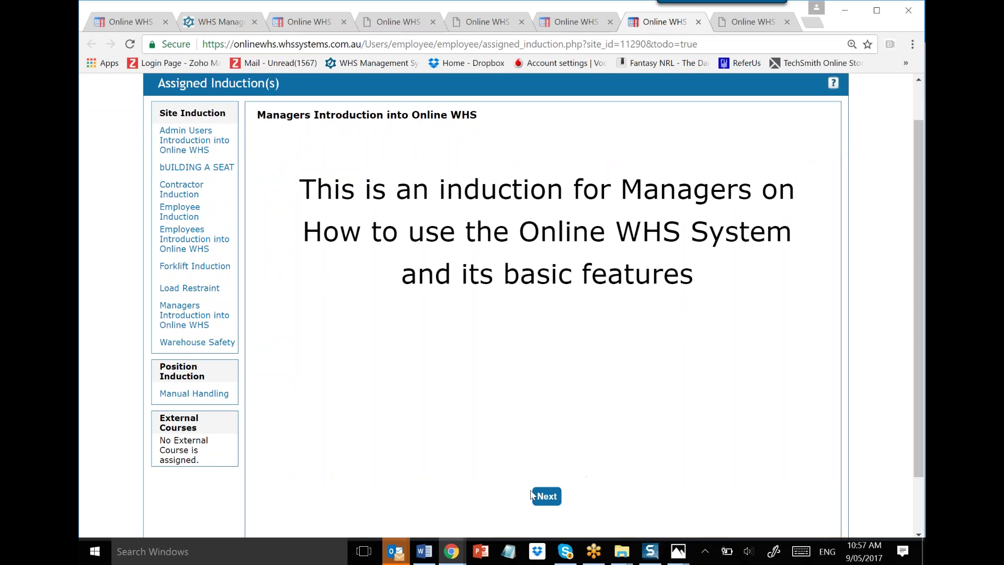
left_click(546, 497)
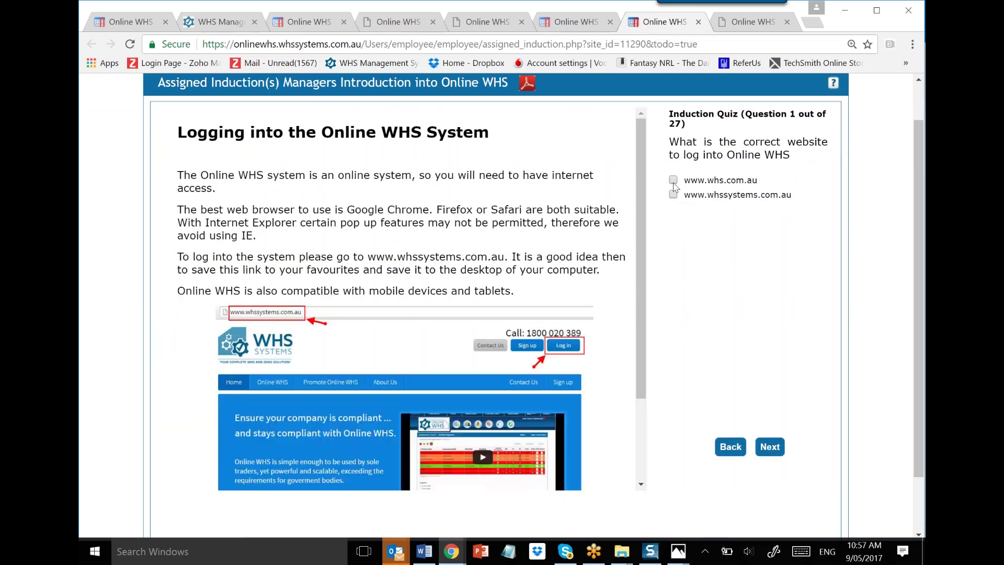
Step: Go through induction quiz questions 1 to 5, answering Yes to whether any permission level can access the Admin Panel
left_click(765, 448)
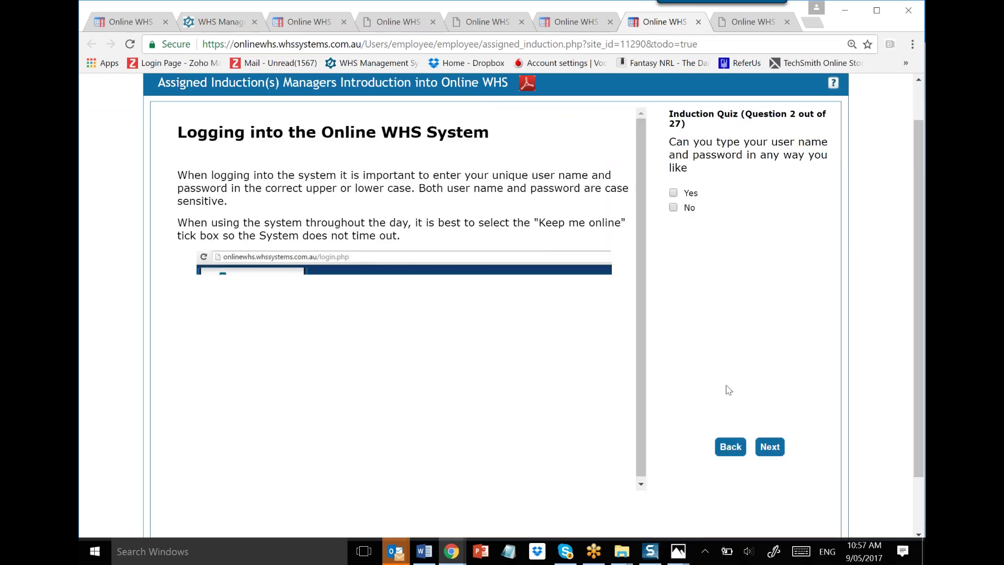
left_click(770, 447)
left_click(674, 206)
left_click(769, 447)
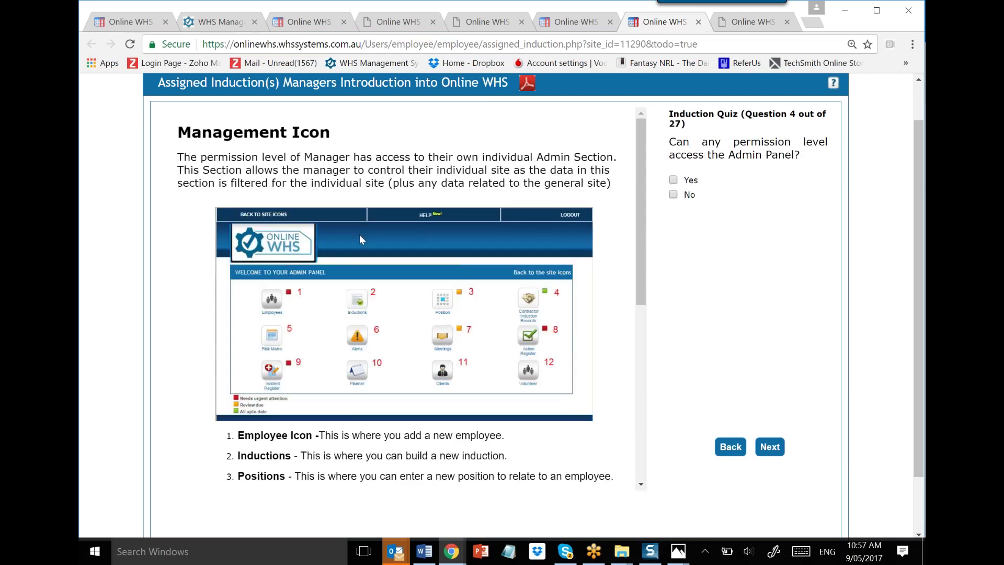
left_click(674, 181)
left_click(776, 448)
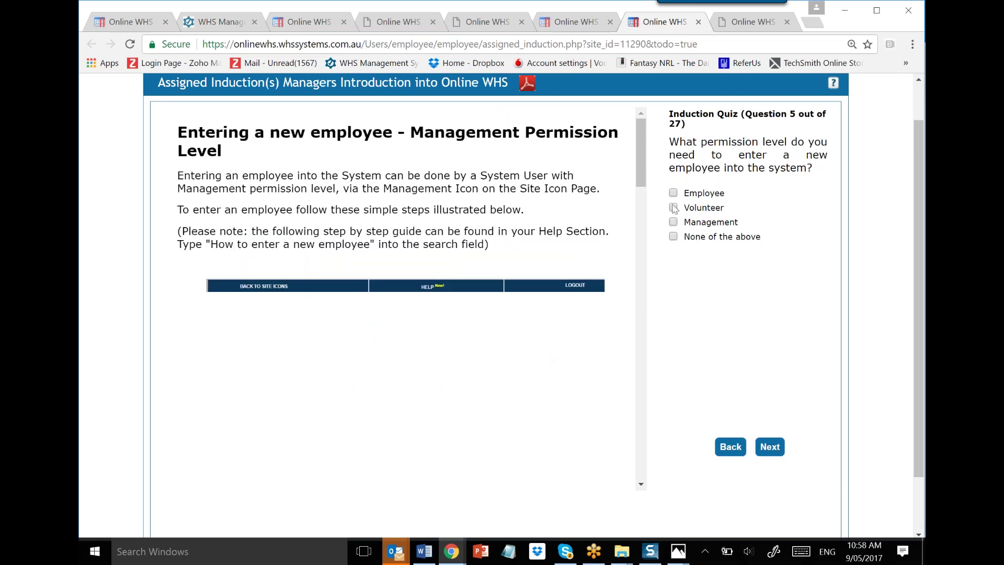
left_click(782, 449)
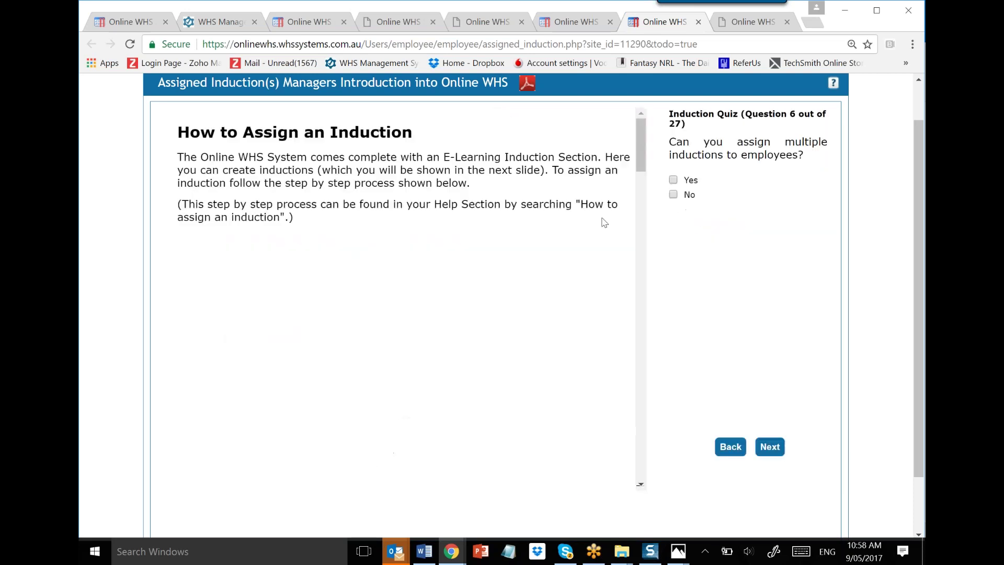
Step: Answer quiz questions 6 to 8 with Yes for multiple inductions, 0 for the alert time frame and Yes for the contractor card
left_click(673, 180)
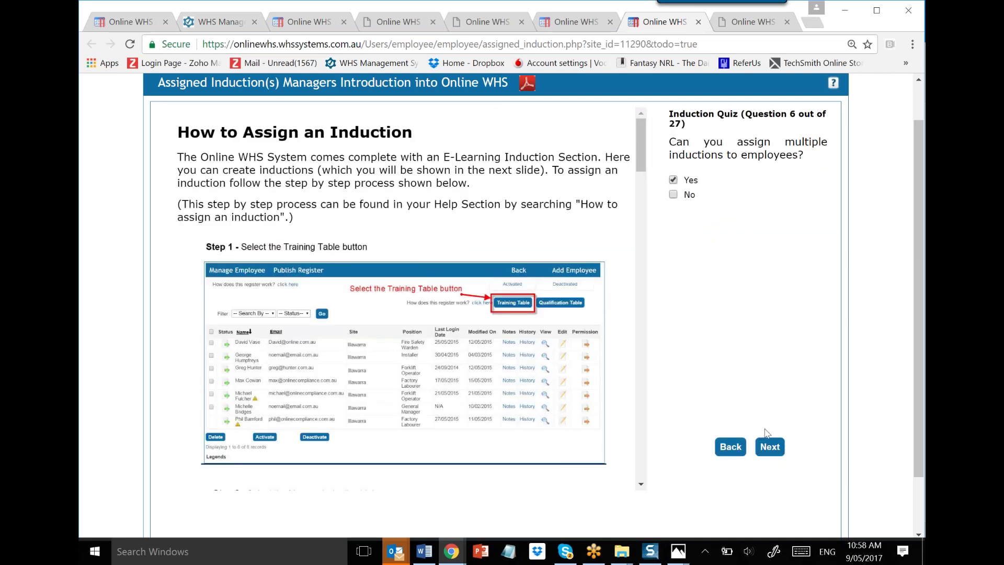
left_click(776, 447)
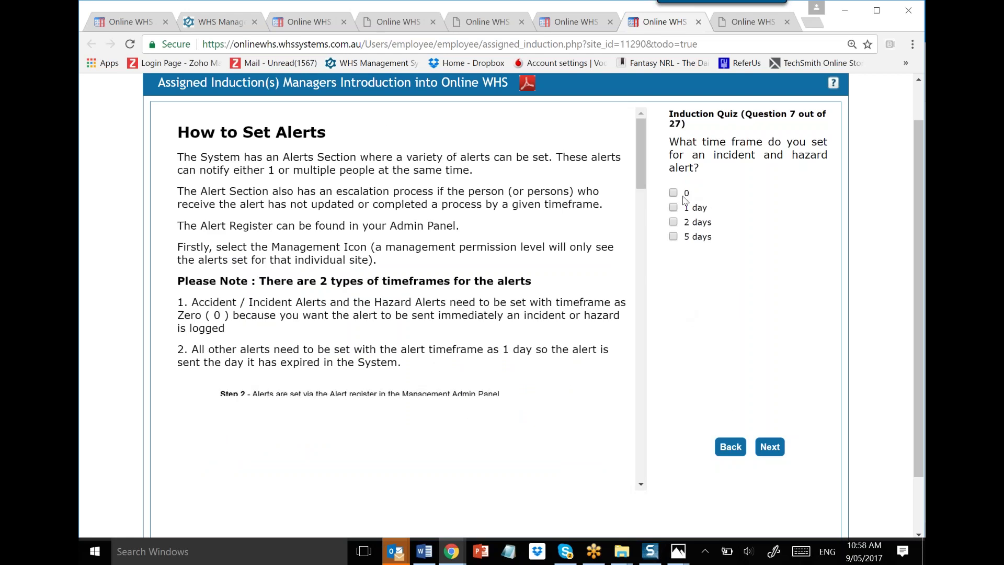
left_click(674, 193)
left_click(770, 446)
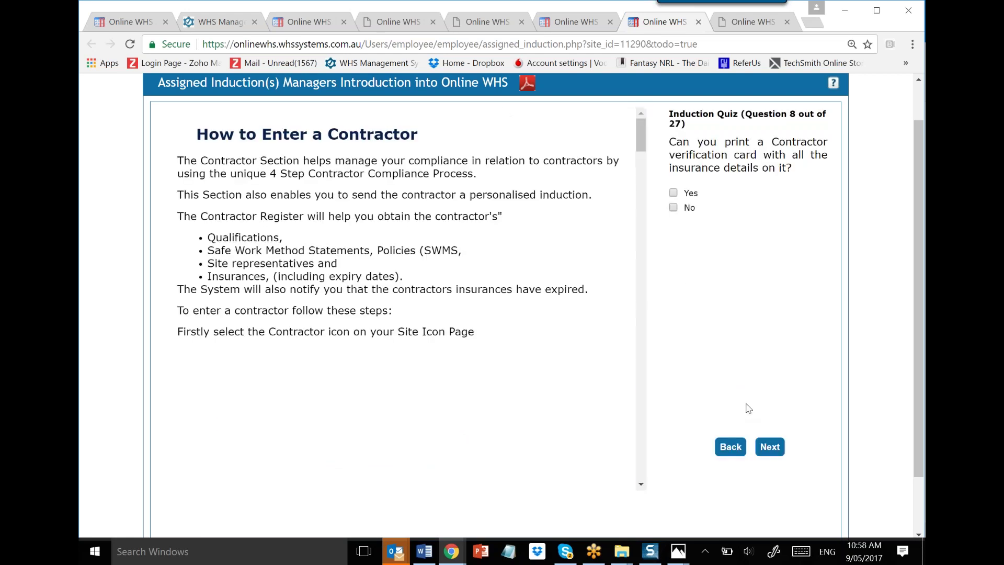
left_click(674, 193)
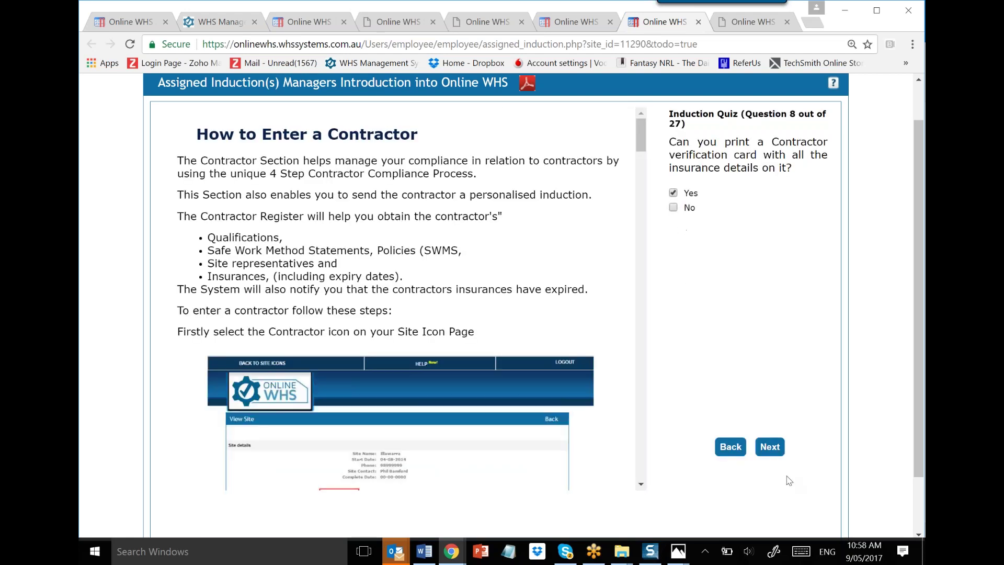
left_click(770, 446)
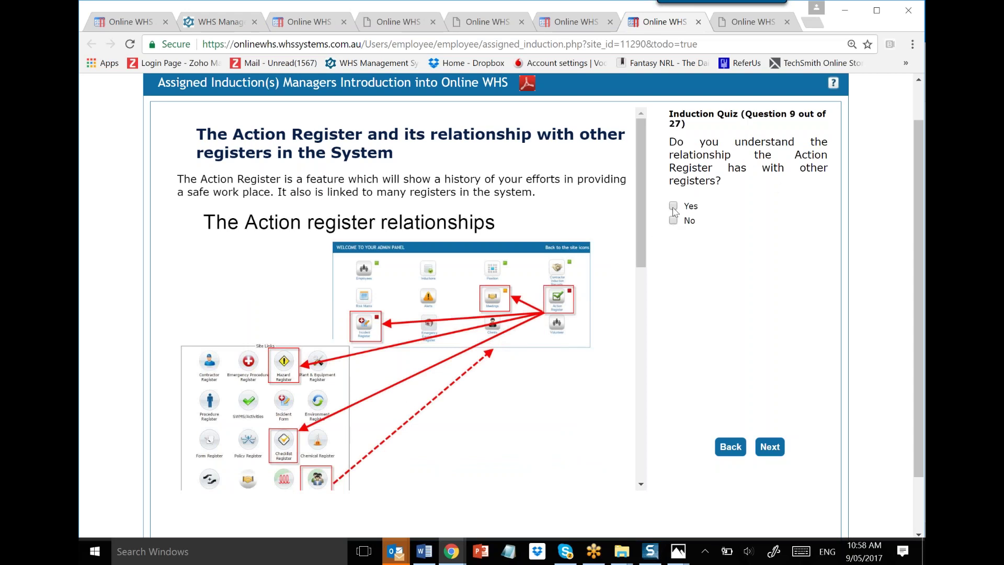
Step: Go through quiz questions 9 to 12, choosing Yes for emailing personnel about meetings and True for incident email alerts
left_click(770, 446)
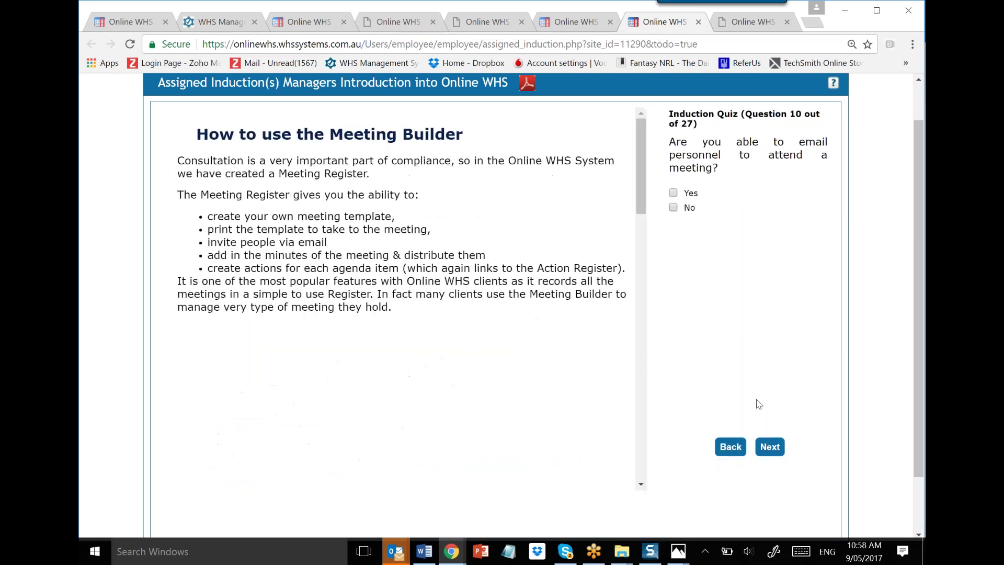
left_click(674, 193)
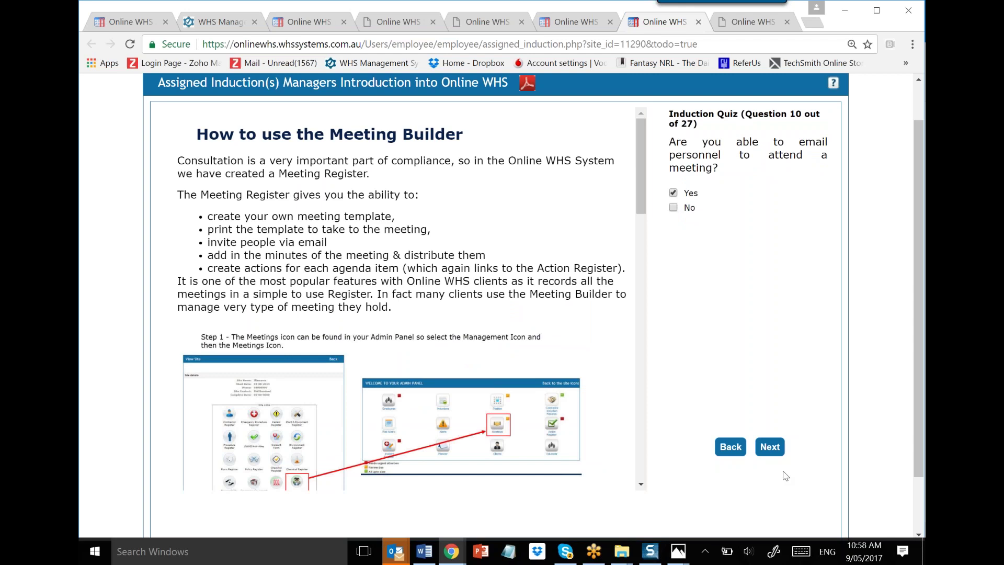
left_click(771, 446)
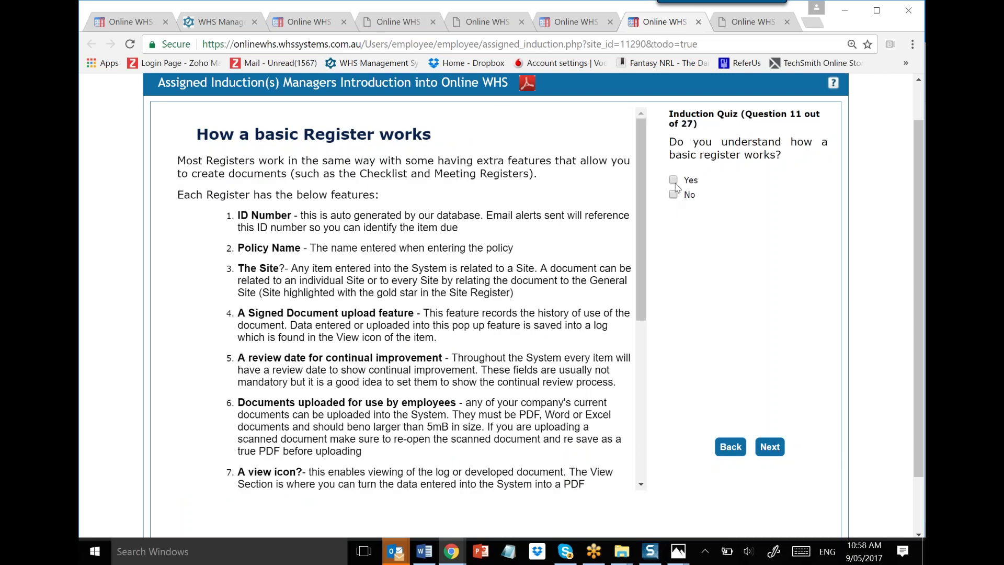
left_click(770, 447)
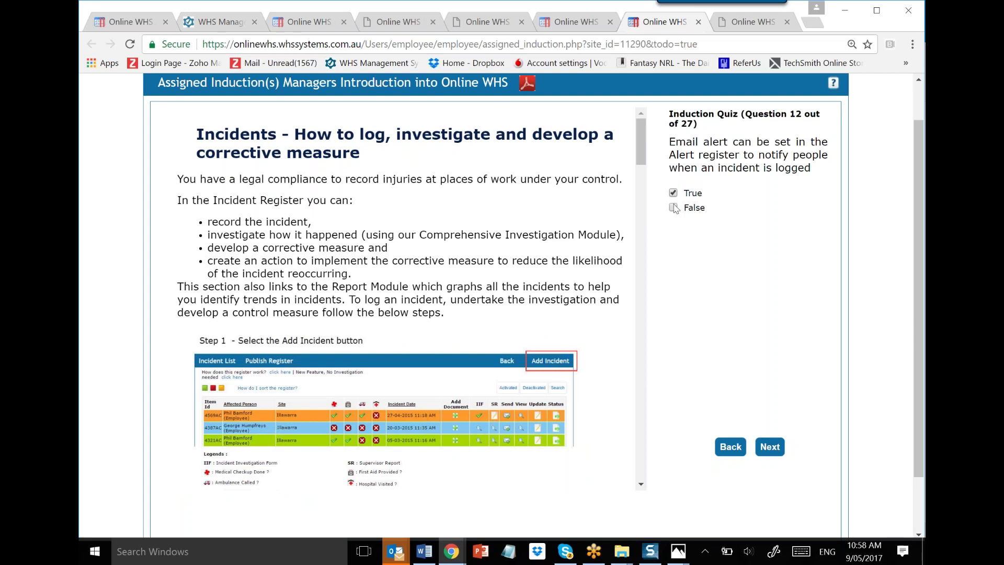
left_click(776, 447)
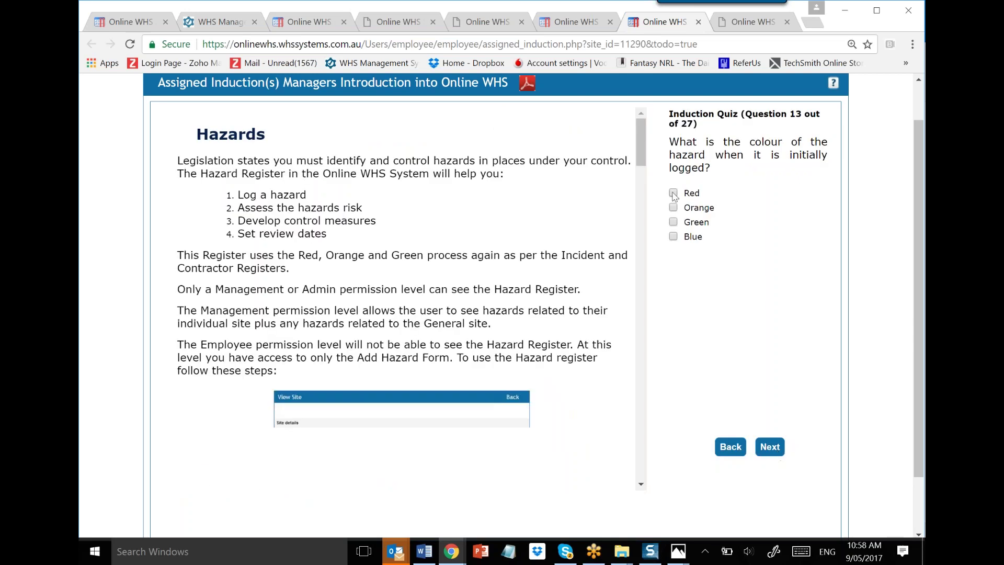
Step: Answer quiz question 13 with Red for a newly logged hazard and question 14 with Yes for the checklist completion log
left_click(674, 194)
left_click(775, 451)
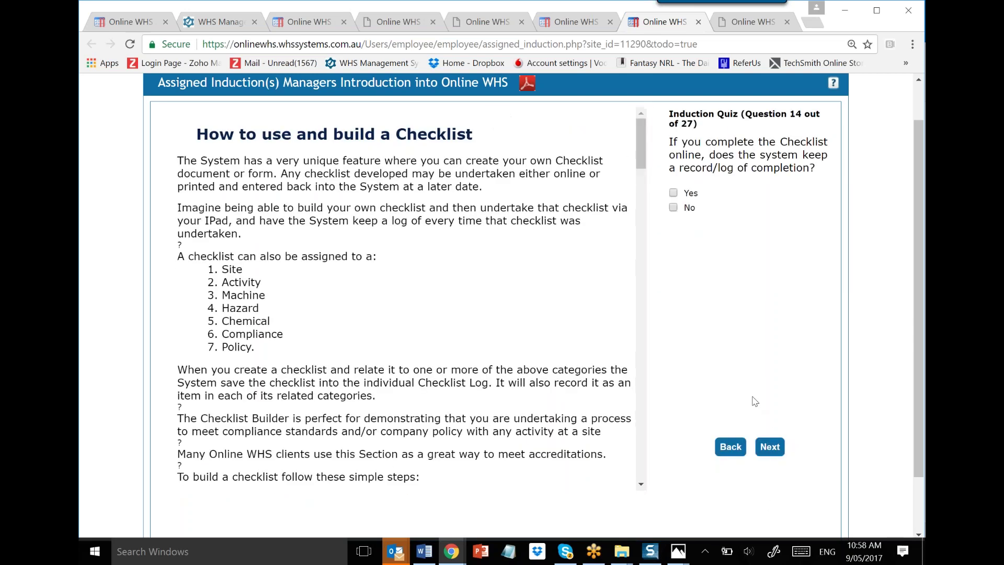
left_click(675, 193)
left_click(768, 451)
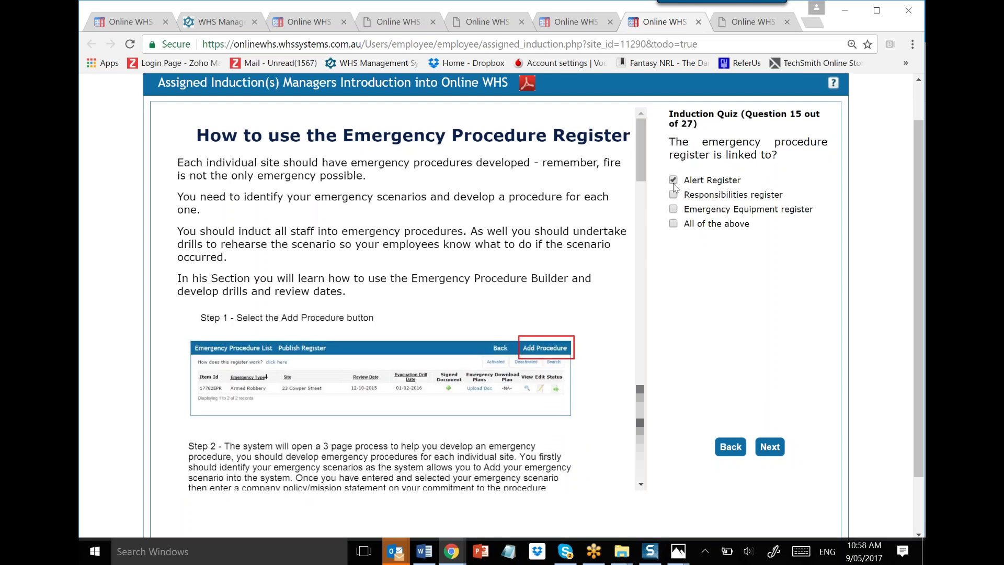
Step: Answer quiz question 15 with Alert Register, question 16 with 1 mg and question 17 with the green plus sign
left_click(674, 180)
left_click(774, 450)
left_click(673, 193)
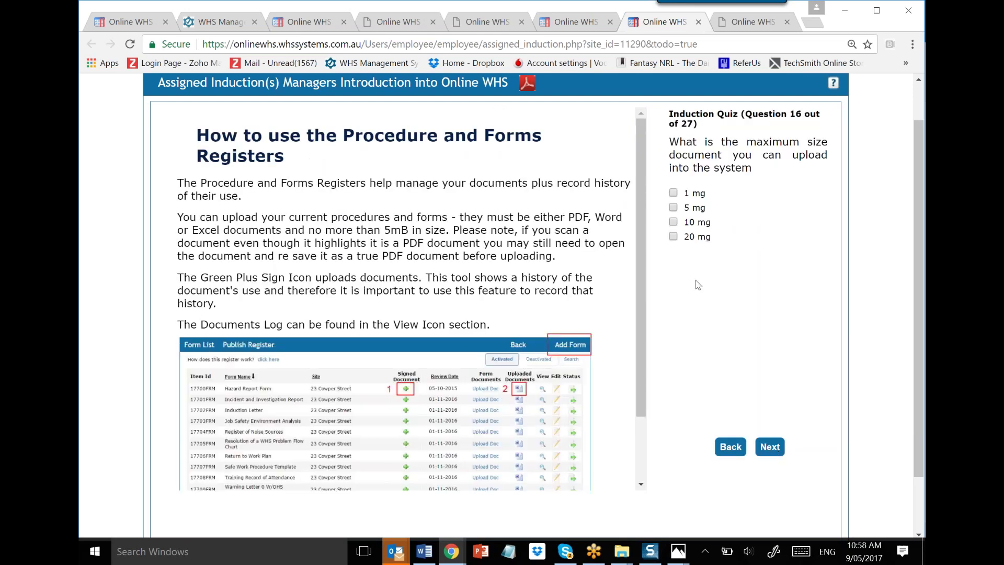
left_click(770, 447)
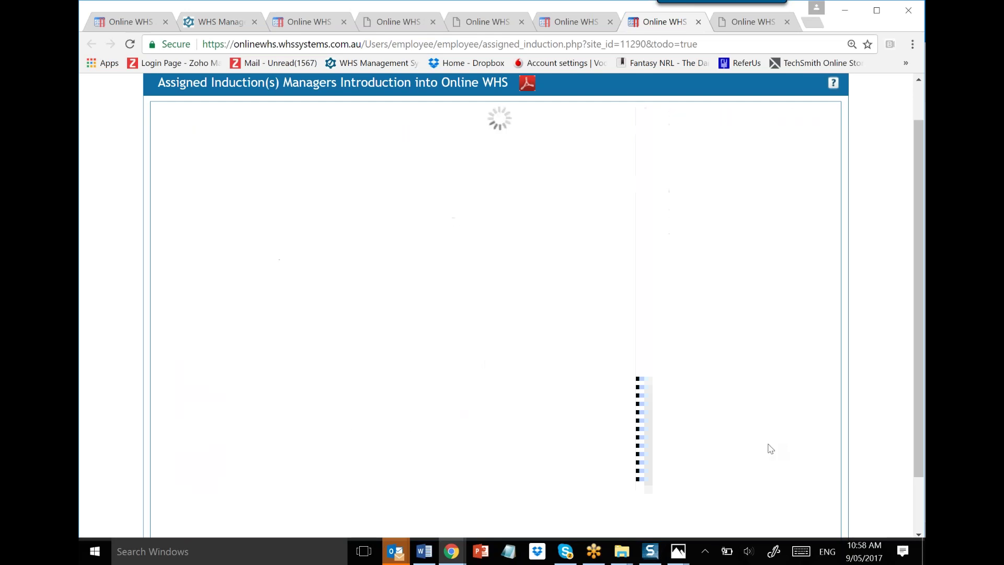
left_click(675, 181)
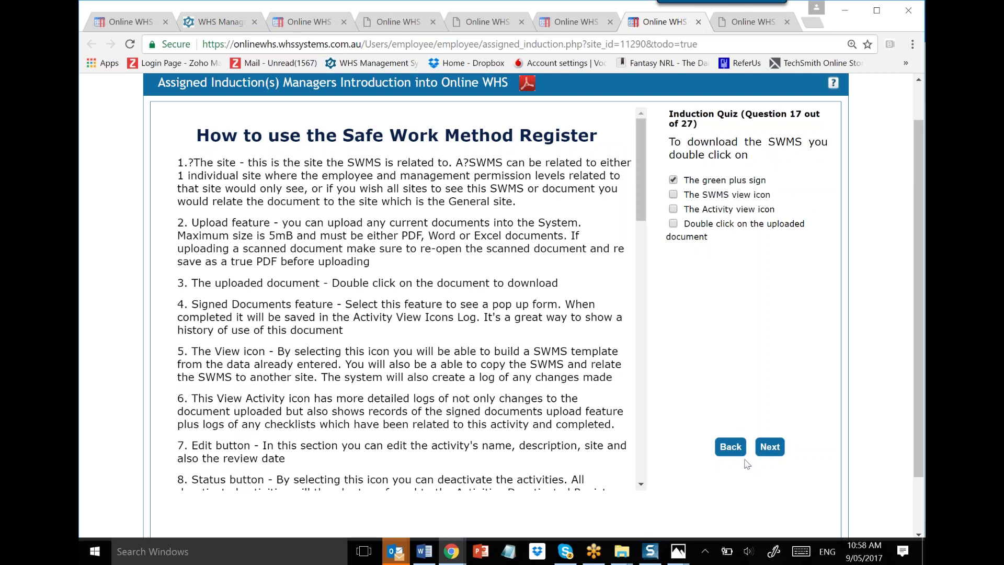
left_click(770, 447)
Step: Go through quiz questions 18 to 20, choosing False for building a policy and Emergency procedure register for the related register
left_click(673, 194)
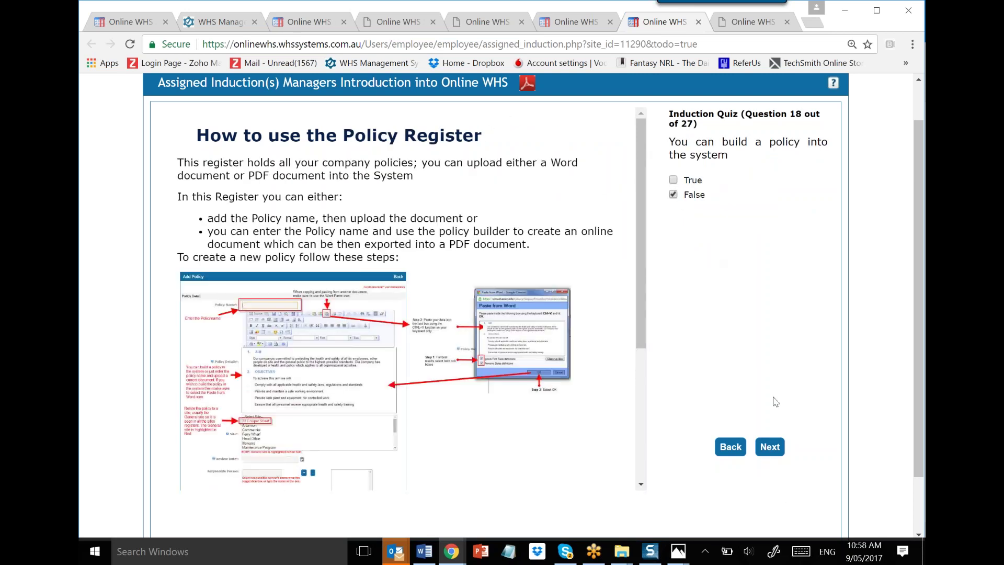
left_click(770, 448)
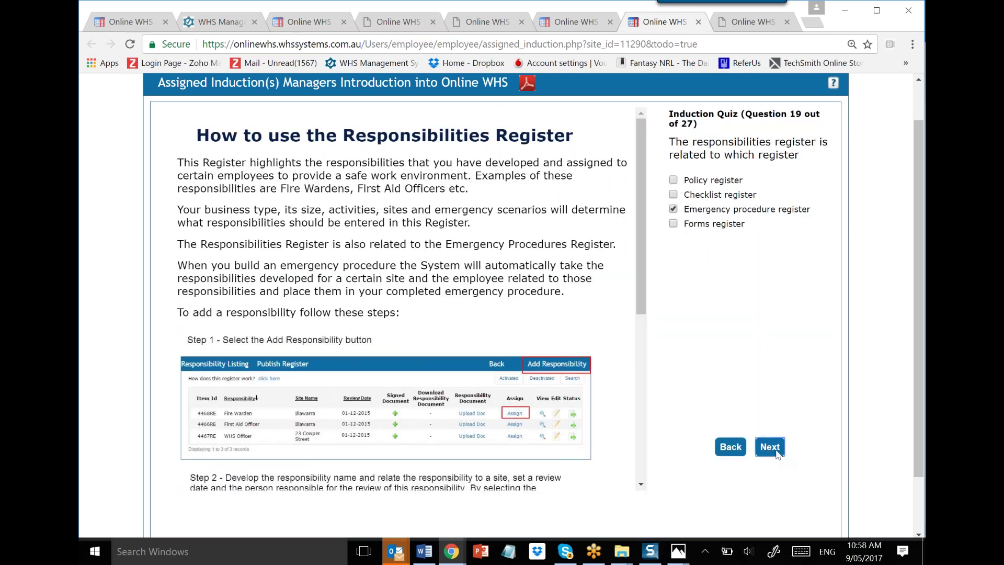
left_click(779, 453)
left_click(673, 208)
left_click(767, 450)
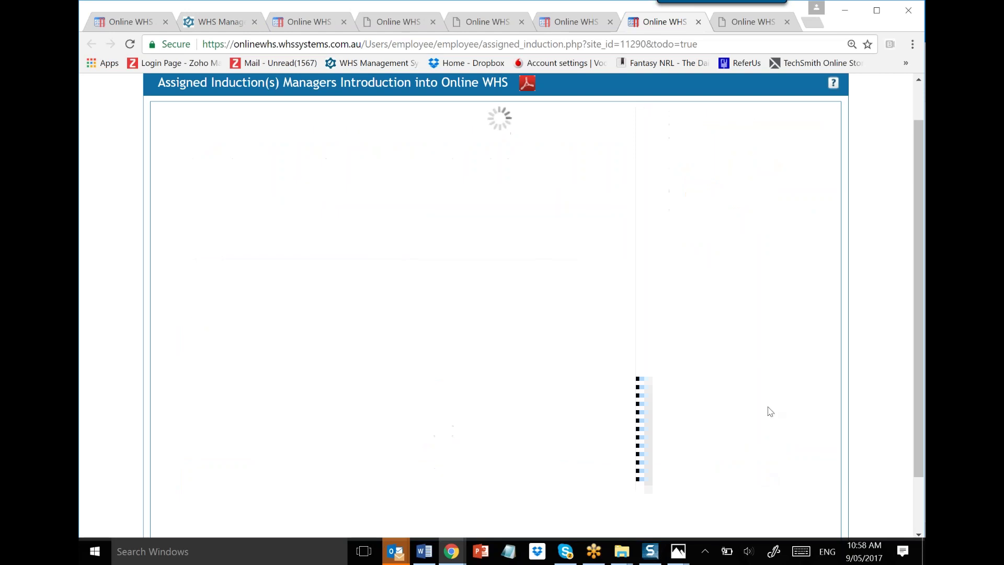
Step: Go through quiz questions 21 to 23, choosing Yes for understanding the Environmental Register and True for the emergency equipment alert
left_click(673, 181)
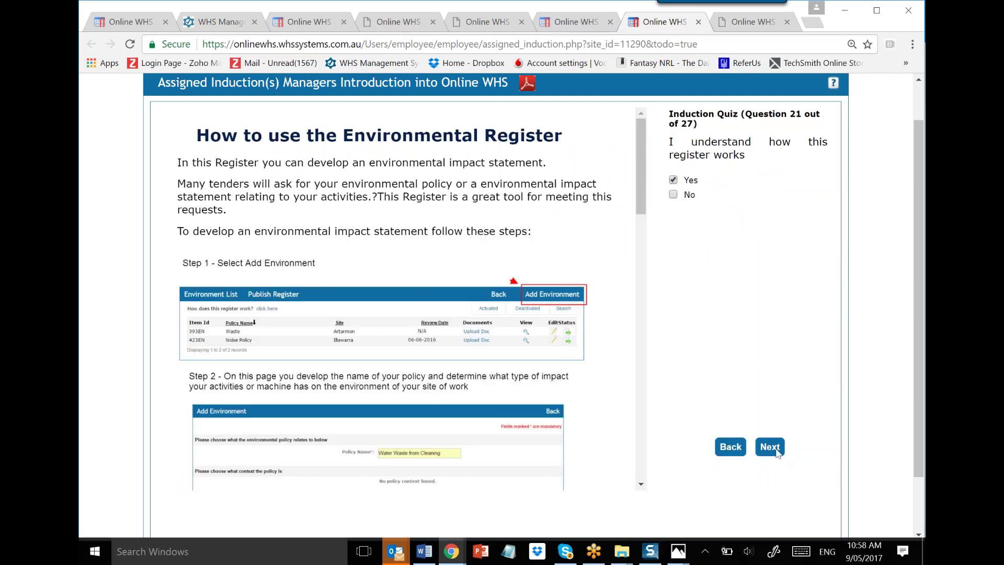
left_click(769, 448)
left_click(674, 233)
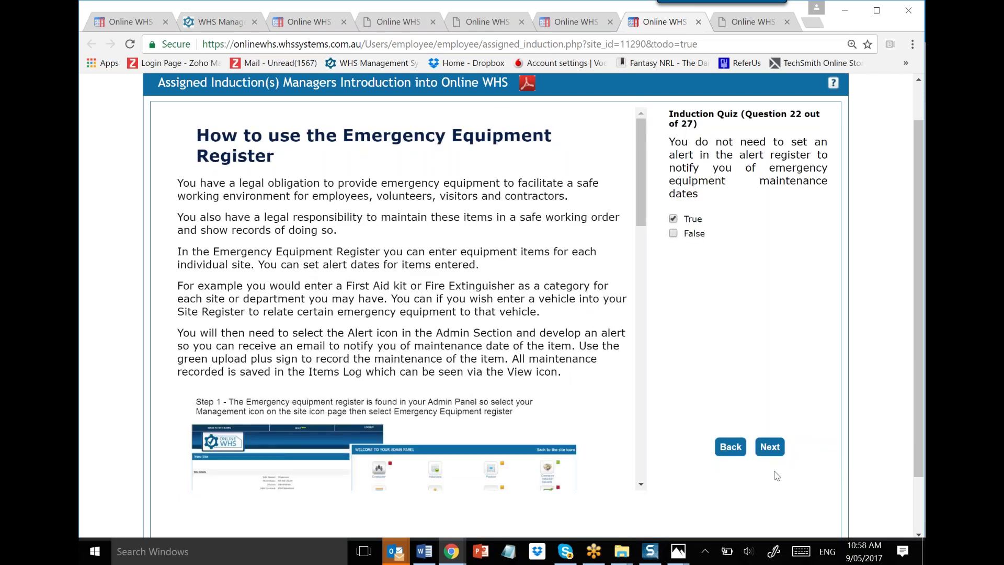
left_click(769, 447)
left_click(673, 219)
left_click(769, 447)
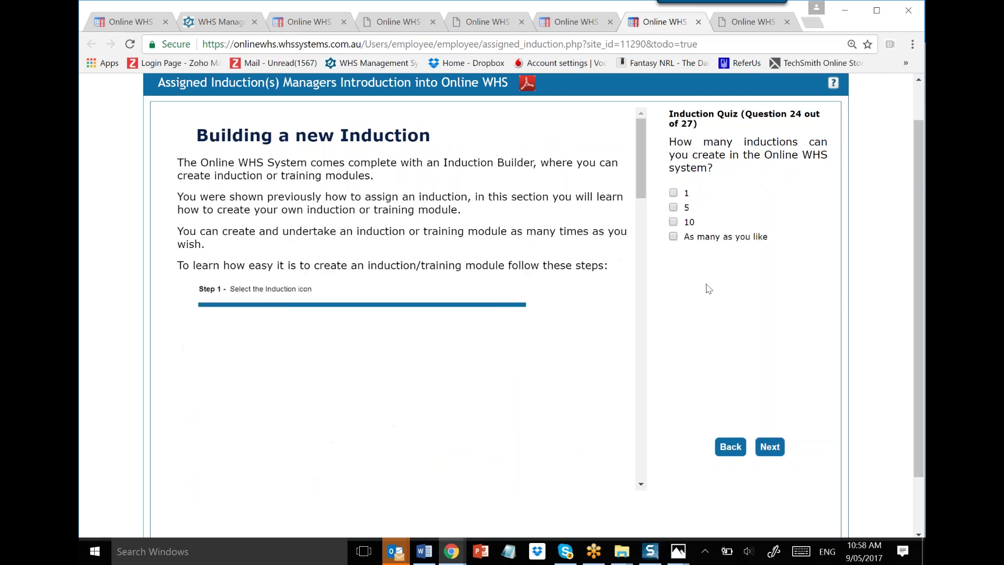
Step: Answer quiz question 24 with 1 for the number of inductions and question 25 with Induction Register
left_click(674, 193)
left_click(770, 446)
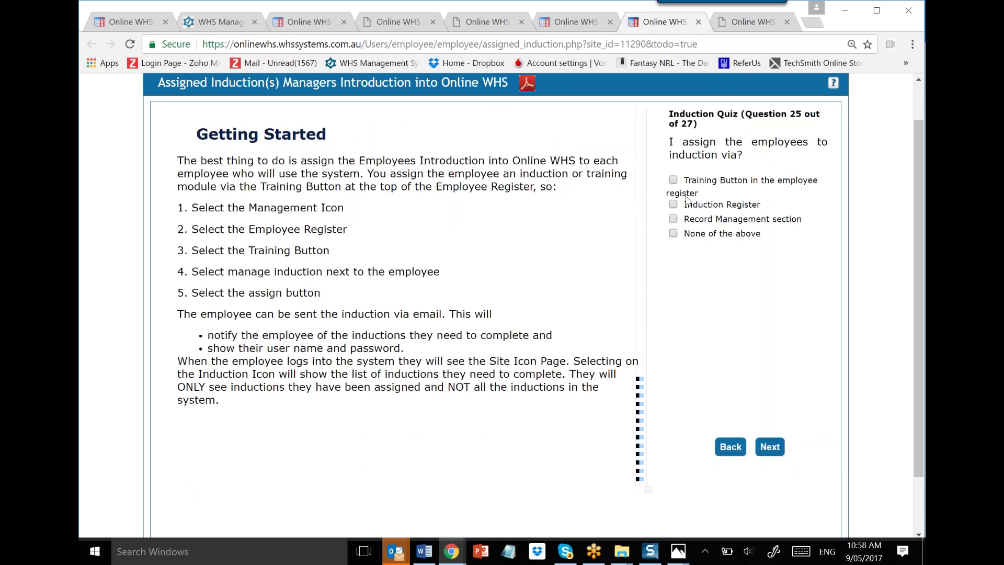
left_click(674, 205)
left_click(769, 447)
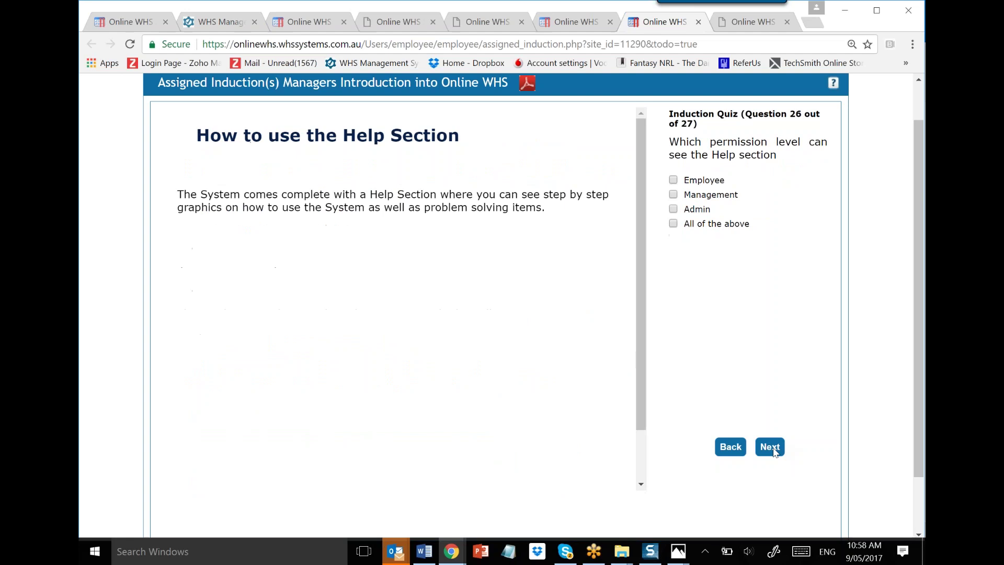
Step: Answer quiz question 26 with Employee and question 27 with True, and save the completed quiz
left_click(674, 180)
left_click(767, 449)
left_click(674, 206)
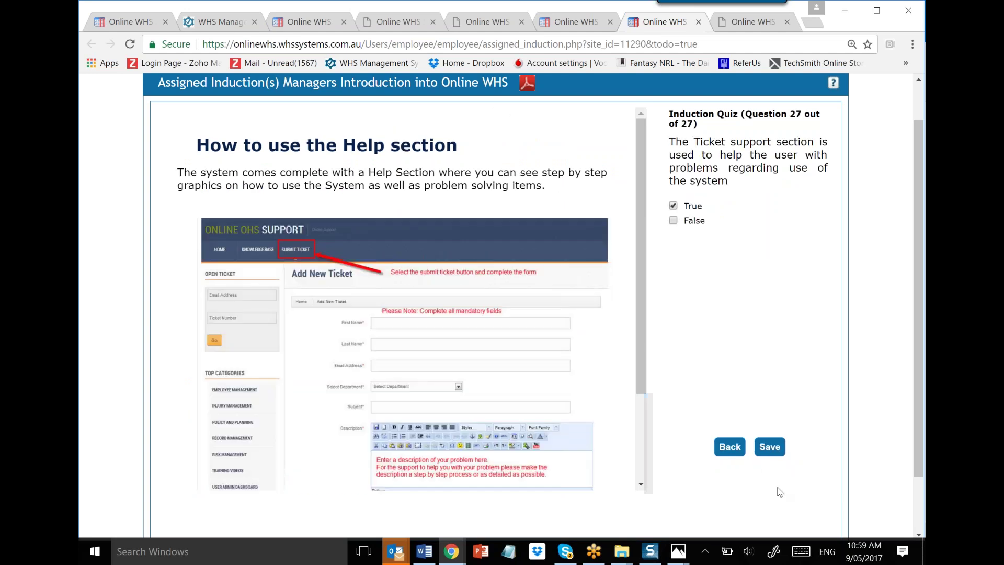
left_click(769, 447)
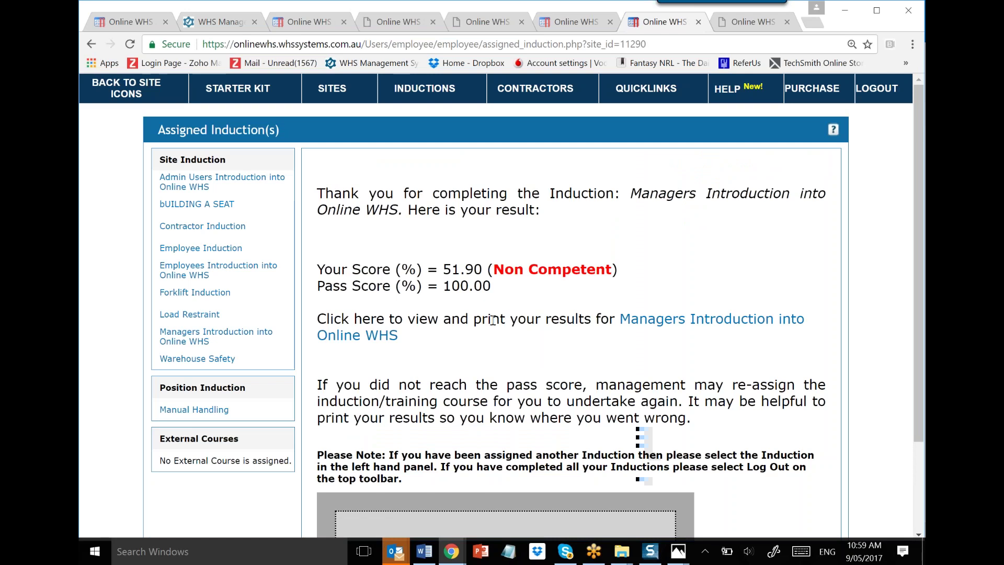
Step: Review the marked answers for the Managers Introduction into Online WHS induction and close the results
scroll(520, 314, "down", 1)
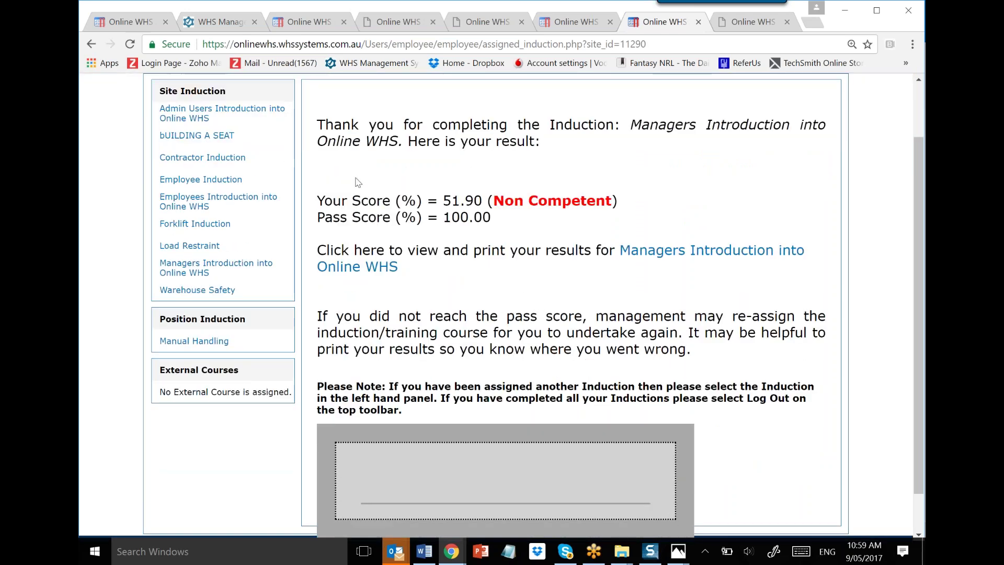
left_click(678, 256)
scroll(644, 287, "down", 3)
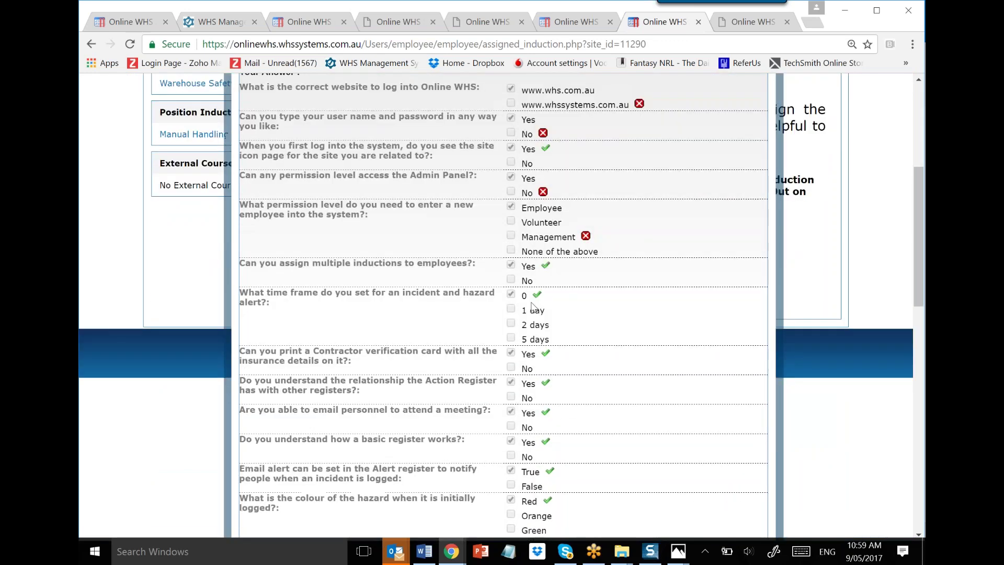
scroll(532, 306, "down", 5)
scroll(628, 306, "up", 8)
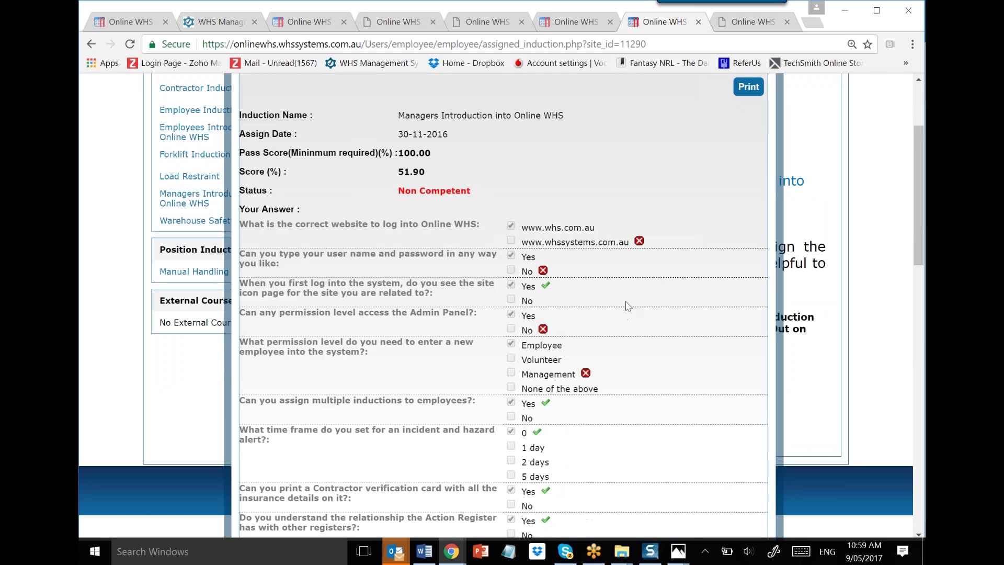
scroll(628, 306, "up", 3)
key("Escape")
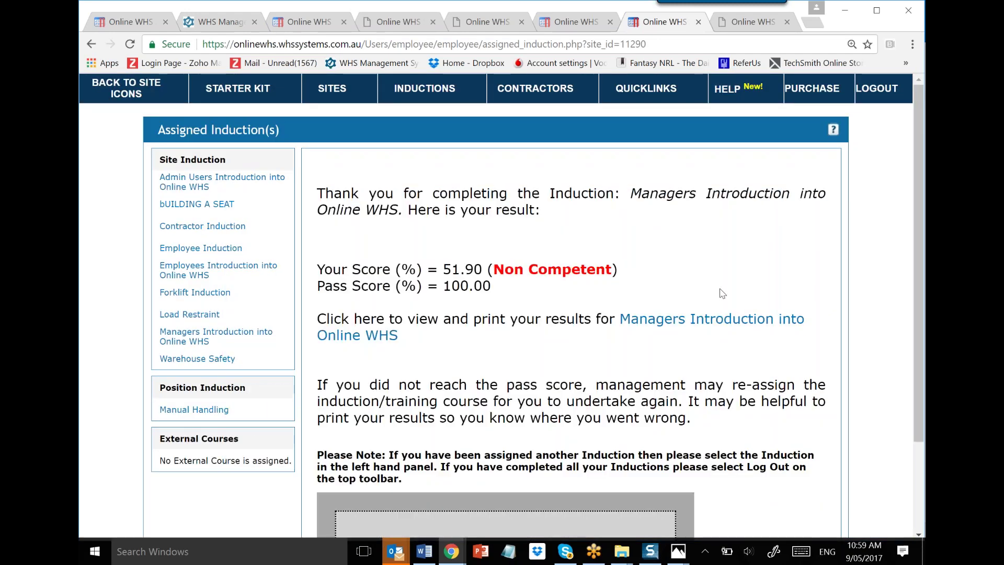
Step: Sign in the signature box below the induction result and save the signature
scroll(723, 294, "down", 2)
left_click_drag(513, 437, 632, 381)
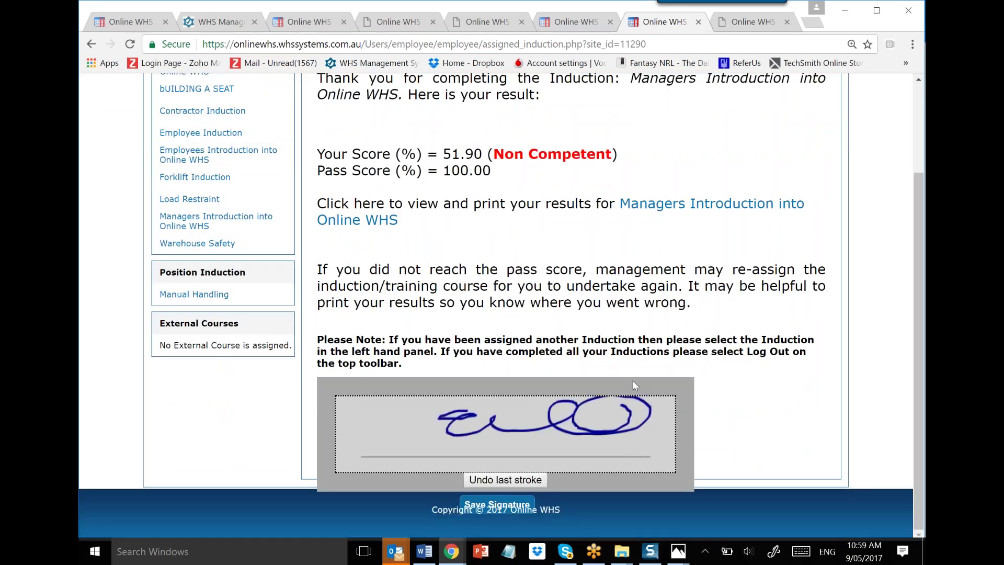
left_click(495, 503)
left_click(487, 506)
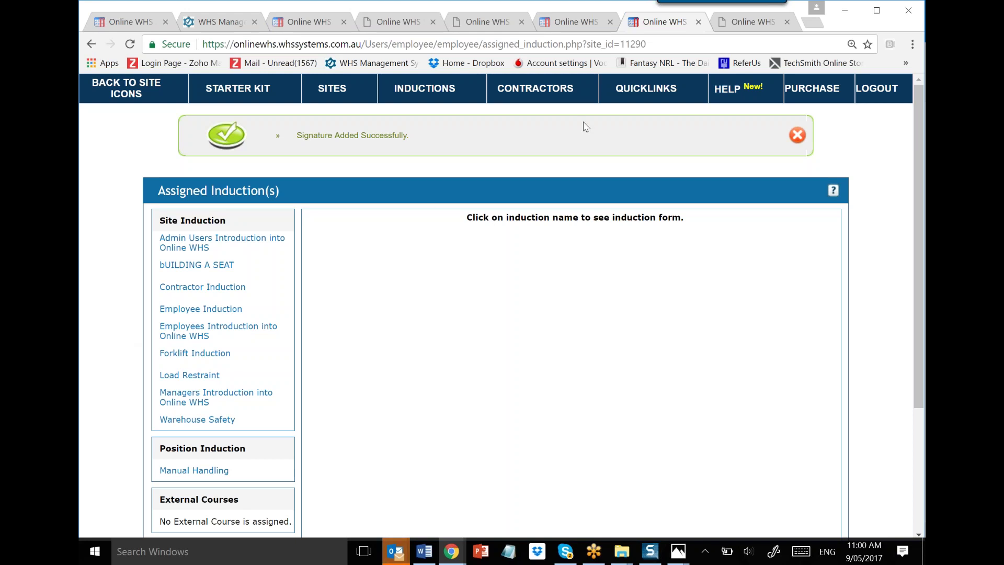
Step: Return to the site icons and examine the Employee Induction Matrix through the site's Management area and employee register
left_click(127, 89)
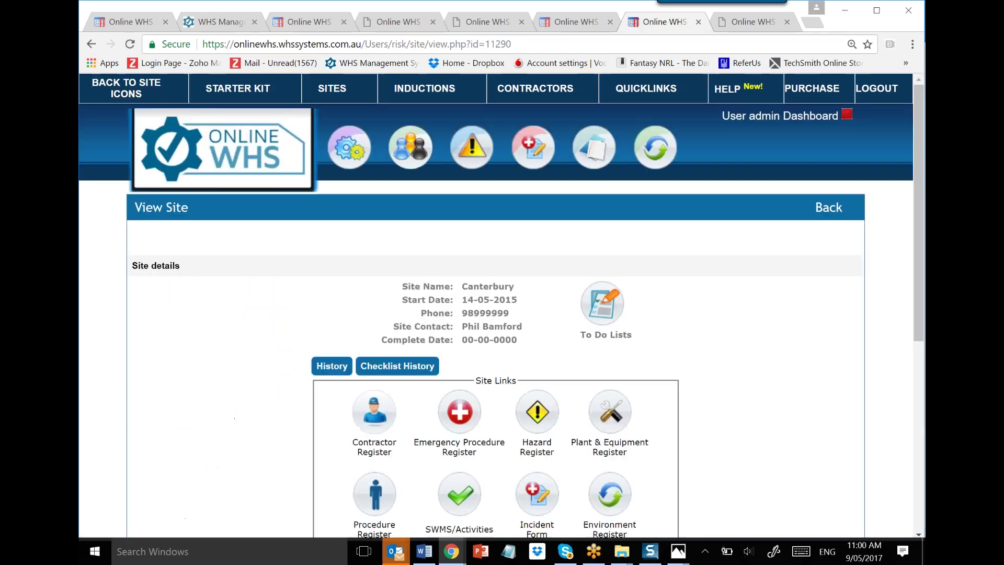
scroll(312, 310, "down", 4)
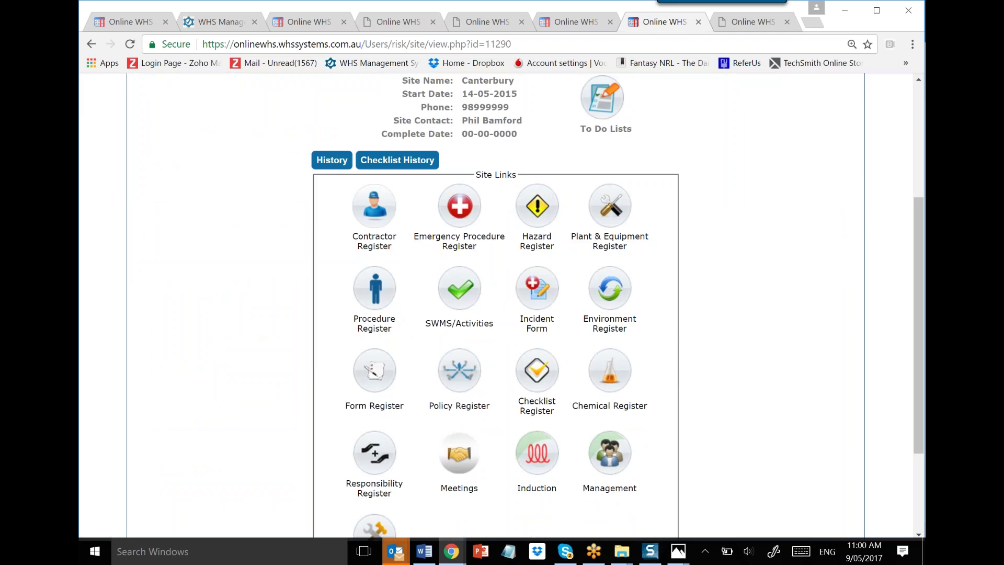
left_click(607, 453)
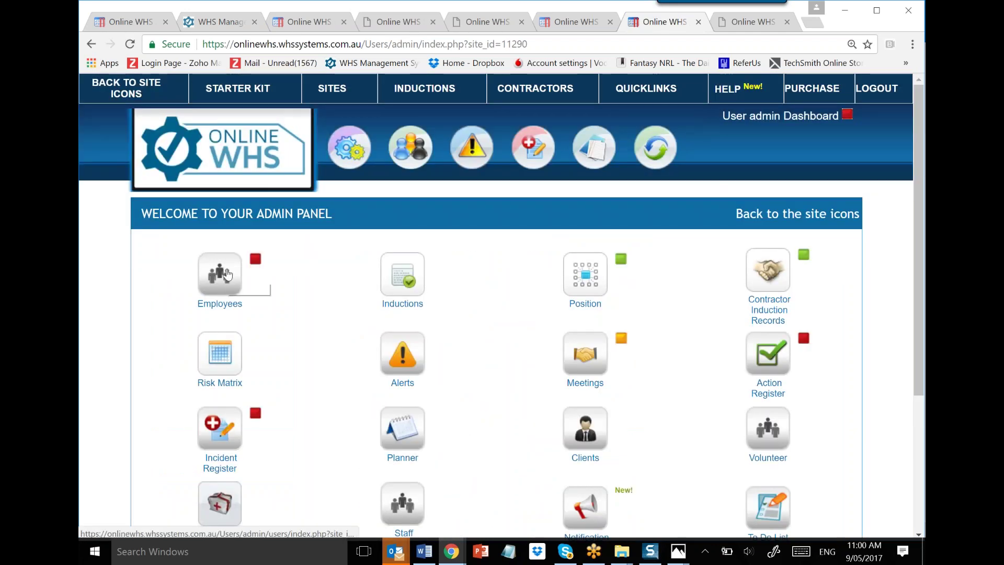
left_click(226, 274)
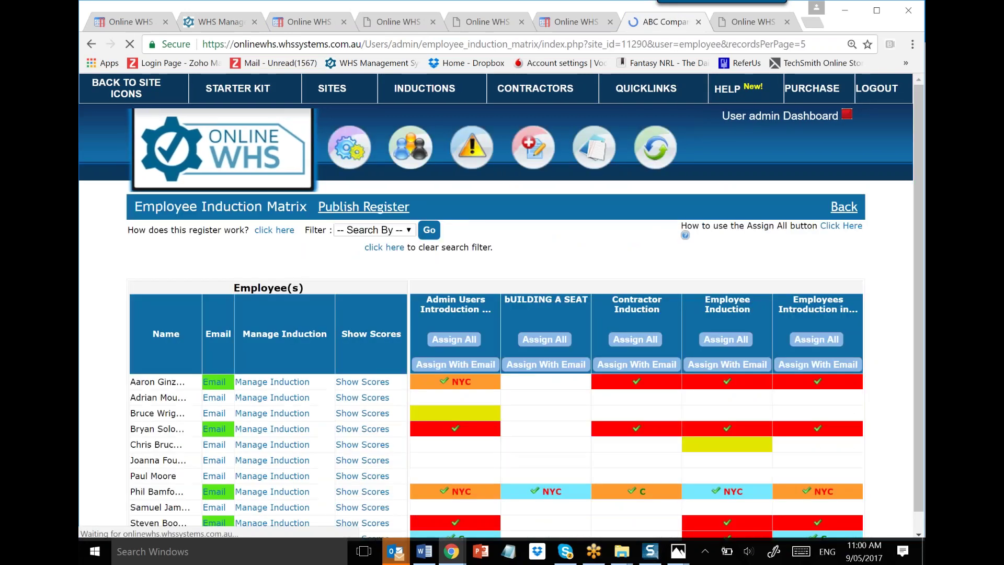
scroll(527, 394, "down", 1)
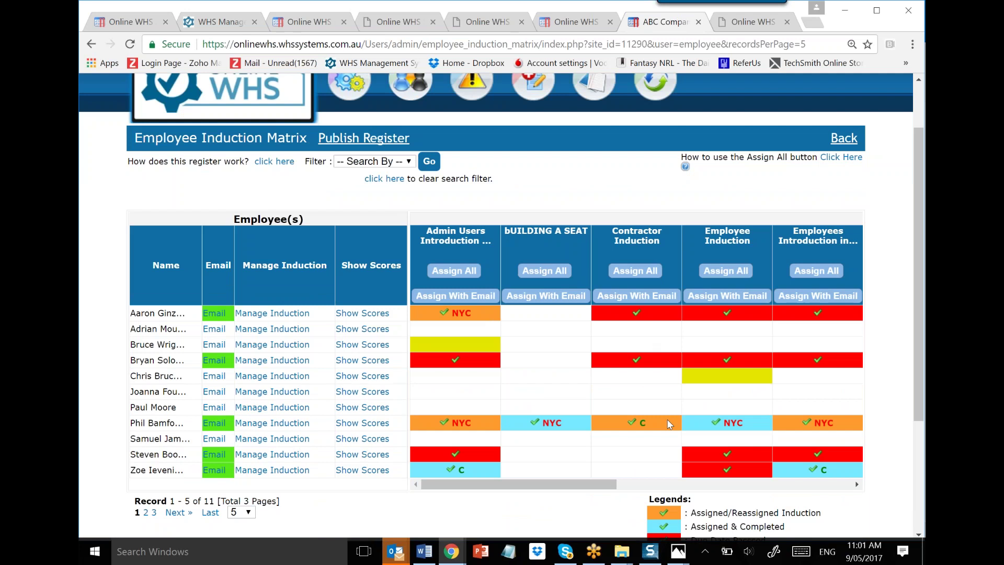
Step: Return to the employee register, view the first listed employee's induction history and go back to the list
left_click(835, 147)
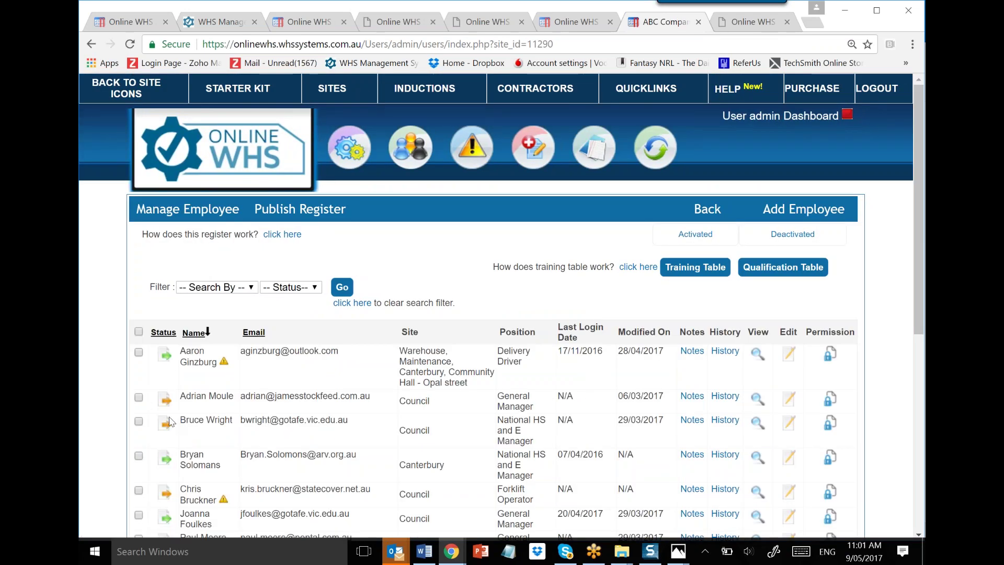
left_click(725, 352)
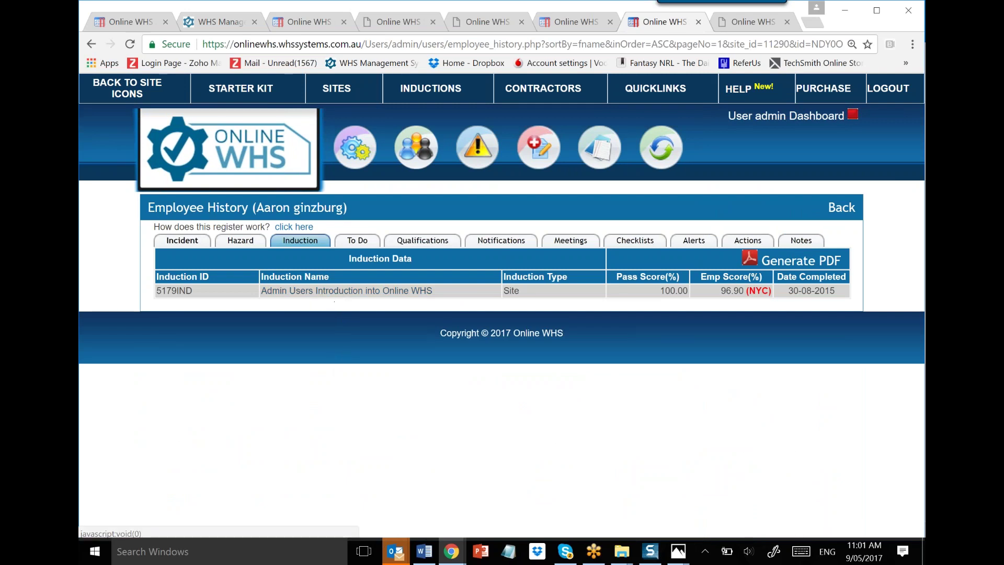
left_click(837, 208)
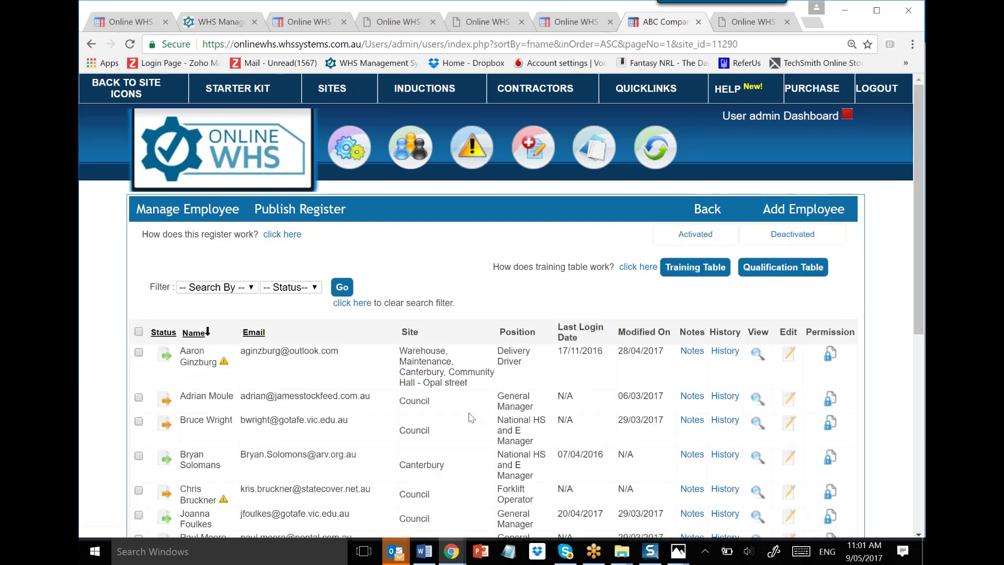
Step: View the inducted employee's history, check the detailed results of Managers Introduction into Online WHS and close them
scroll(470, 414, "down", 2)
scroll(469, 414, "down", 2)
left_click(725, 356)
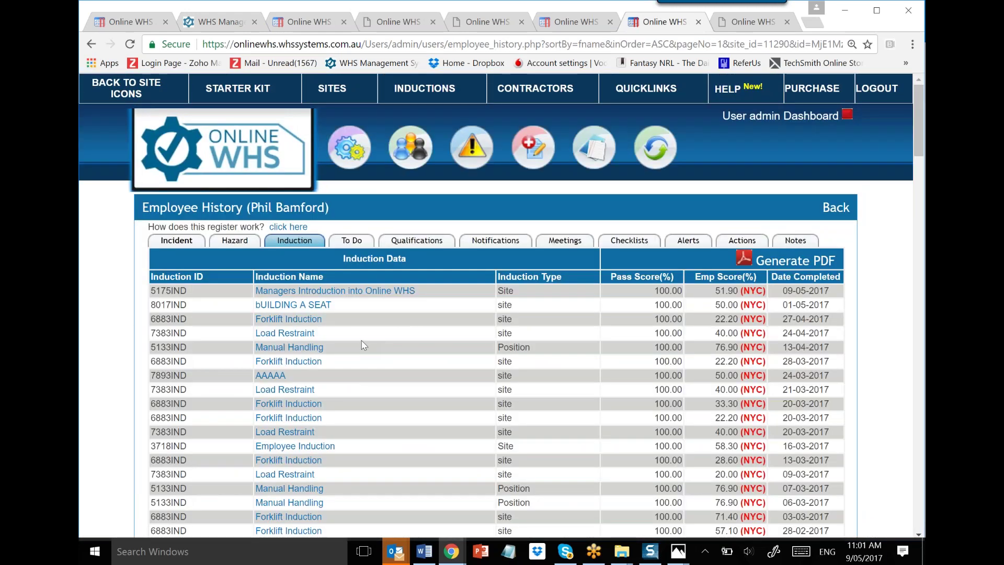
scroll(343, 366, "down", 1)
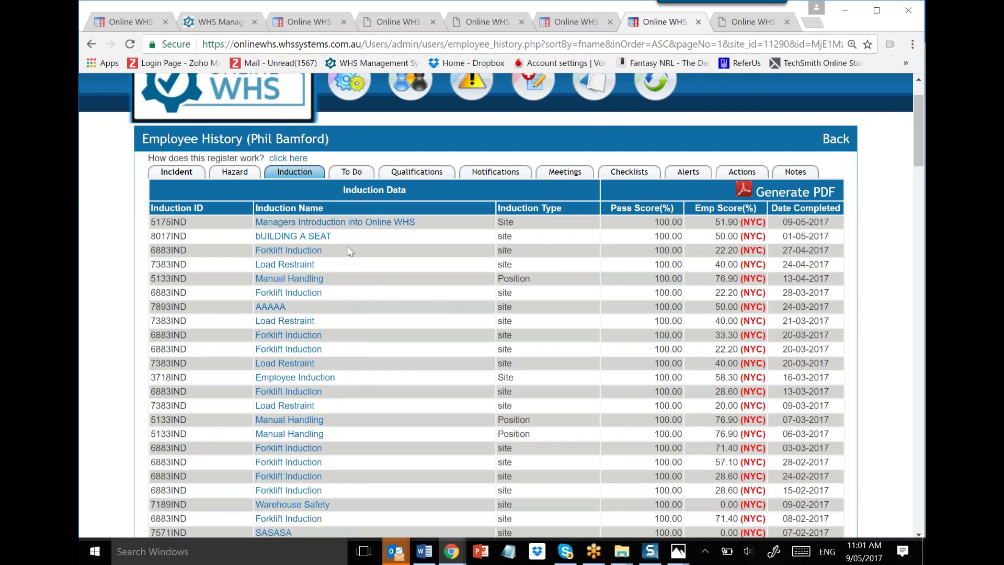
left_click(348, 225)
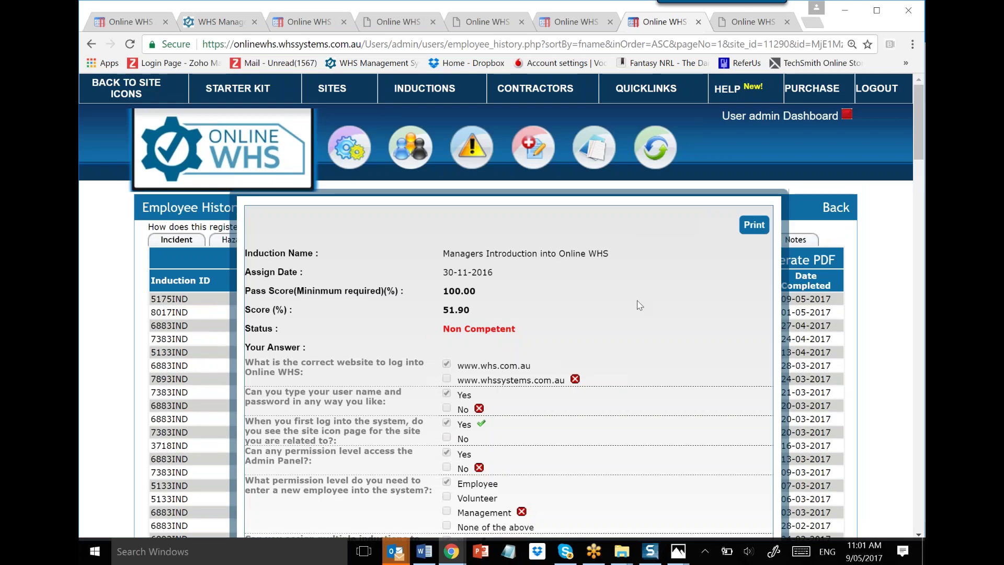
scroll(320, 396, "down", 1)
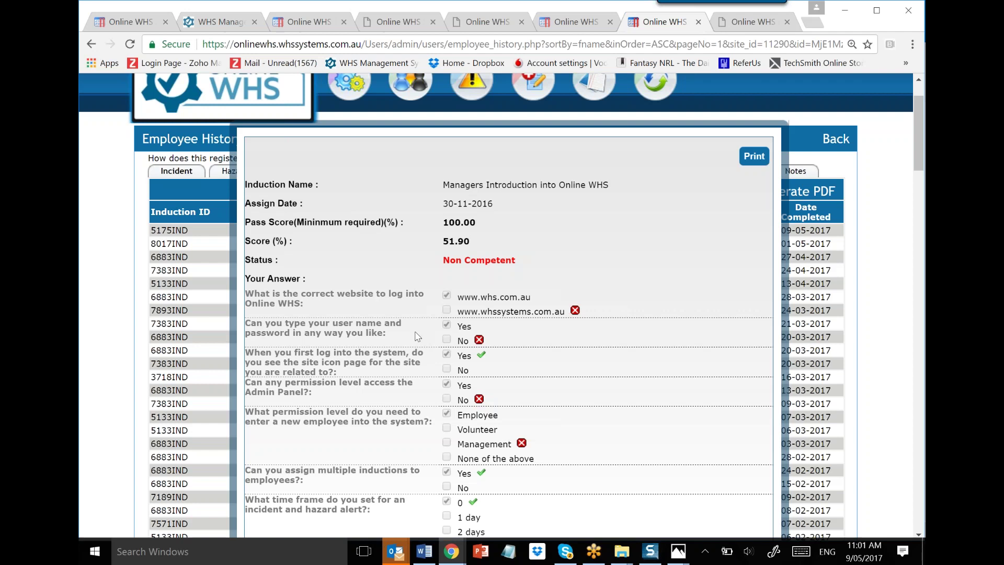
left_click(878, 262)
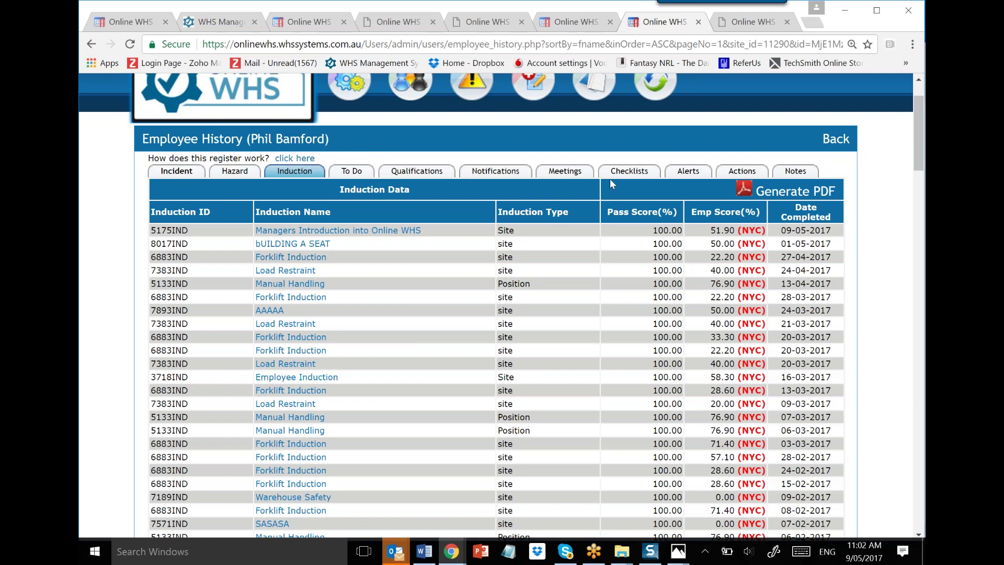
Step: Check the employee's To Do history and return to the induction history
left_click(351, 172)
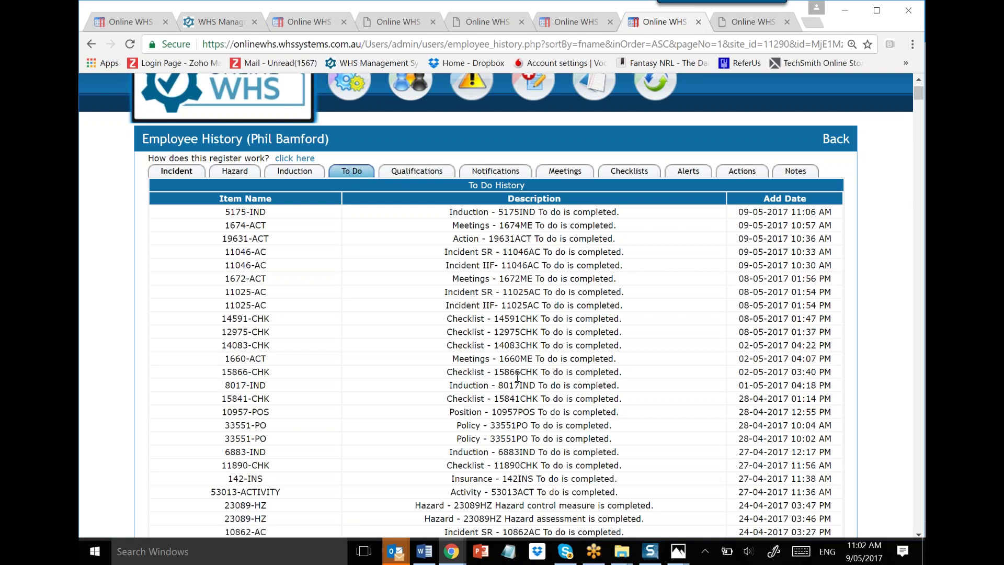
left_click(493, 177)
left_click(278, 174)
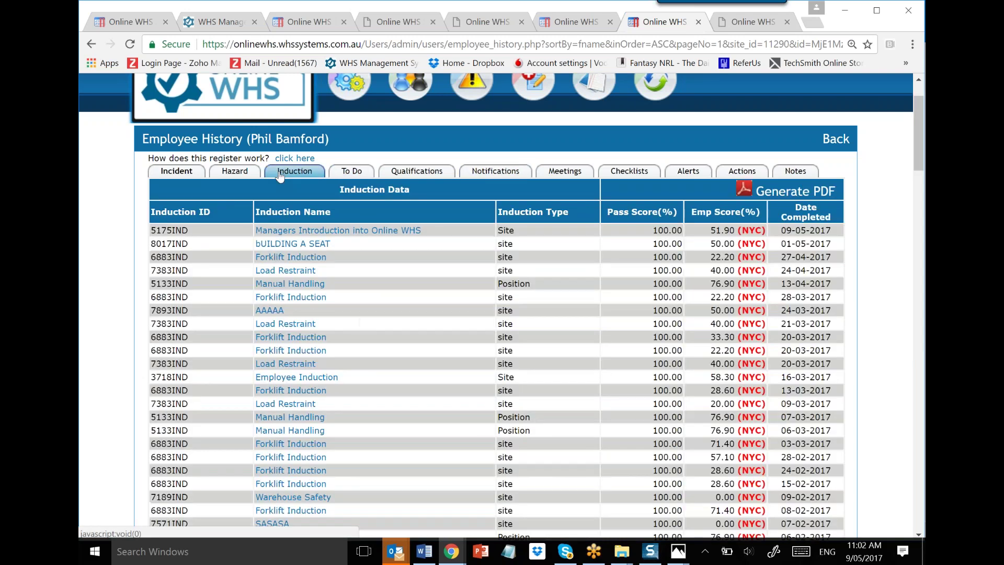
scroll(364, 364, "up", 2)
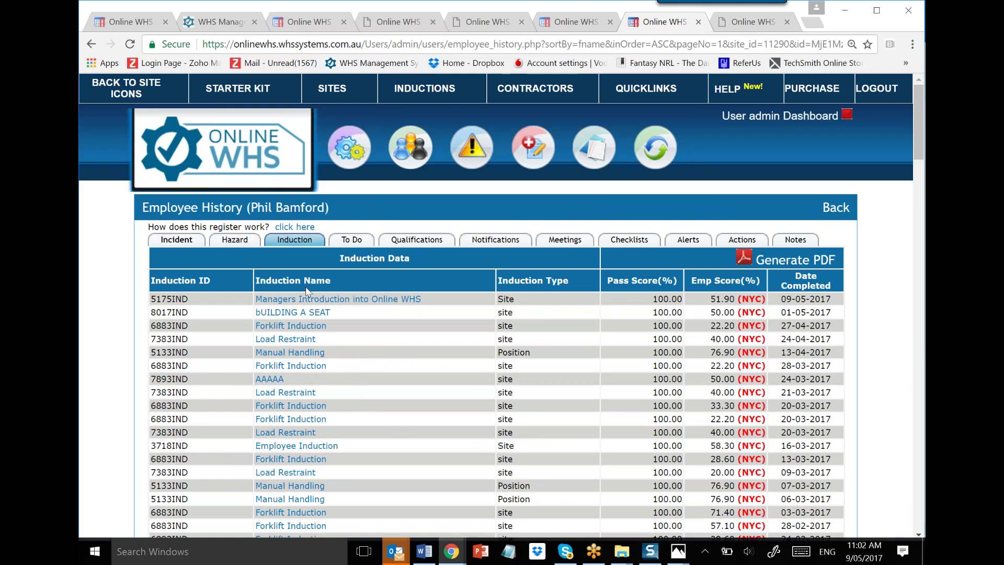
Step: Open the training table from the employee register and read its help article on how to use the new Induction Module
left_click(837, 209)
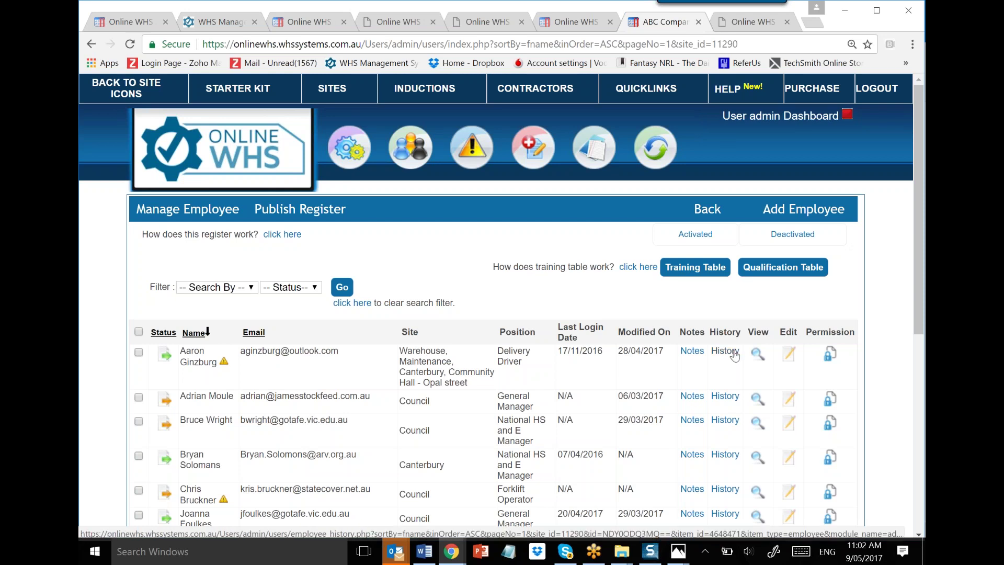
left_click(695, 266)
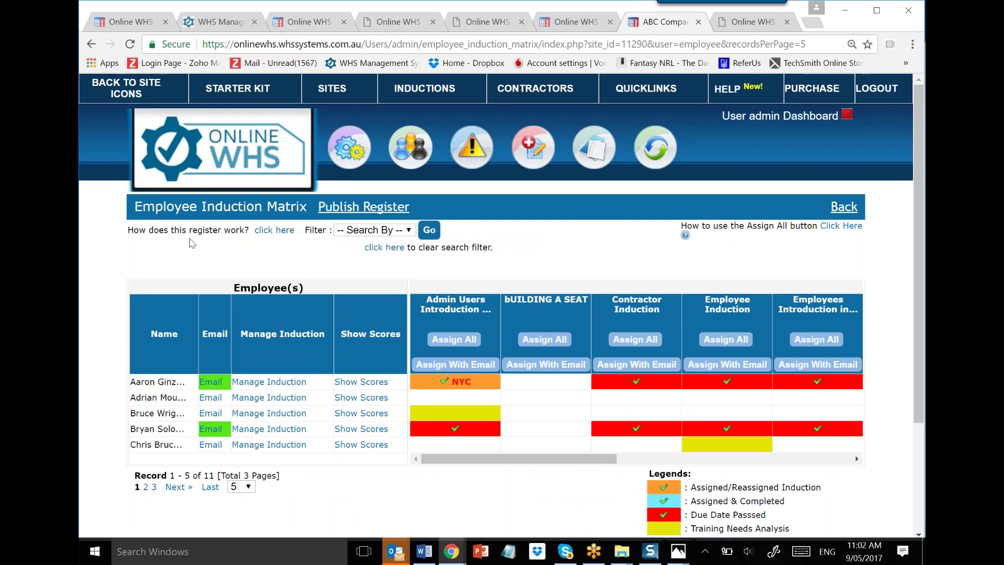
left_click(269, 231)
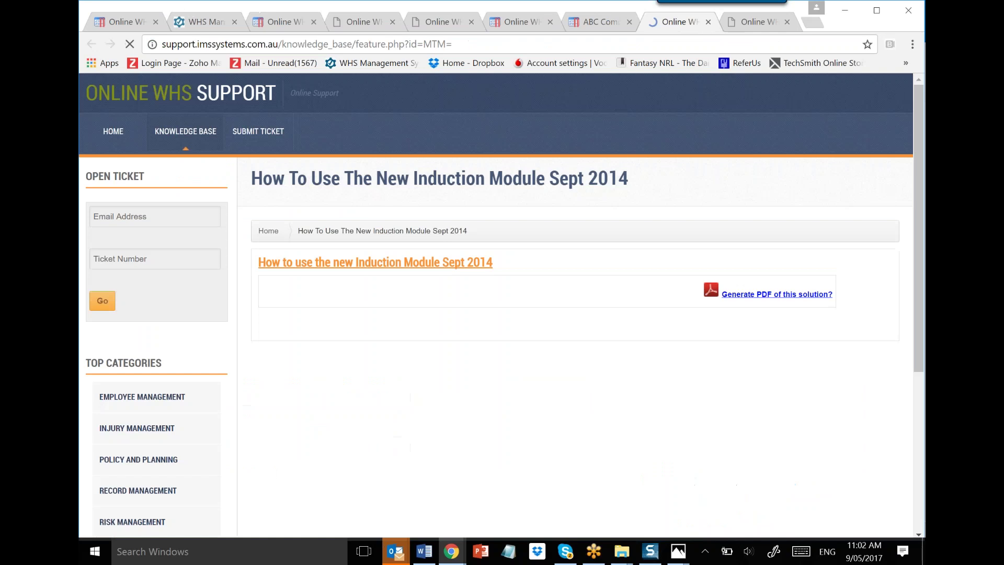
scroll(460, 390, "down", 2)
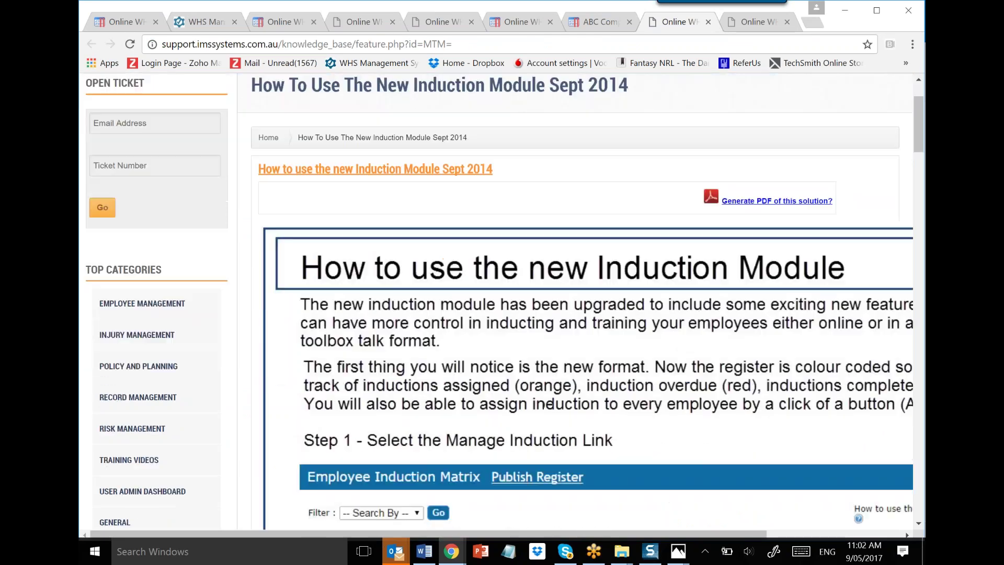
scroll(458, 392, "down", 6)
scroll(458, 392, "down", 15)
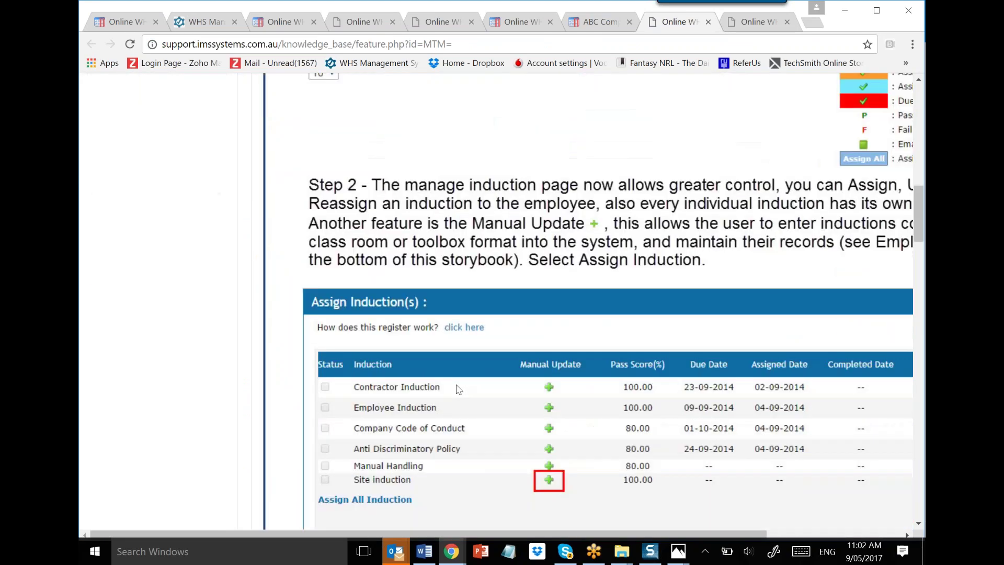
scroll(456, 390, "down", 14)
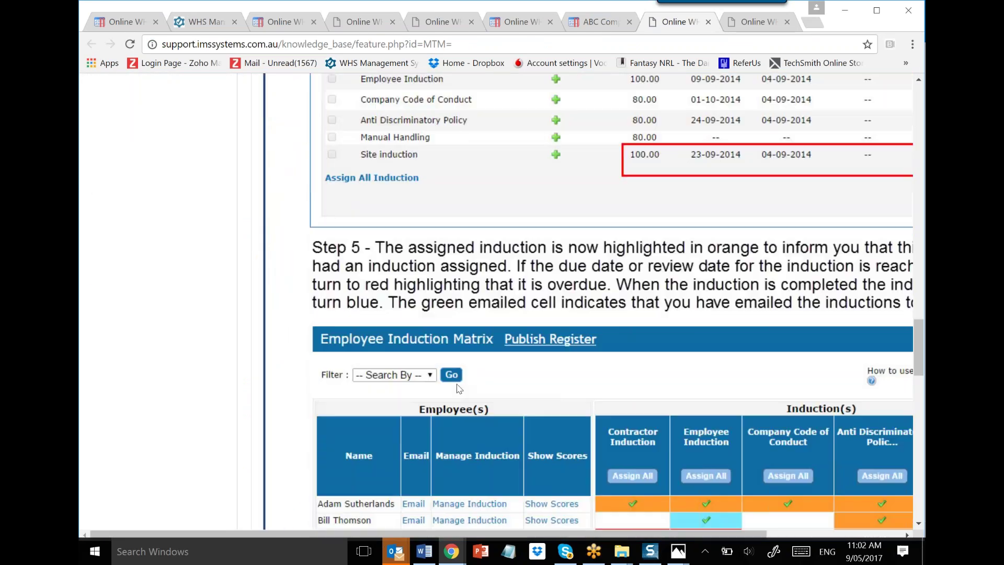
scroll(458, 384, "up", 3)
scroll(457, 379, "up", 20)
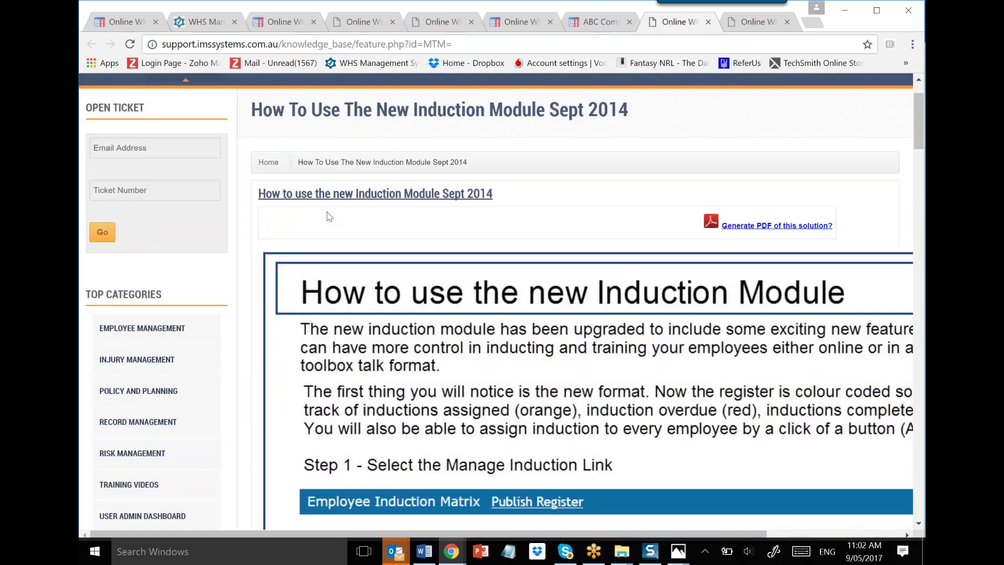
scroll(324, 218, "up", 2)
Step: Check the keyword search on the support site's home page and return to the Employee Induction Matrix
left_click(268, 231)
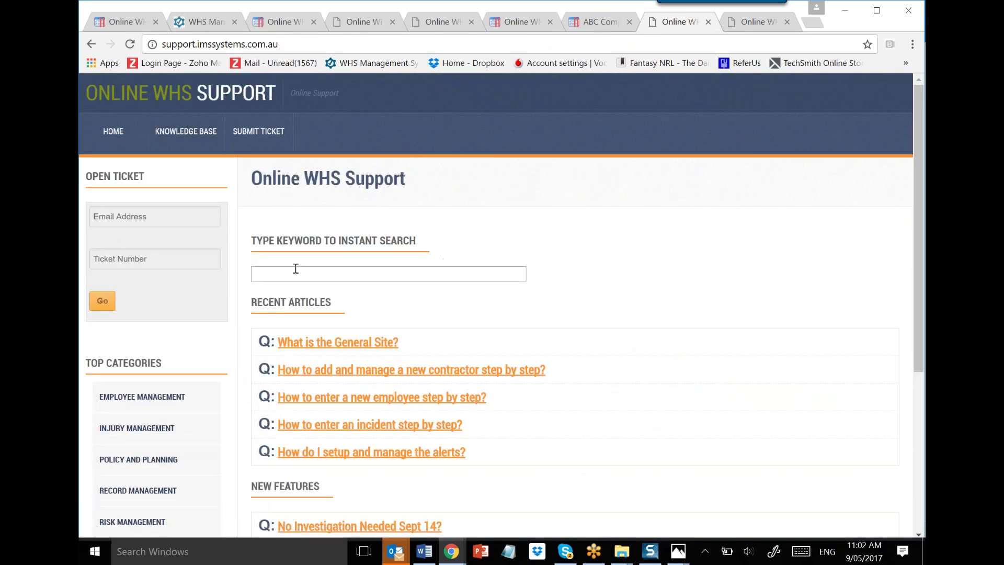
left_click(294, 271)
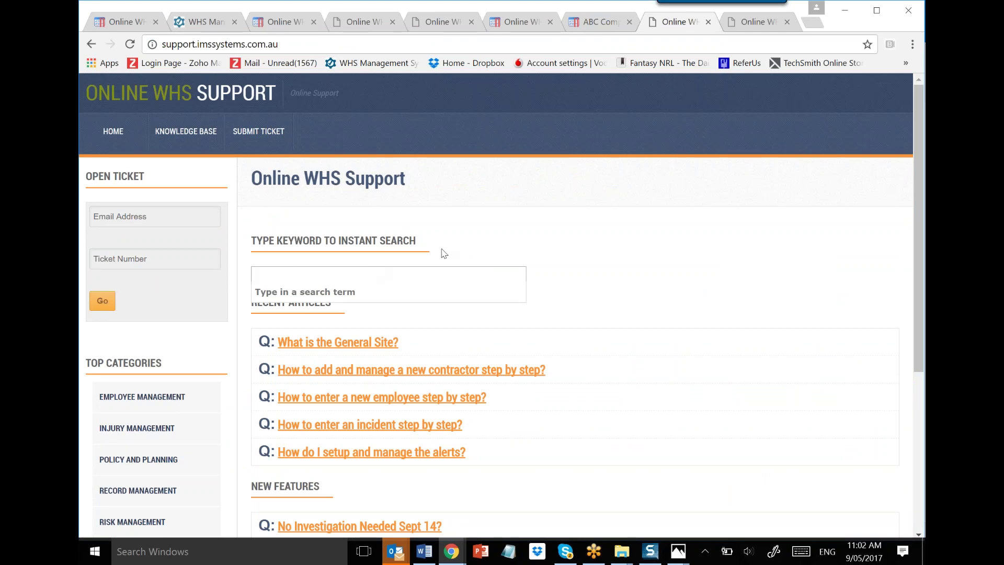
left_click(588, 23)
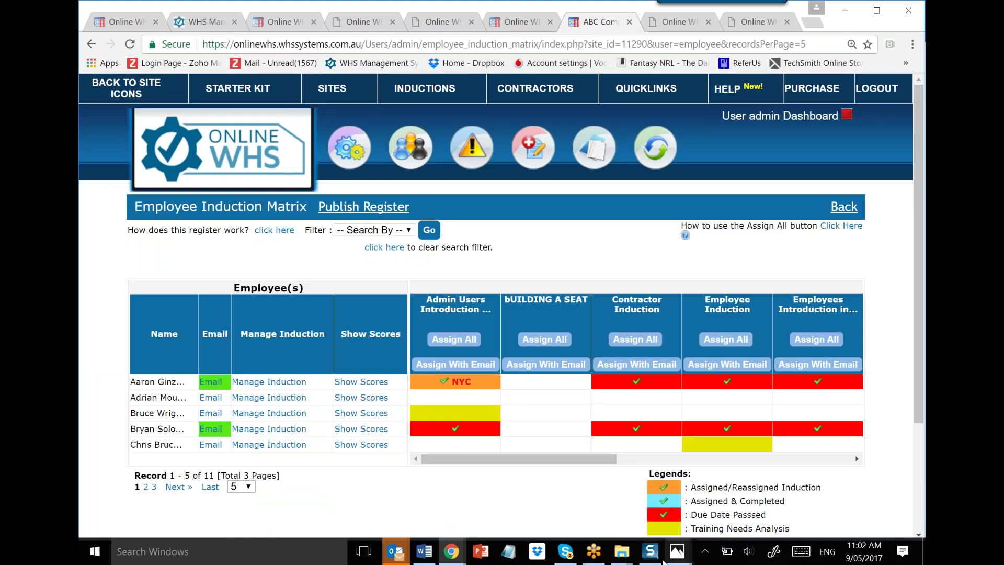
Step: Look at the QR code form images in File Explorer's chess folder and return to the browser
left_click(624, 560)
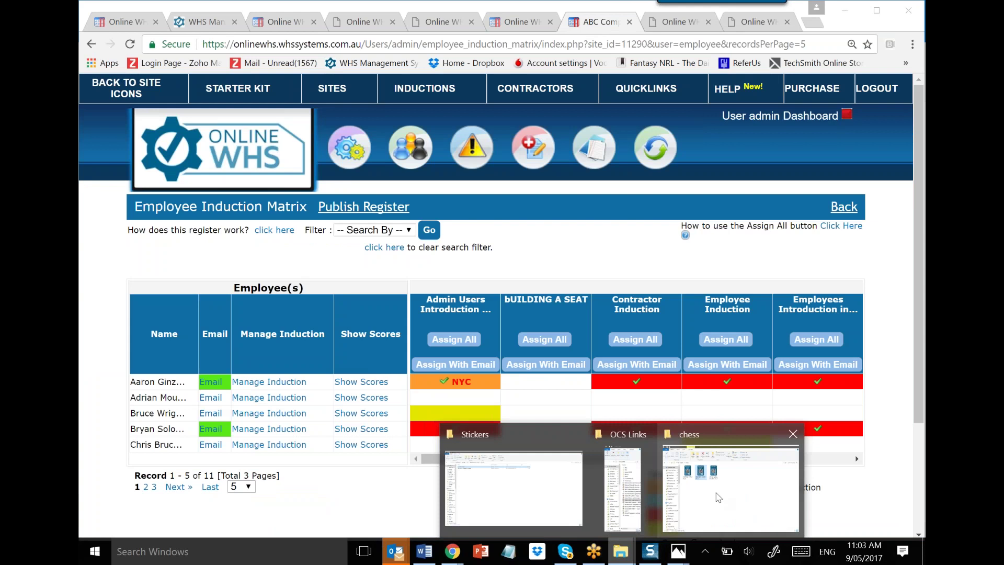
left_click(620, 461)
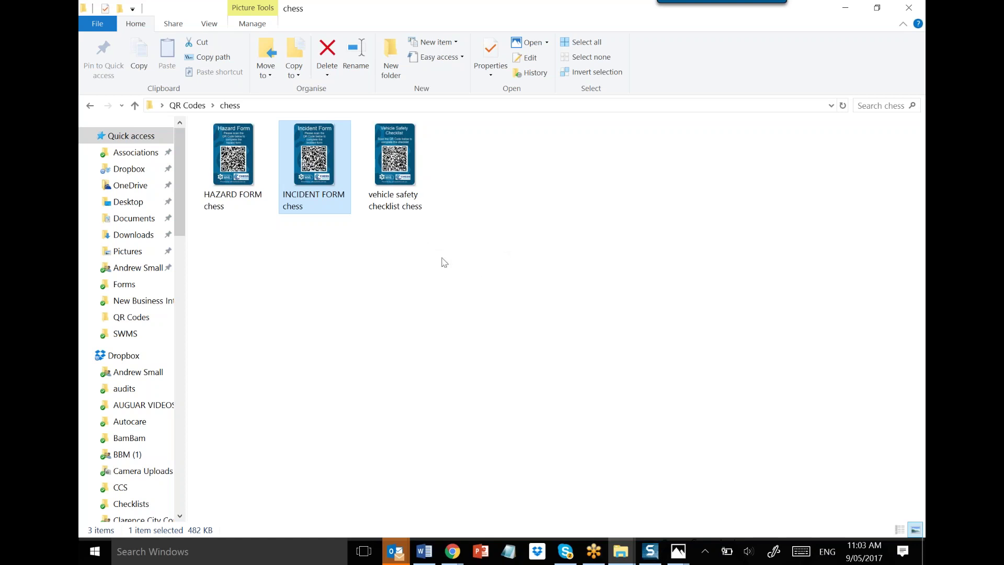
left_click(845, 8)
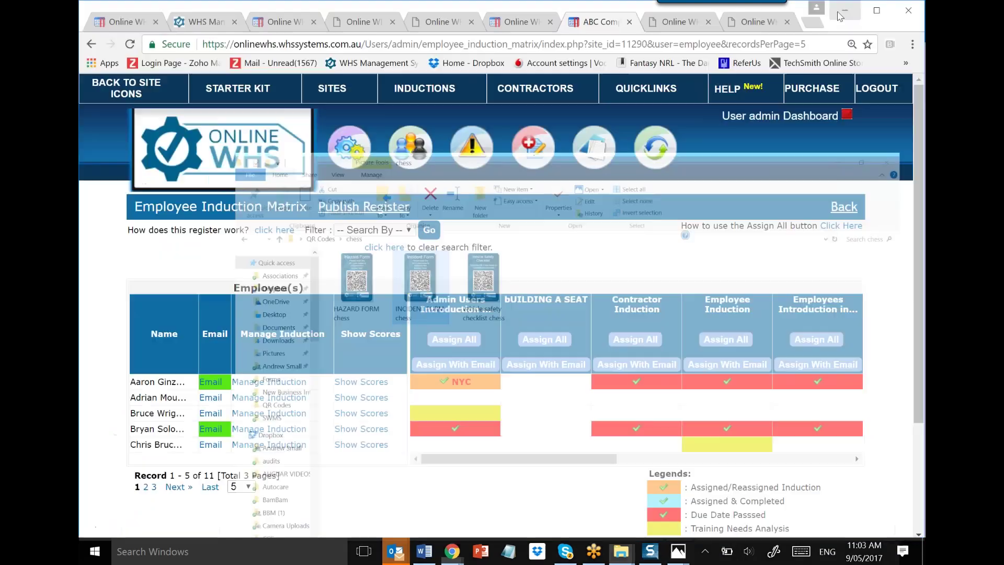
Step: Go from the user admin dashboard to Building Management and open the Request Links register
left_click(743, 116)
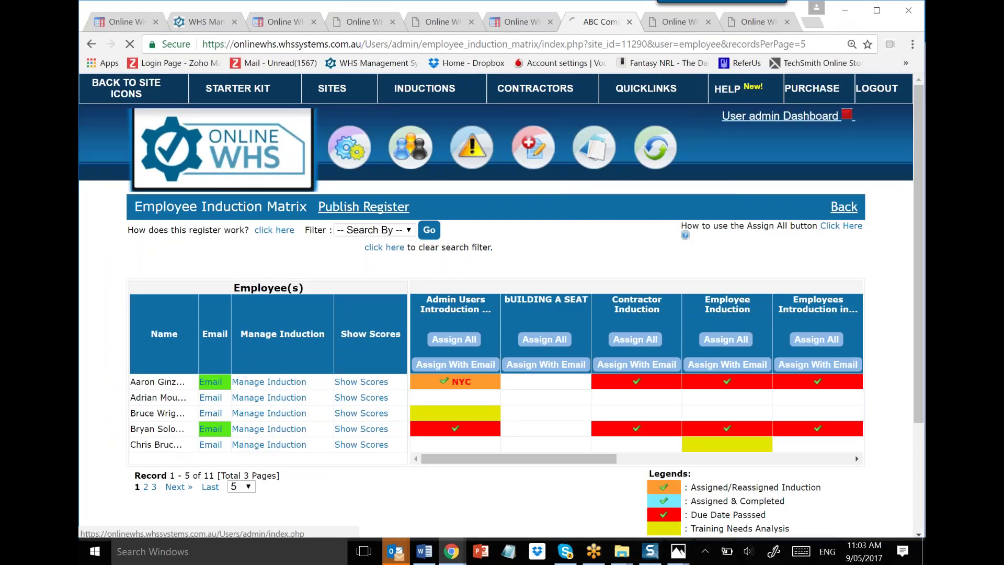
scroll(623, 399, "down", 4)
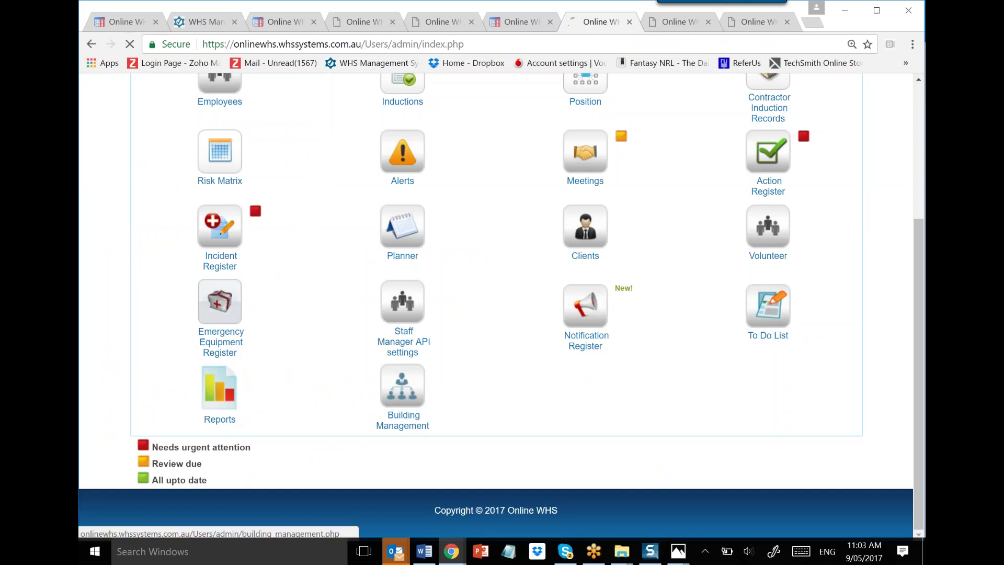
left_click(424, 416)
left_click(768, 268)
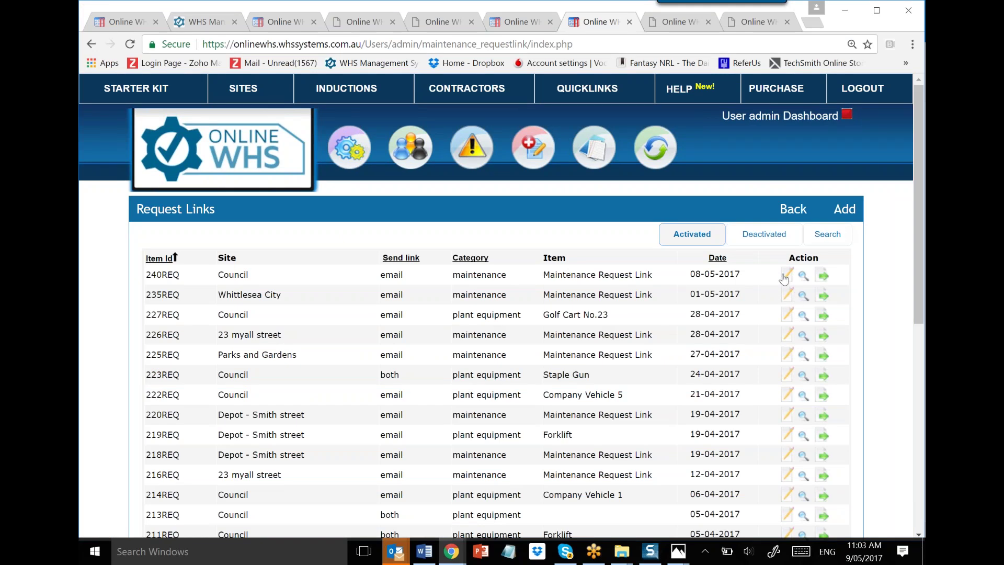
Step: Open the Council maintenance request link 240REQ for editing and review its request responses and locations
left_click(786, 276)
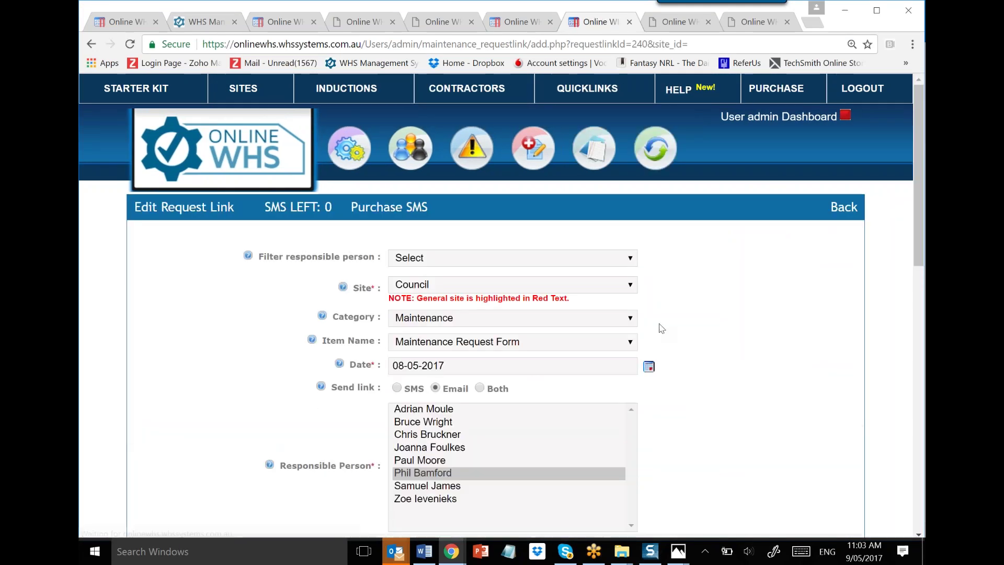
scroll(661, 323, "down", 1)
scroll(664, 366, "down", 6)
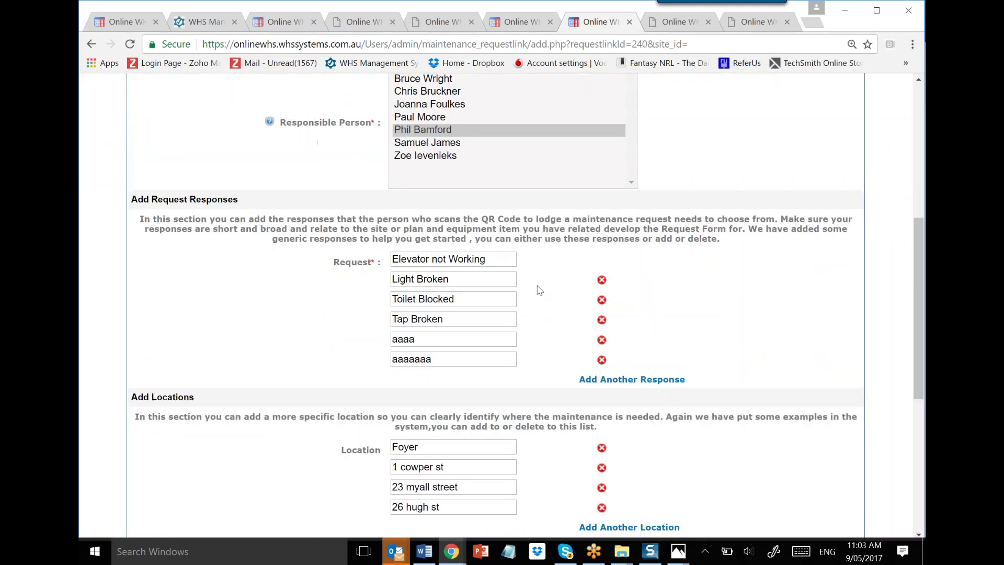
scroll(555, 357, "down", 3)
scroll(530, 287, "up", 2)
Step: Add another blank request response to the form and delete it
left_click(606, 311)
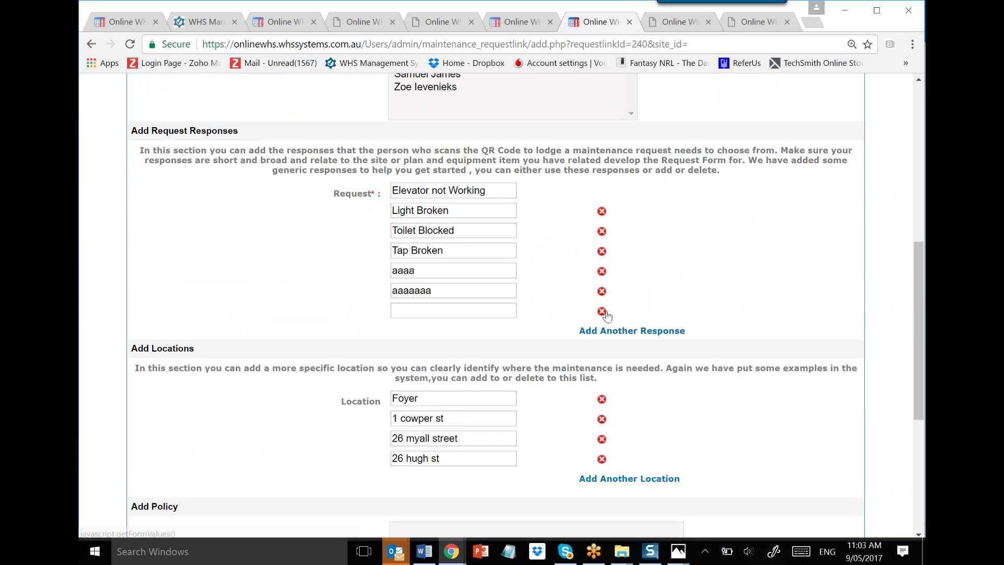
left_click(608, 333)
left_click(602, 332)
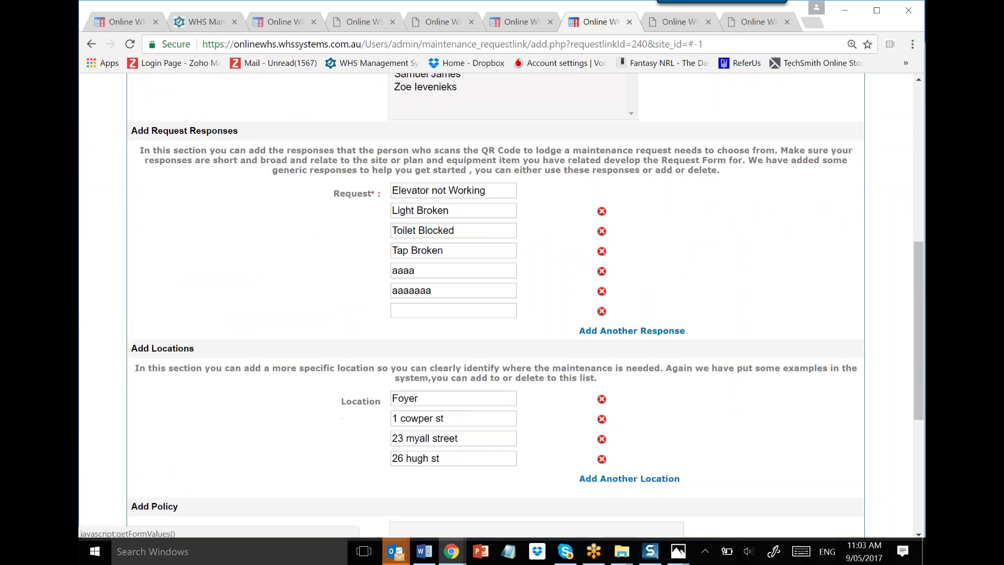
left_click(602, 312)
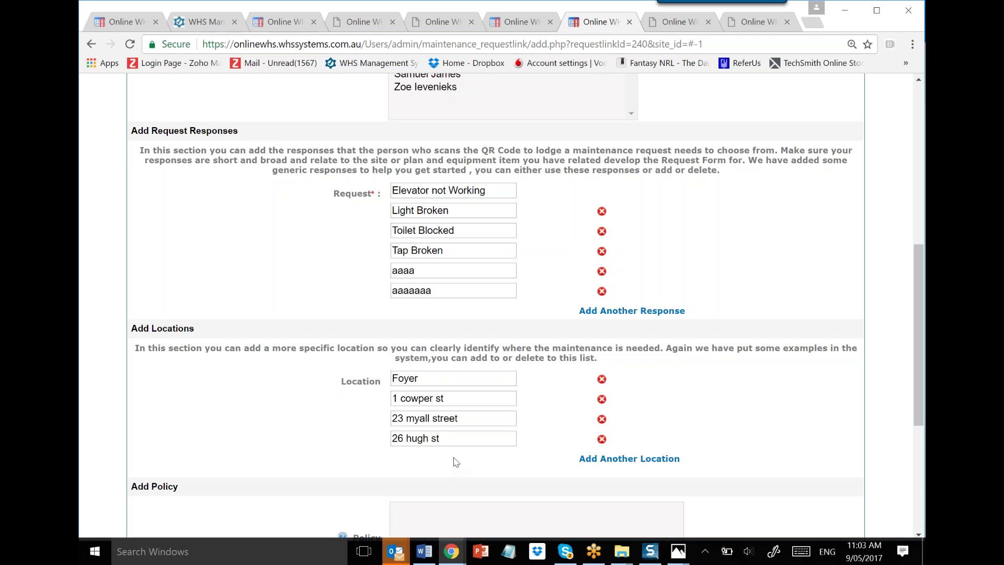
Step: Review the request link's policy and terms sections and update the link
scroll(455, 463, "down", 4)
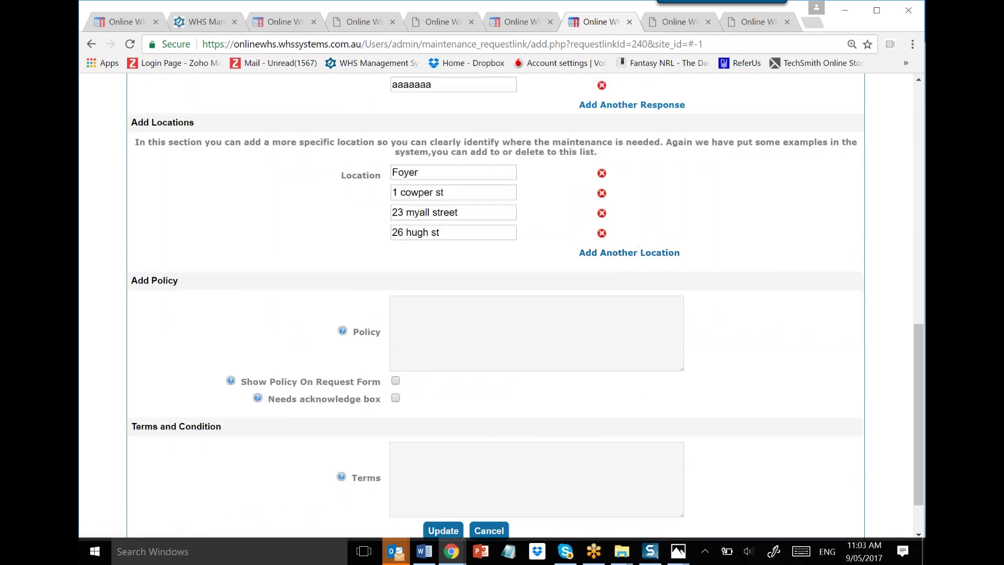
scroll(443, 492, "down", 1)
left_click(449, 467)
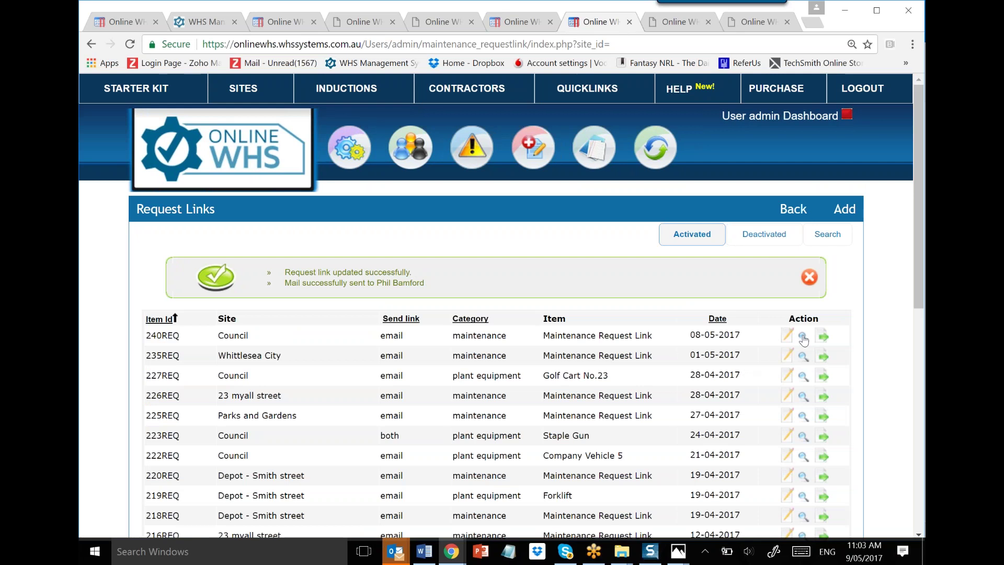
Step: View the details of request link 240REQ and go to its maintenance request form URL
left_click(803, 337)
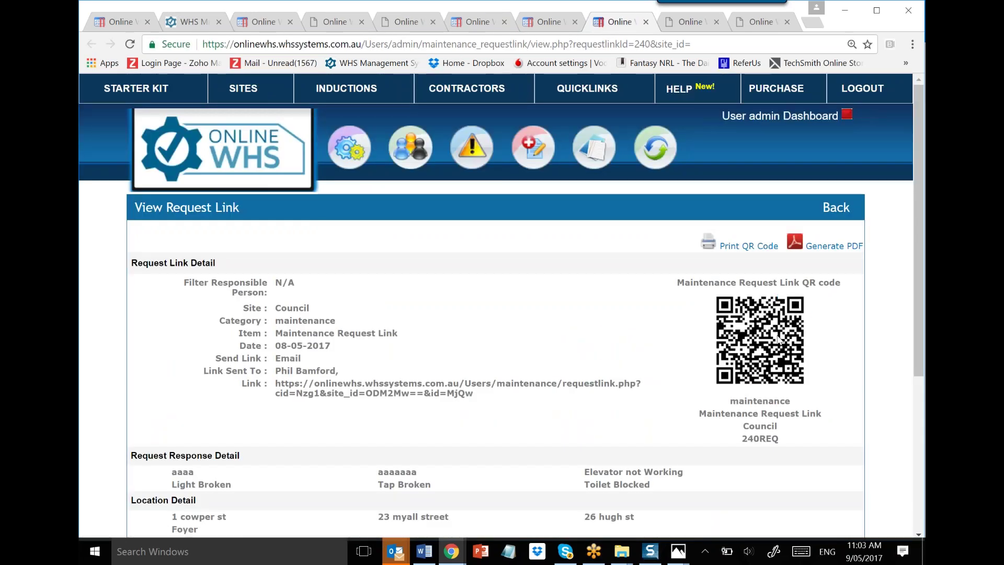
left_click_drag(277, 385, 474, 393)
right_click(445, 388)
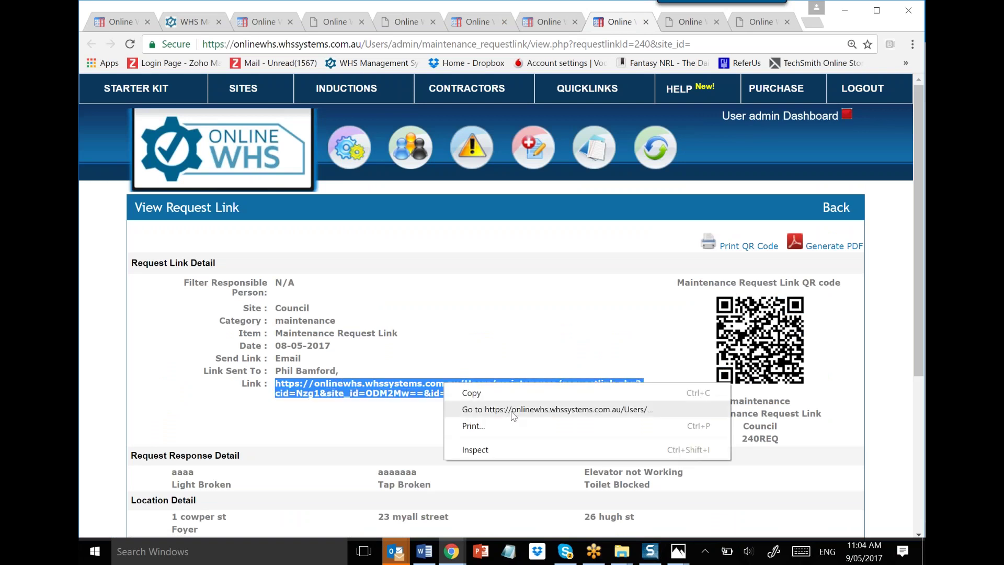
left_click(513, 411)
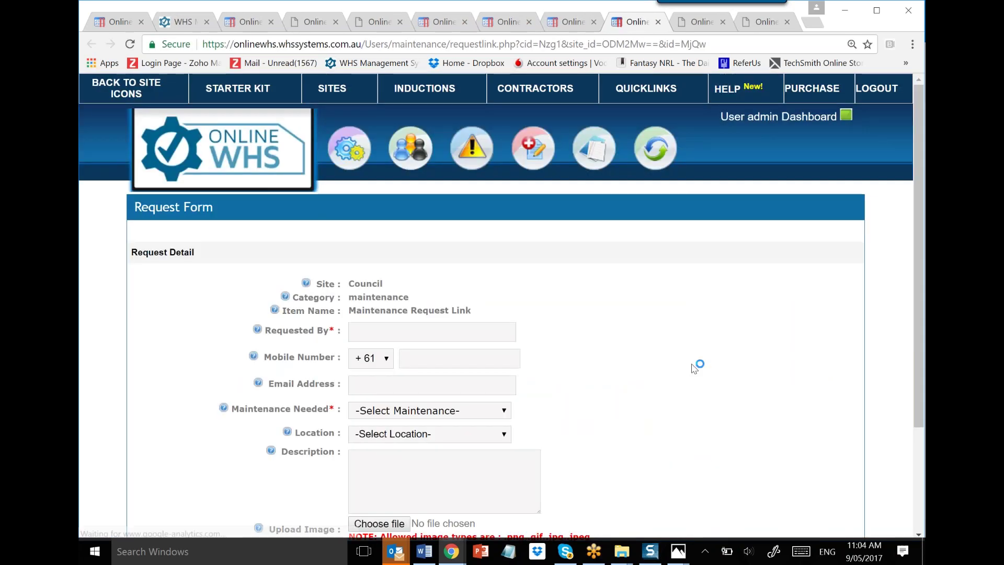
Step: Submit a maintenance request with requester "sas", maintenance Light Broken, location Foyer and description "asasa"
scroll(695, 362, "down", 5)
left_click(369, 192)
type("sas")
left_click(560, 224)
left_click(505, 274)
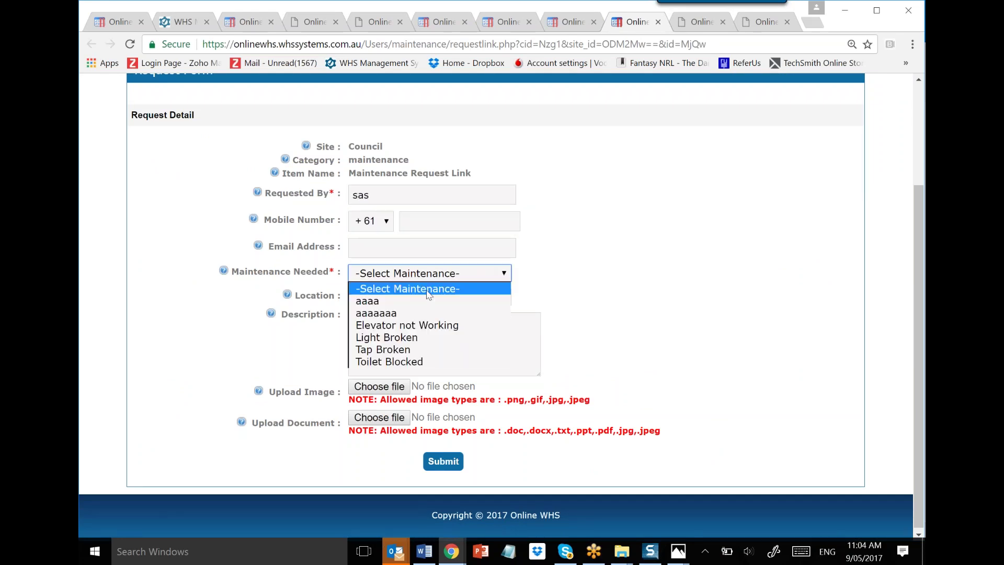
left_click(422, 337)
left_click(478, 305)
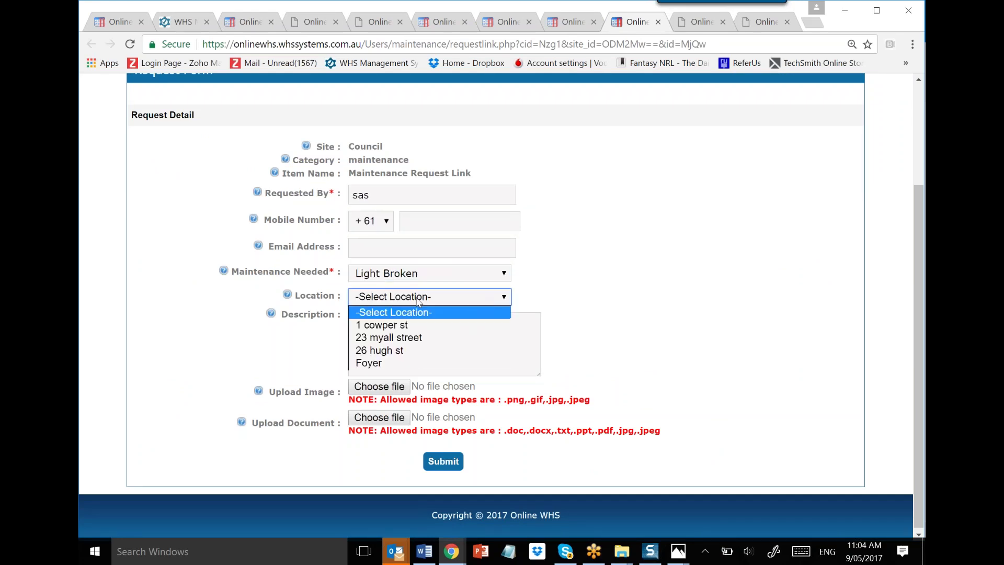
left_click(397, 364)
left_click(390, 326)
type("asasa")
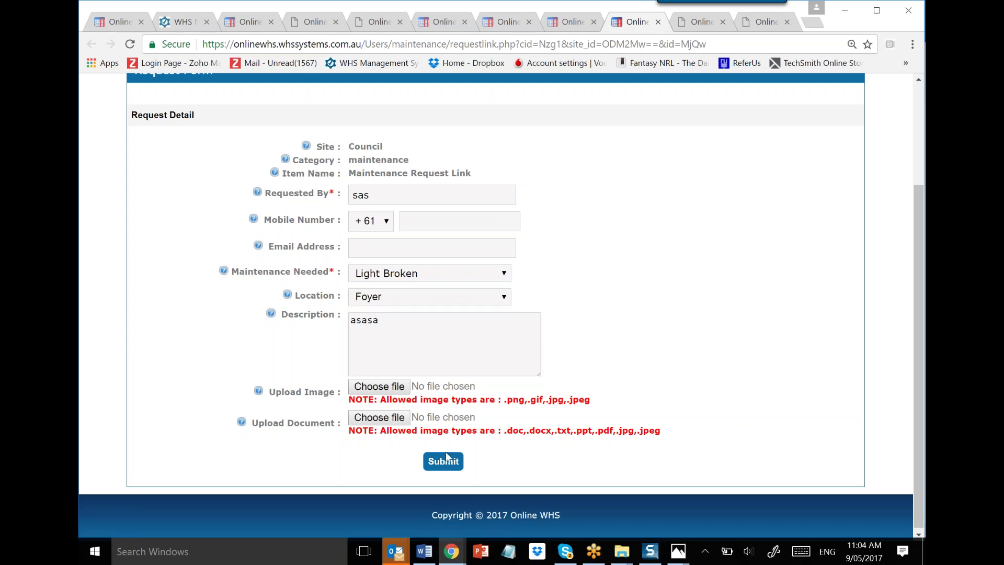
left_click(453, 464)
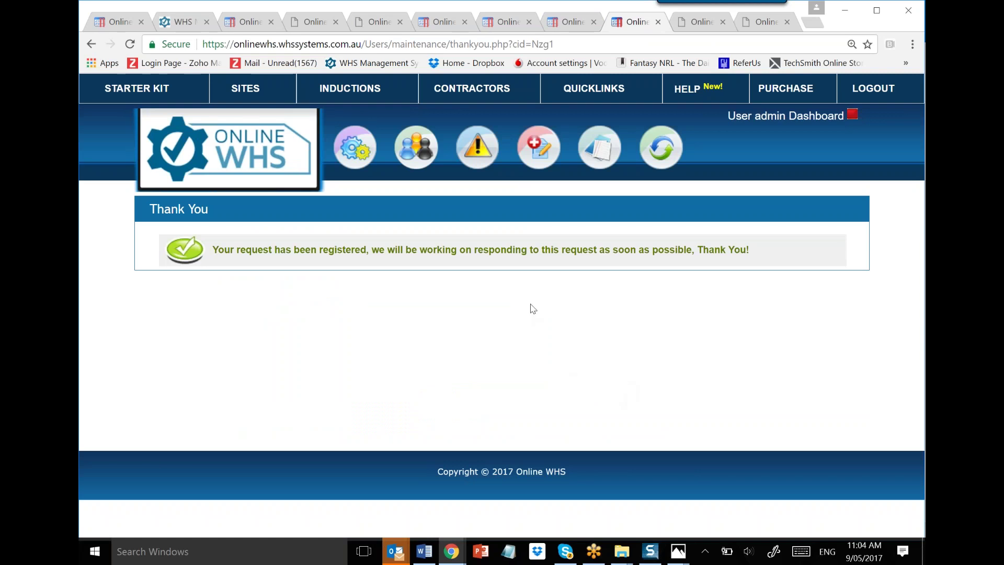
Step: Open the Maintenance List and publish a maintenance report CSV using Download Completed Items
mouse_move(480, 158)
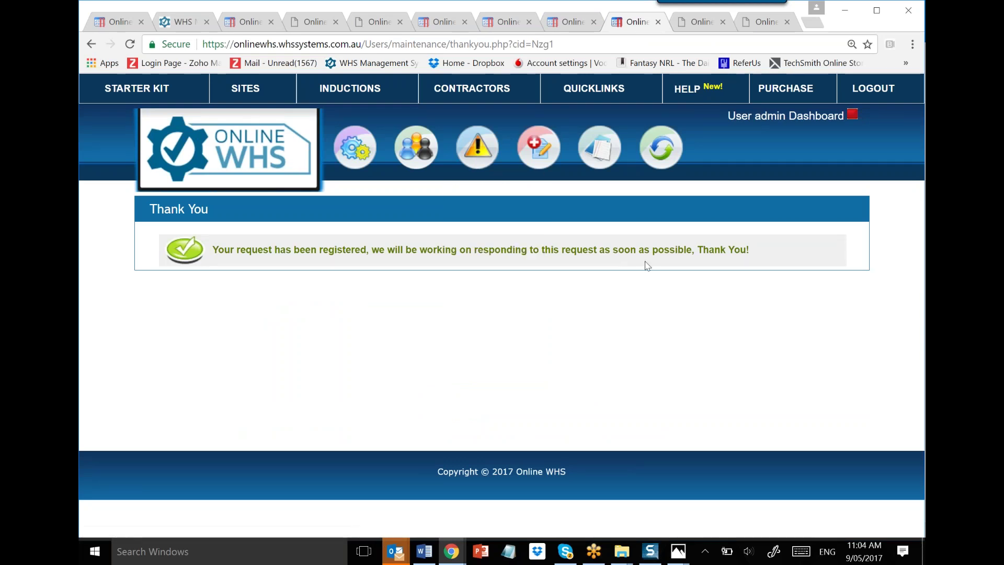
left_click(487, 239)
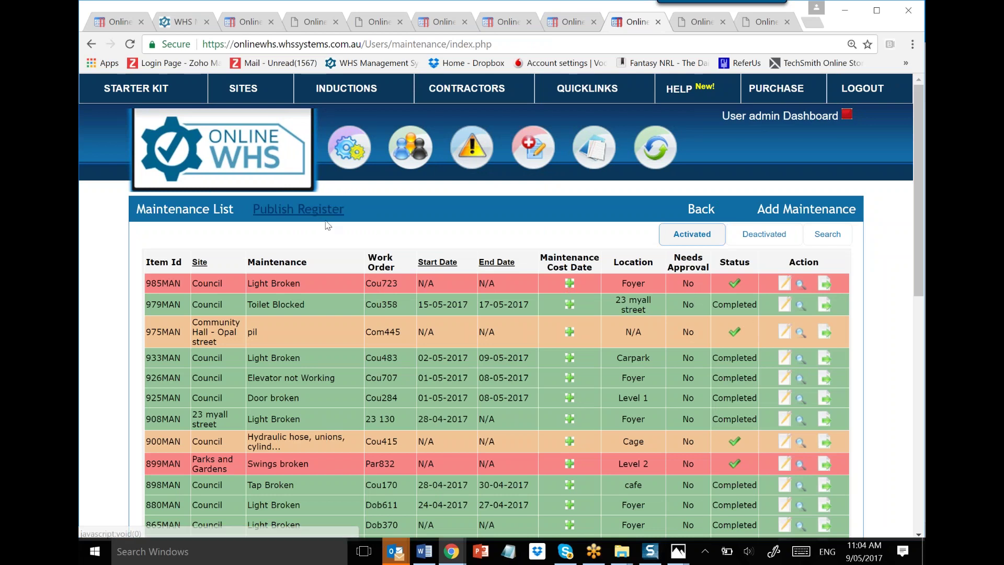
left_click(298, 209)
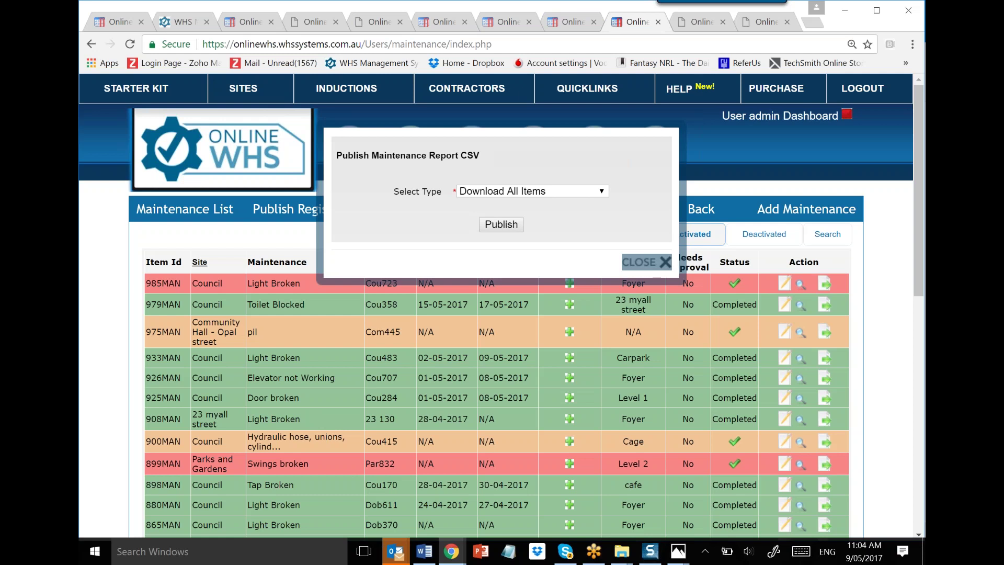
left_click(539, 195)
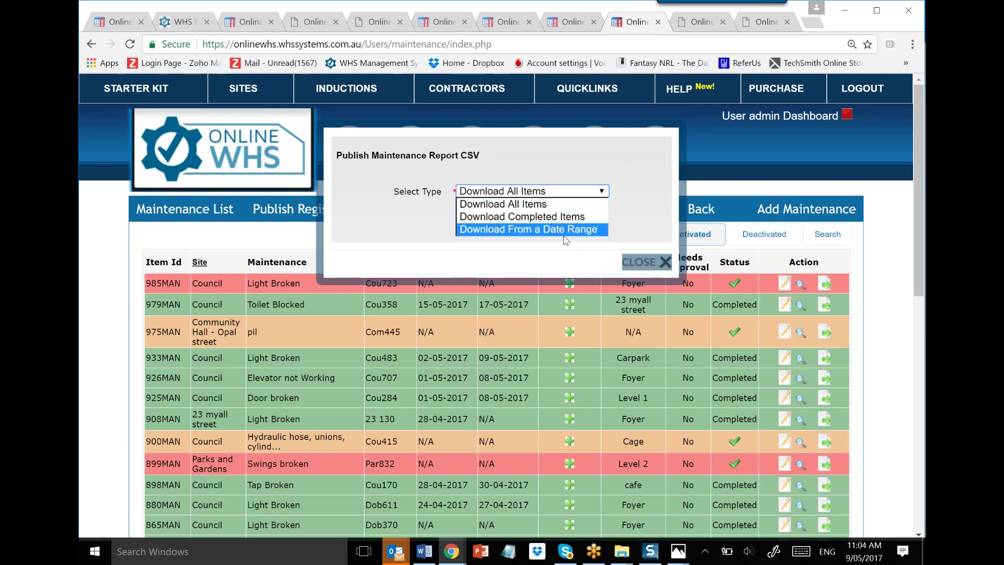
left_click(537, 217)
left_click(502, 224)
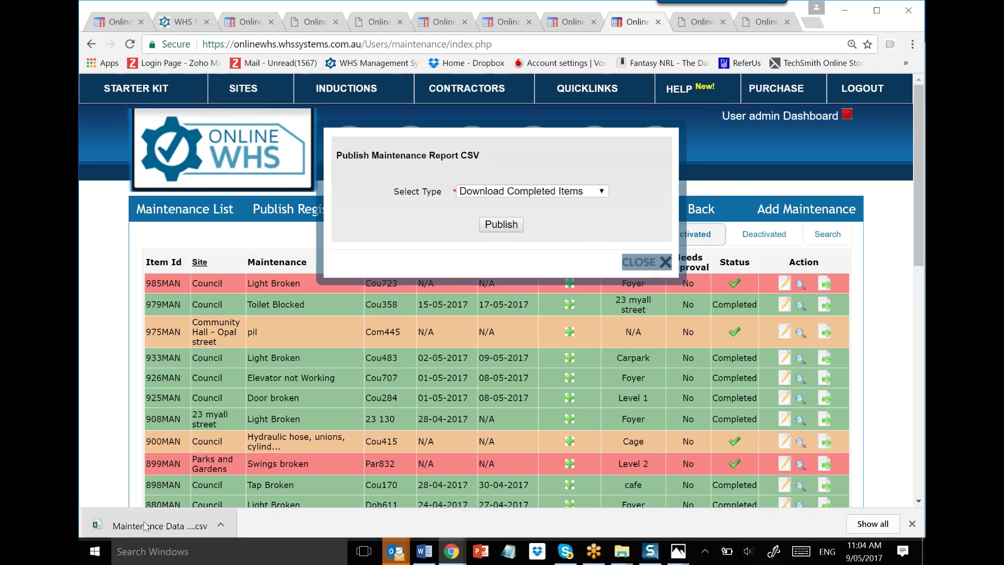
Step: Open the downloaded Maintenance Data CSV in Excel, review its completed-item columns, and close the workbook and the publish dialog
left_click(143, 521)
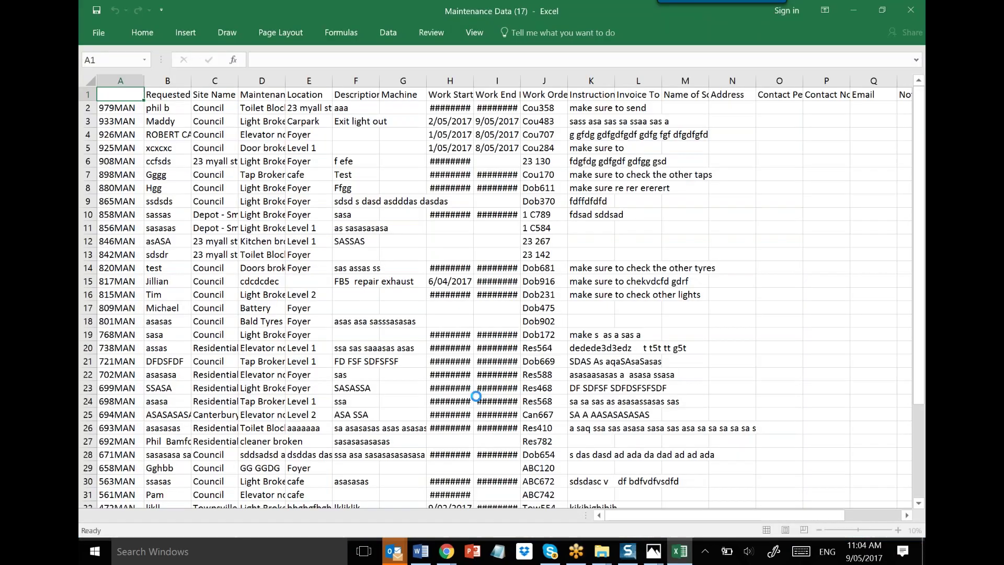
left_click_drag(667, 520, 745, 512)
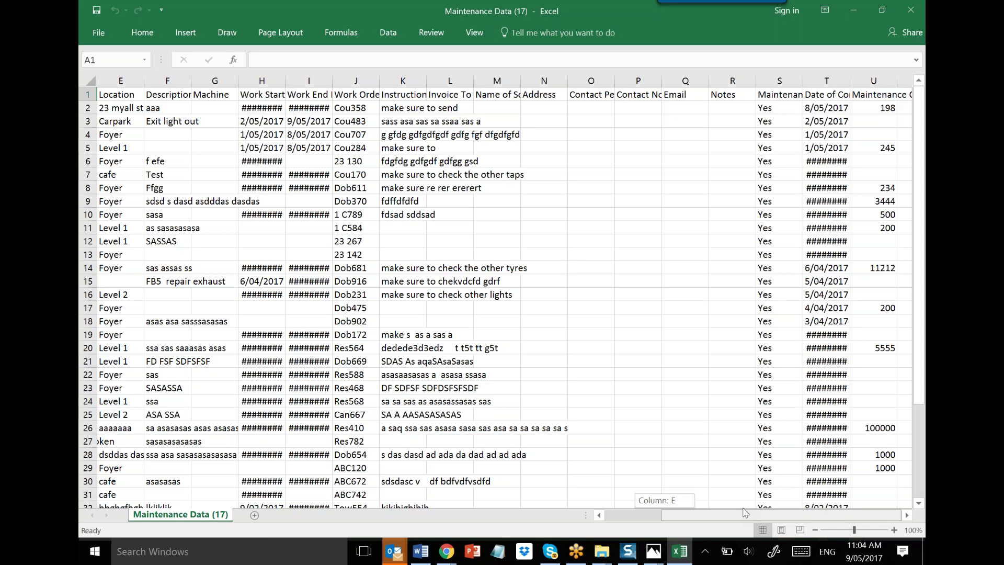
left_click_drag(744, 513, 688, 514)
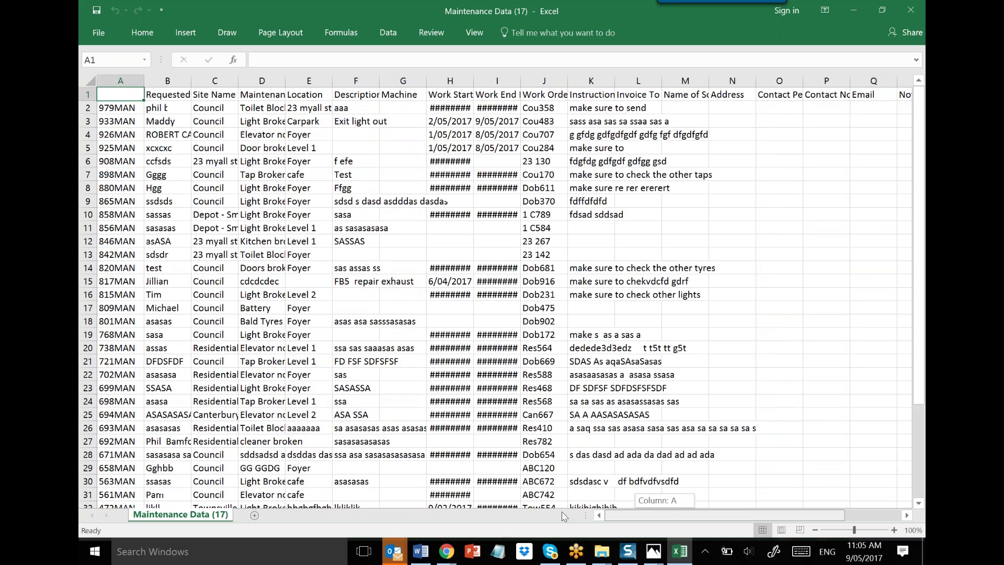
left_click(914, 16)
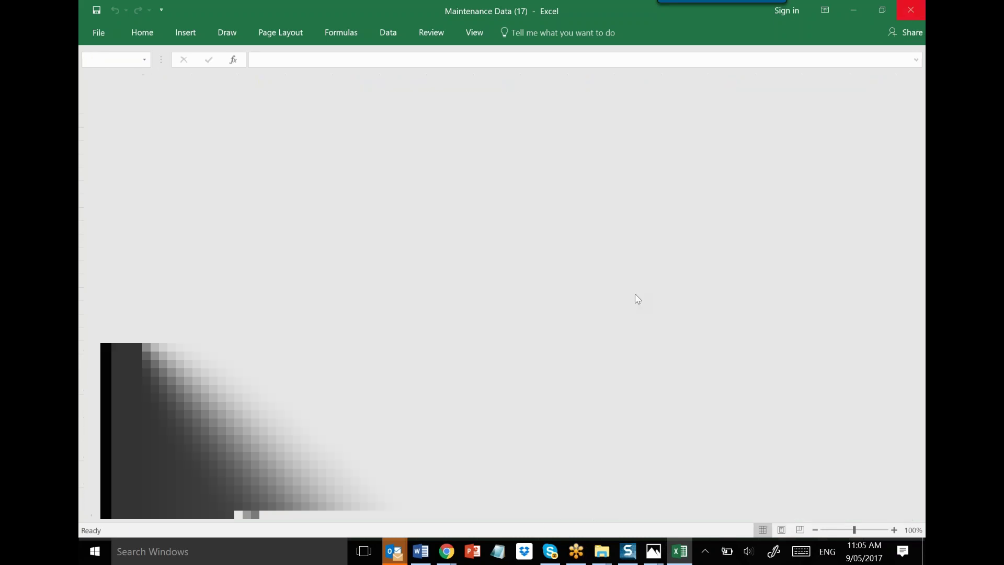
left_click(728, 262)
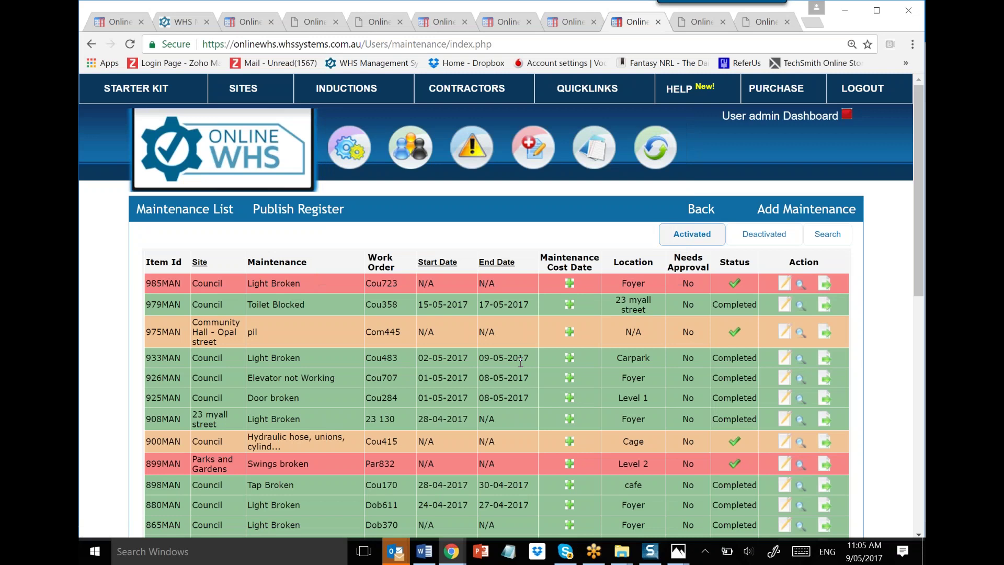
Step: Go from the Maintenance List to the Quicklinks page
left_click(591, 93)
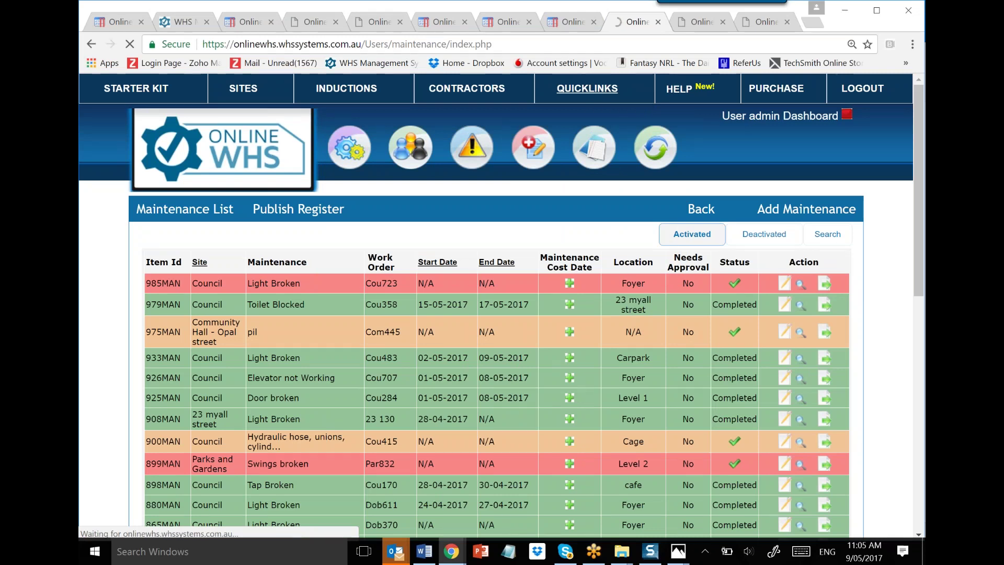